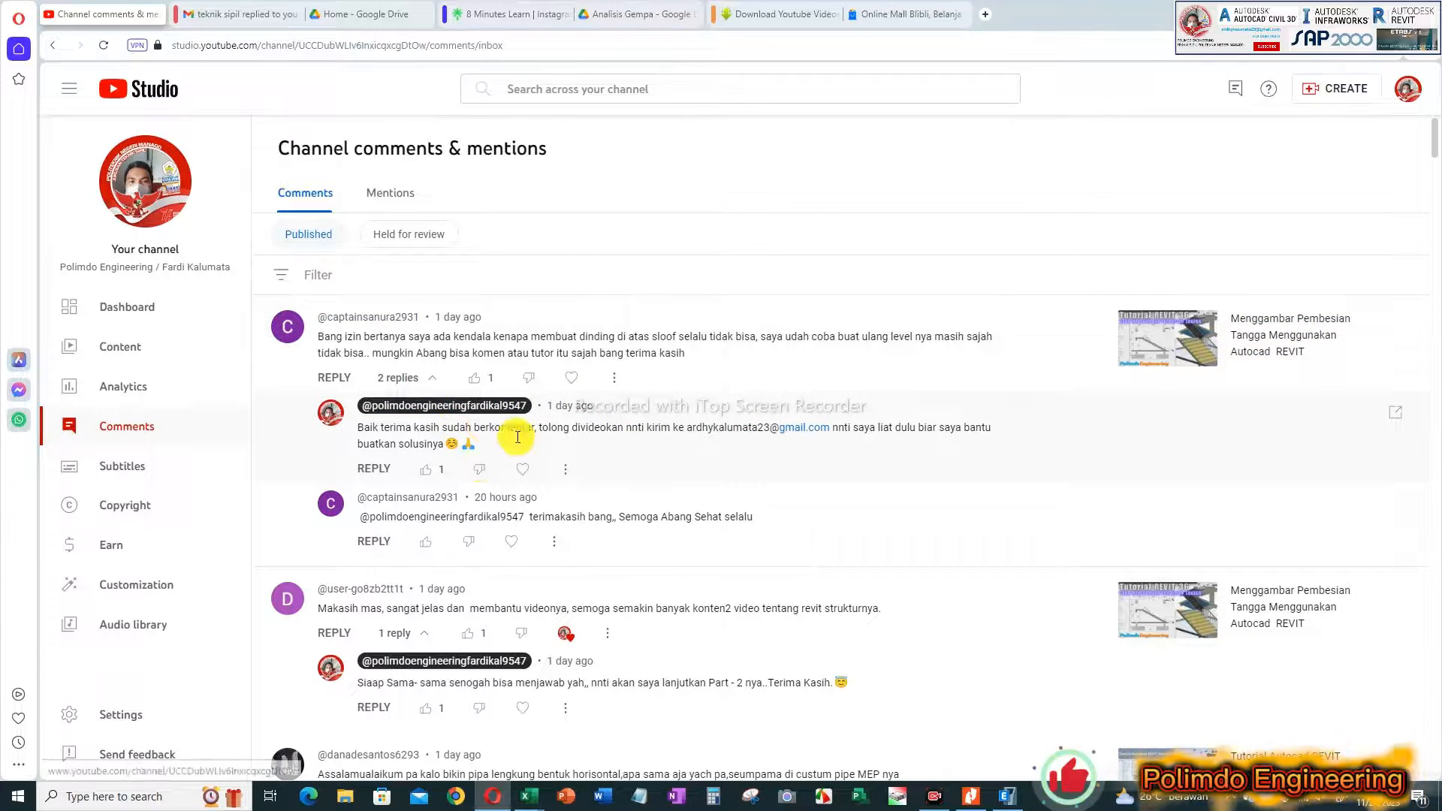
Step: Find the viewer comment with numbered questions on the Respon Spectrum video and expand its full text
scroll(637, 448, down, 5)
scroll(638, 448, down, 3)
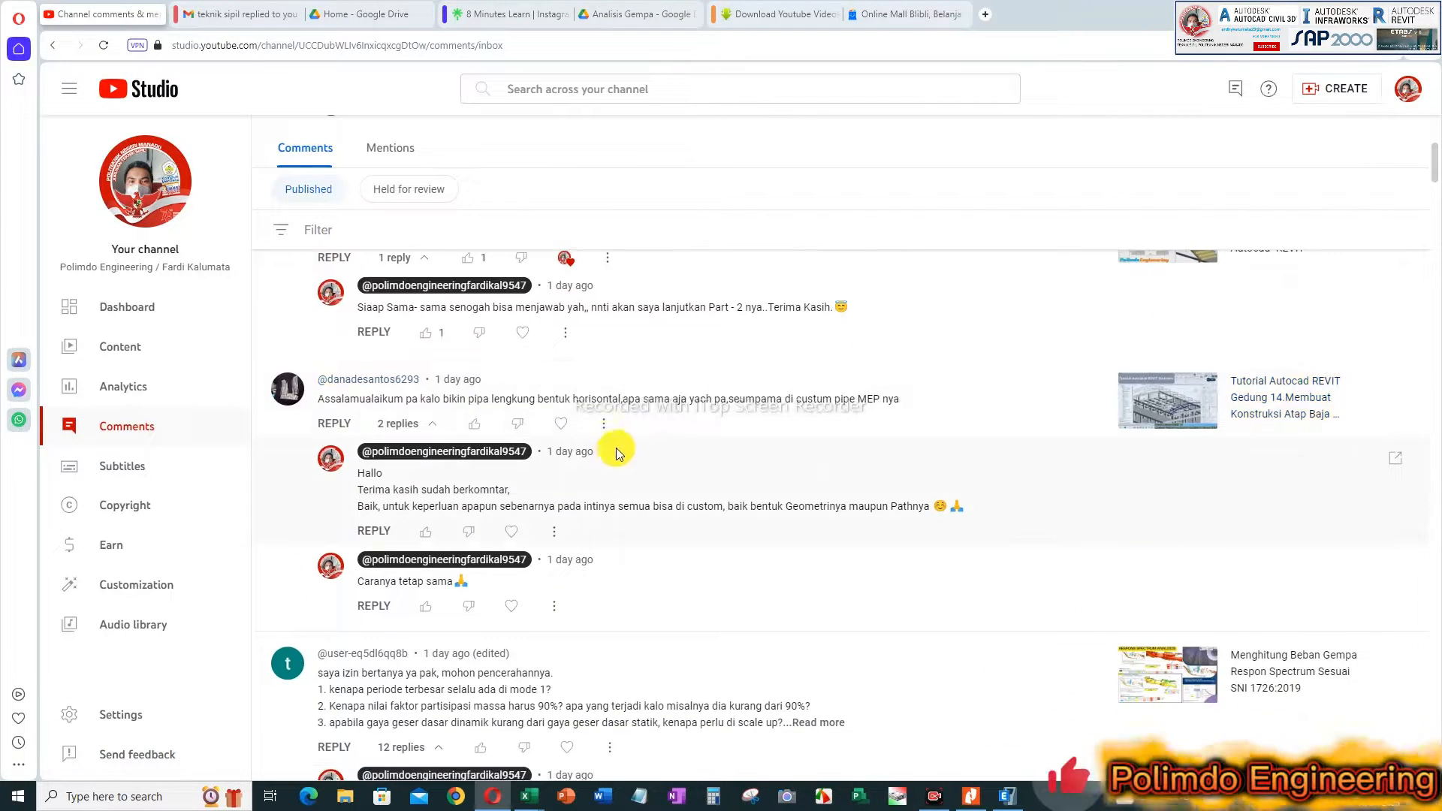
scroll(563, 460, down, 1)
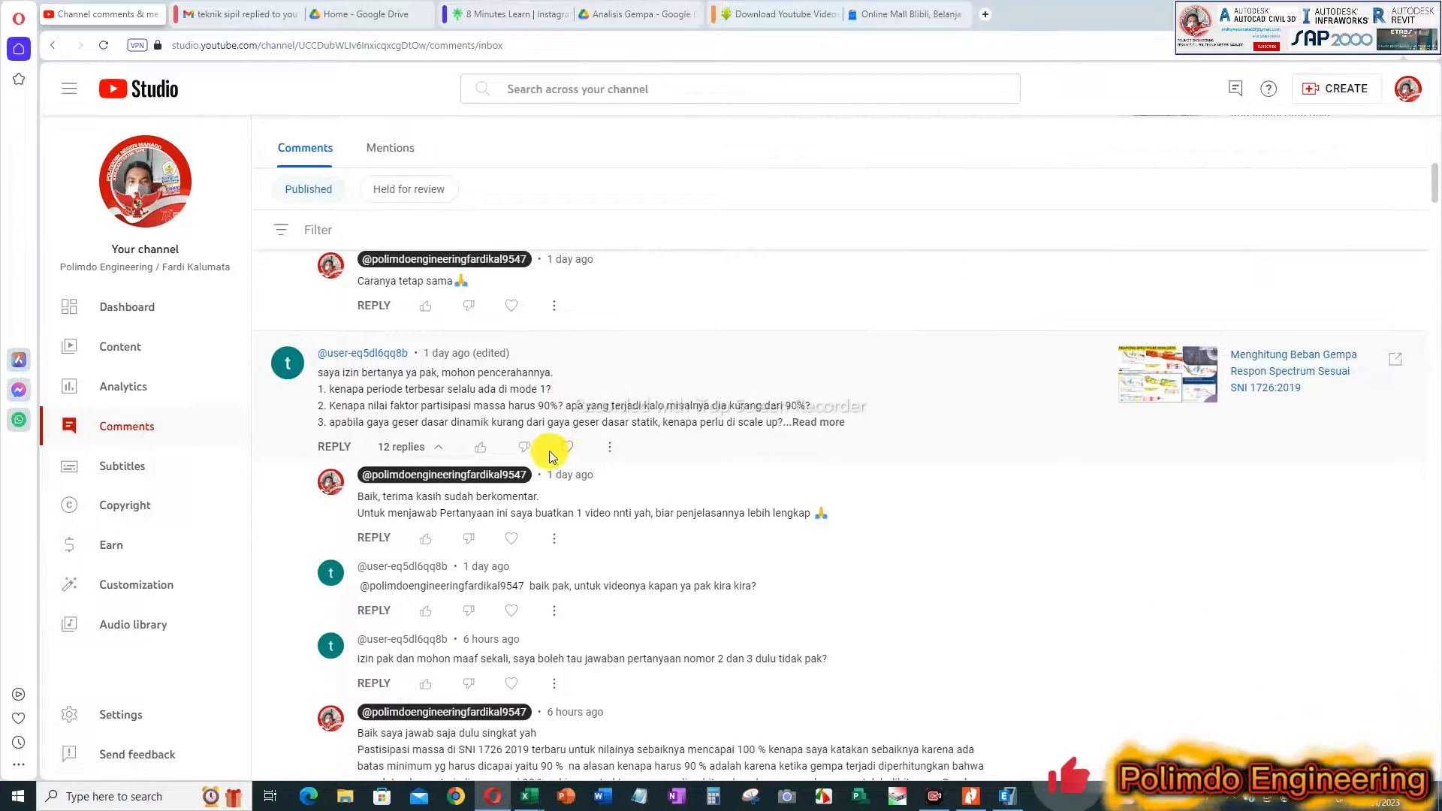
click(826, 422)
scroll(777, 439, down, 1)
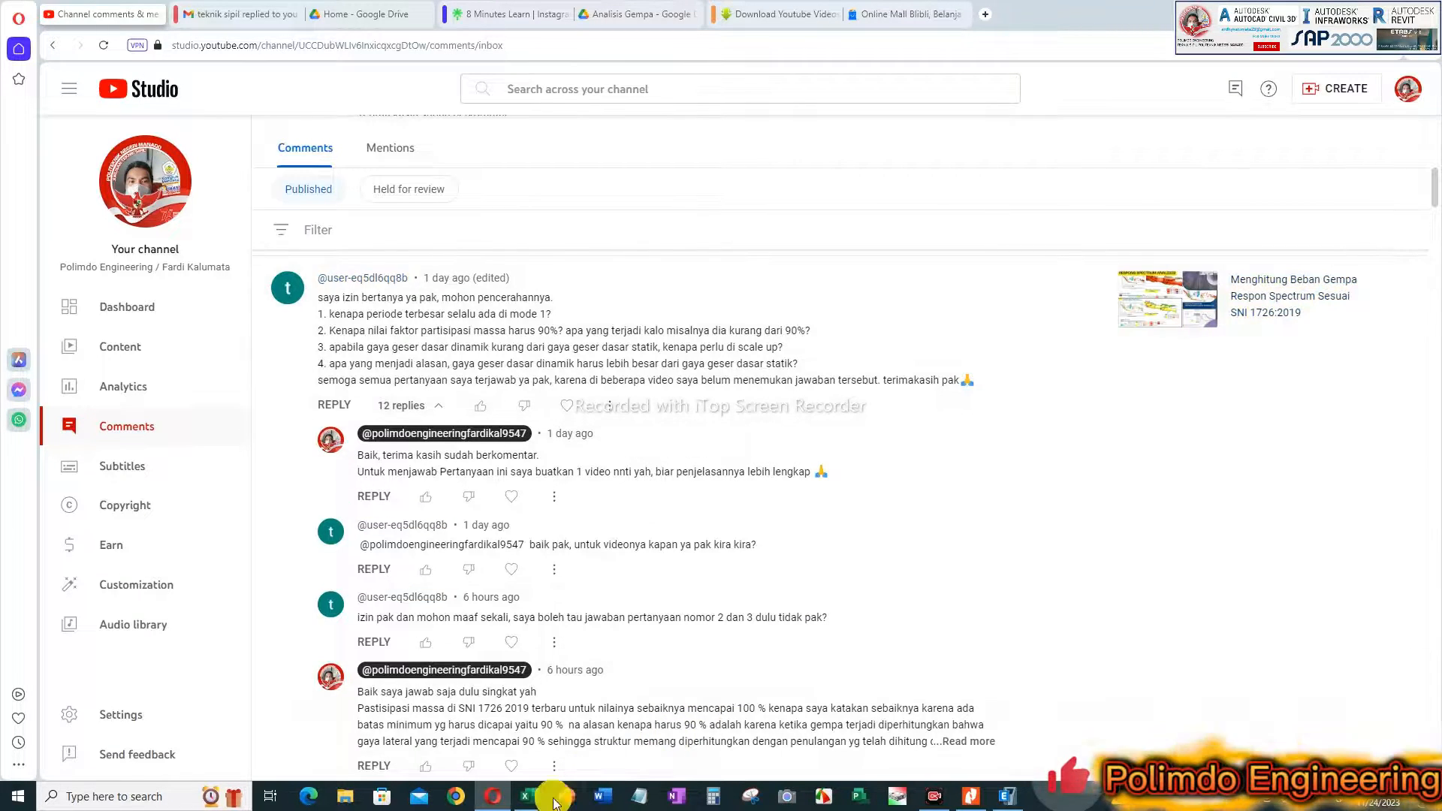
Step: Switch to the Perhitungan Respons Spectrum workbook in Excel and review the soil type and mapped earthquake parameter sections on the Manado sheet
mouse_move(529, 796)
click(627, 689)
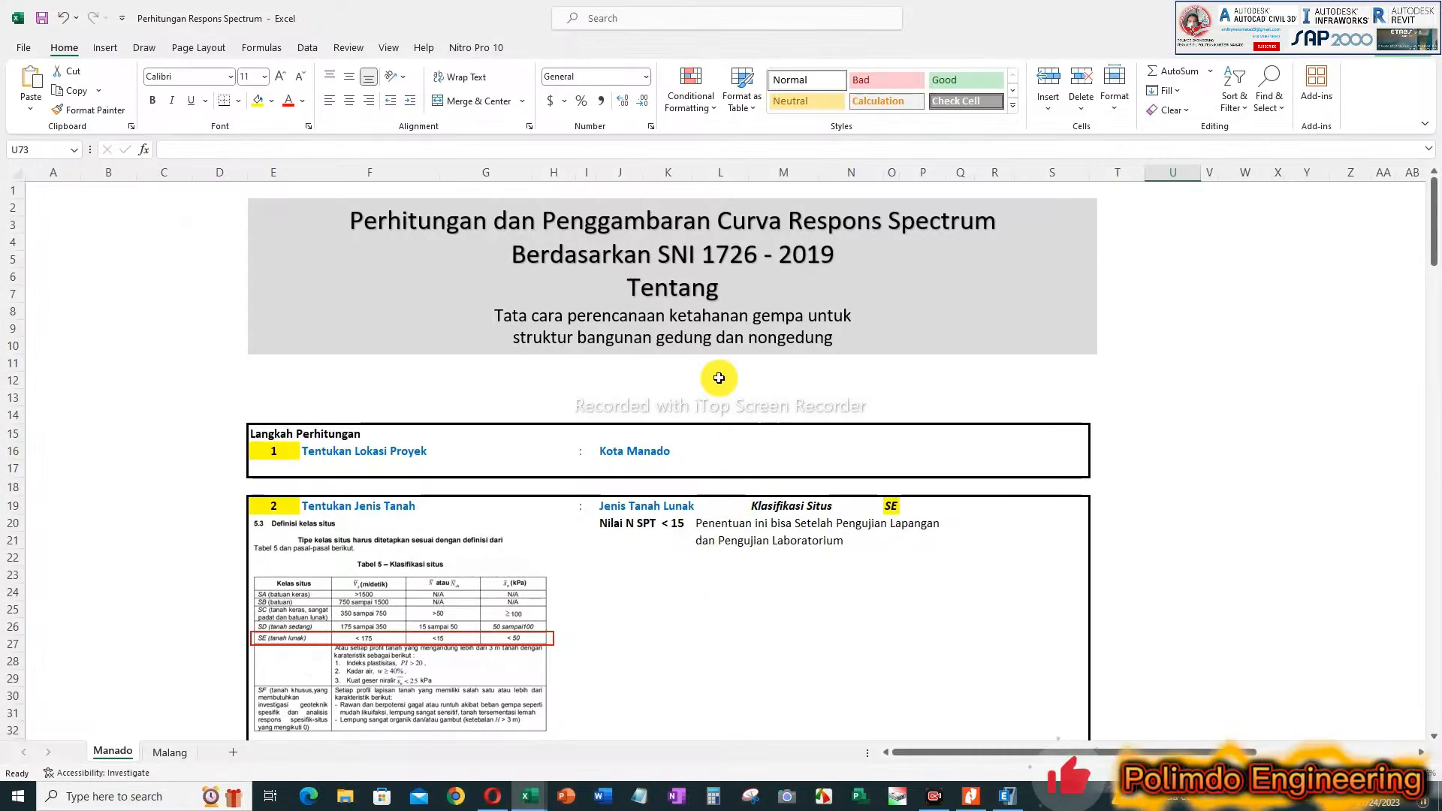
click(717, 368)
scroll(713, 376, down, 3)
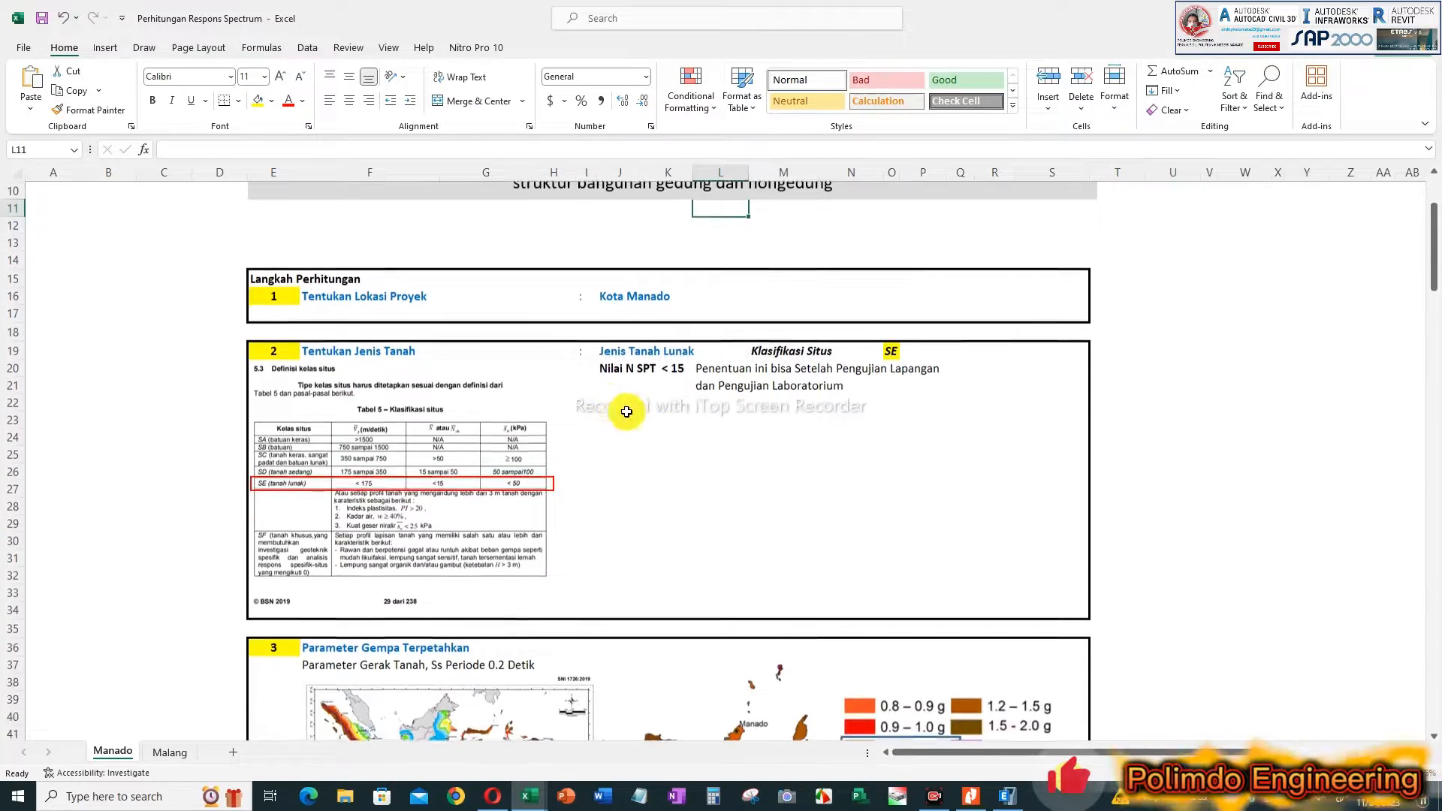
scroll(743, 491, down, 5)
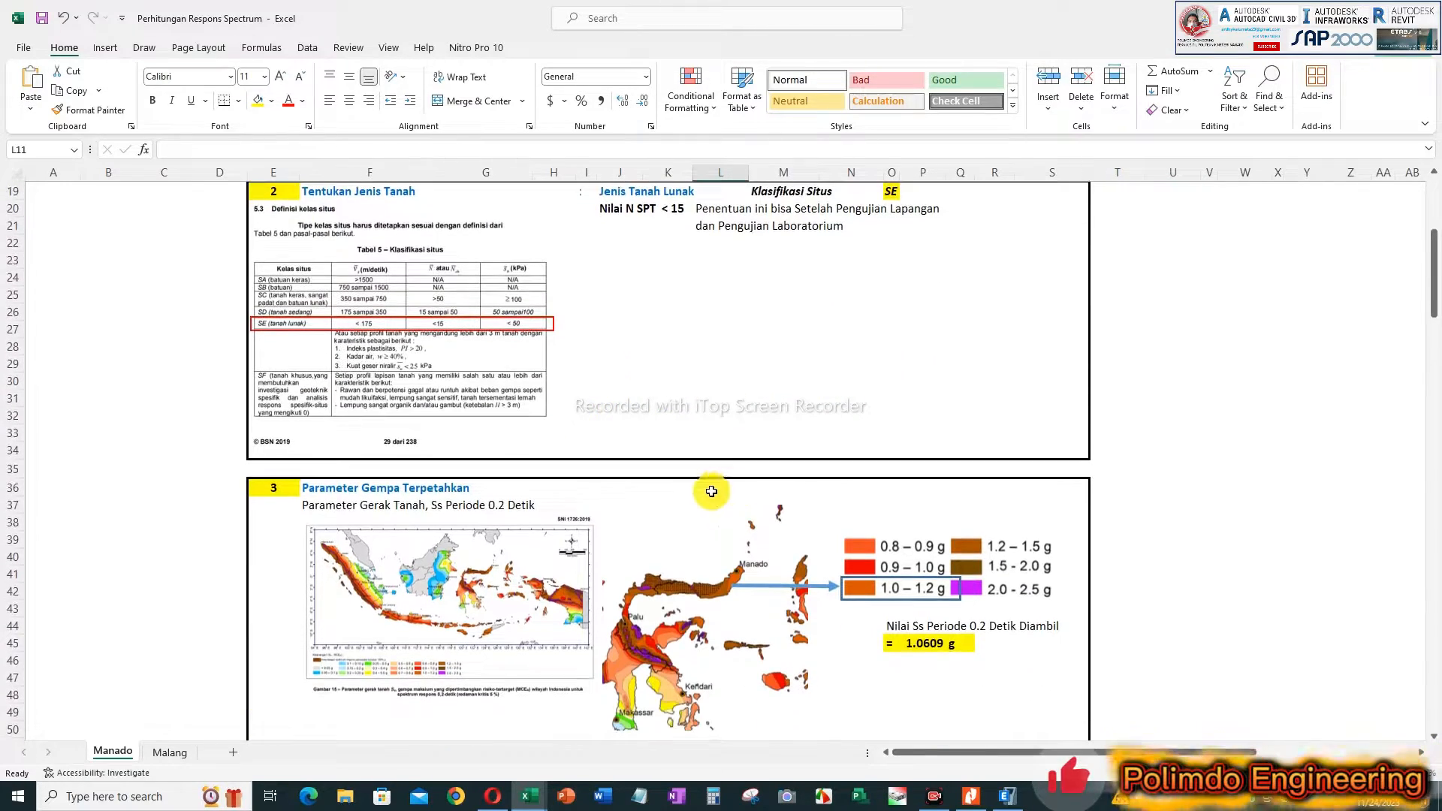
Step: Minimize the browser and the workbook, and switch to the Gedung 8 Lantai_V13 model in ETABS
click(493, 796)
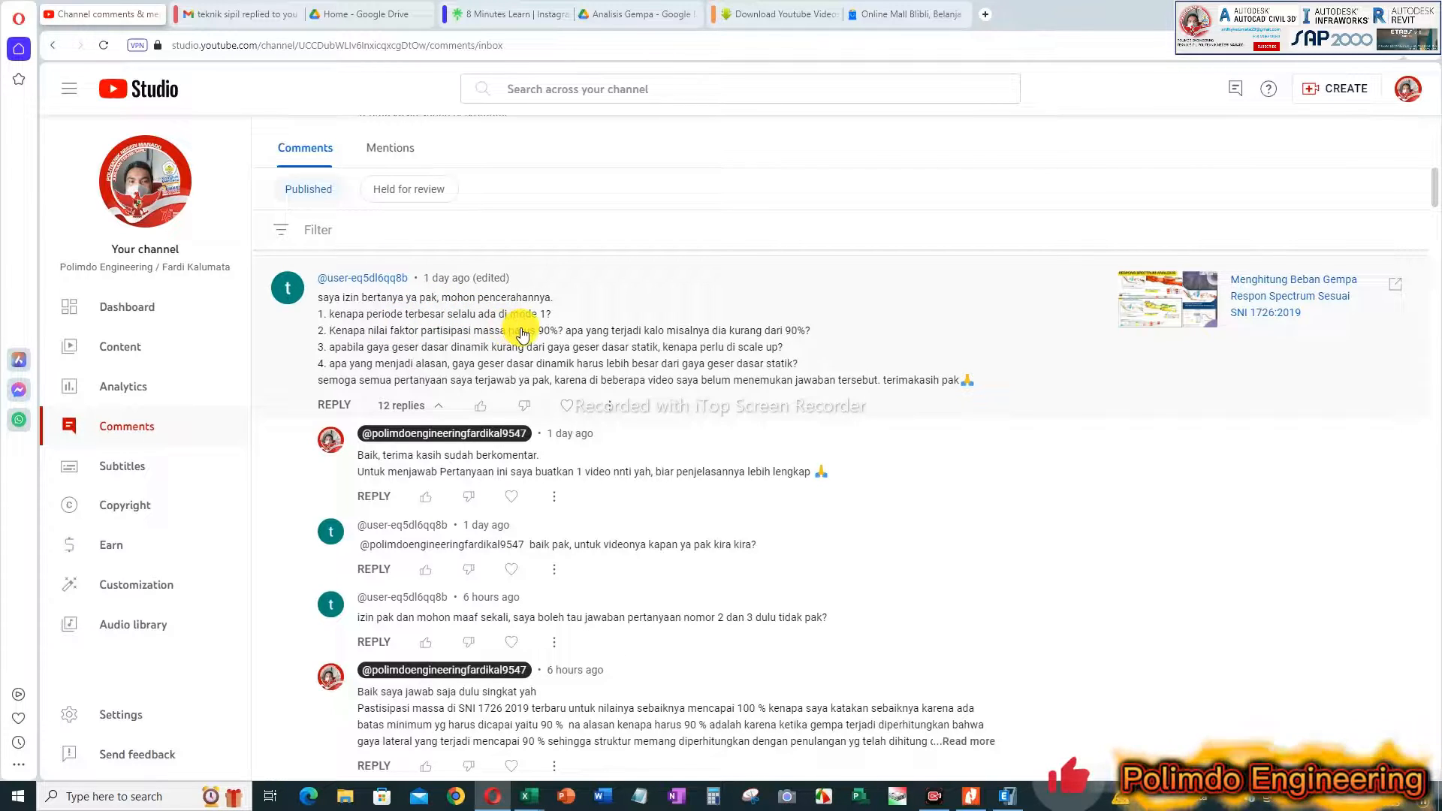
click(1350, 13)
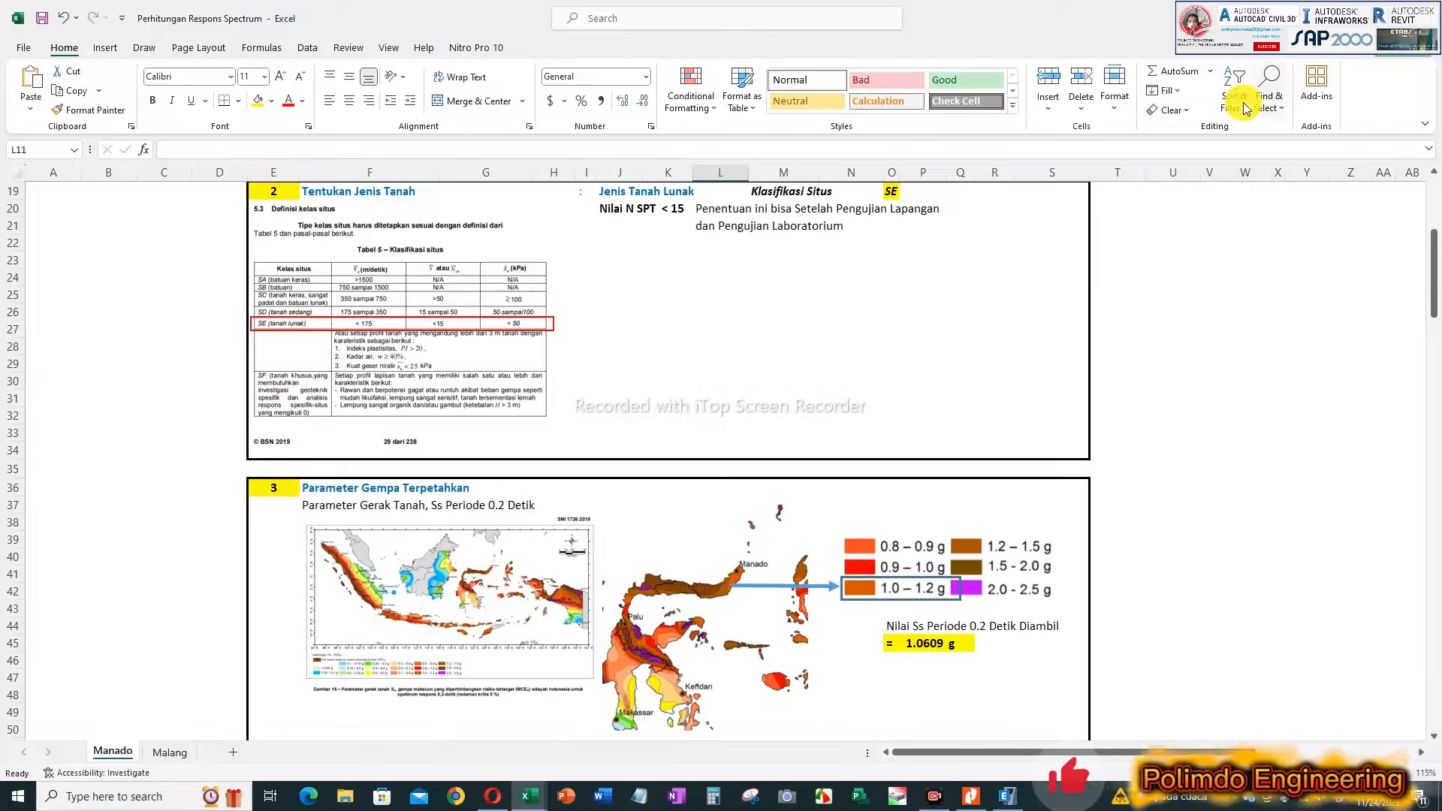
click(996, 324)
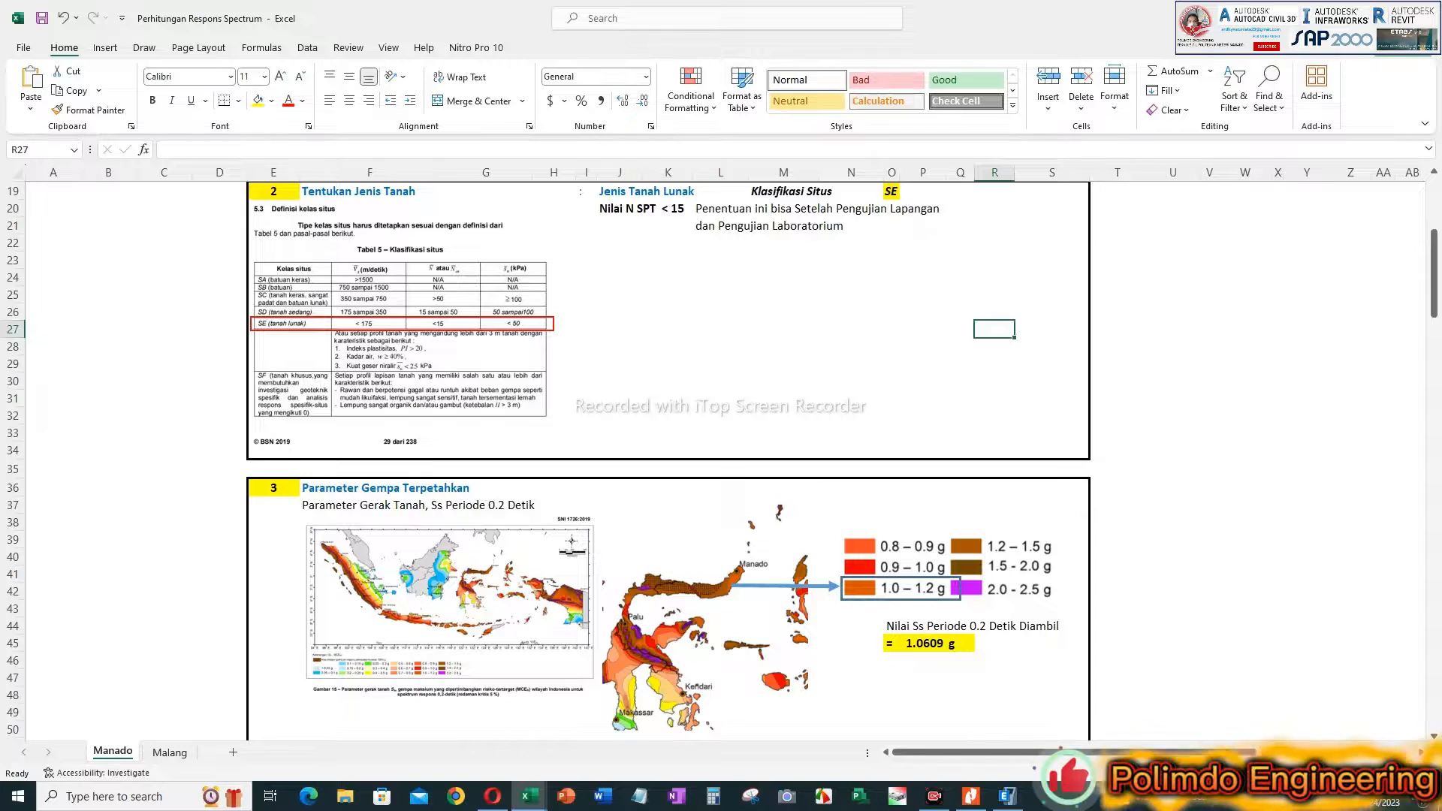
click(1351, 13)
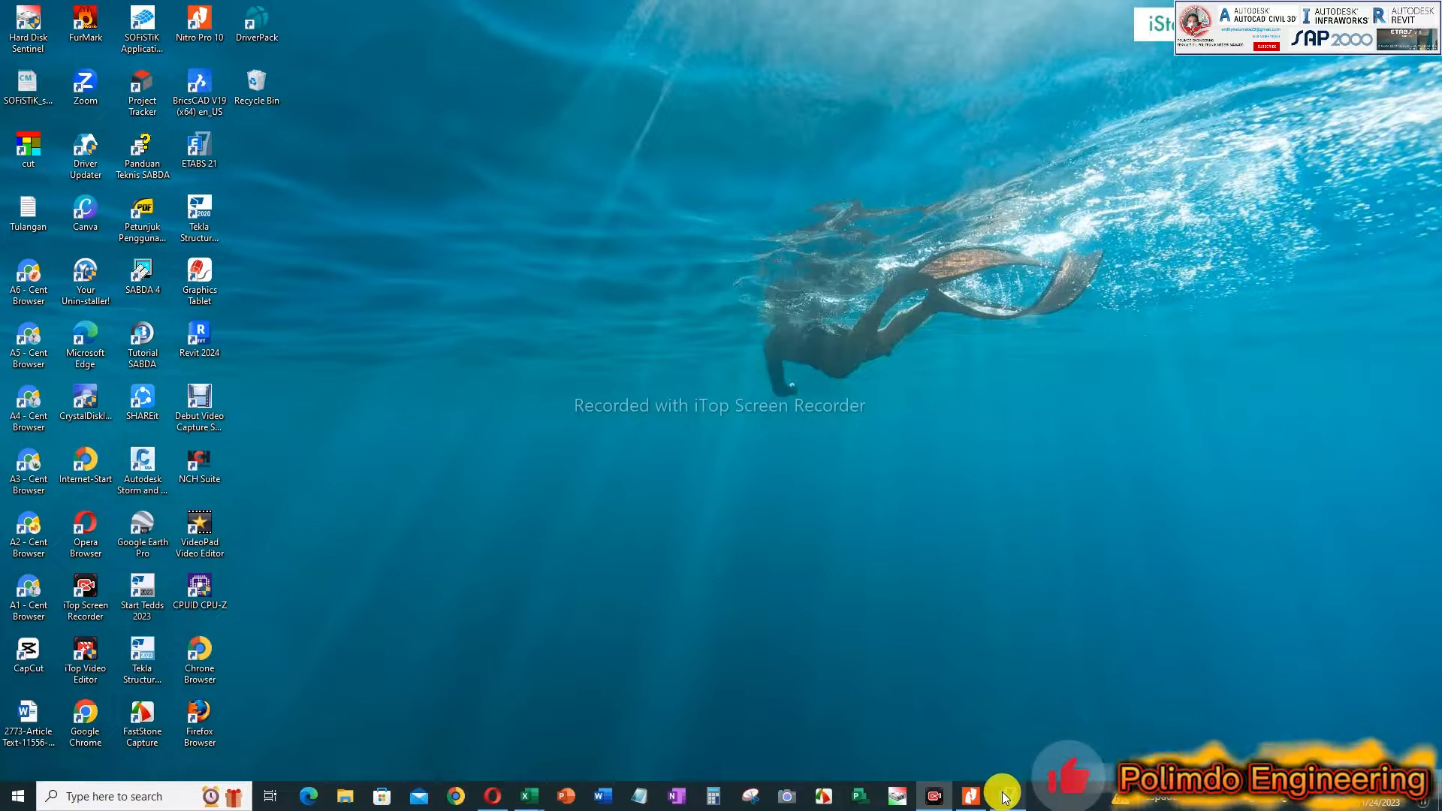
click(1006, 796)
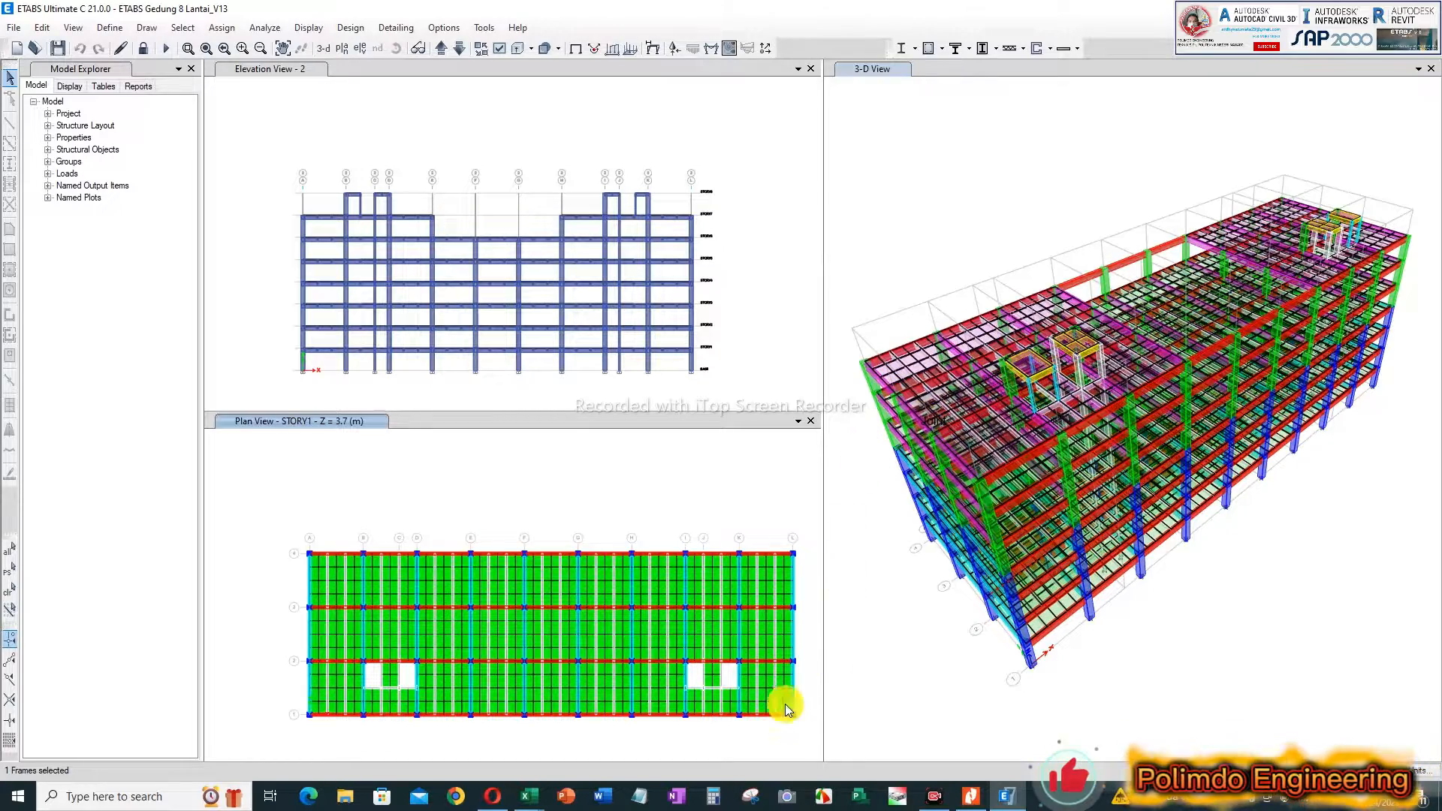
Step: Switch to the Beban Gempa SNI Gempa Terbaru EDIT workbook in Excel and examine the mode 1 and 2 periods in the Partisipasi Massa table
mouse_move(530, 796)
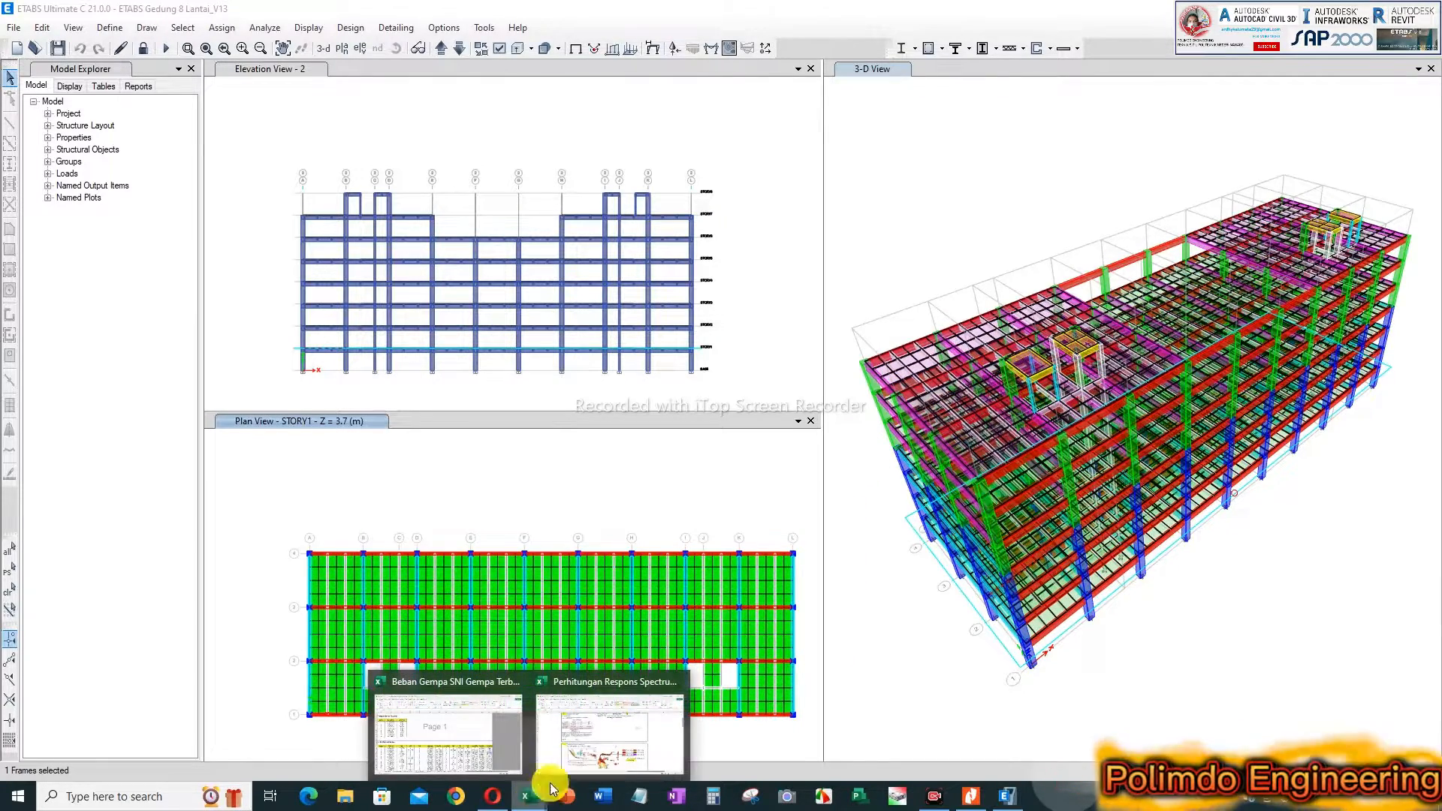
click(490, 740)
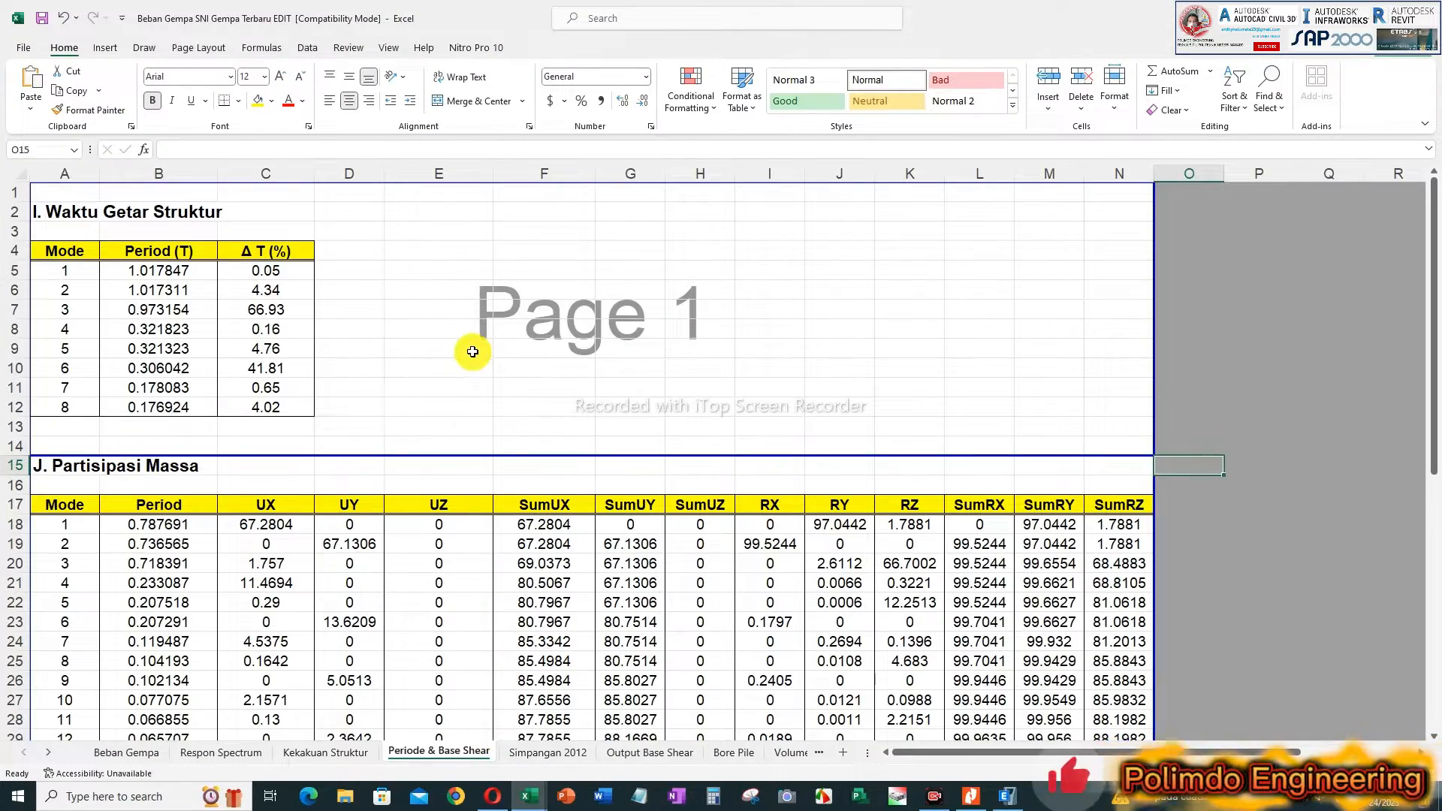
click(414, 342)
scroll(424, 338, down, 2)
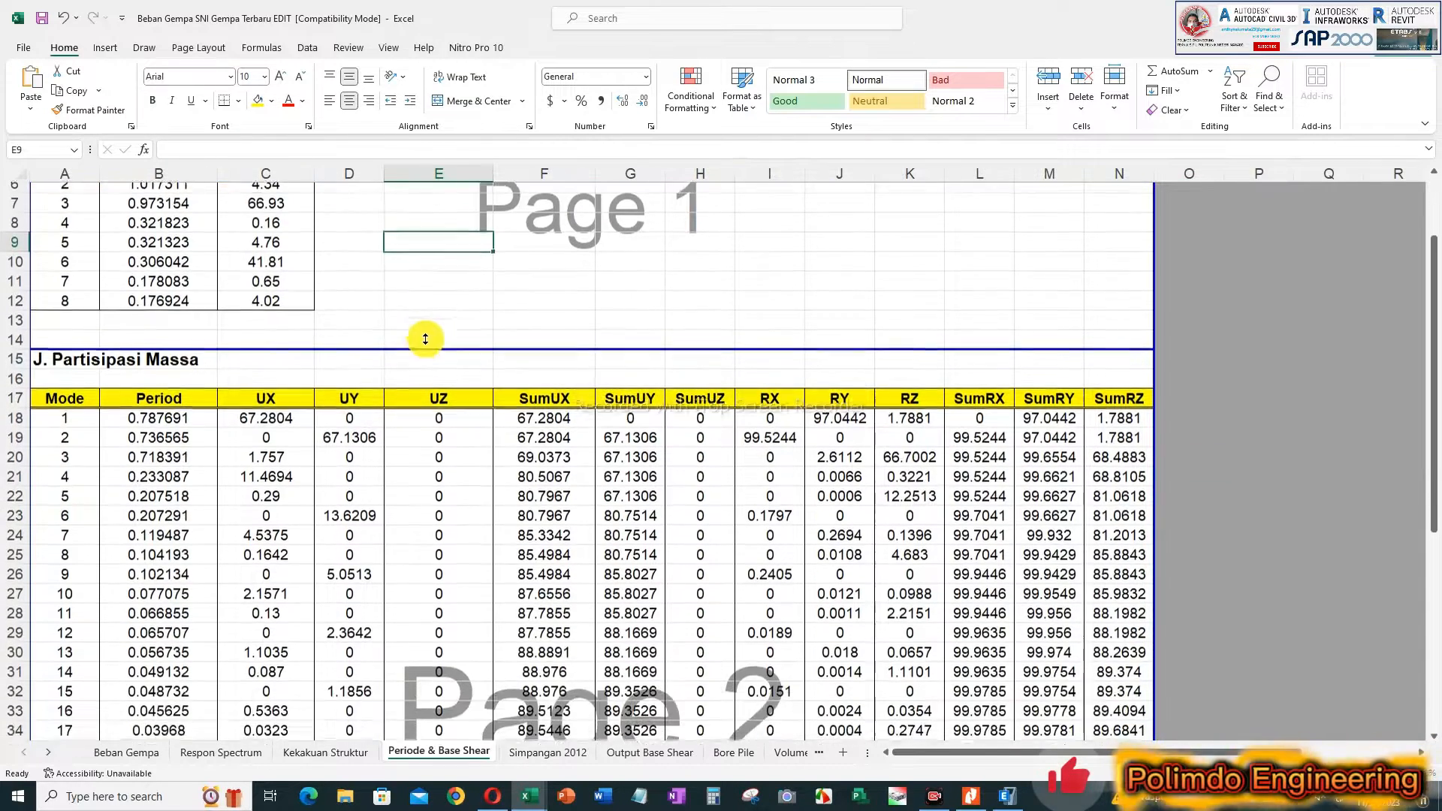
click(197, 410)
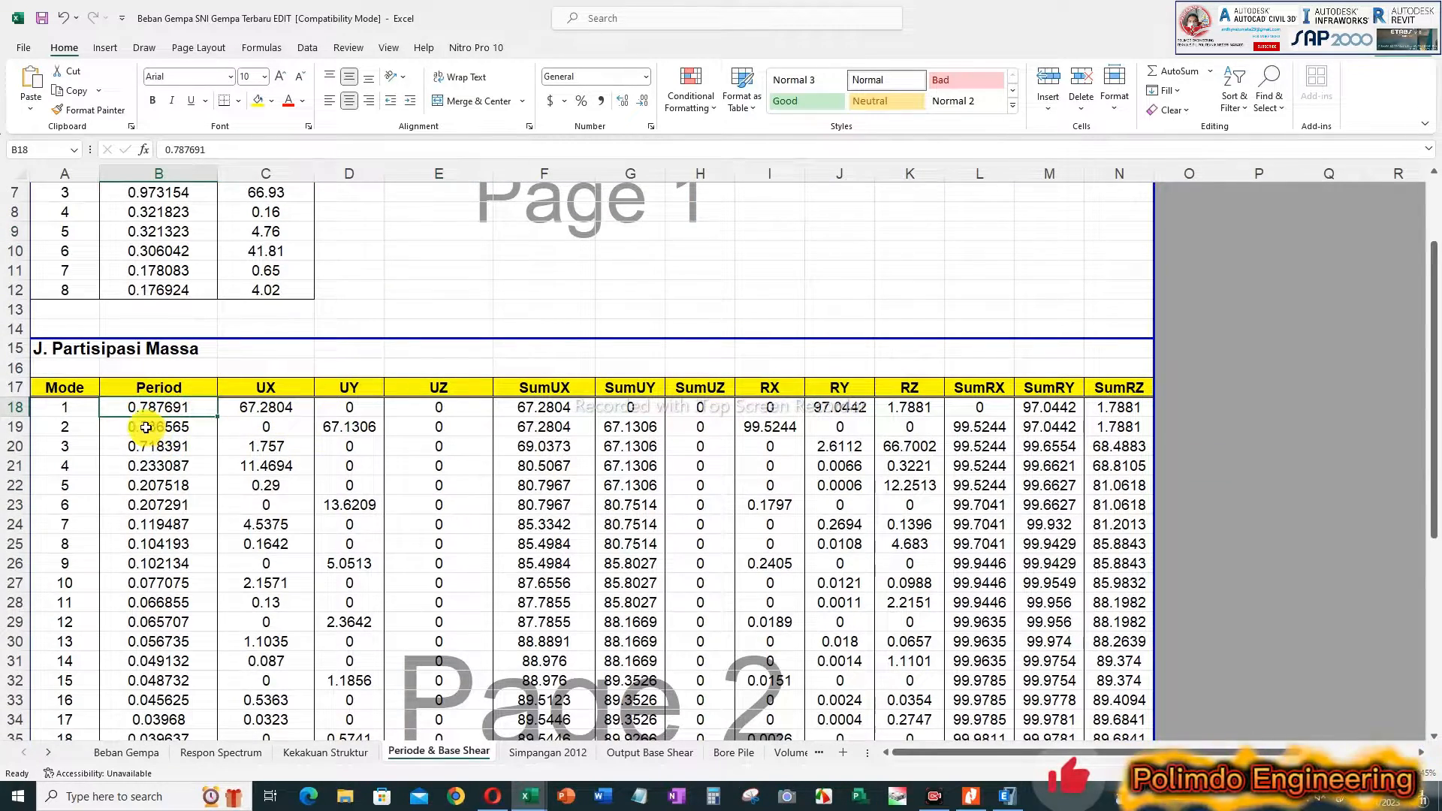
drag(156, 407, 155, 425)
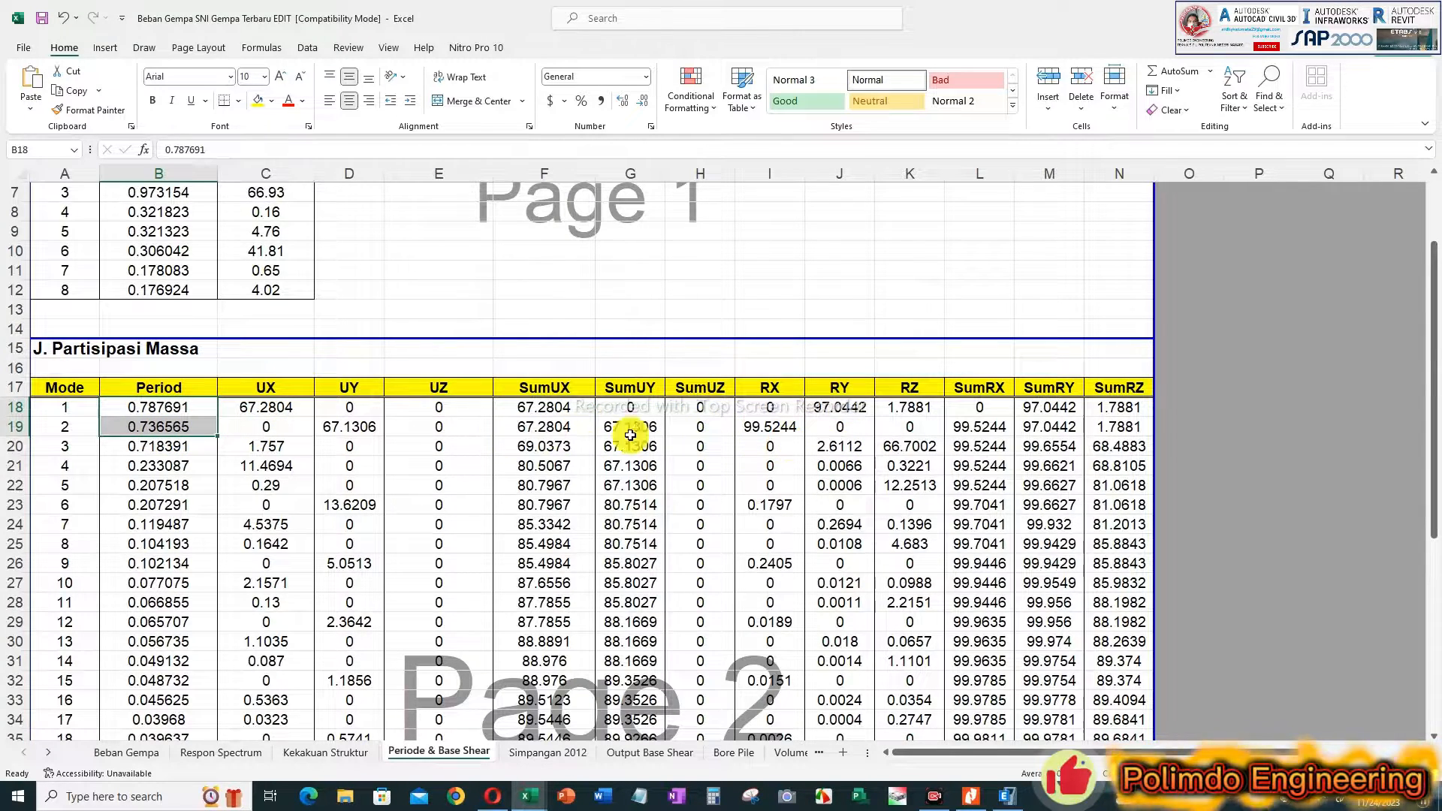
click(937, 363)
click(934, 296)
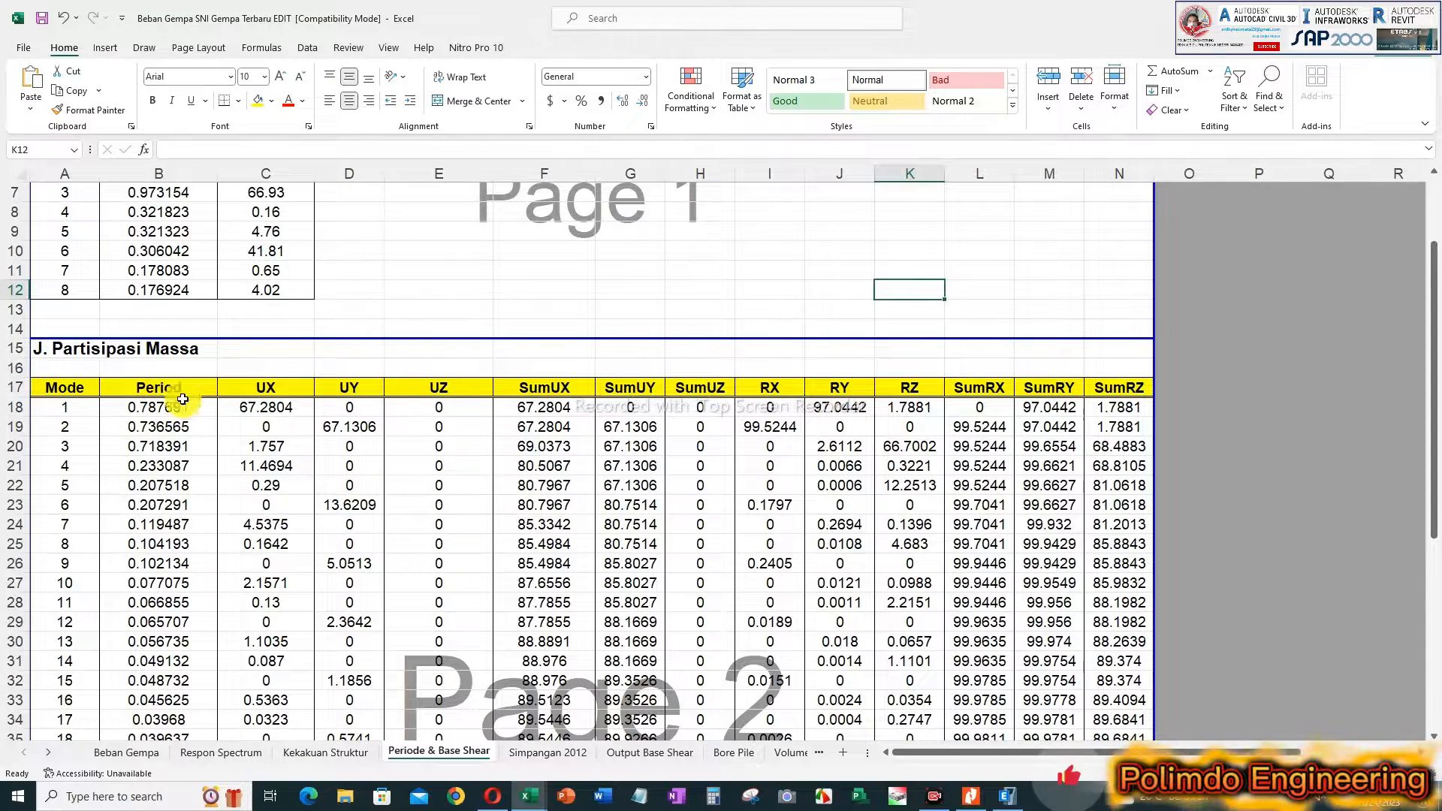
Step: Shade the mode 2 row of the Partisipasi Massa table light olive green from the Mode column through UY (A19:D19)
click(91, 407)
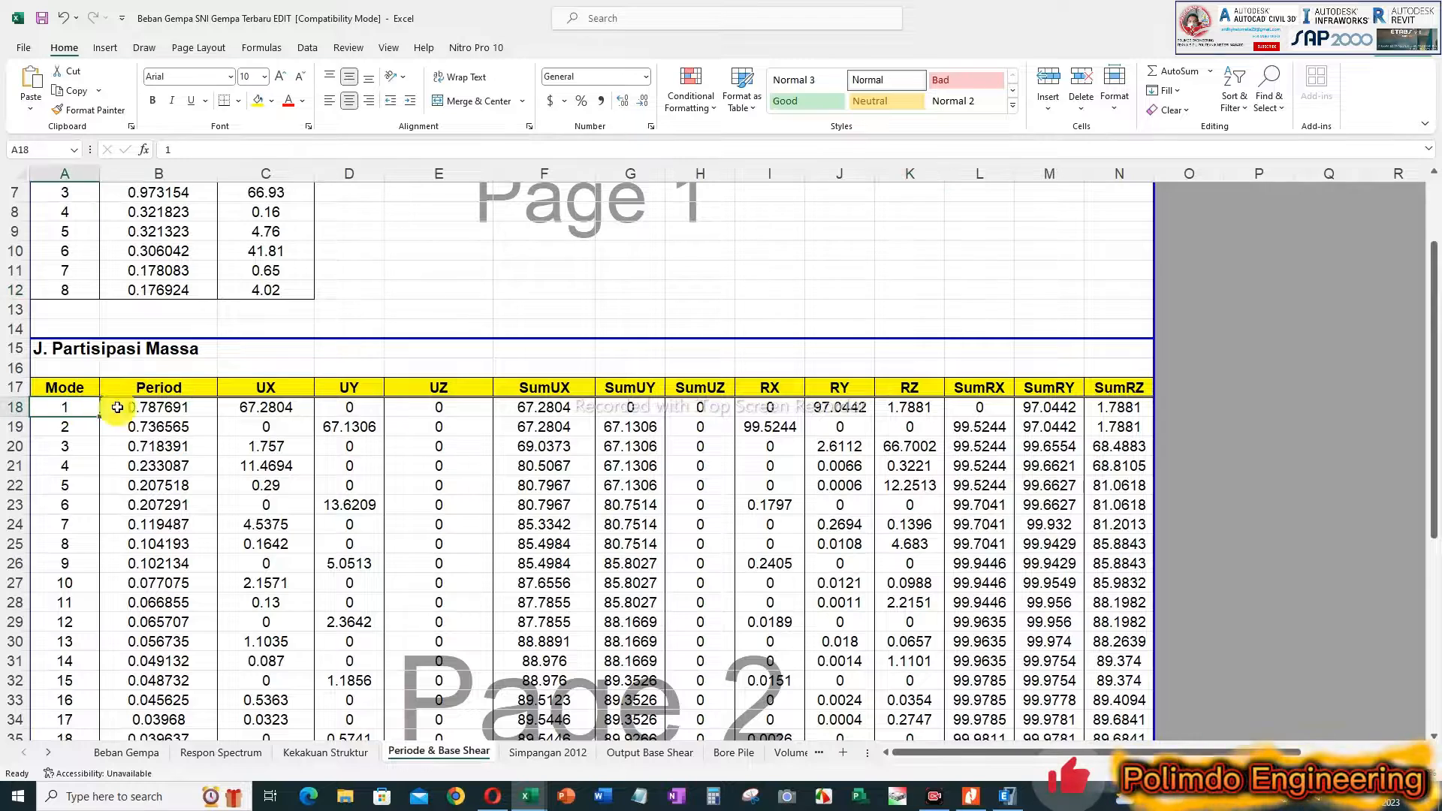
drag(91, 407, 271, 408)
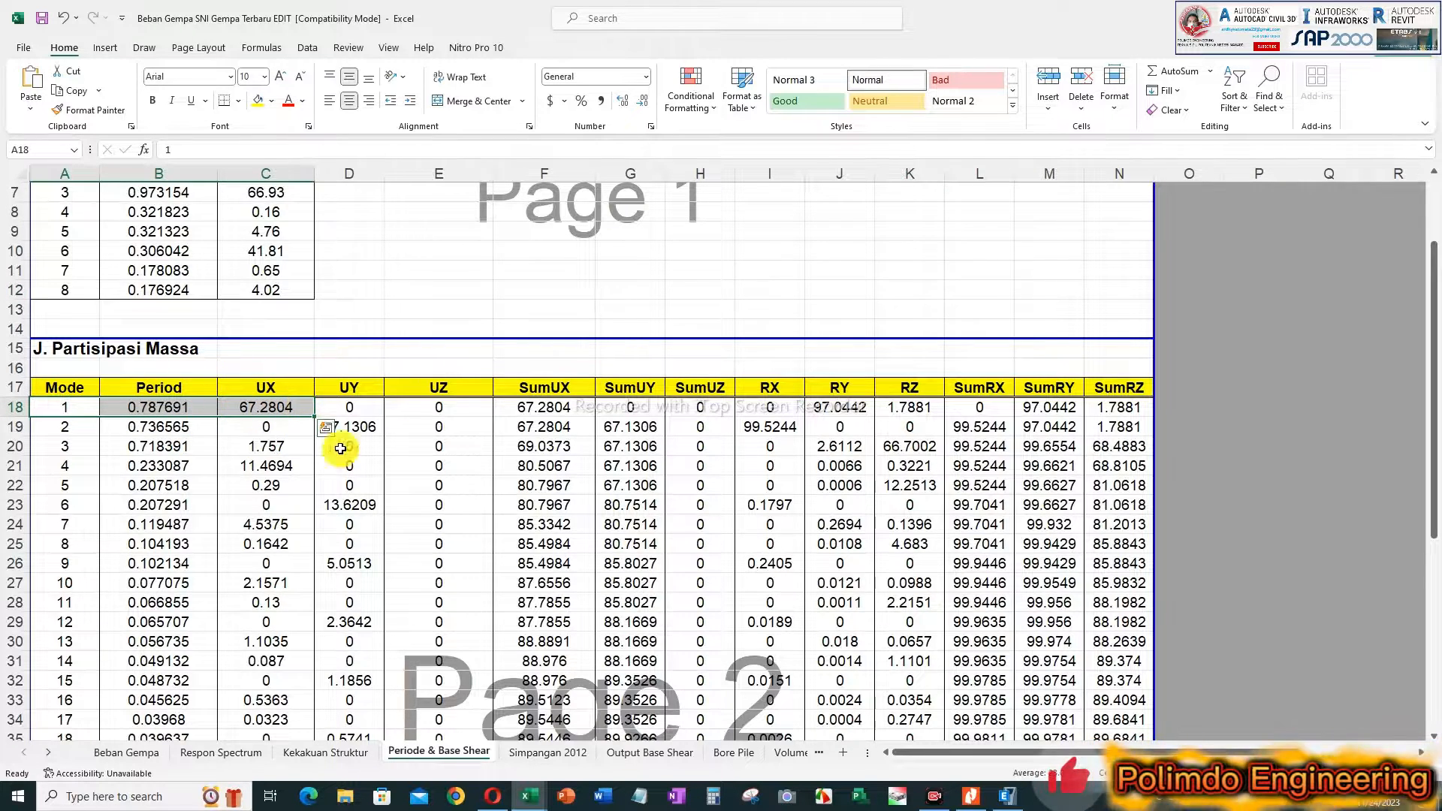
click(548, 446)
drag(265, 415, 349, 428)
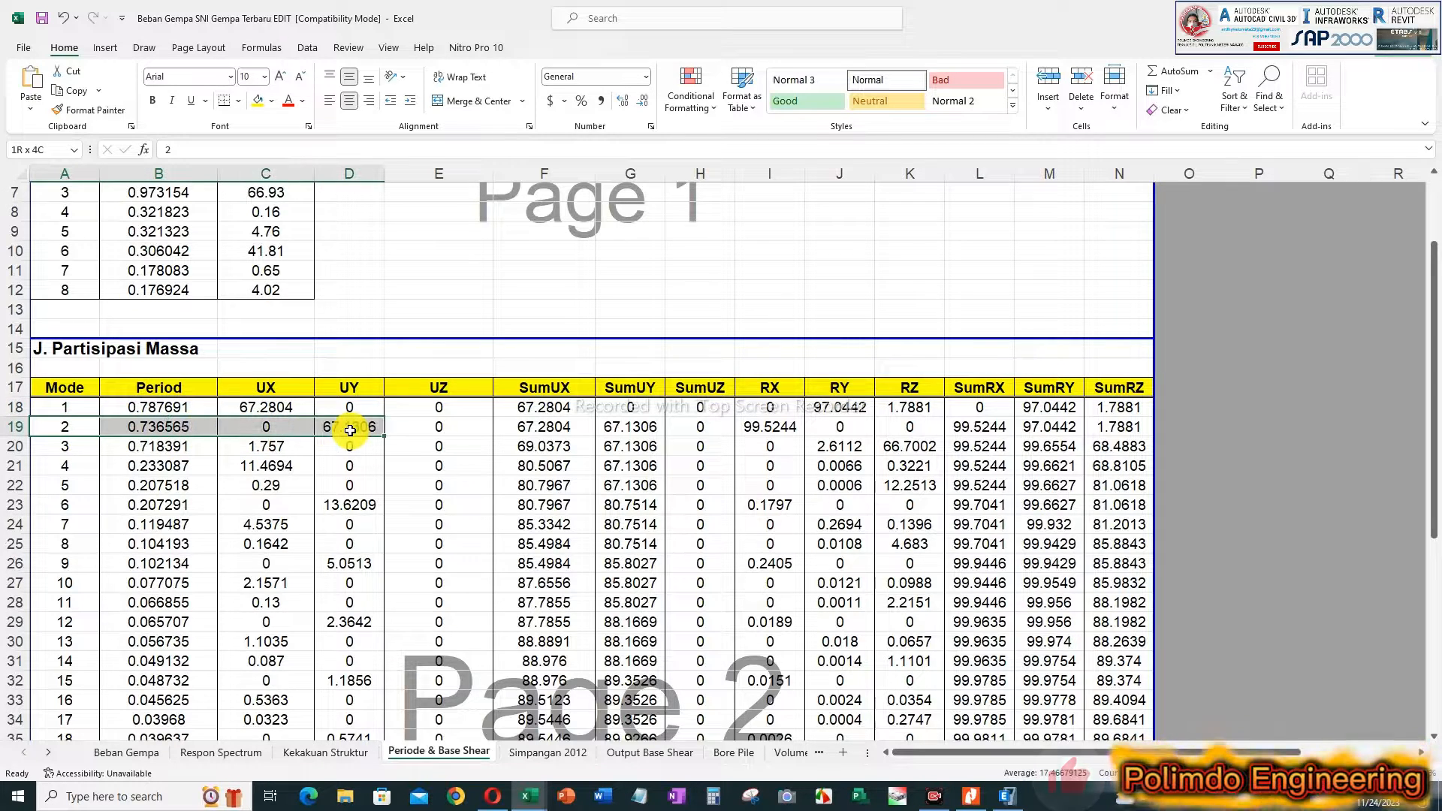
click(272, 102)
click(323, 167)
Step: Shade the mode 1 row of the Partisipasi Massa table light blue from the Mode column through UY (A18:D18)
drag(347, 407, 64, 408)
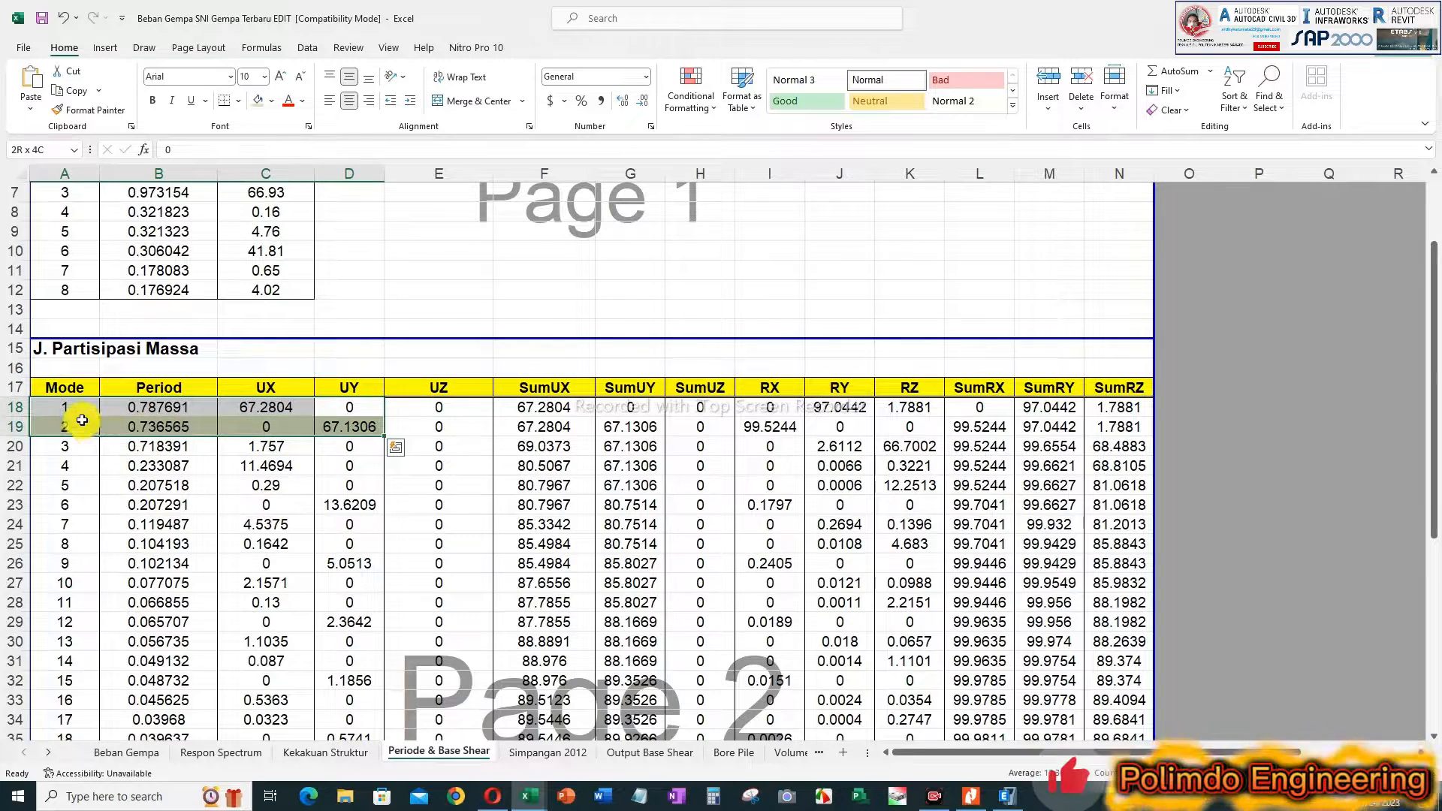
click(268, 106)
click(272, 101)
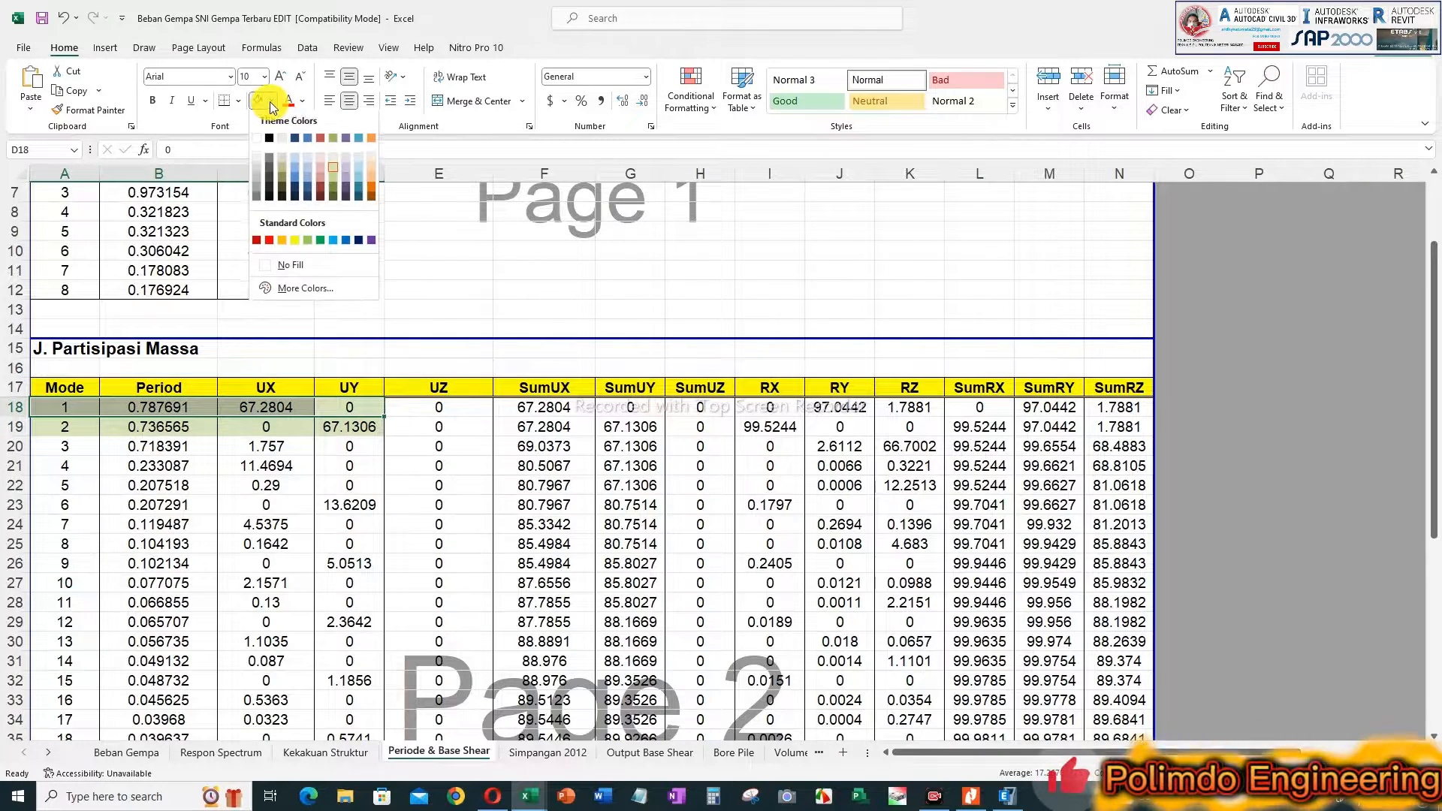
click(361, 181)
click(349, 505)
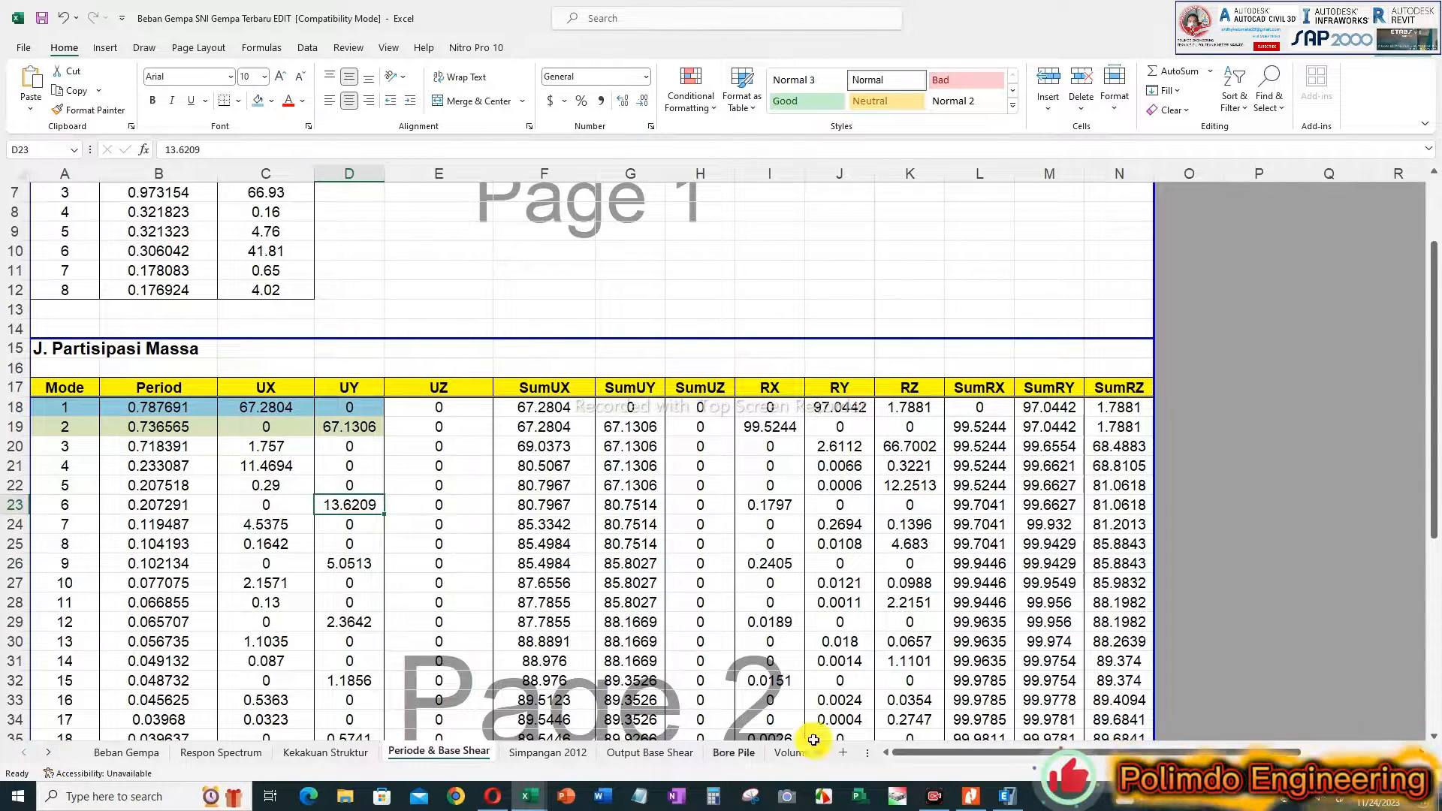
Step: Switch to the ETABS model and examine the building frame in the elevation view and from a low angle in the 3-D view
click(1009, 799)
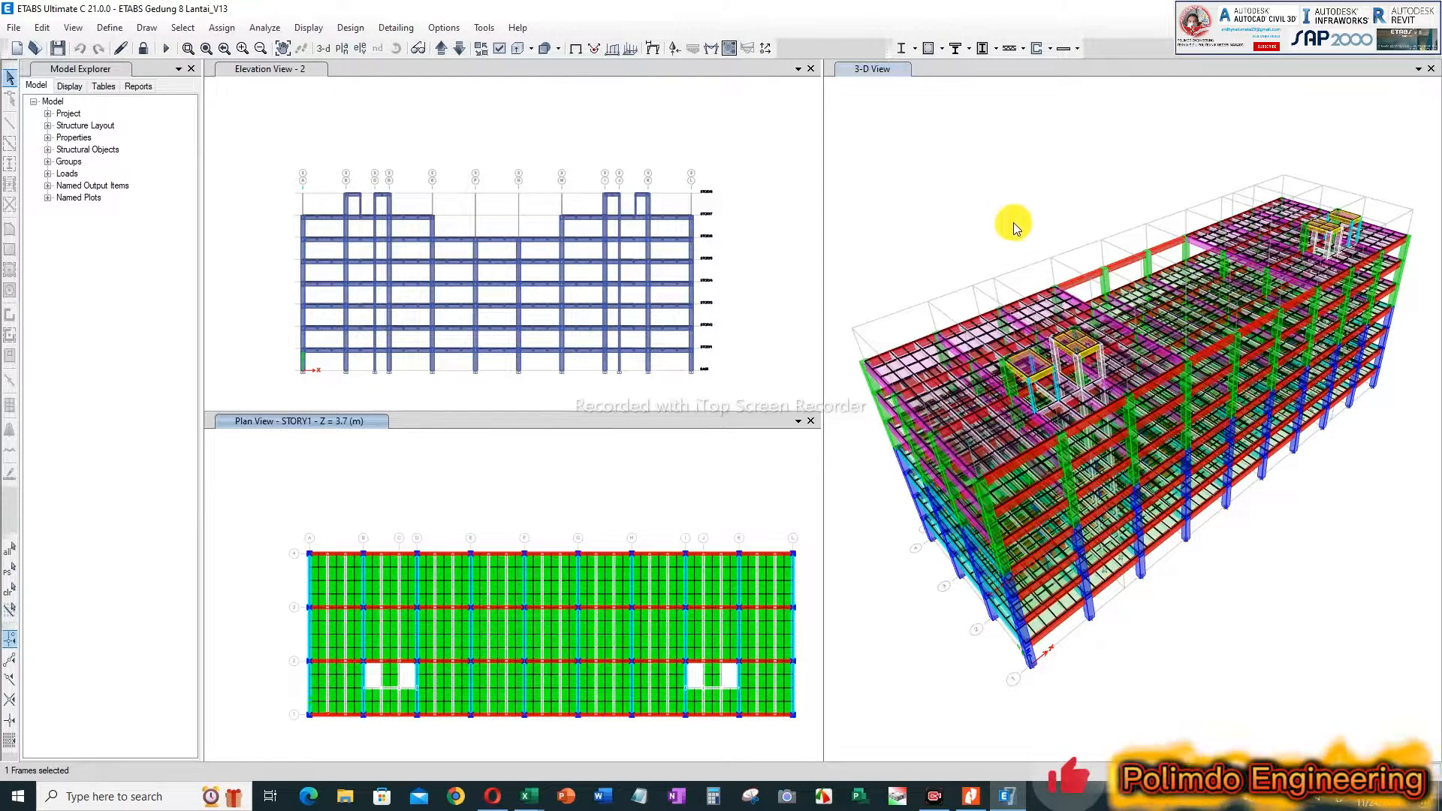
click(755, 267)
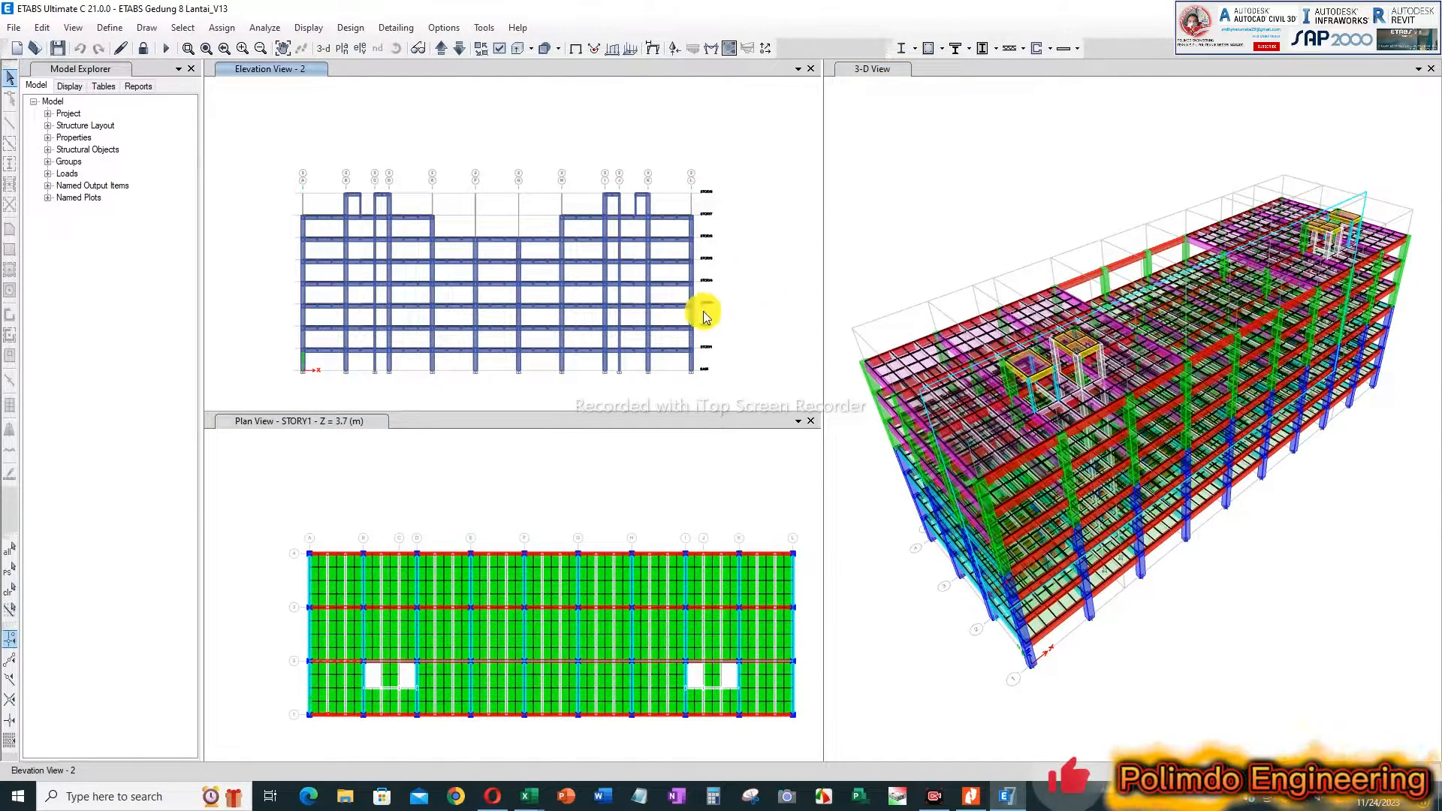
middle_drag(557, 319, 561, 270)
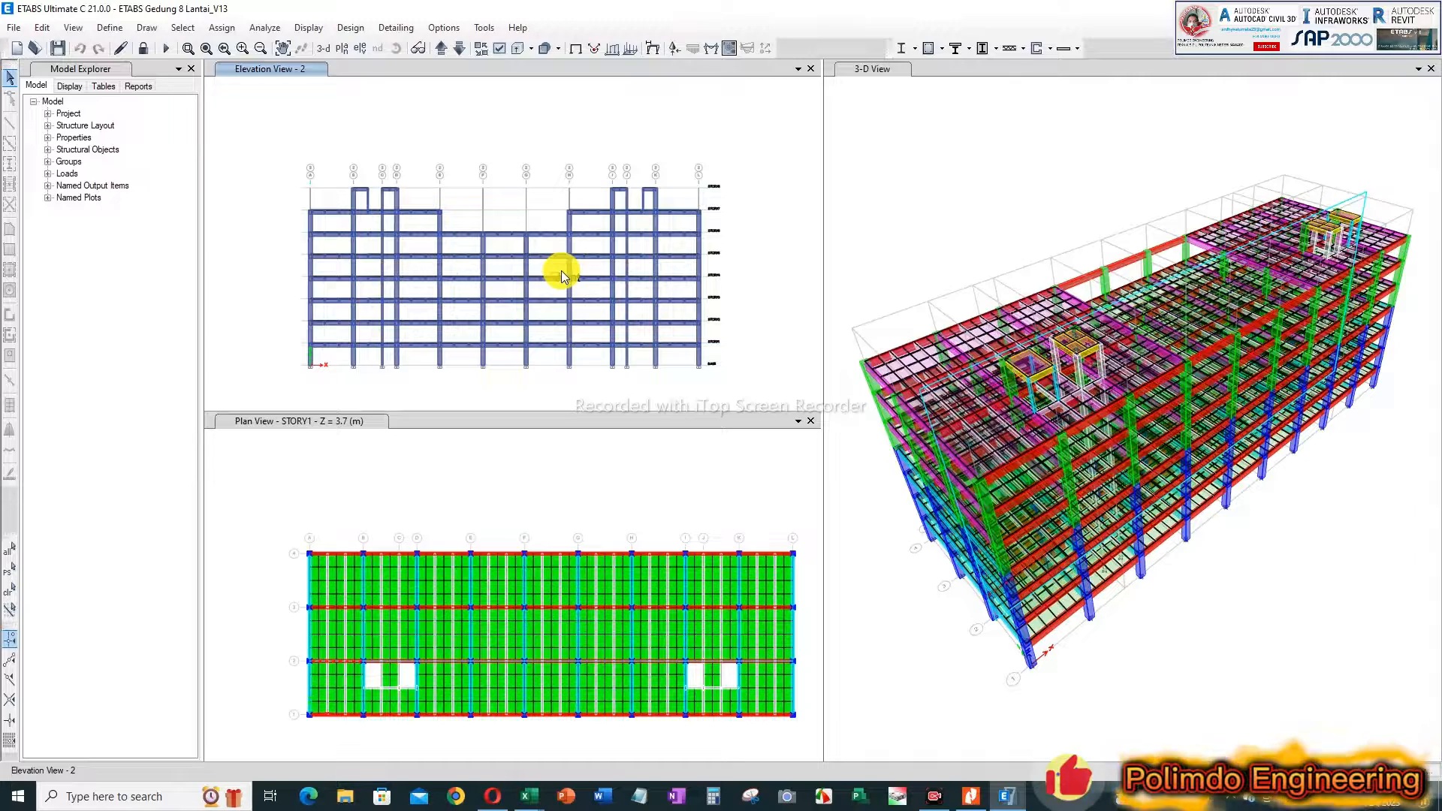
click(1011, 228)
shift+middle_drag(1011, 228, 1023, 212)
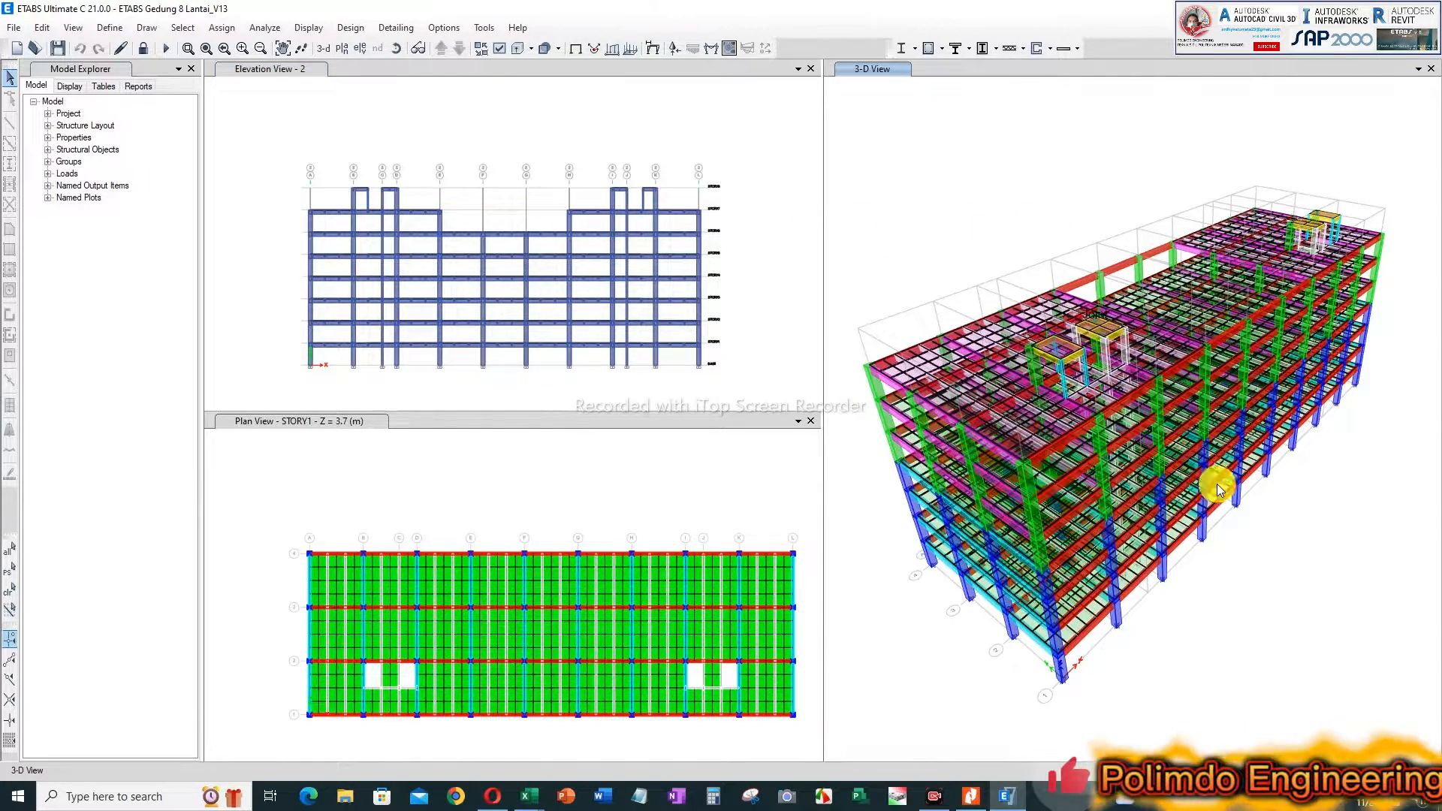
shift+middle_drag(1218, 543, 1220, 453)
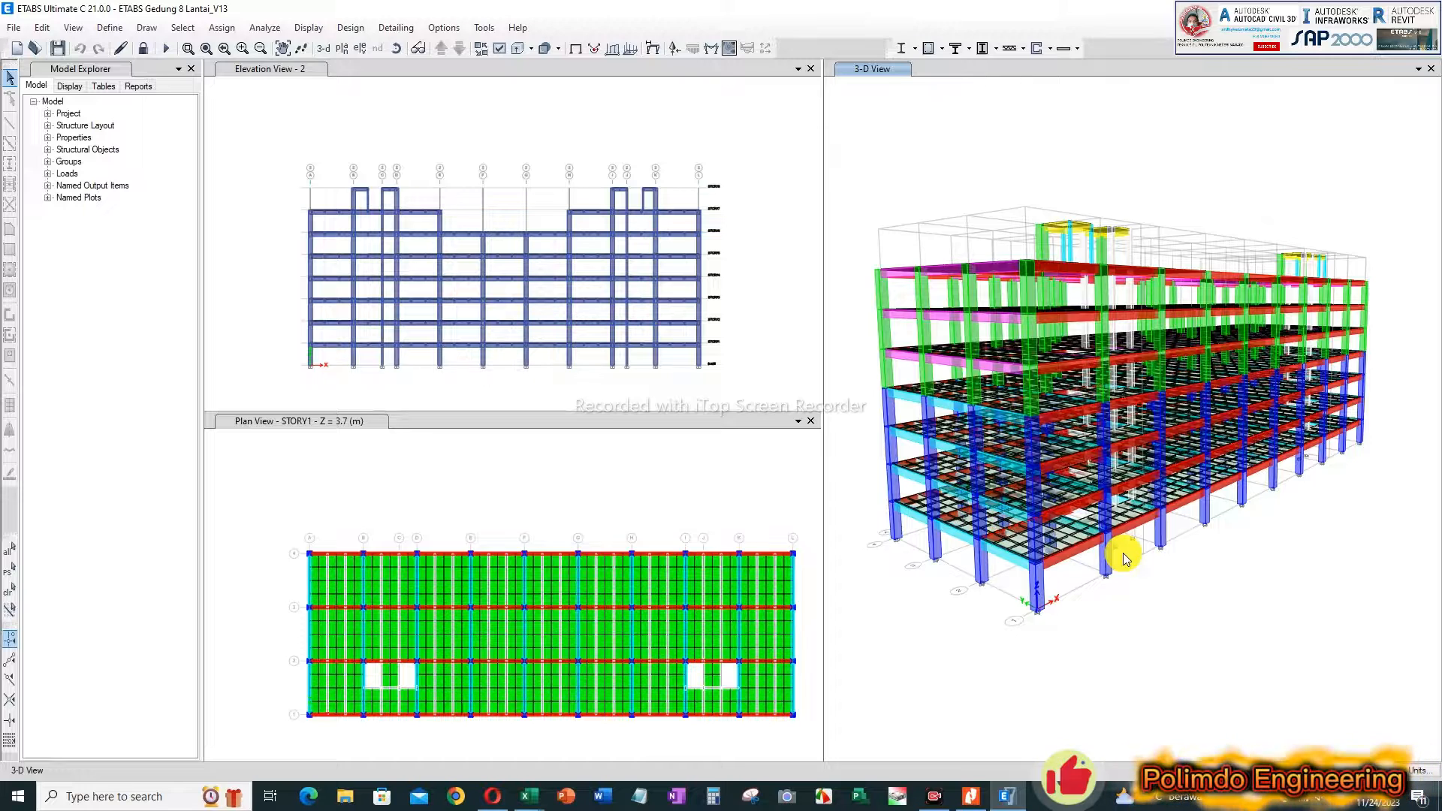
Step: Switch to the SNI 1726 2019 PDF in Nitro Pro and go back to section 7.9.1.1 Jumlah ragam on mass participation
click(969, 794)
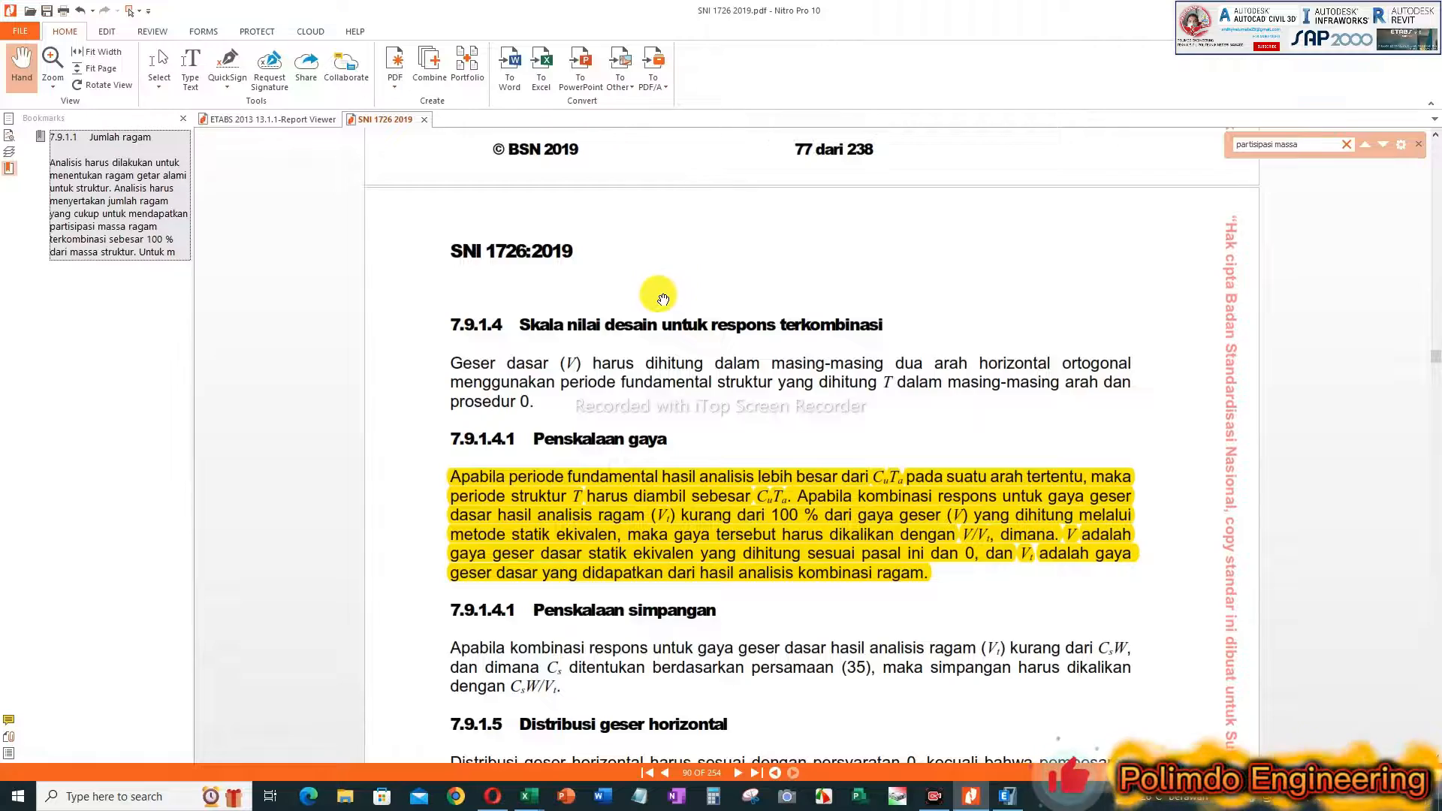
scroll(698, 281, up, 5)
scroll(732, 308, up, 5)
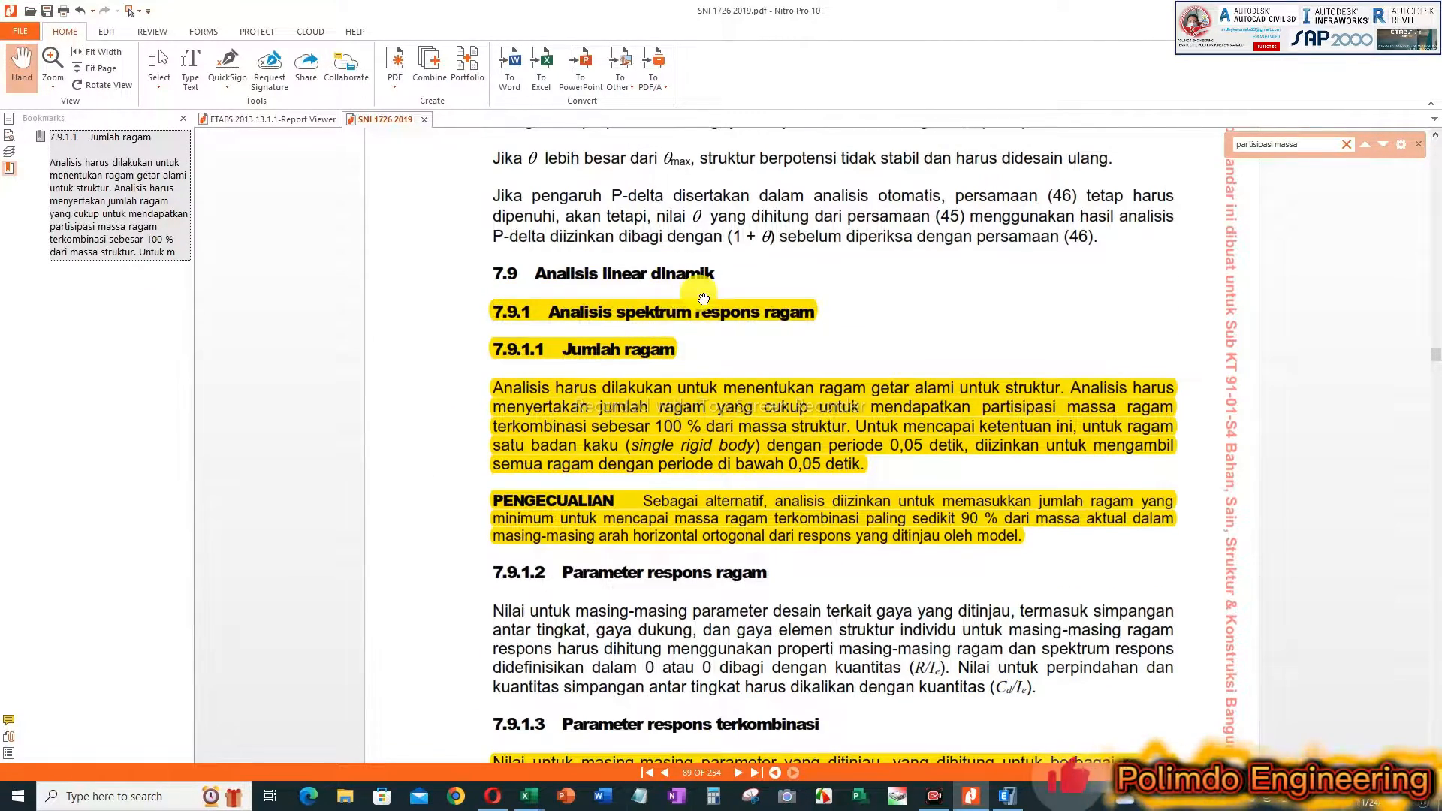
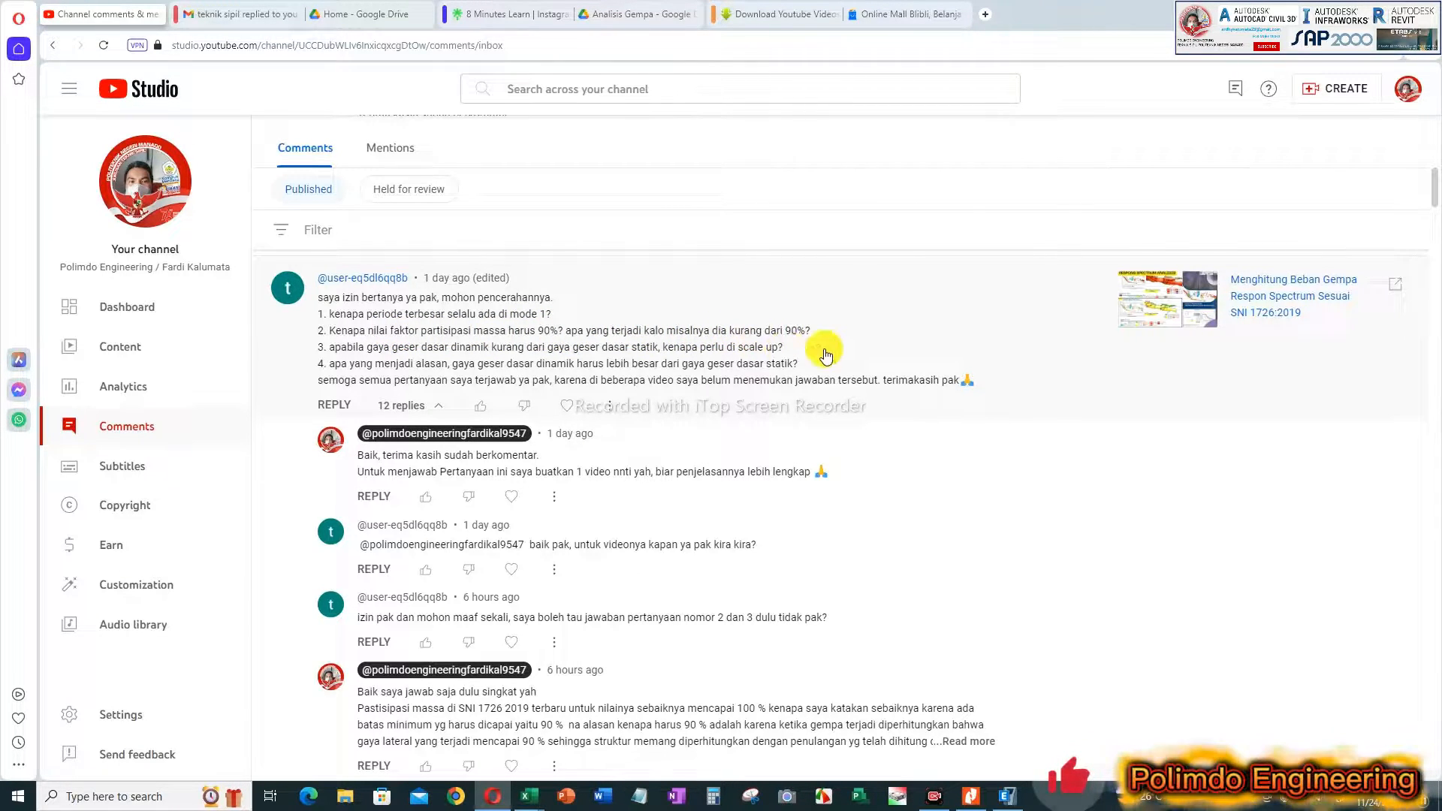
Step: Bring the SNI 1726 2019 PDF back to the front and launch Paint with a blank canvas
click(980, 785)
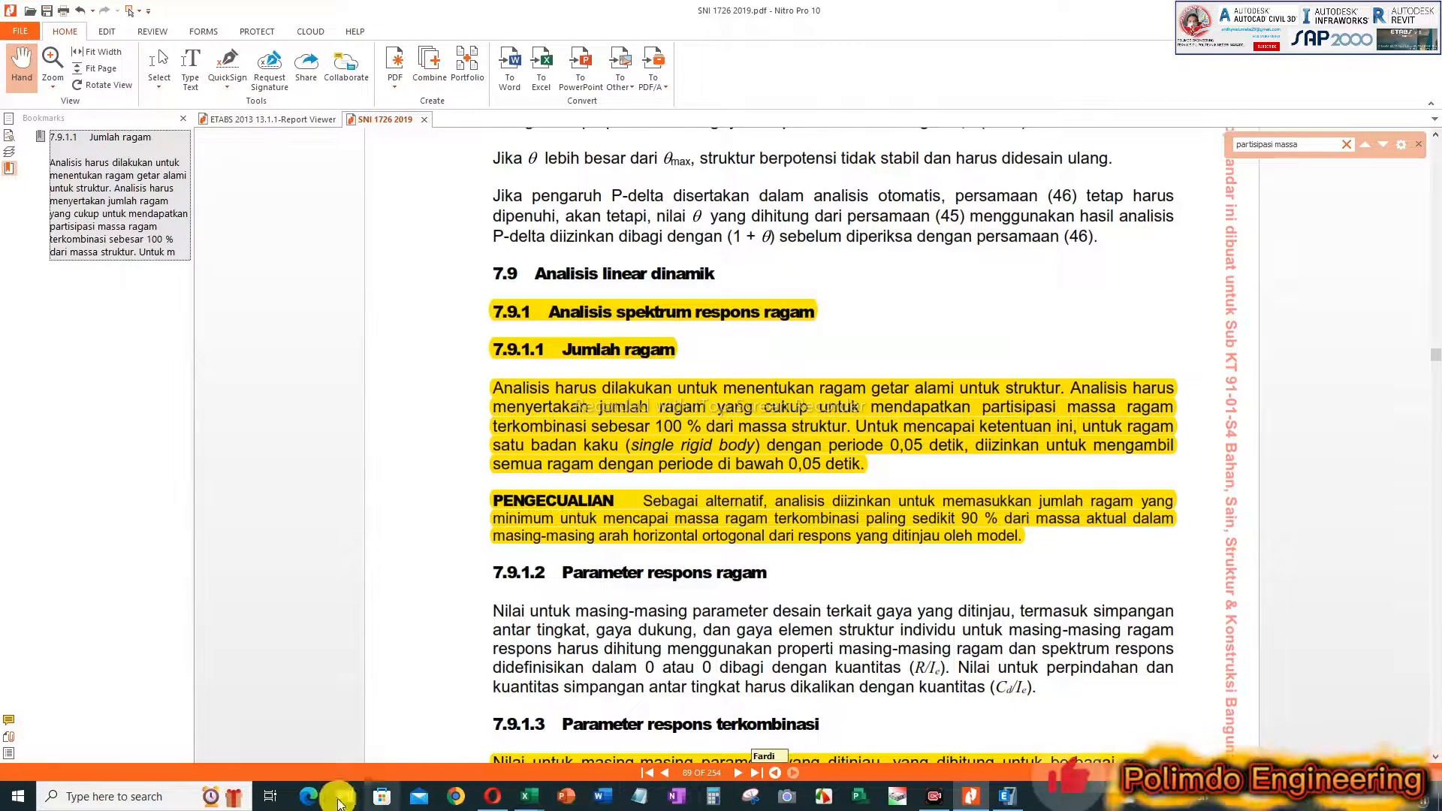
click(188, 798)
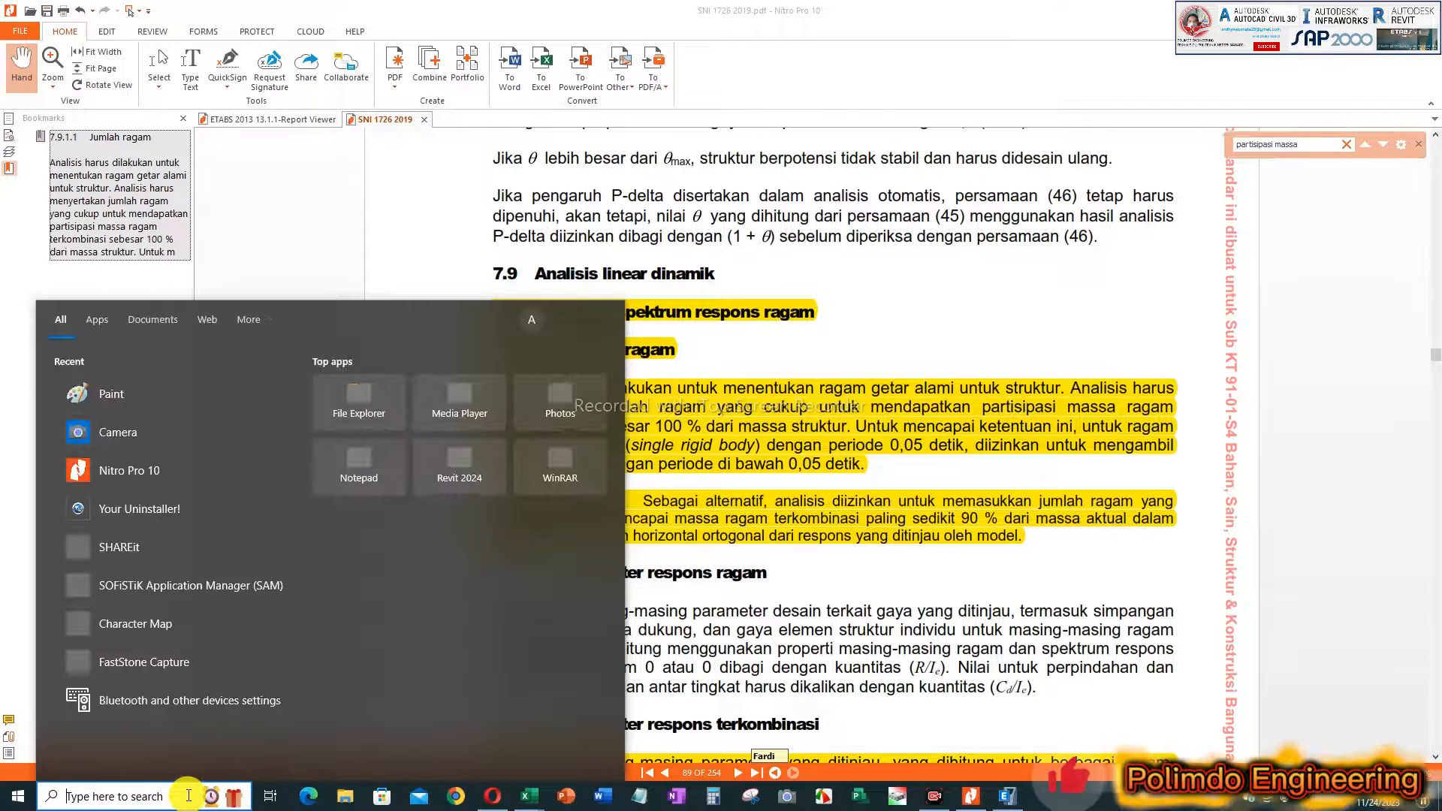
text(PAINT)
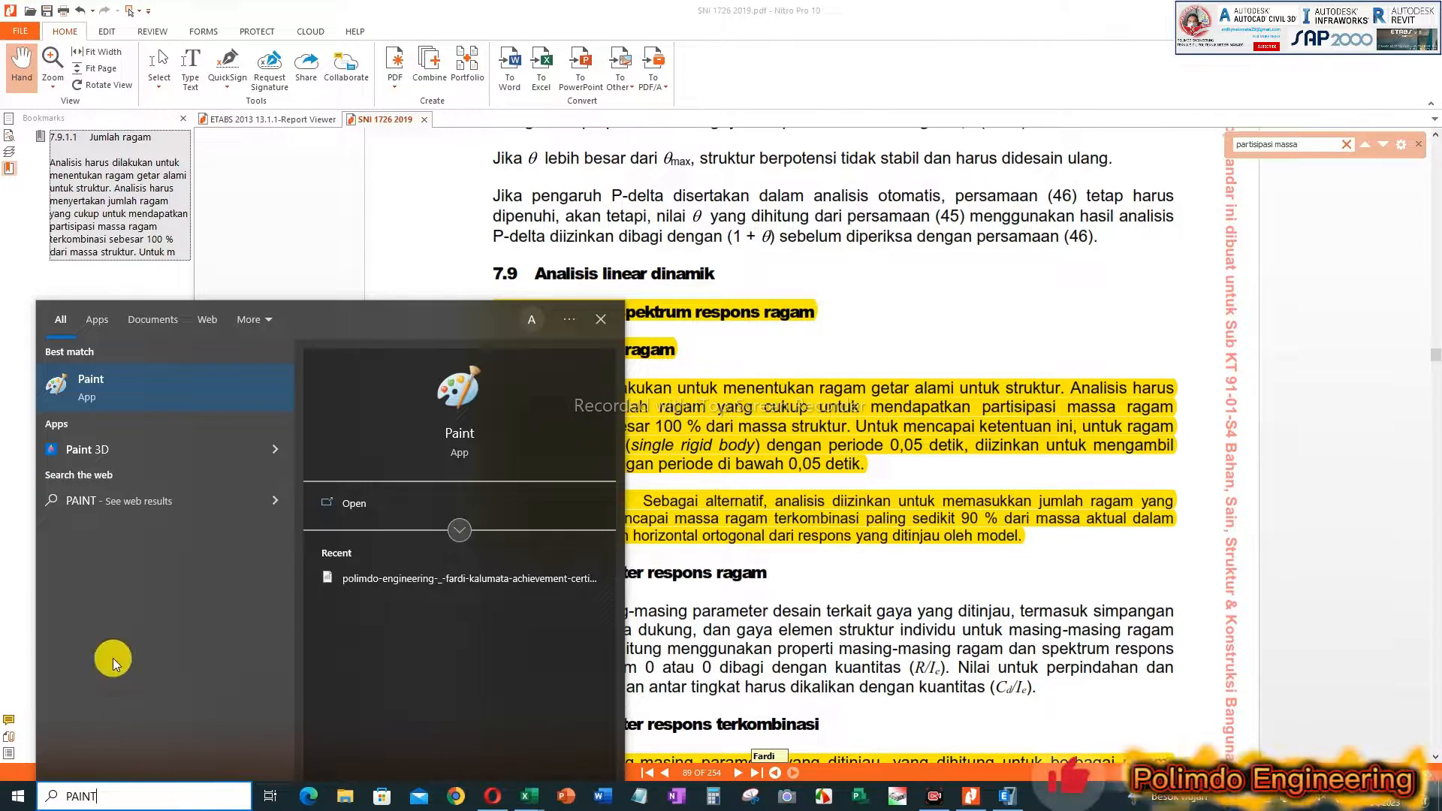
click(103, 388)
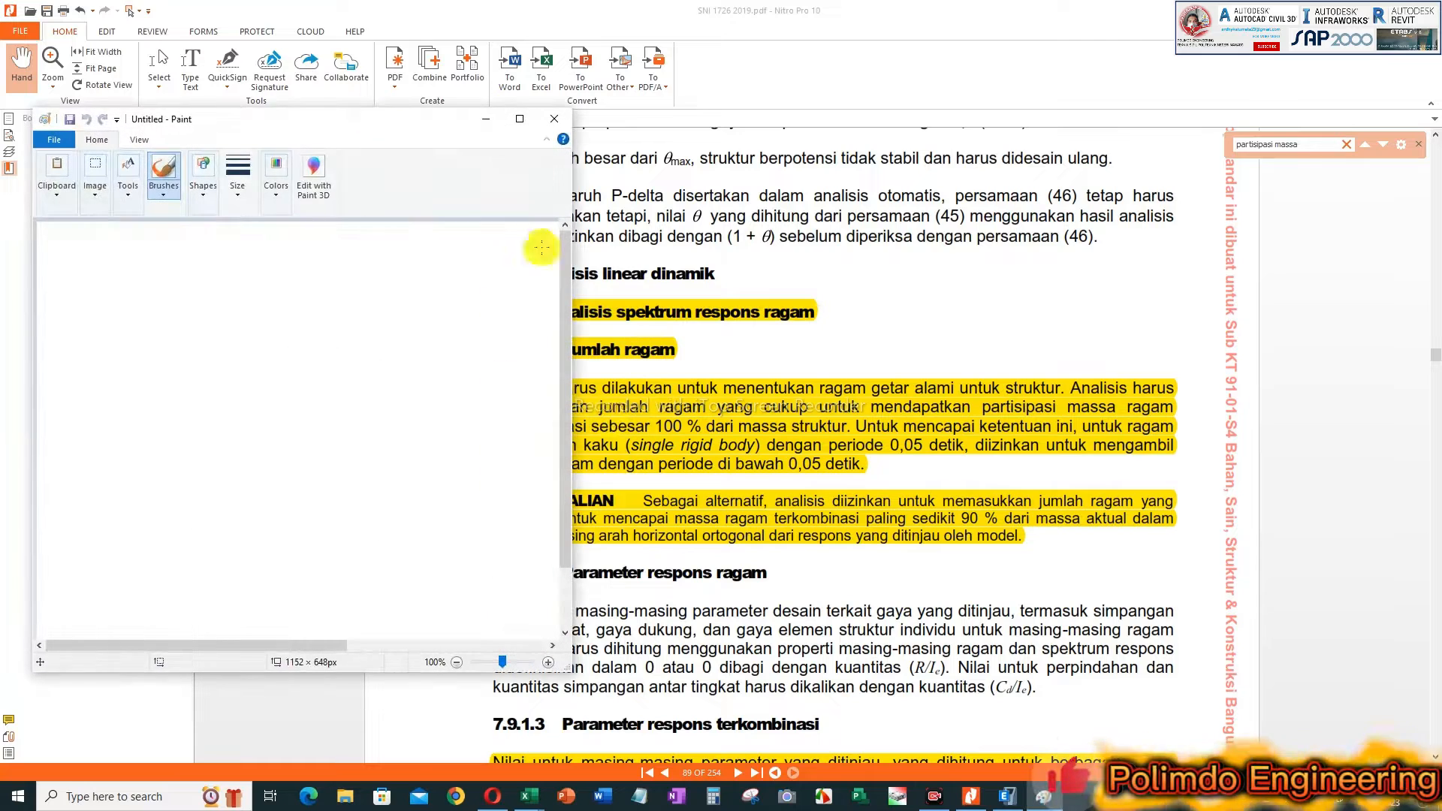
Step: Sketch a black single-bay portal frame on the Paint canvas with a hatched fixed support under each column
drag(426, 128, 673, 128)
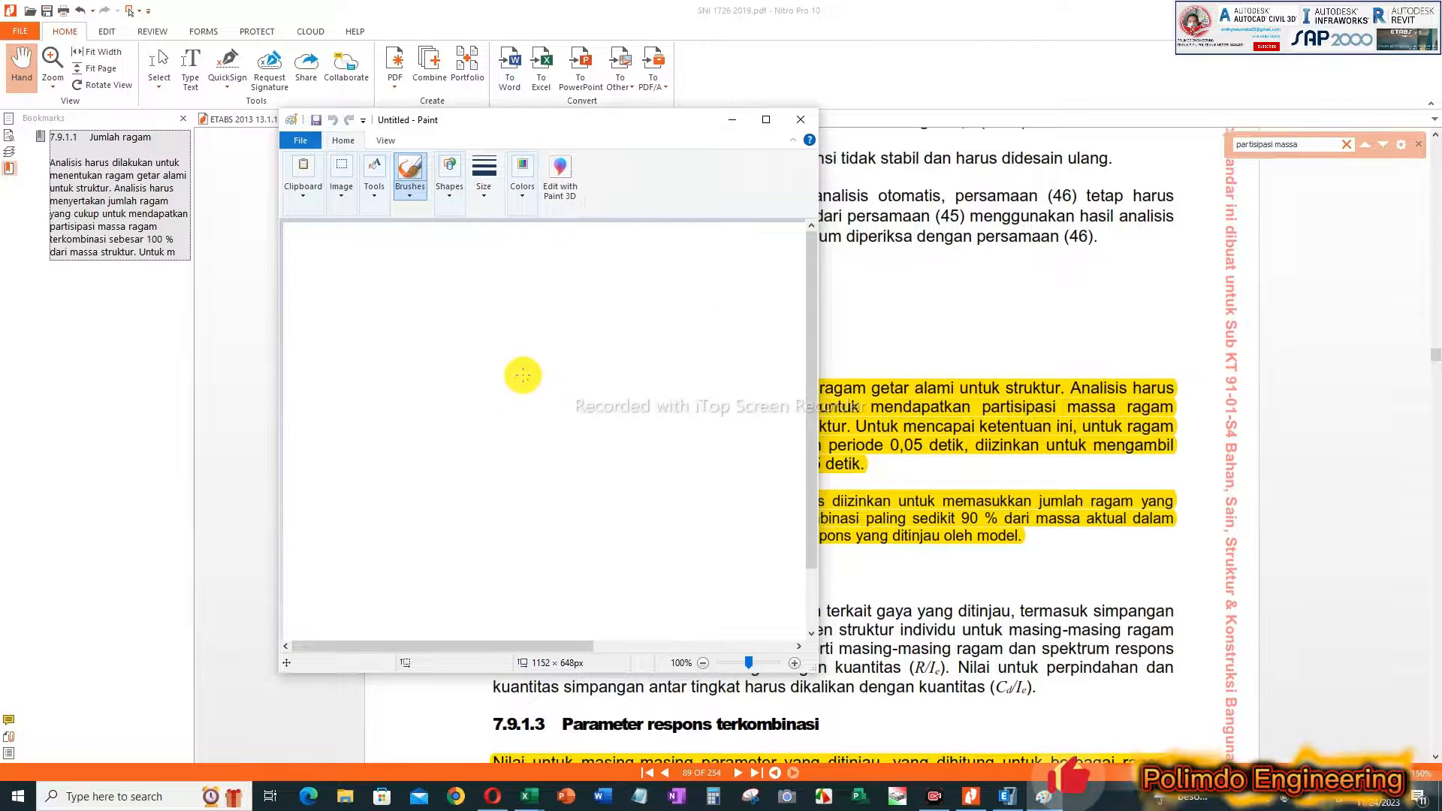
drag(480, 327, 492, 451)
mouse_move(480, 328)
mouse_down()
mouse_move(553, 321)
mouse_move(583, 451)
mouse_move(572, 467)
mouse_move(587, 462)
mouse_up()
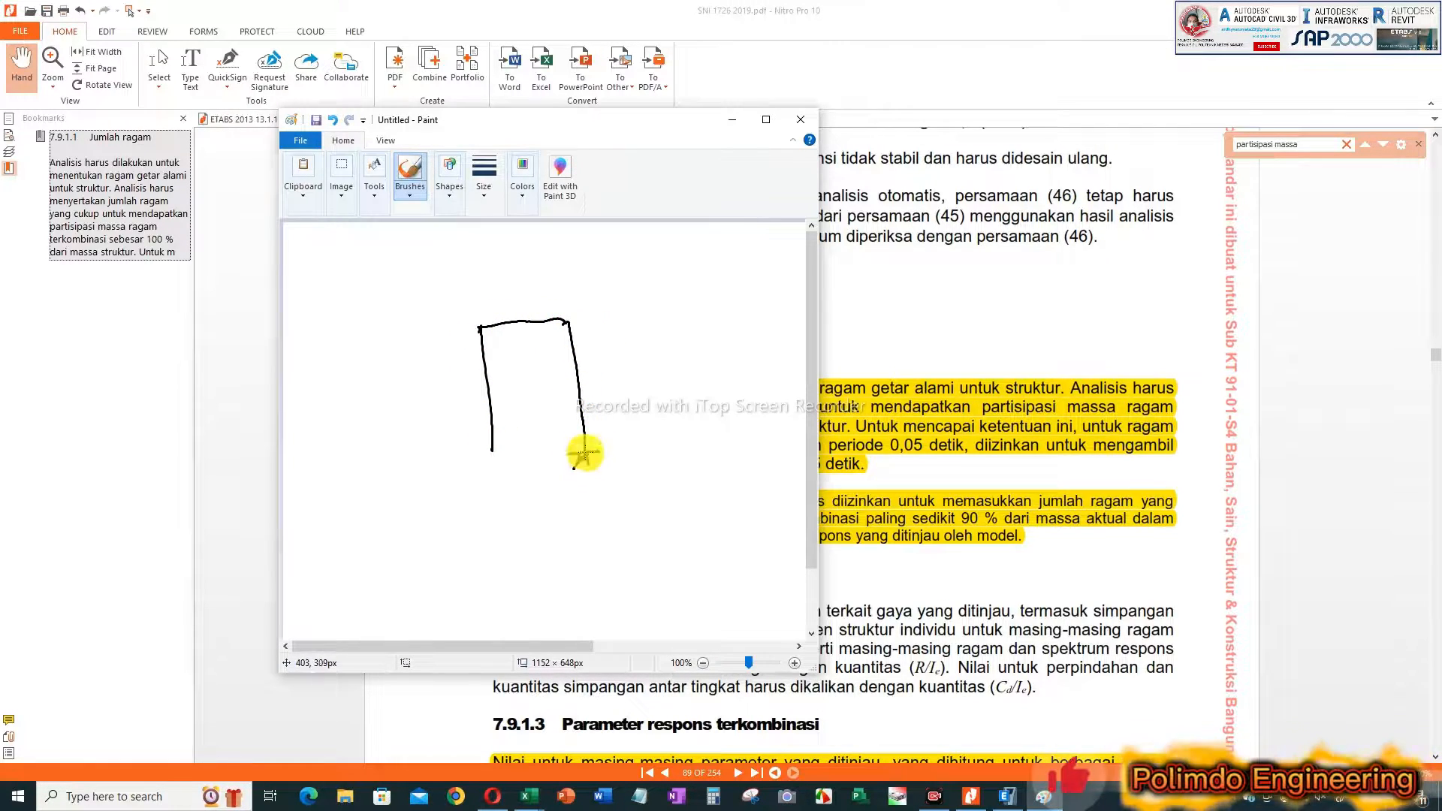
drag(481, 453, 505, 453)
drag(486, 457, 482, 467)
drag(493, 456, 494, 465)
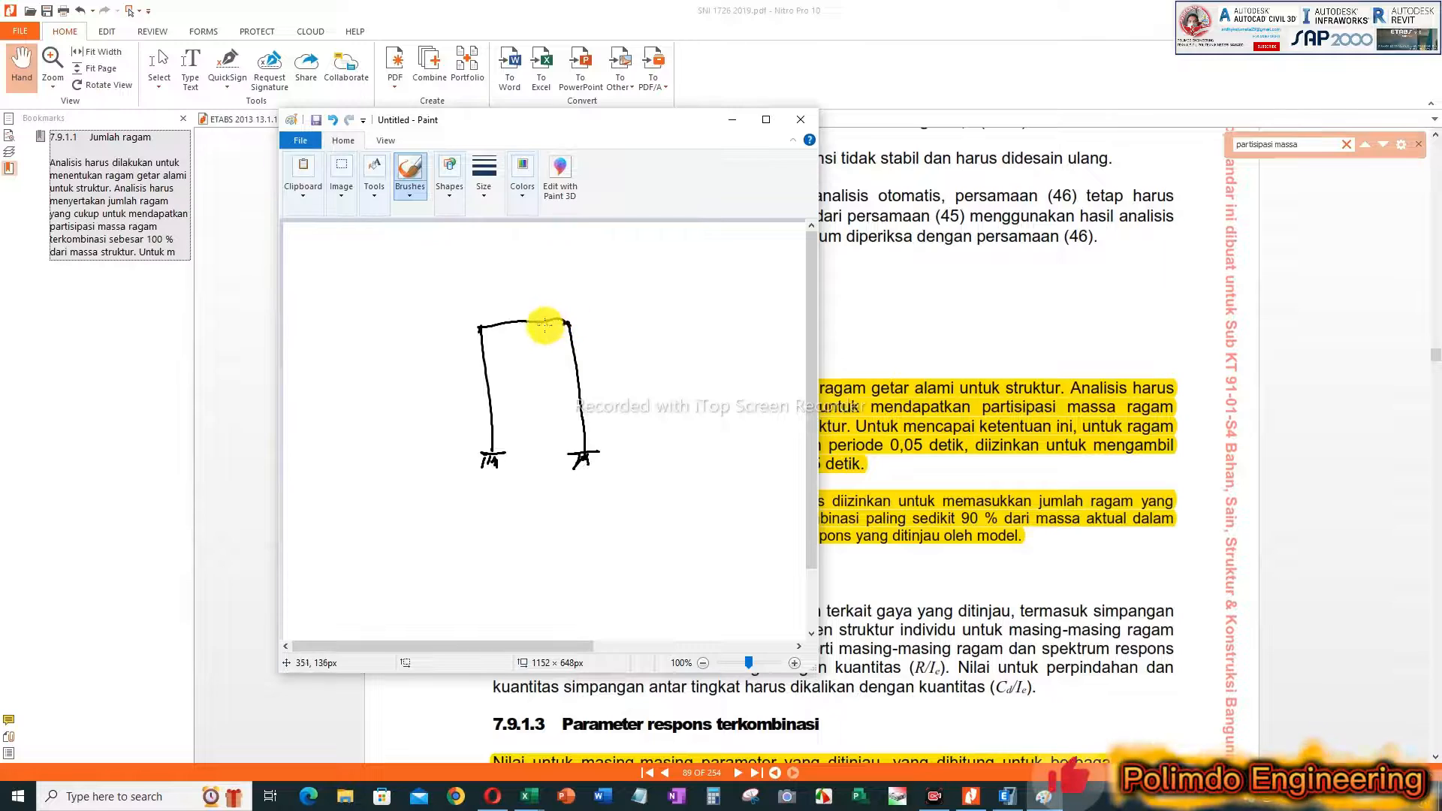
Step: Handwrite the heading "Statik" beside the frame with a dashed item "Berat Struktur" below it
mouse_move(608, 261)
mouse_down()
mouse_move(605, 283)
mouse_move(651, 285)
mouse_move(644, 324)
mouse_move(770, 326)
mouse_up()
click(694, 330)
click(773, 328)
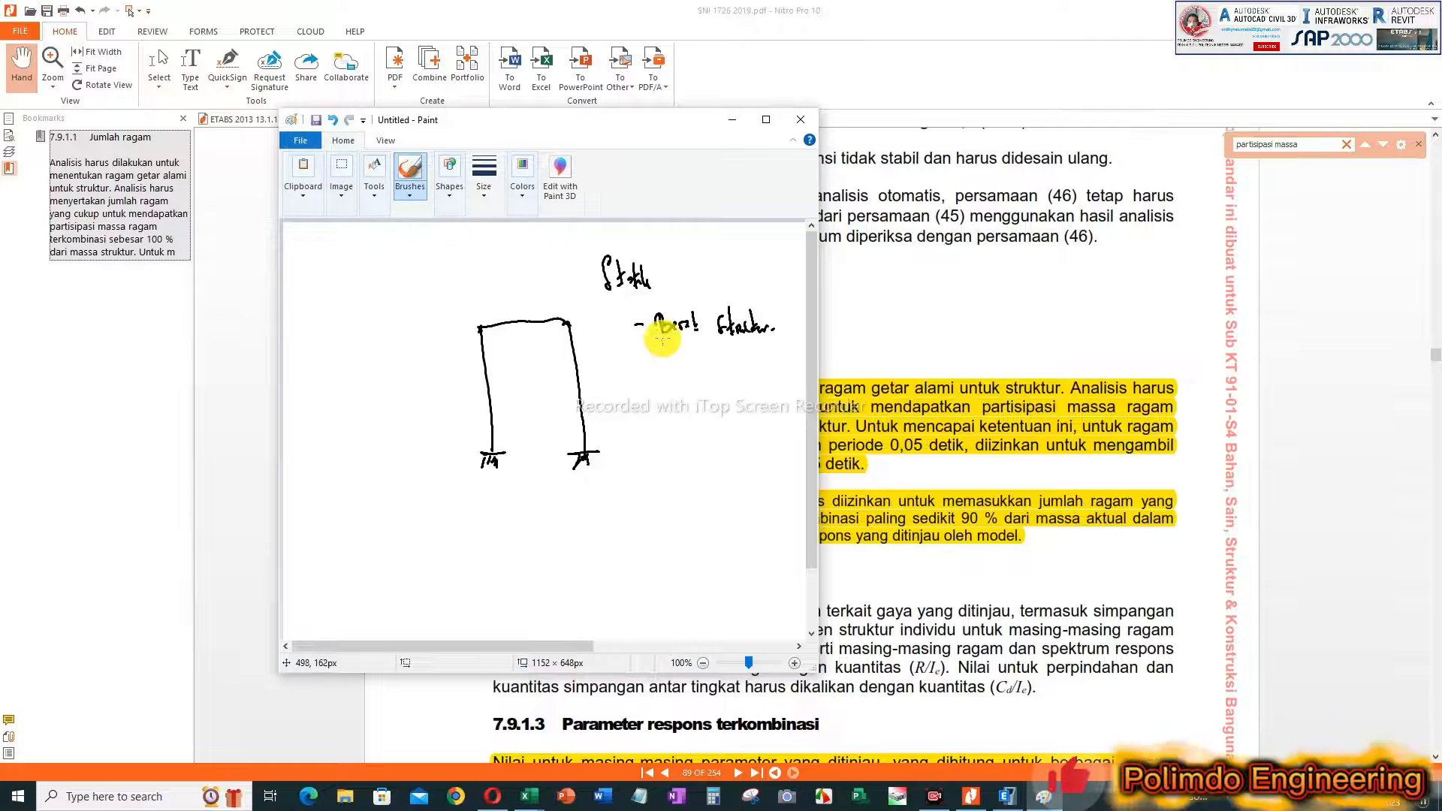
Step: Maximize the Paint window and write "100%" beside "Berat Struktur", joined to it by a slanted line
click(766, 120)
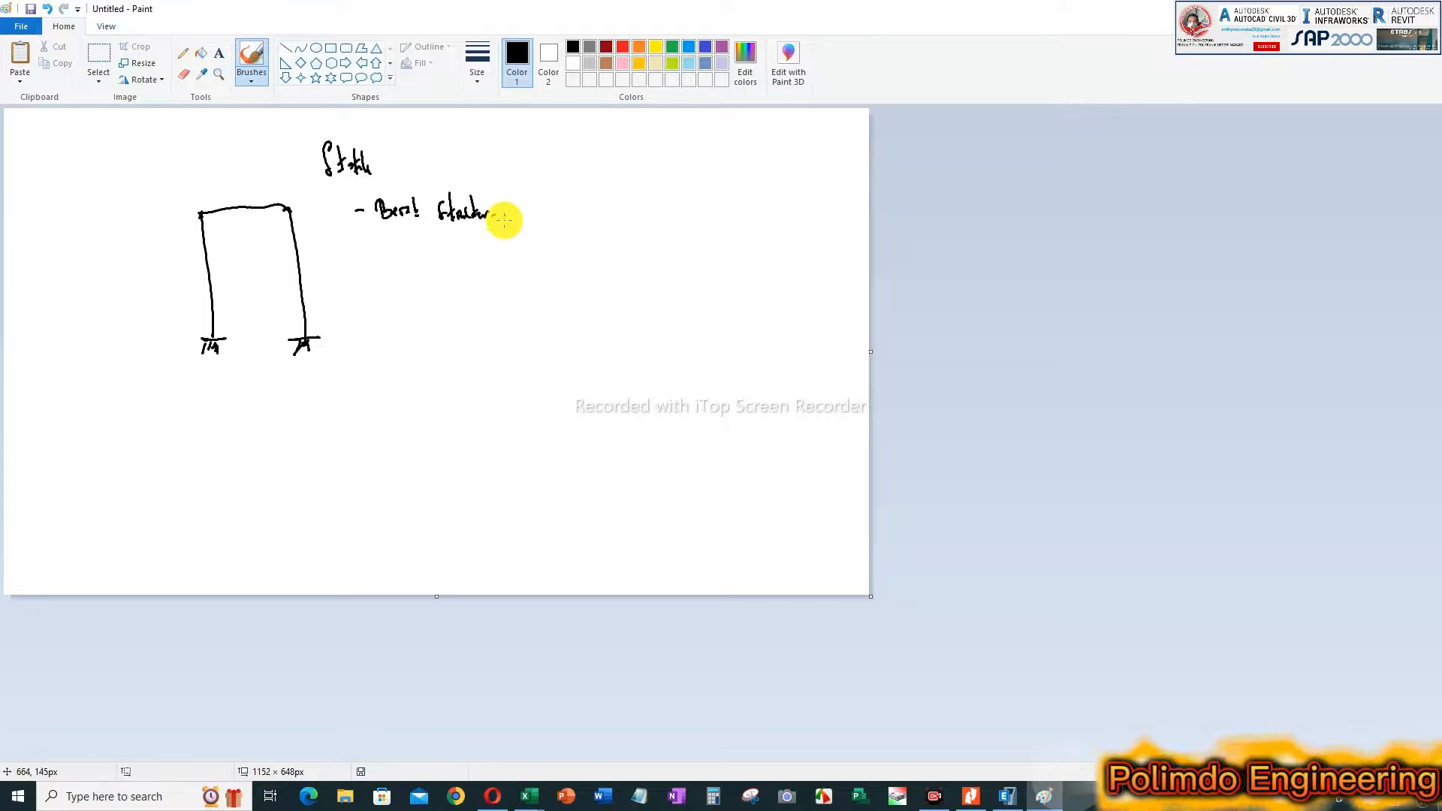
drag(510, 215, 568, 185)
drag(581, 180, 599, 204)
drag(596, 180, 609, 198)
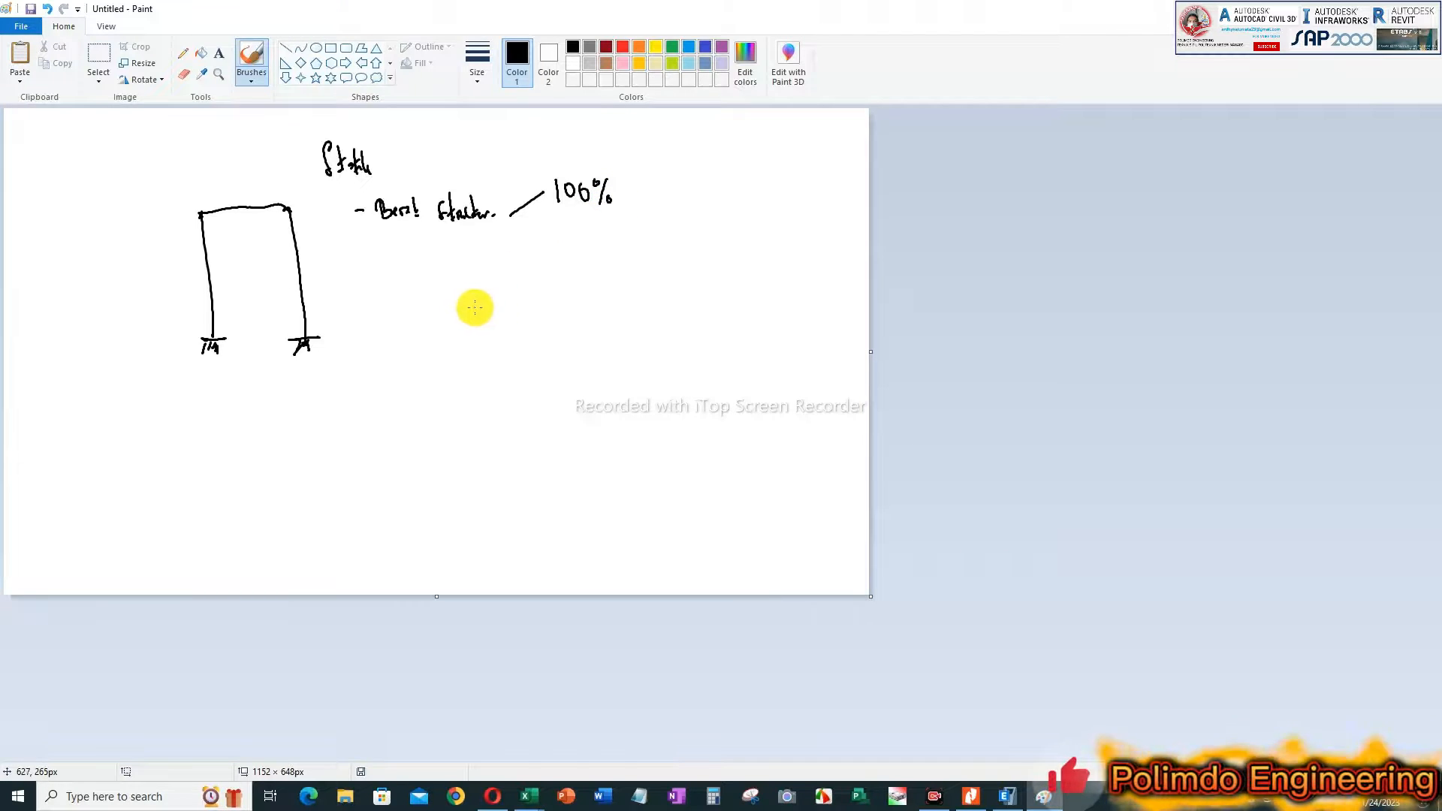
Step: Draw a downward arrow under 100% and mark the frame's base with an arrow labelled "Gaya geser dasar"
drag(567, 219, 568, 252)
drag(560, 242, 579, 241)
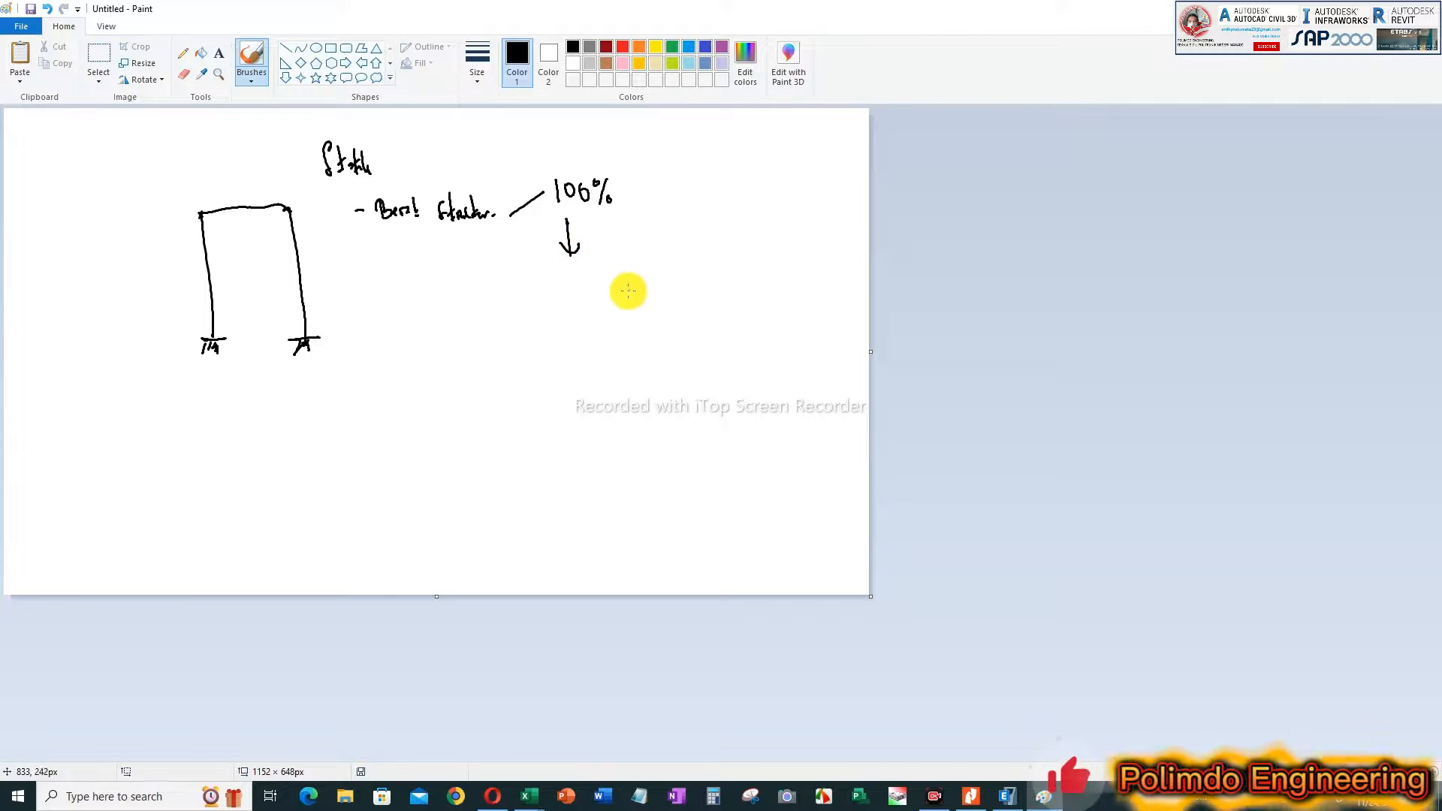
mouse_move(337, 336)
mouse_down()
mouse_move(442, 358)
mouse_move(521, 342)
mouse_up()
click(530, 342)
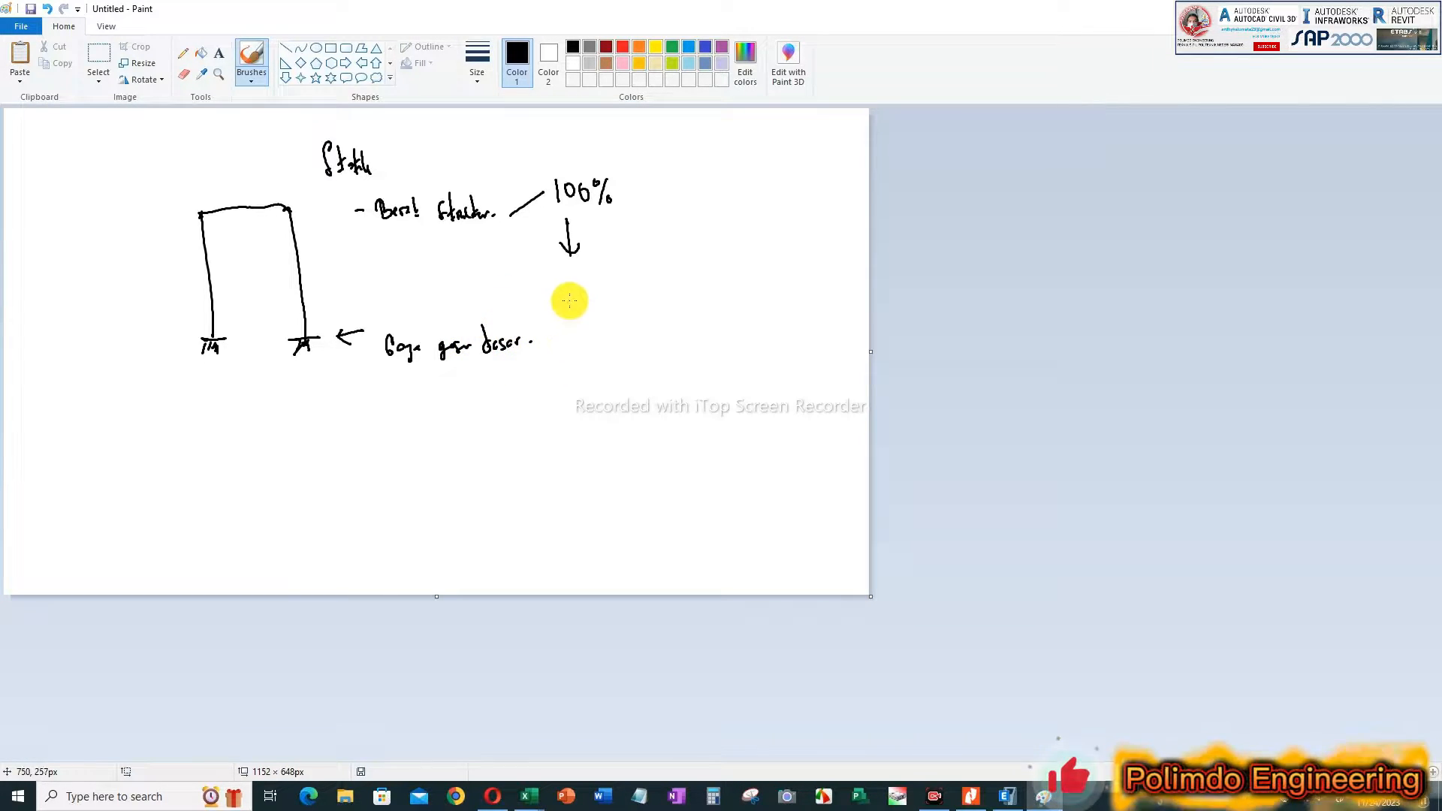
Step: In red, circle the 100% note with its arrow and draw five lateral arrows pointing at the frame's right column
click(623, 49)
mouse_move(630, 187)
mouse_down()
mouse_move(612, 161)
mouse_move(548, 263)
mouse_move(623, 208)
mouse_up()
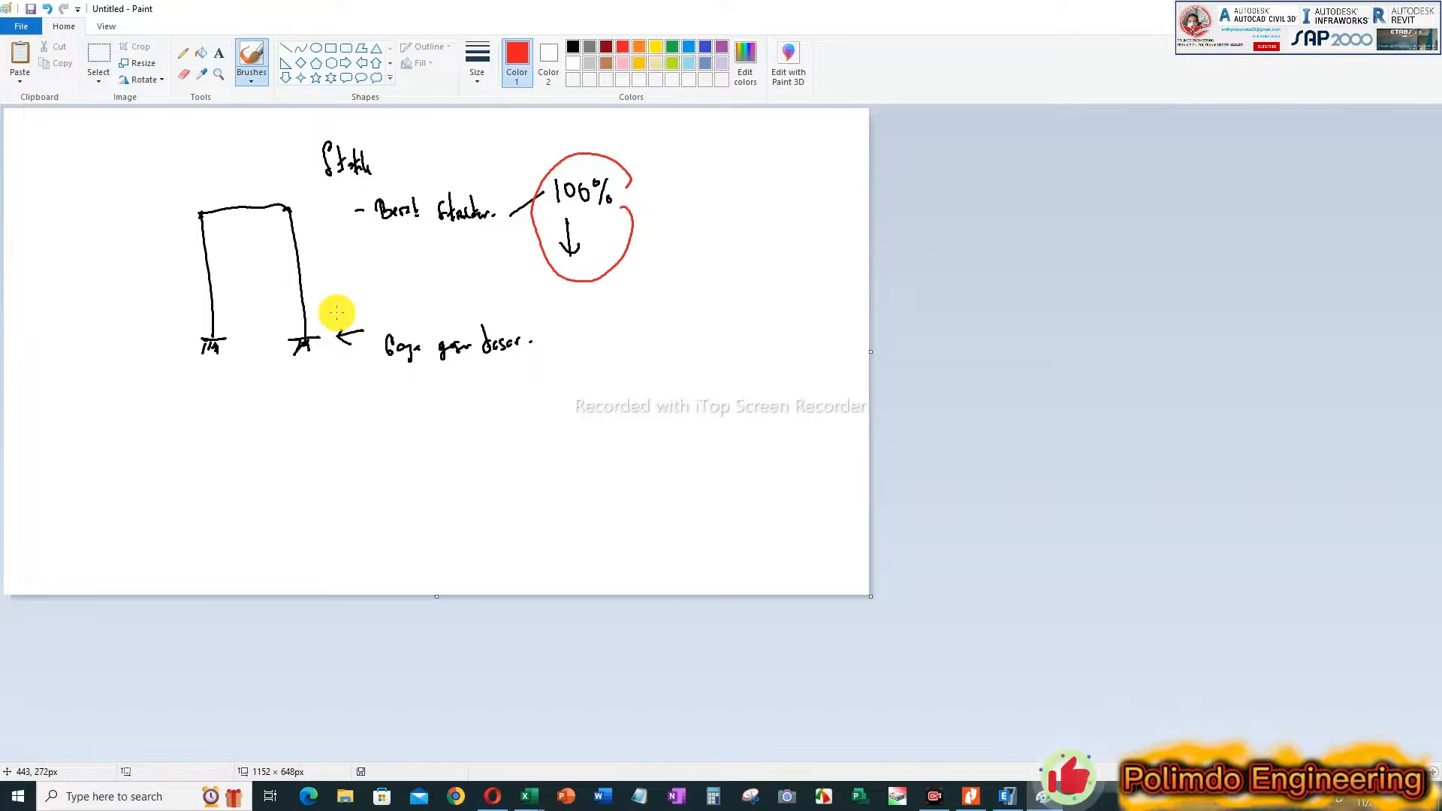
mouse_move(371, 307)
mouse_down()
mouse_move(336, 313)
mouse_move(328, 295)
mouse_move(380, 258)
mouse_move(343, 269)
mouse_move(372, 225)
mouse_move(334, 244)
mouse_move(326, 207)
mouse_move(324, 221)
mouse_up()
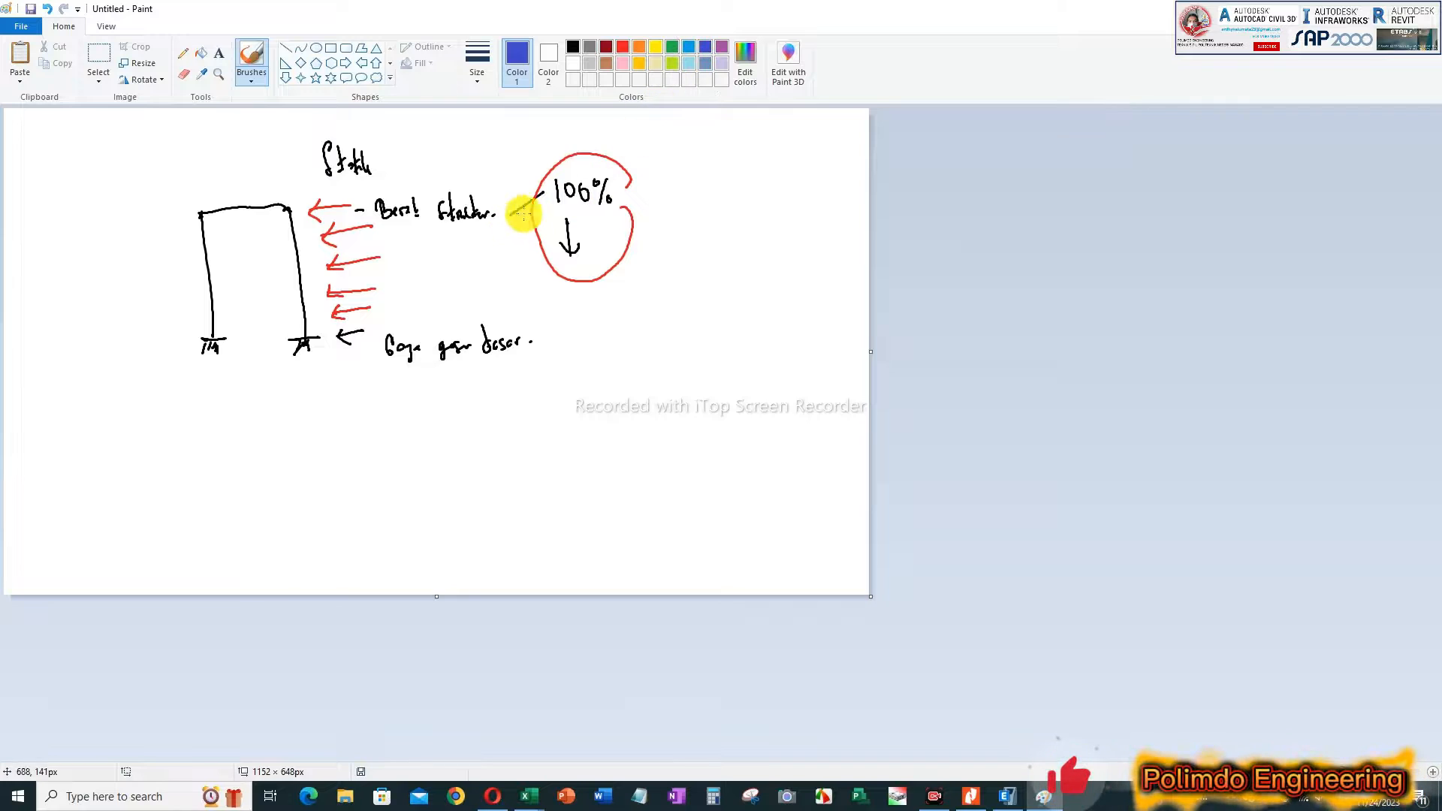
Step: Write "90%" in blue above the 100% note with a small arrow pointing to it
drag(539, 139, 561, 127)
drag(573, 138, 575, 139)
click(593, 145)
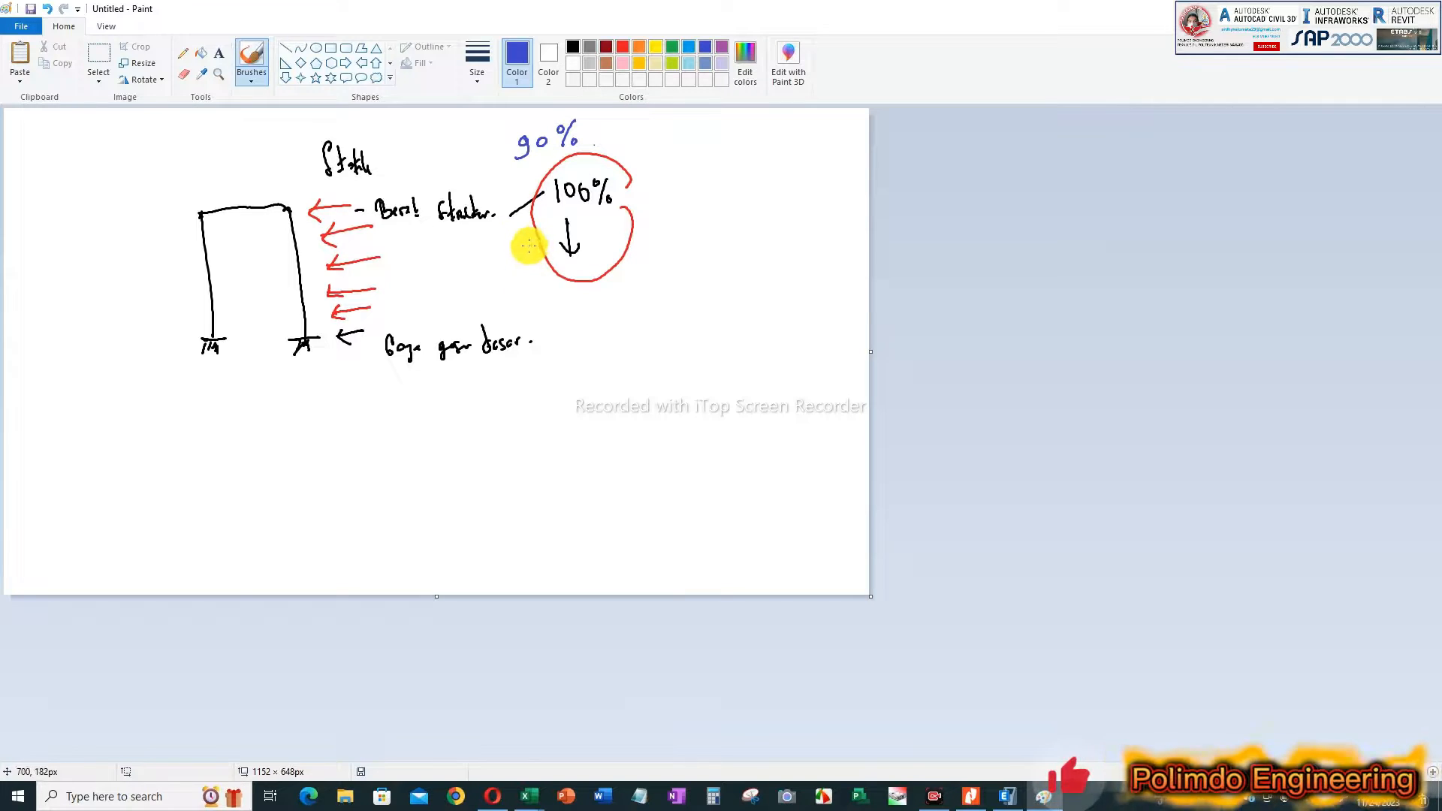
drag(499, 155, 500, 174)
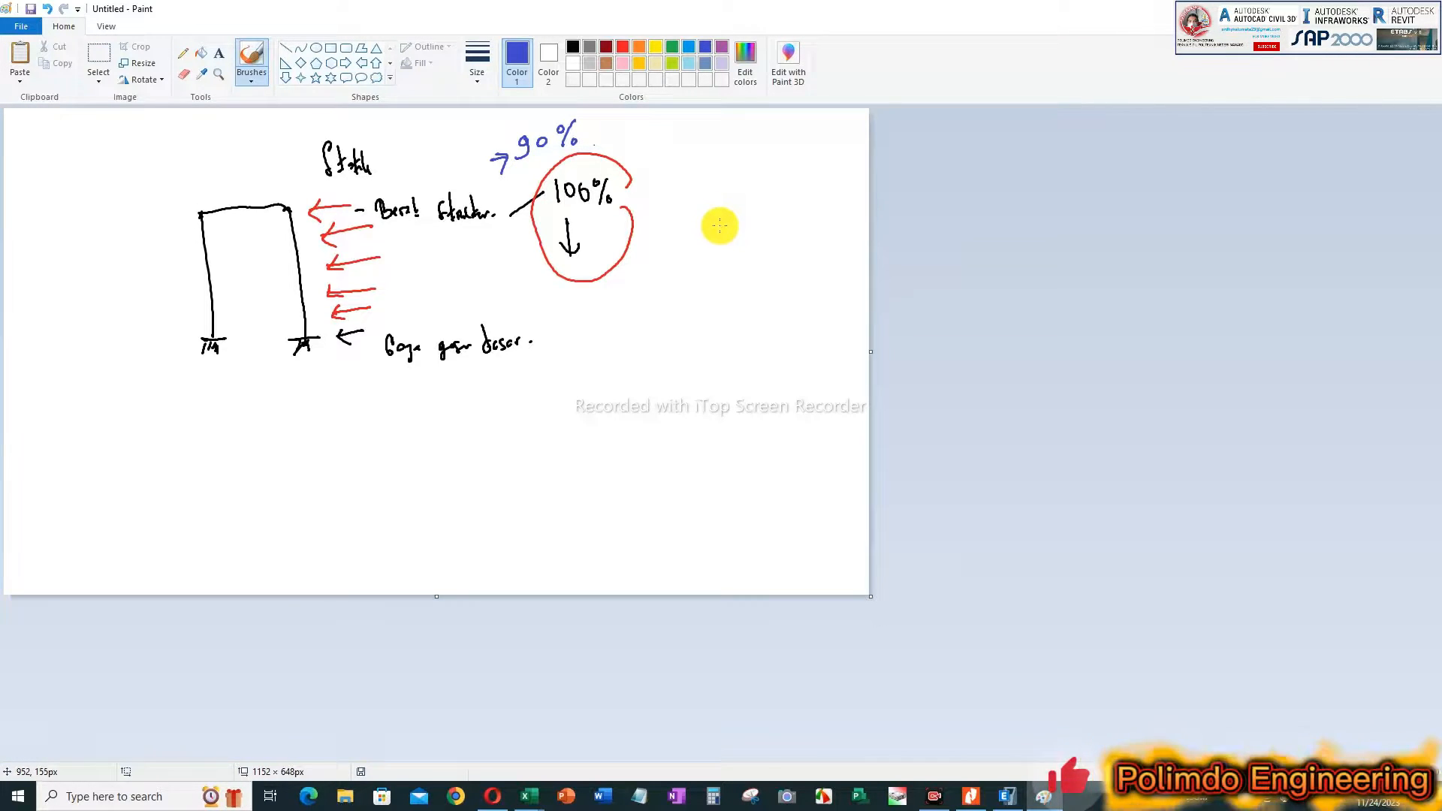
Step: Write "65%" in blue to the right of the 100% note and circle it
mouse_move(718, 219)
mouse_down()
mouse_move(711, 242)
mouse_move(751, 249)
mouse_up()
drag(751, 222, 765, 248)
mouse_move(781, 199)
mouse_down()
mouse_move(766, 277)
mouse_move(784, 225)
mouse_up()
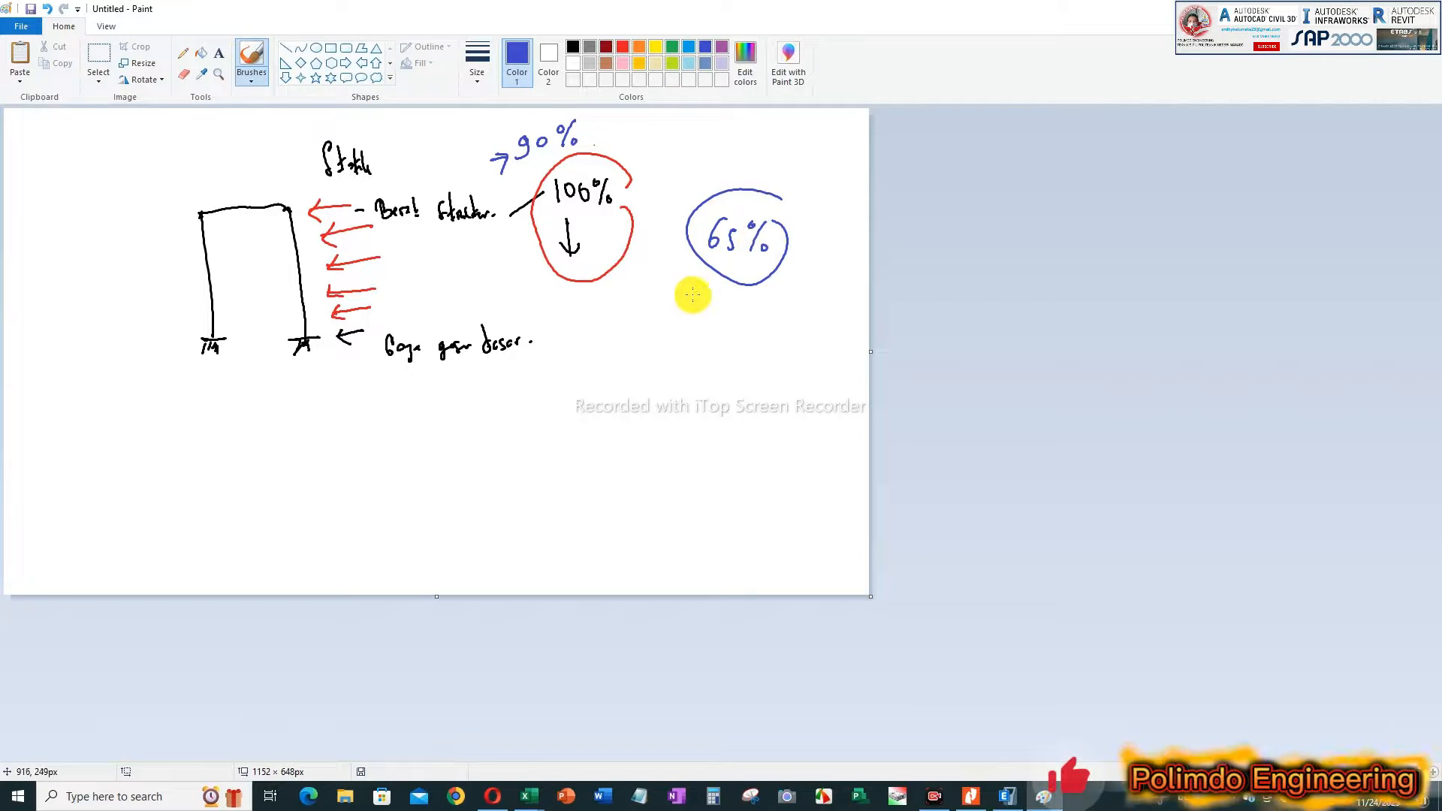
Step: Label the circled 65% "Massa Struktur" with an arrow, and draw a curved arrow towards it from a circled arrow at the frame's base
mouse_move(652, 295)
mouse_down()
mouse_move(650, 322)
mouse_move(706, 315)
mouse_move(779, 340)
mouse_up()
drag(708, 296, 719, 277)
drag(720, 277, 707, 283)
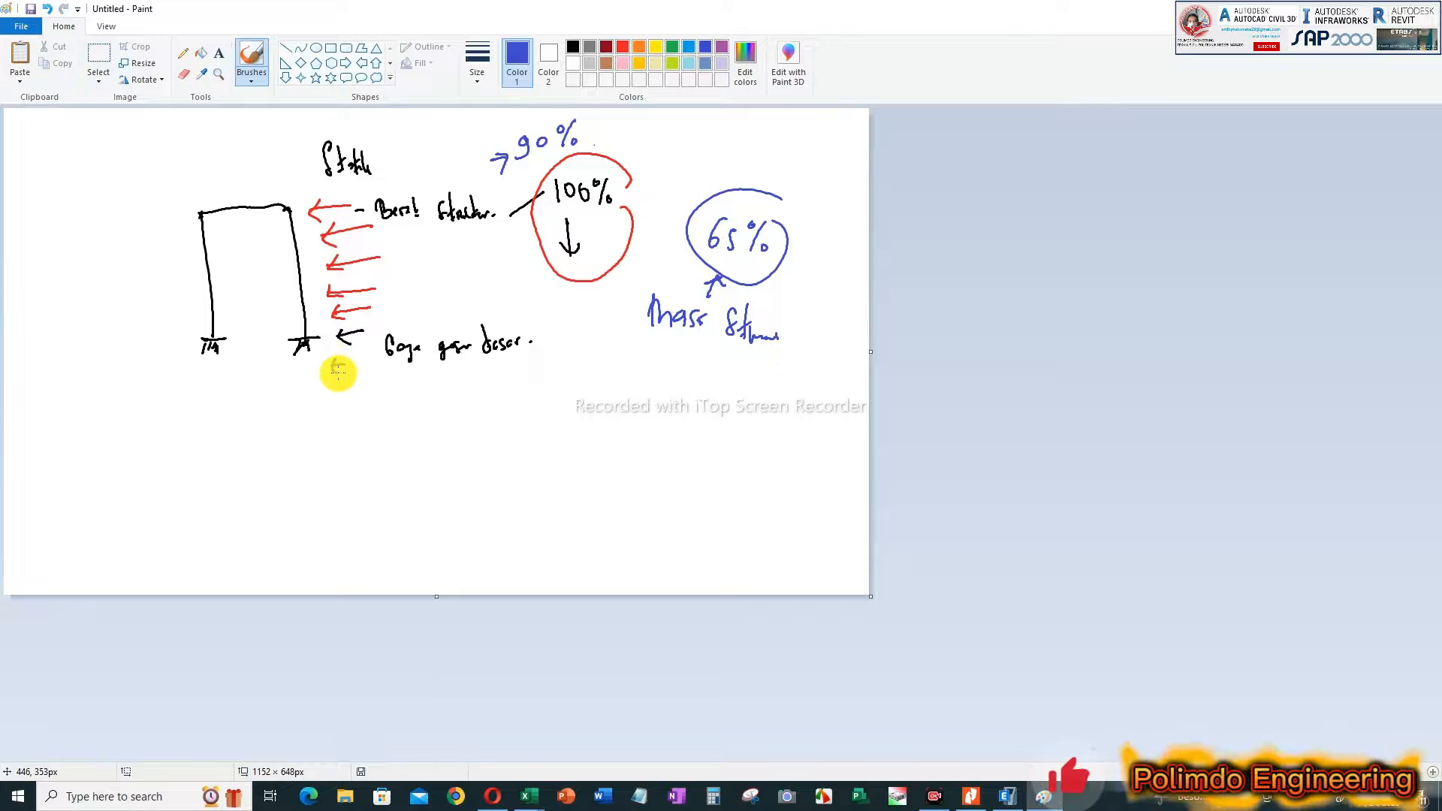
mouse_move(338, 354)
mouse_down()
mouse_move(353, 381)
mouse_move(628, 269)
mouse_up()
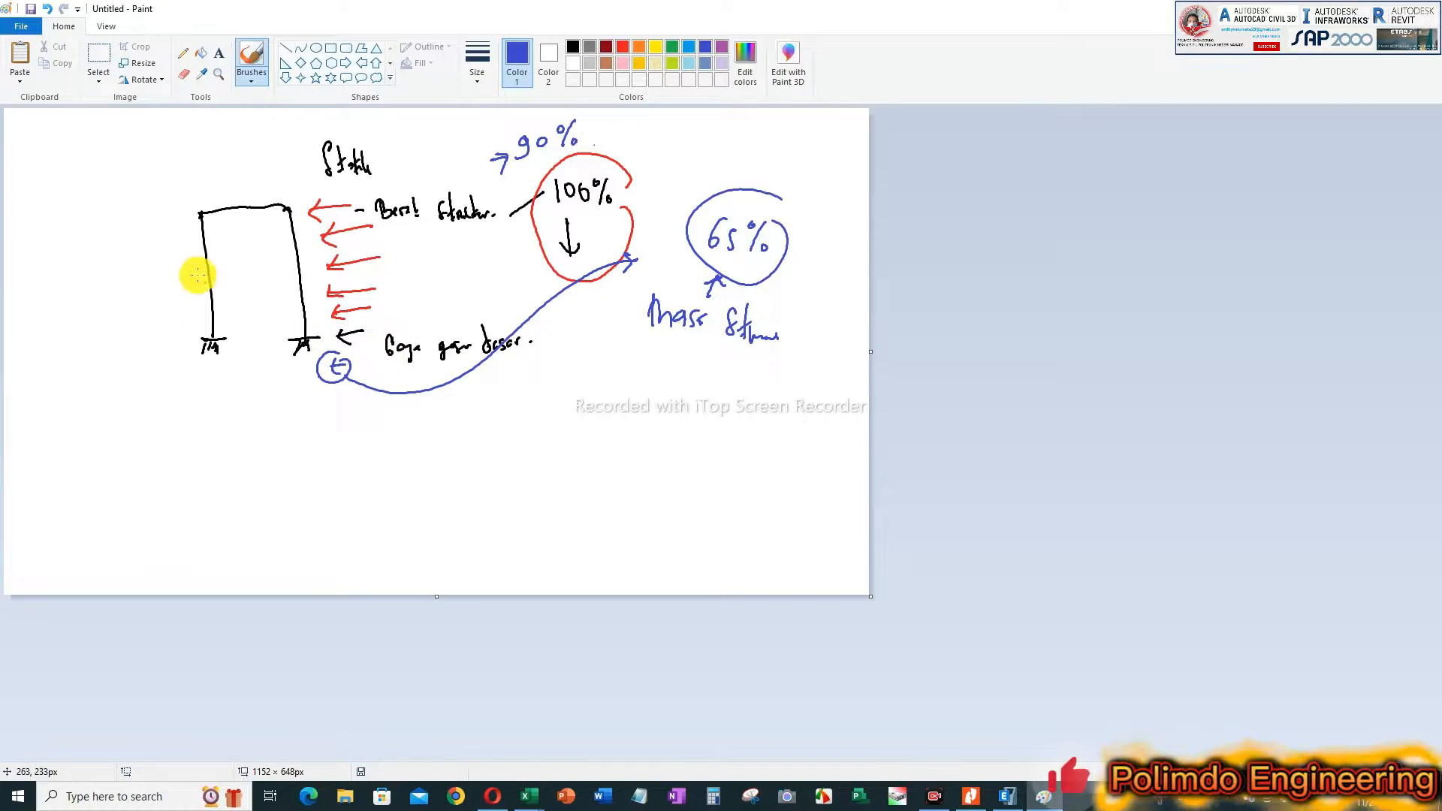
Step: Add three blue floor beams and a middle column with a base support to the frame sketch
drag(202, 239, 296, 227)
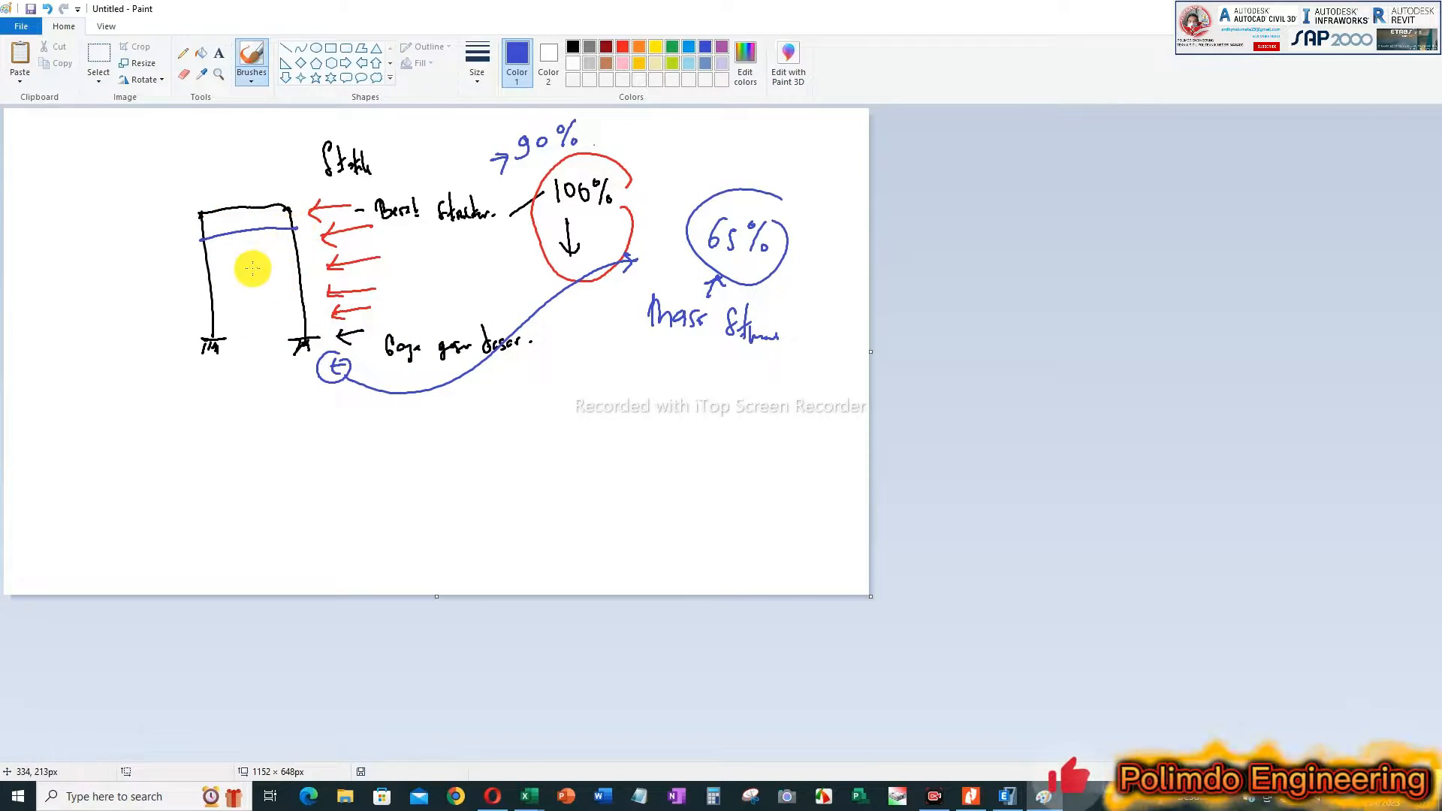
drag(203, 262, 295, 253)
drag(204, 295, 309, 282)
mouse_move(242, 210)
mouse_down()
mouse_move(258, 332)
mouse_move(276, 344)
mouse_up()
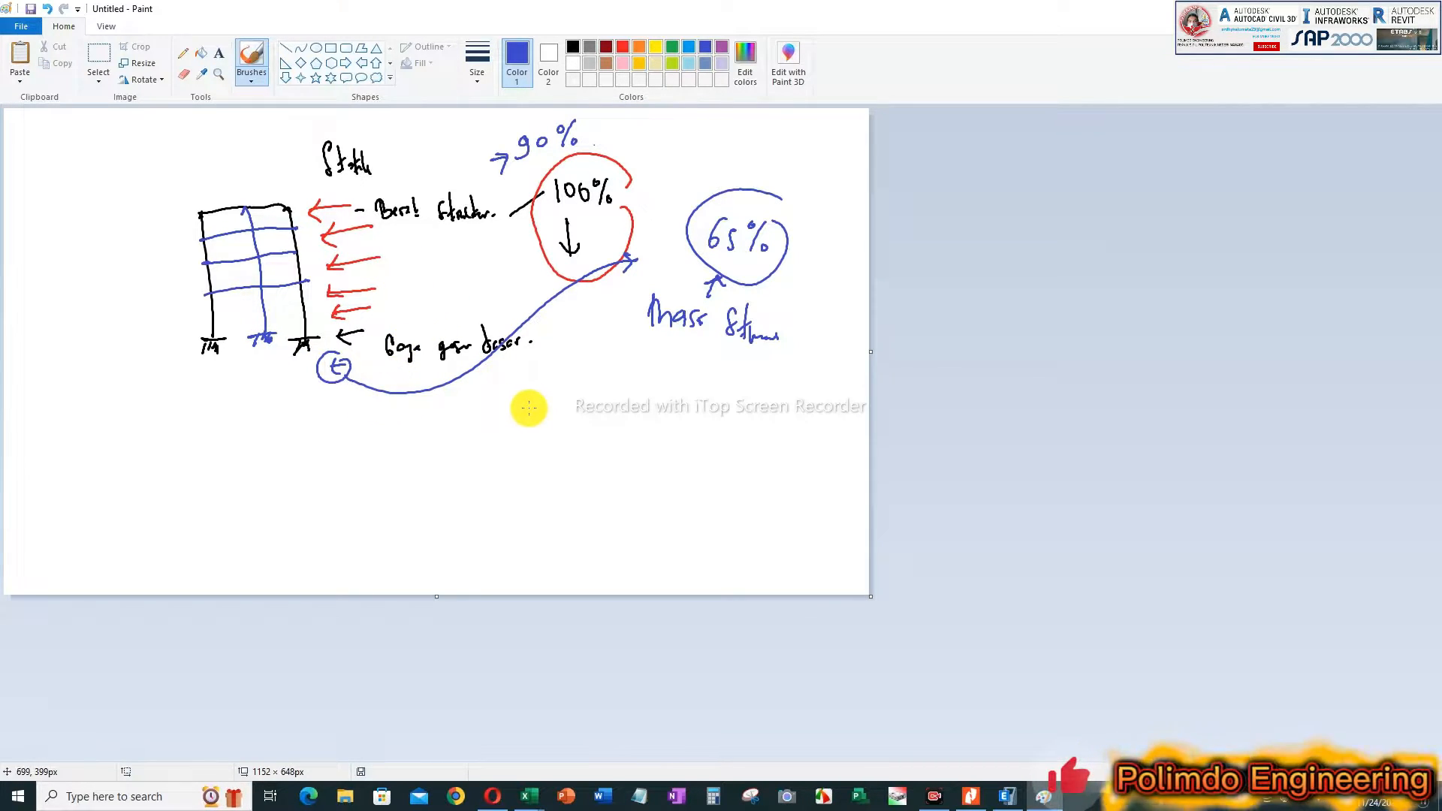
Step: Write a "Tulangan" note with two bar sizes, linking the first to 65% by a curved arrow and underlining the second, marked OK
drag(511, 411, 559, 415)
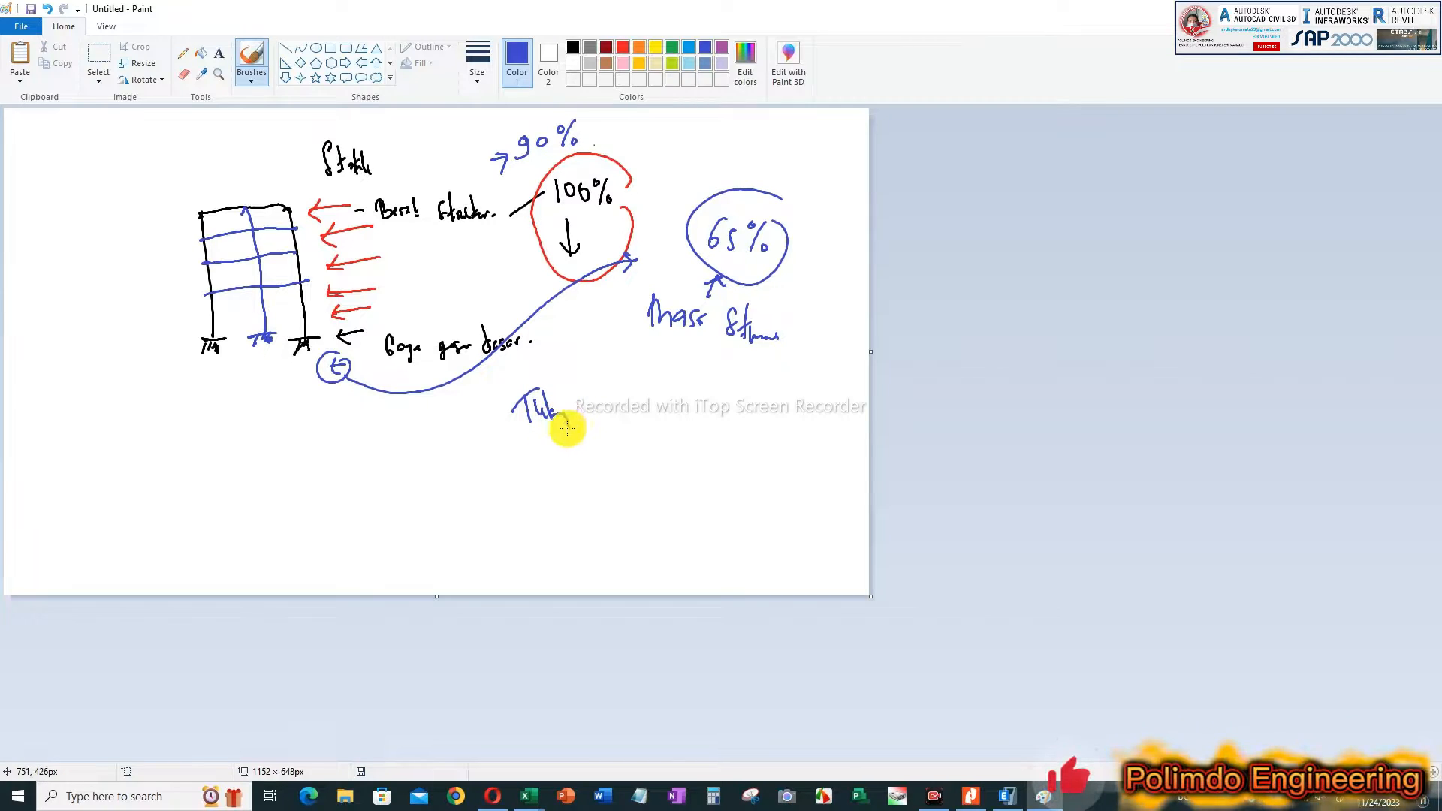
mouse_move(650, 382)
mouse_down()
mouse_move(681, 395)
mouse_move(776, 300)
mouse_move(787, 309)
mouse_up()
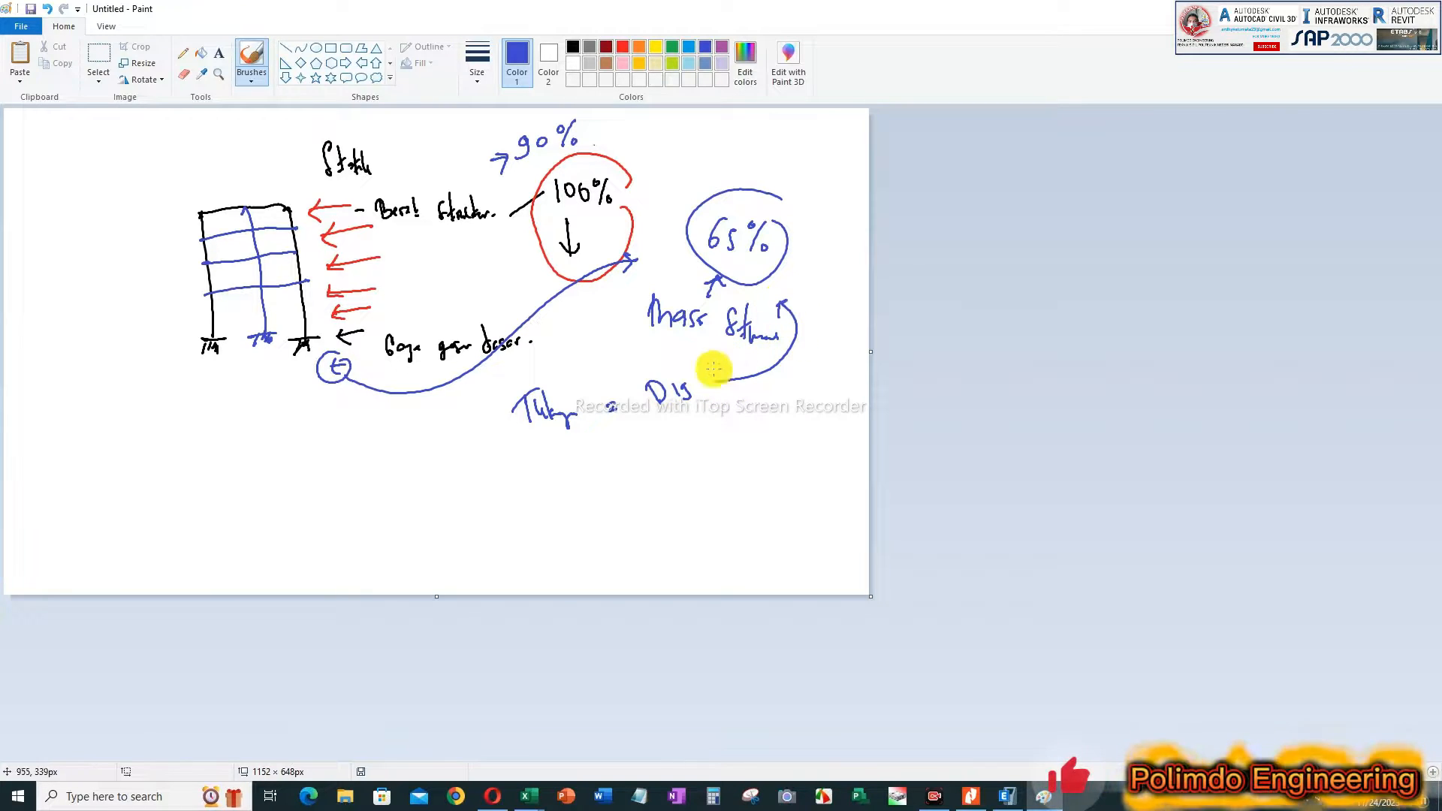
drag(624, 451, 742, 419)
drag(756, 406, 769, 406)
drag(676, 485, 789, 423)
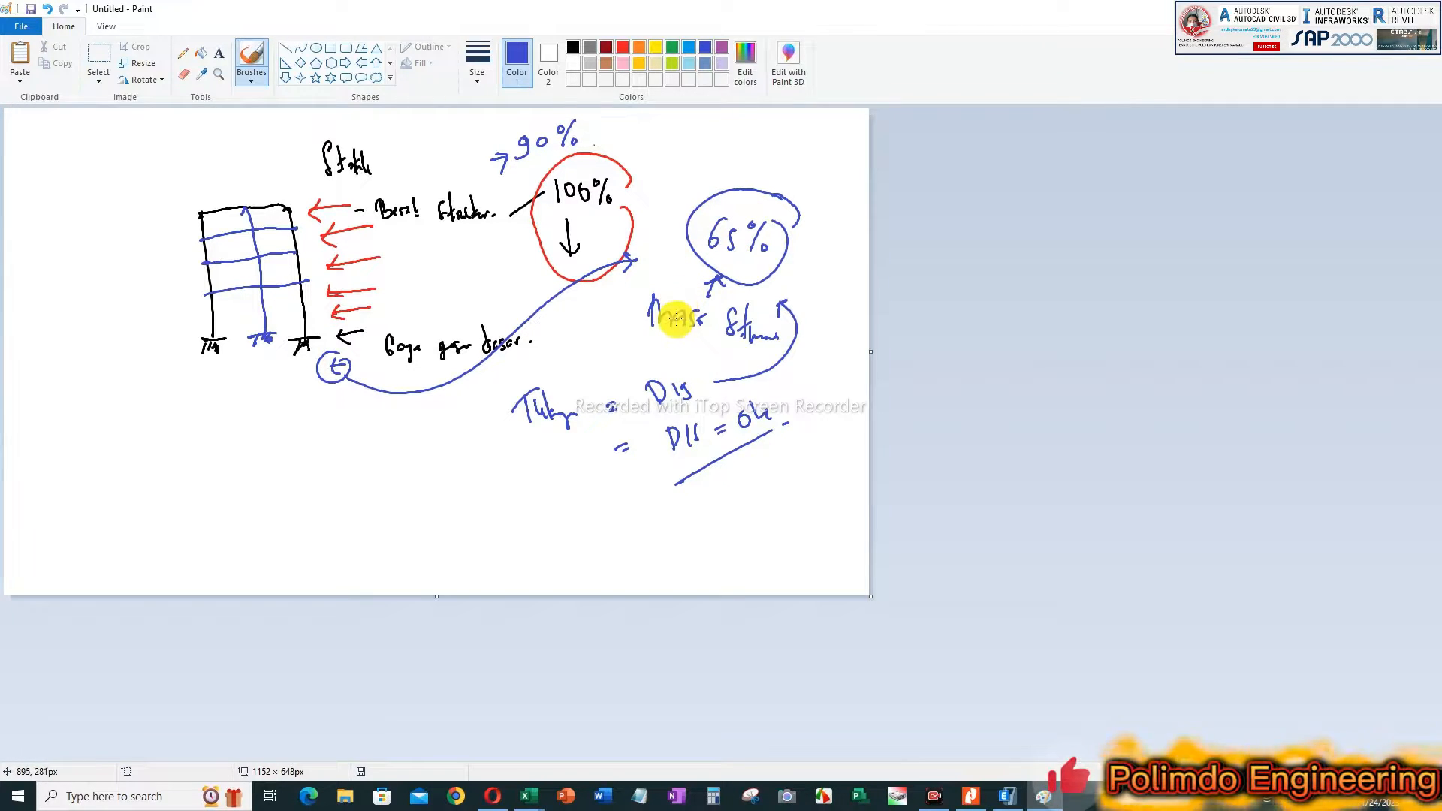
click(509, 427)
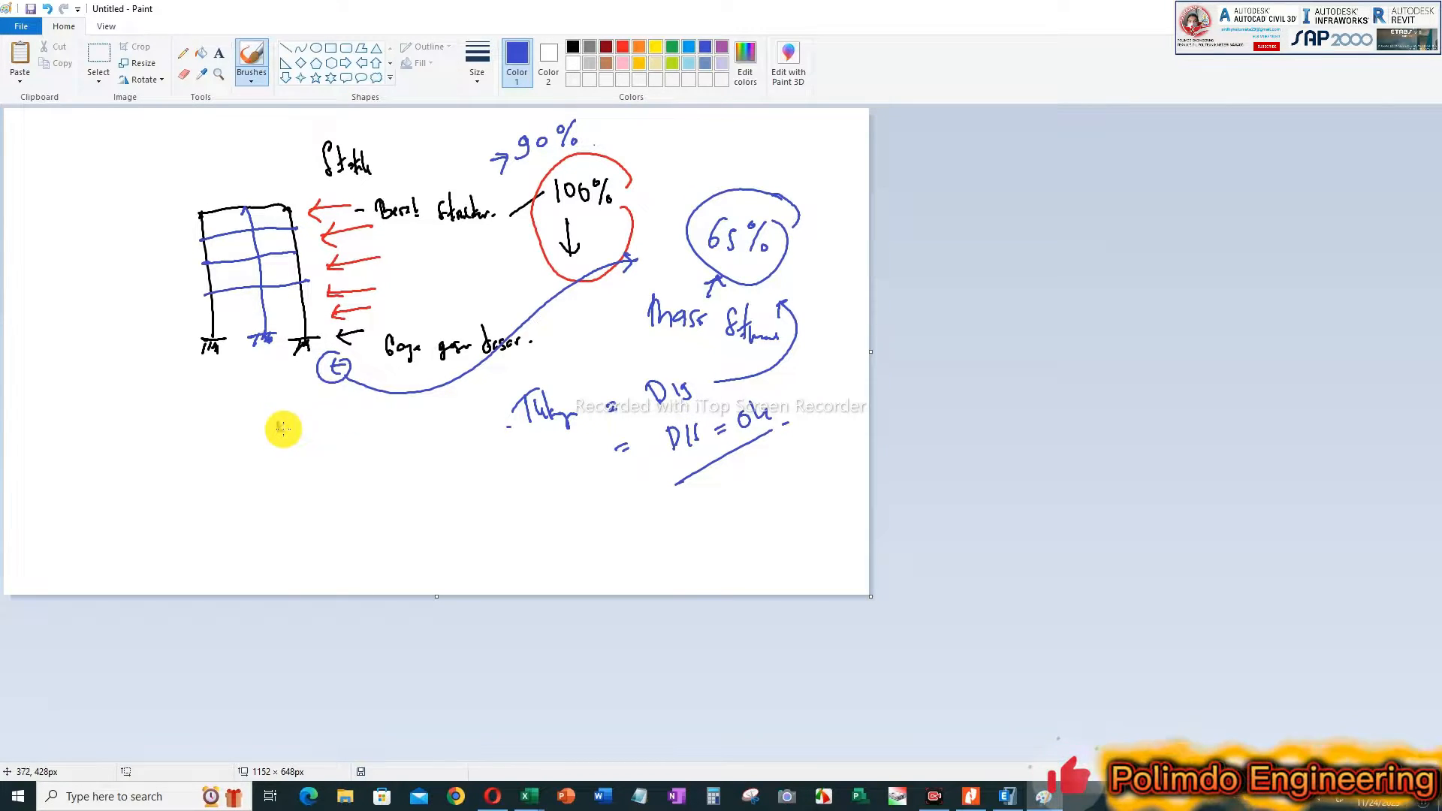
Step: List "Episentrum" and "Hiposentrum" as two bullets below the frame, and add a circled, underlined distance note with a downward arrow marked km
mouse_move(281, 412)
mouse_down()
mouse_move(293, 442)
mouse_move(331, 431)
mouse_move(348, 450)
mouse_move(351, 423)
mouse_move(432, 425)
mouse_up()
mouse_move(291, 488)
mouse_down()
mouse_move(302, 510)
mouse_move(414, 472)
mouse_up()
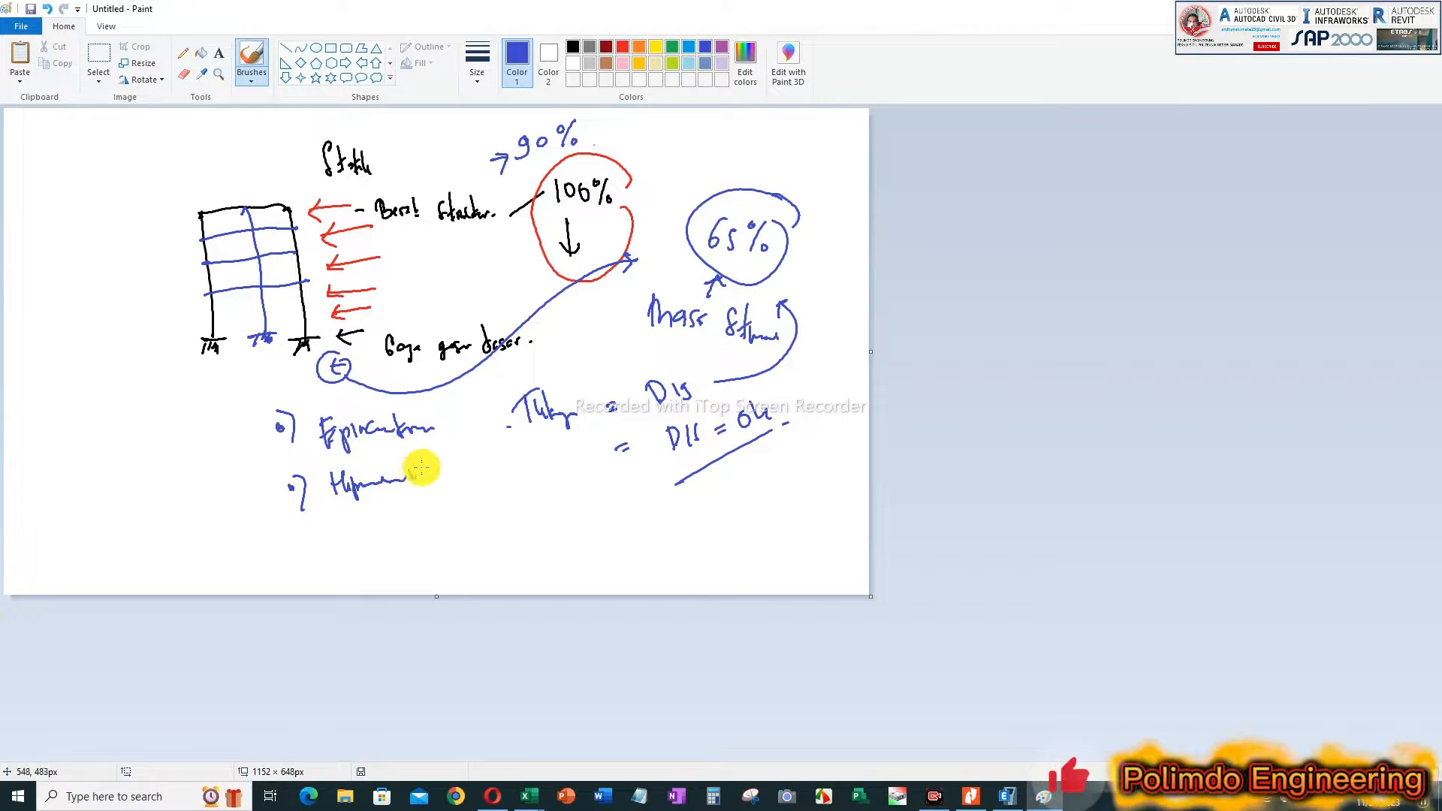
mouse_move(511, 490)
mouse_down()
mouse_move(576, 481)
mouse_move(524, 481)
mouse_move(561, 469)
mouse_move(611, 496)
mouse_move(620, 534)
mouse_up()
drag(613, 524, 666, 511)
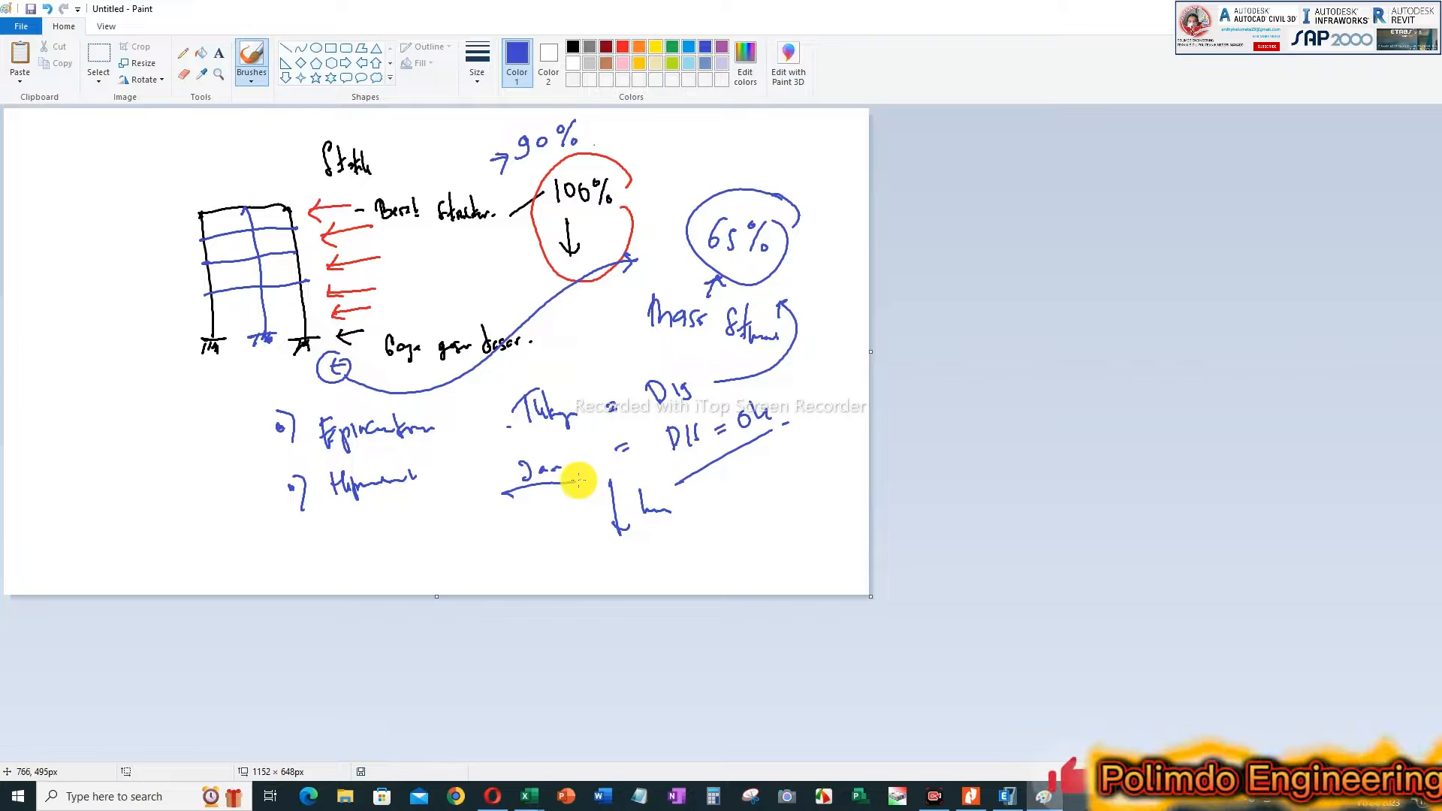
mouse_move(589, 444)
mouse_down()
mouse_move(509, 460)
mouse_move(603, 458)
mouse_up()
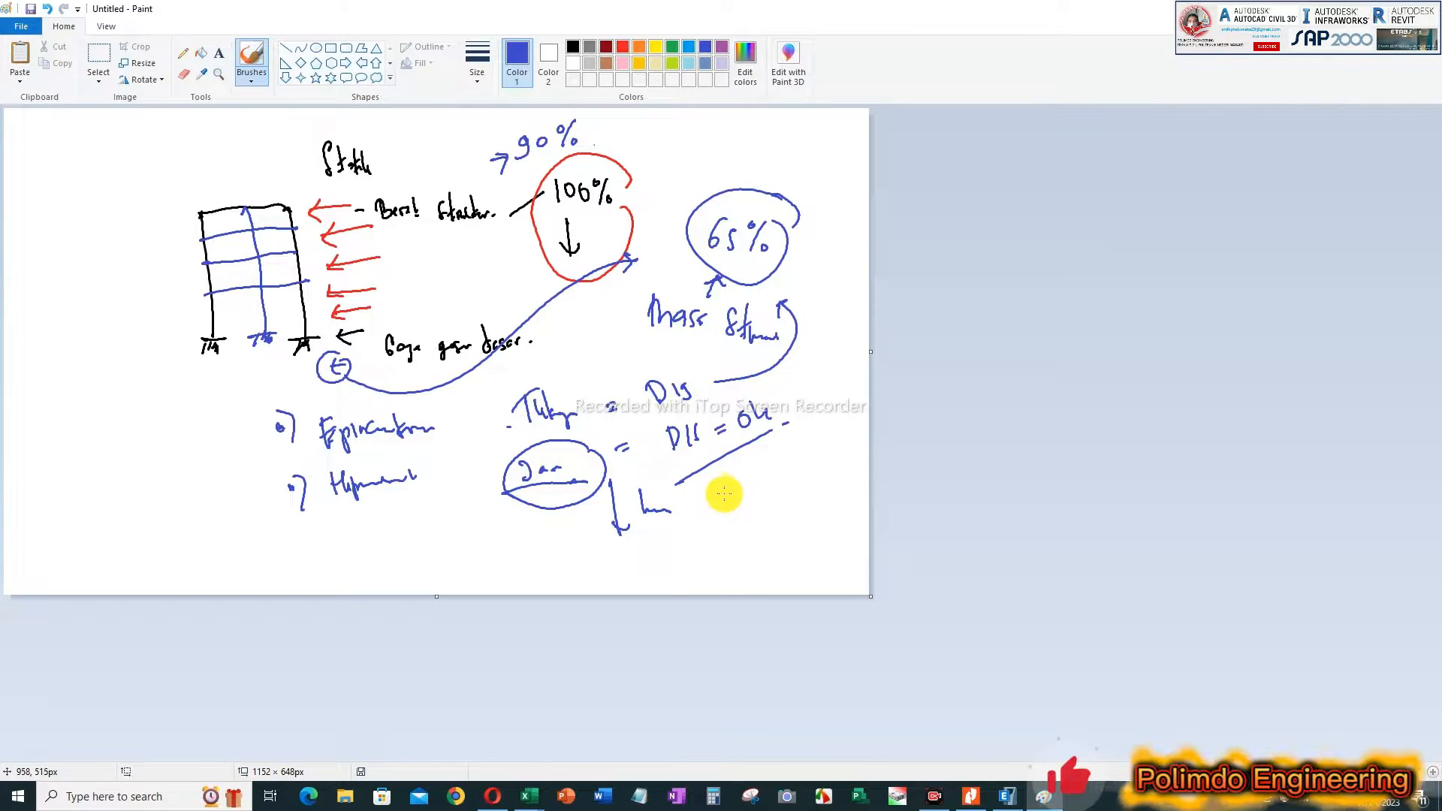
Step: Write an underlined "< 1 km" note with a word below it, and curve an arrow from there to a hatched ground line under the frame
mouse_move(742, 480)
mouse_down()
mouse_move(743, 501)
mouse_move(766, 495)
mouse_up()
mouse_move(790, 508)
mouse_down()
mouse_move(759, 544)
mouse_move(817, 541)
mouse_move(801, 557)
mouse_up()
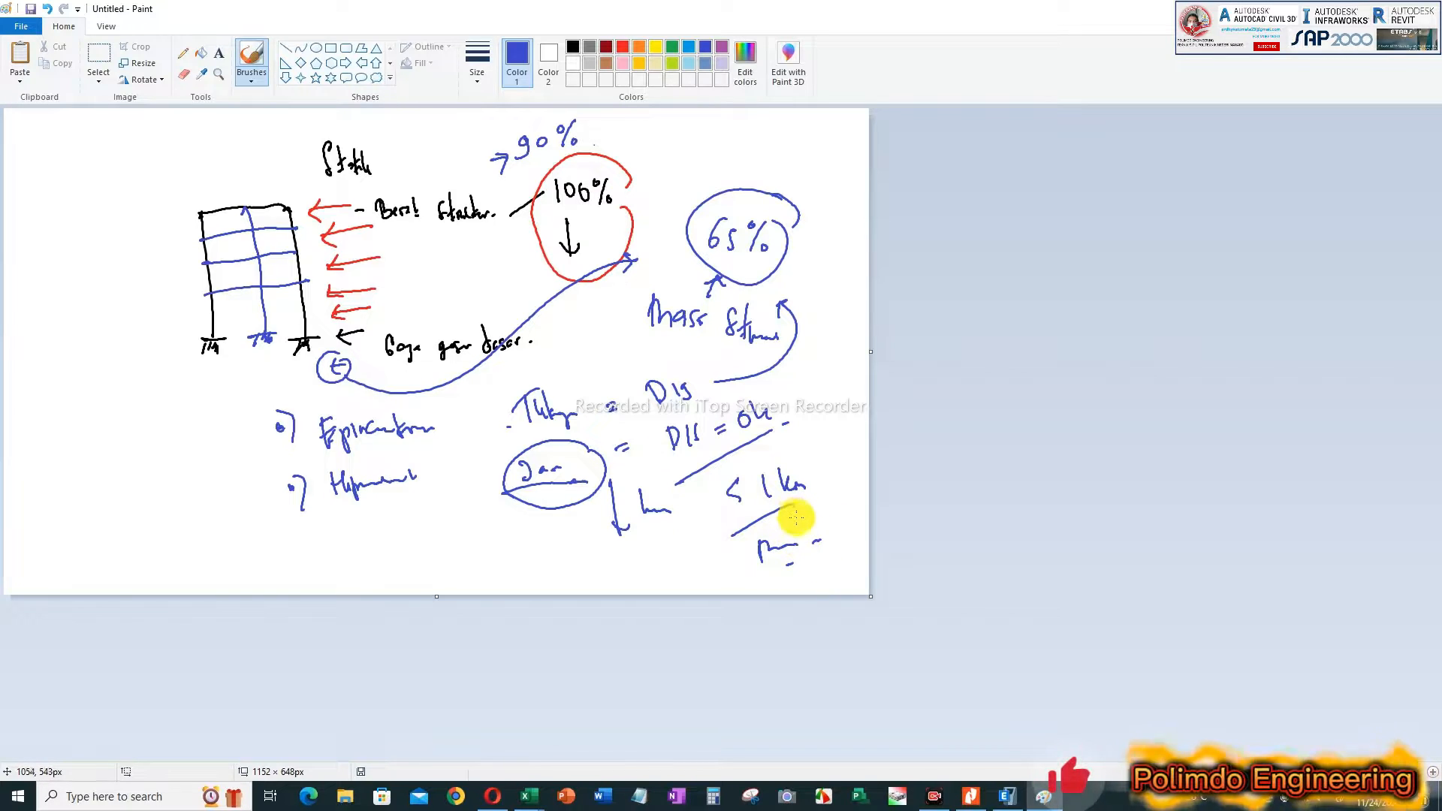
click(731, 563)
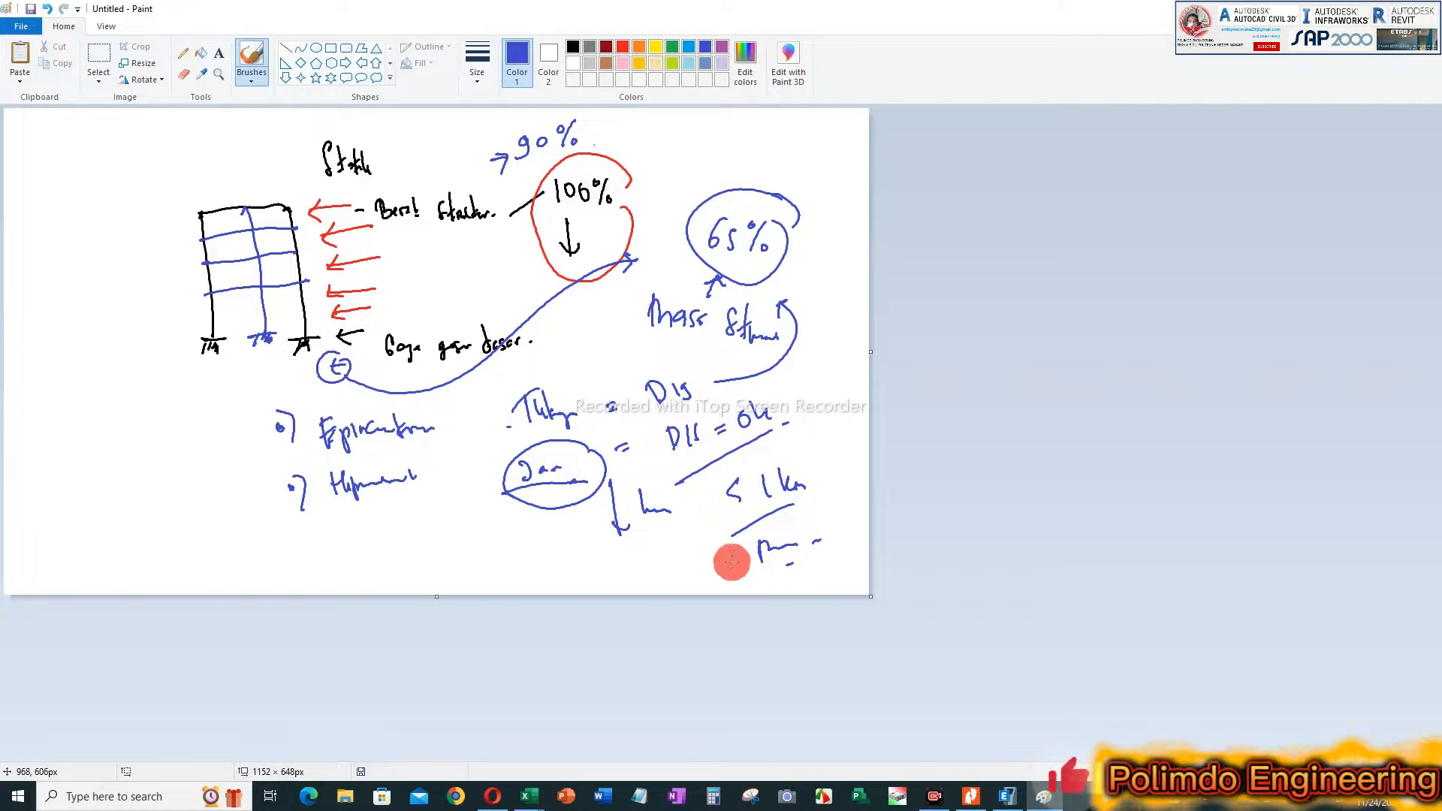
mouse_move(732, 562)
mouse_down()
mouse_move(358, 554)
mouse_move(147, 422)
mouse_move(203, 392)
mouse_move(208, 405)
mouse_move(279, 350)
mouse_up()
drag(181, 379, 172, 395)
drag(192, 377, 197, 388)
mouse_move(216, 376)
mouse_down()
mouse_move(220, 387)
mouse_move(252, 367)
mouse_up()
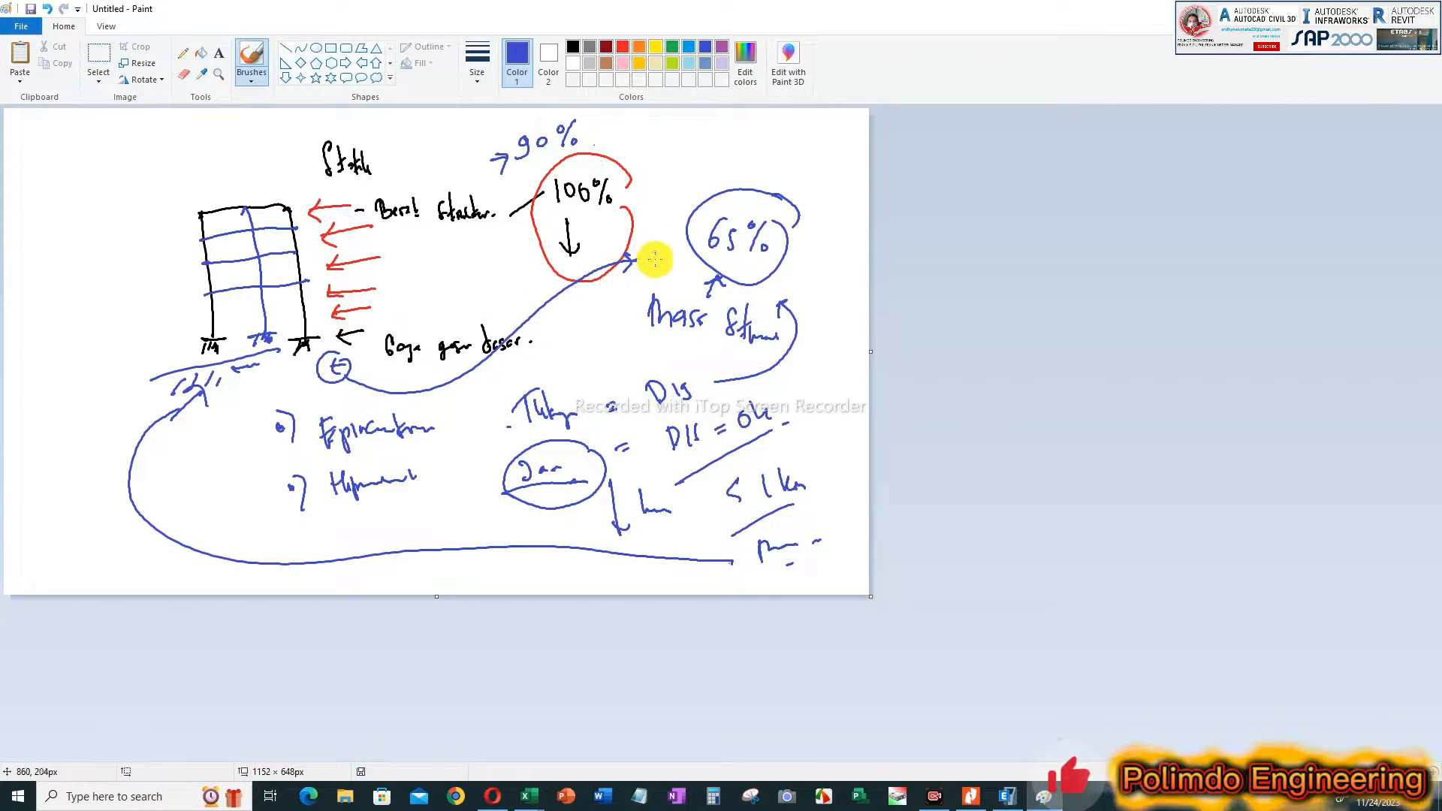
Step: Point an arrow at 65%, write a circled "35%" above it, and draw a curved arrow from there to the frame's lateral loads
drag(642, 284, 680, 273)
mouse_move(719, 139)
mouse_down()
mouse_move(722, 164)
mouse_move(739, 161)
mouse_up()
drag(743, 144, 766, 164)
mouse_move(780, 156)
mouse_down()
mouse_move(786, 170)
mouse_move(789, 144)
mouse_up()
mouse_move(691, 182)
mouse_down()
mouse_move(505, 141)
mouse_move(386, 277)
mouse_up()
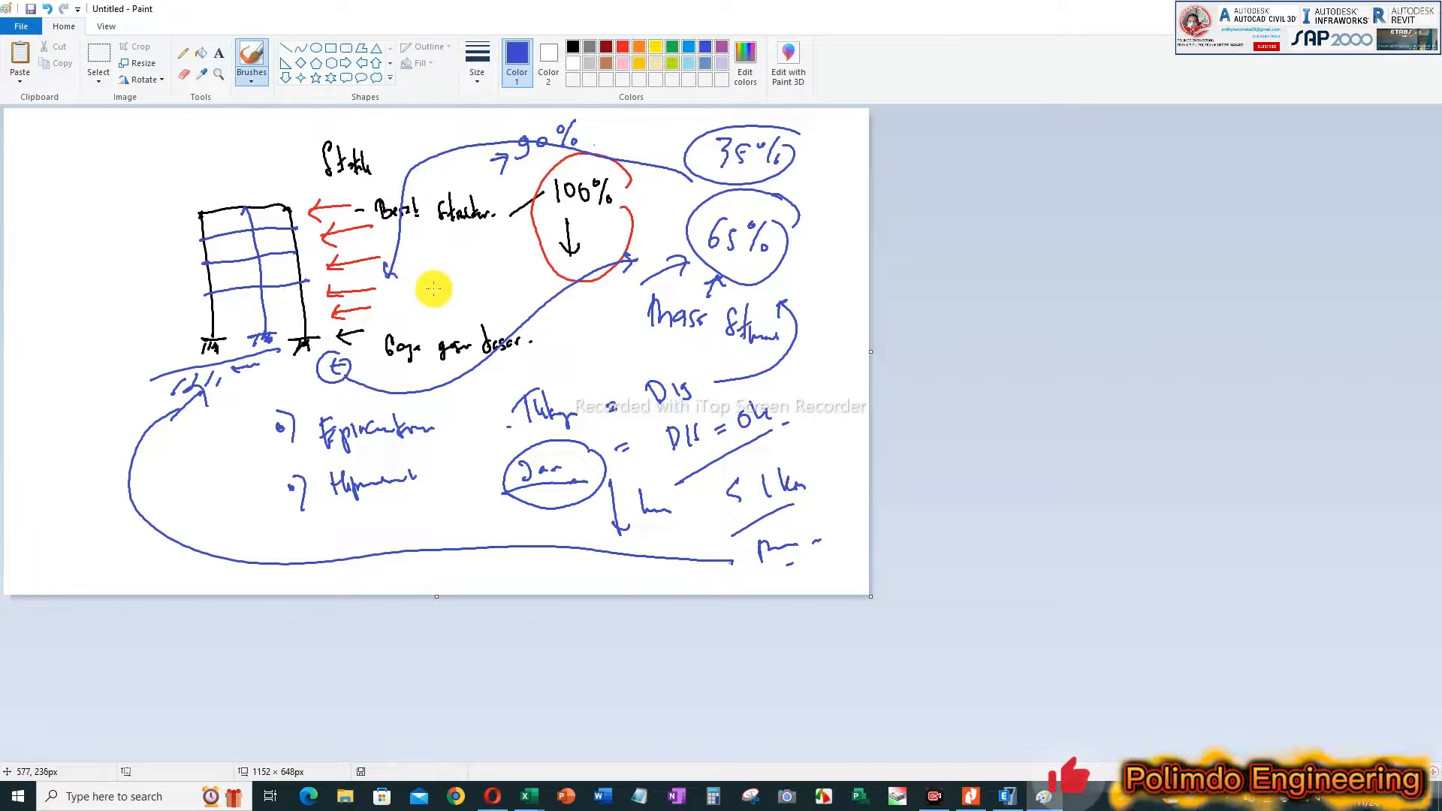
Step: Write a short word beside the frame's lateral arrows and draw an arrow from it down to "Gaya geser dasar"
mouse_move(431, 263)
mouse_down()
mouse_move(420, 268)
mouse_move(434, 269)
mouse_up()
drag(446, 271, 449, 276)
mouse_move(455, 275)
mouse_down()
mouse_move(469, 275)
mouse_move(450, 324)
mouse_move(471, 312)
mouse_up()
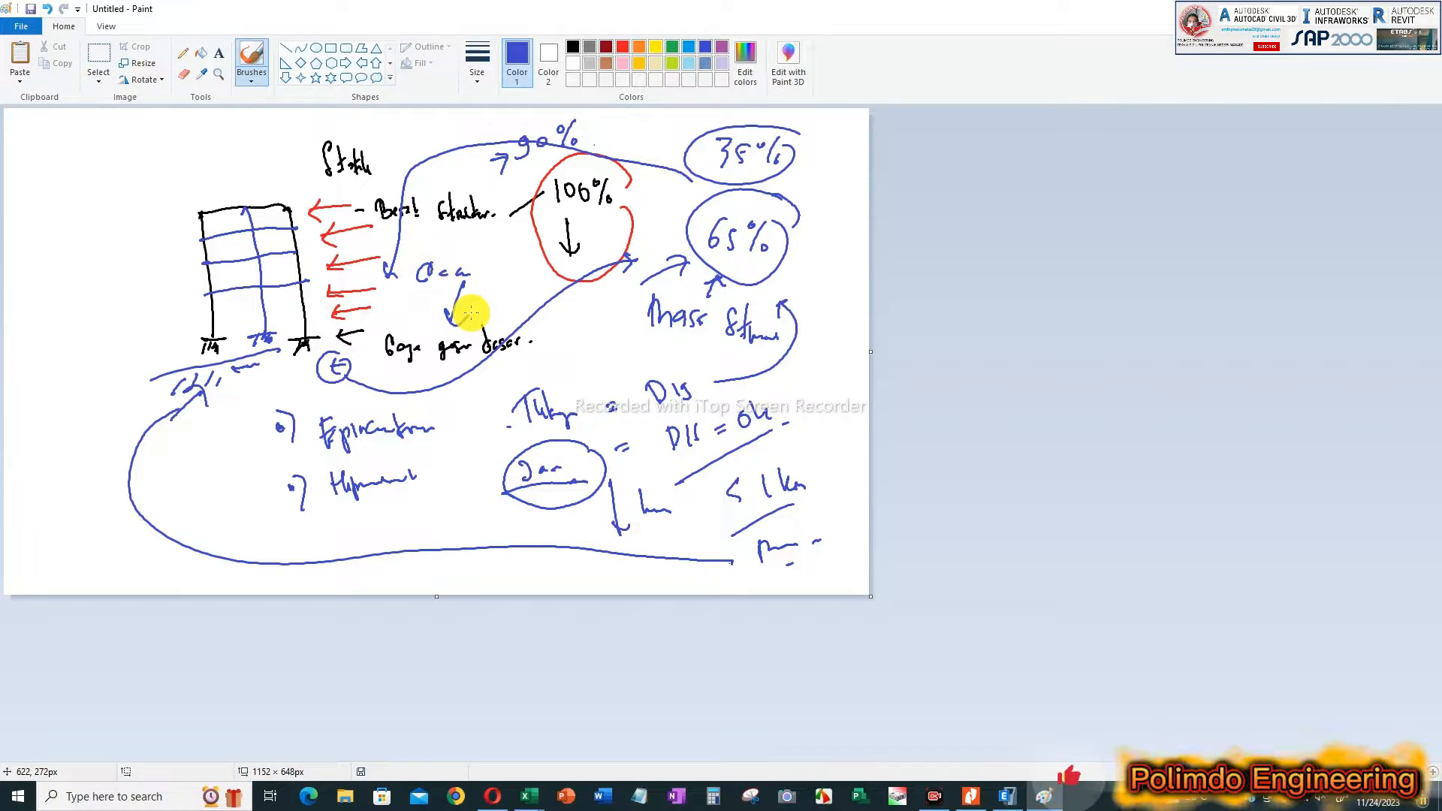
Step: Switch to the Beban Gempa workbook in Excel and examine the SumUX and SumUY columns of the Partisipasi Massa table
click(492, 800)
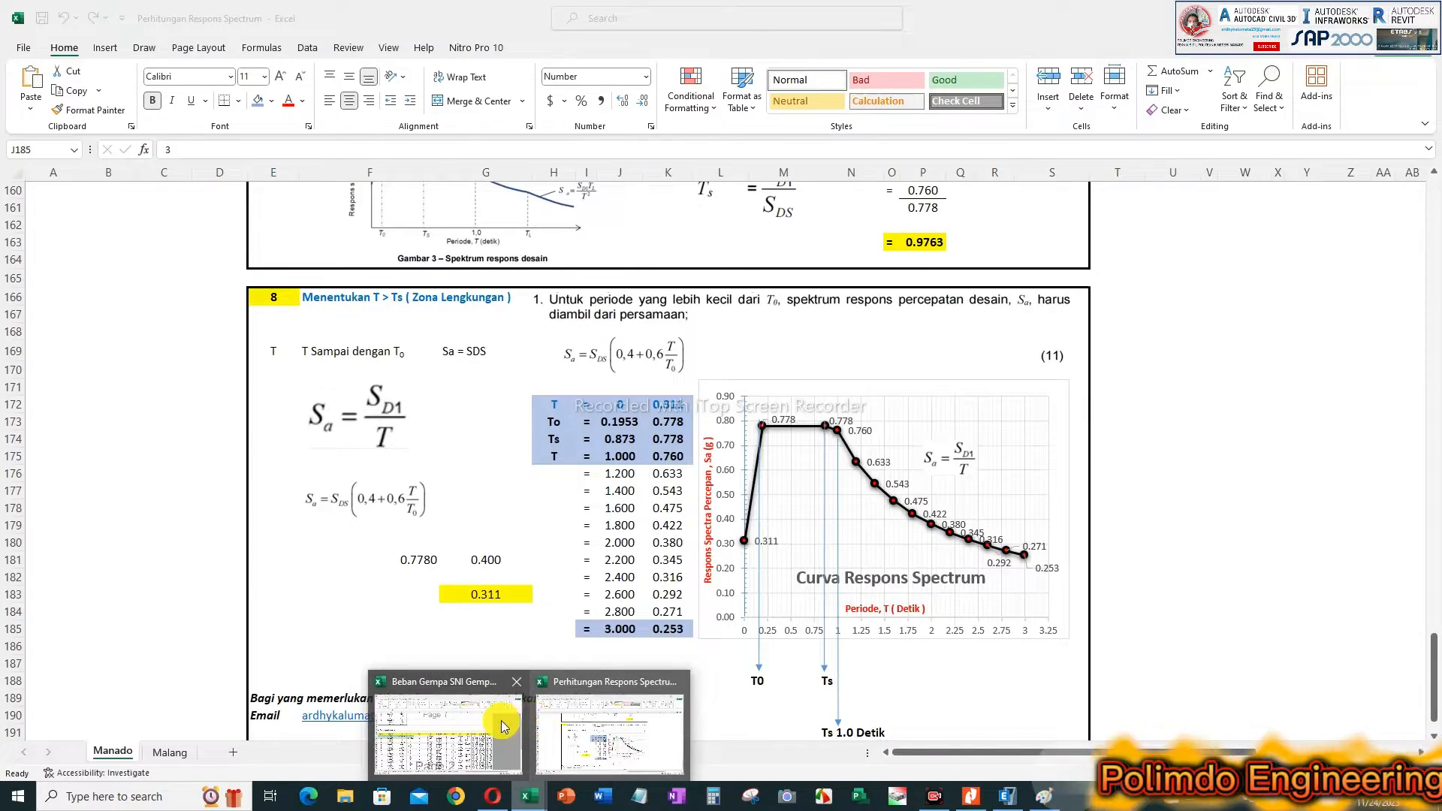
click(451, 721)
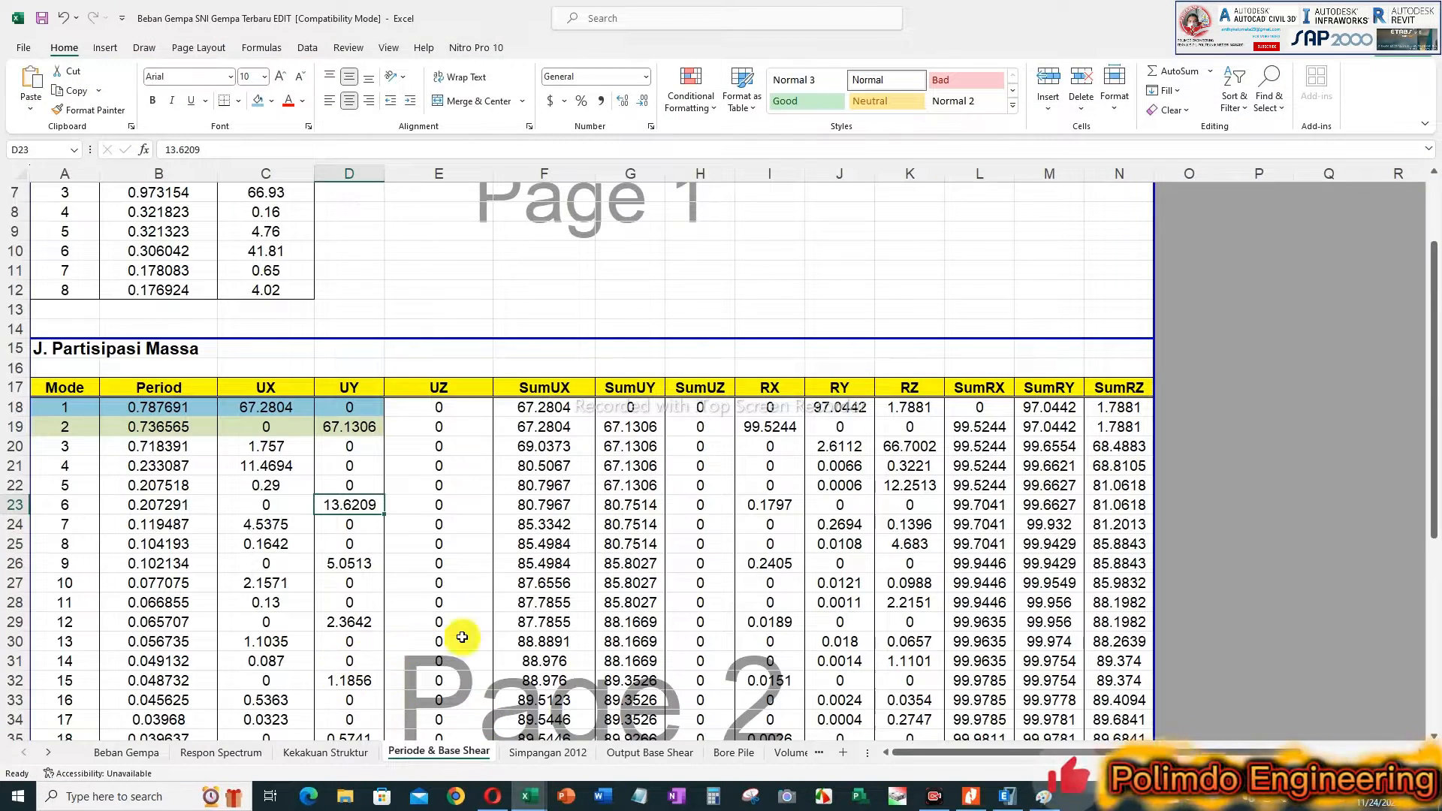
scroll(428, 548, down, 8)
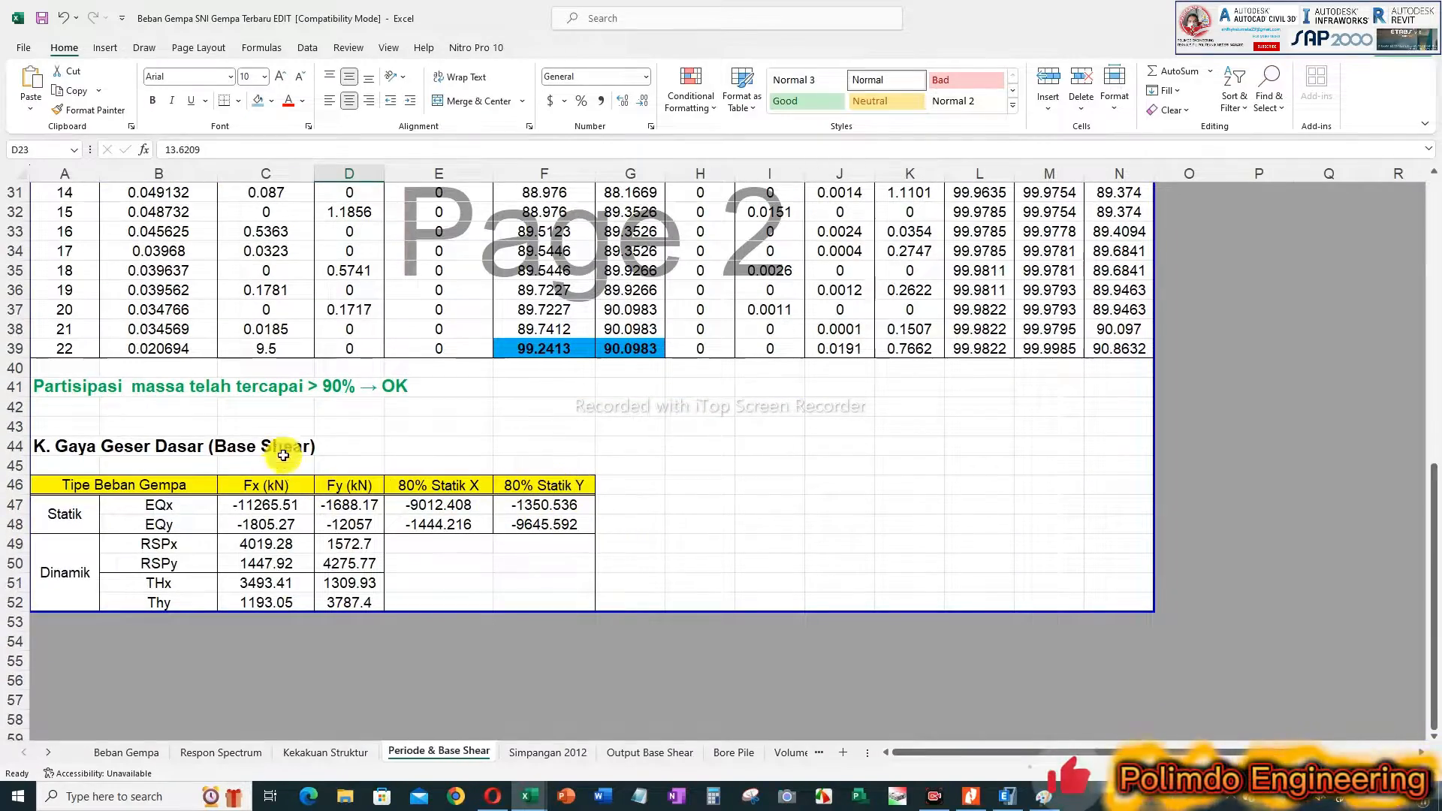
scroll(527, 455, up, 2)
scroll(527, 455, up, 4)
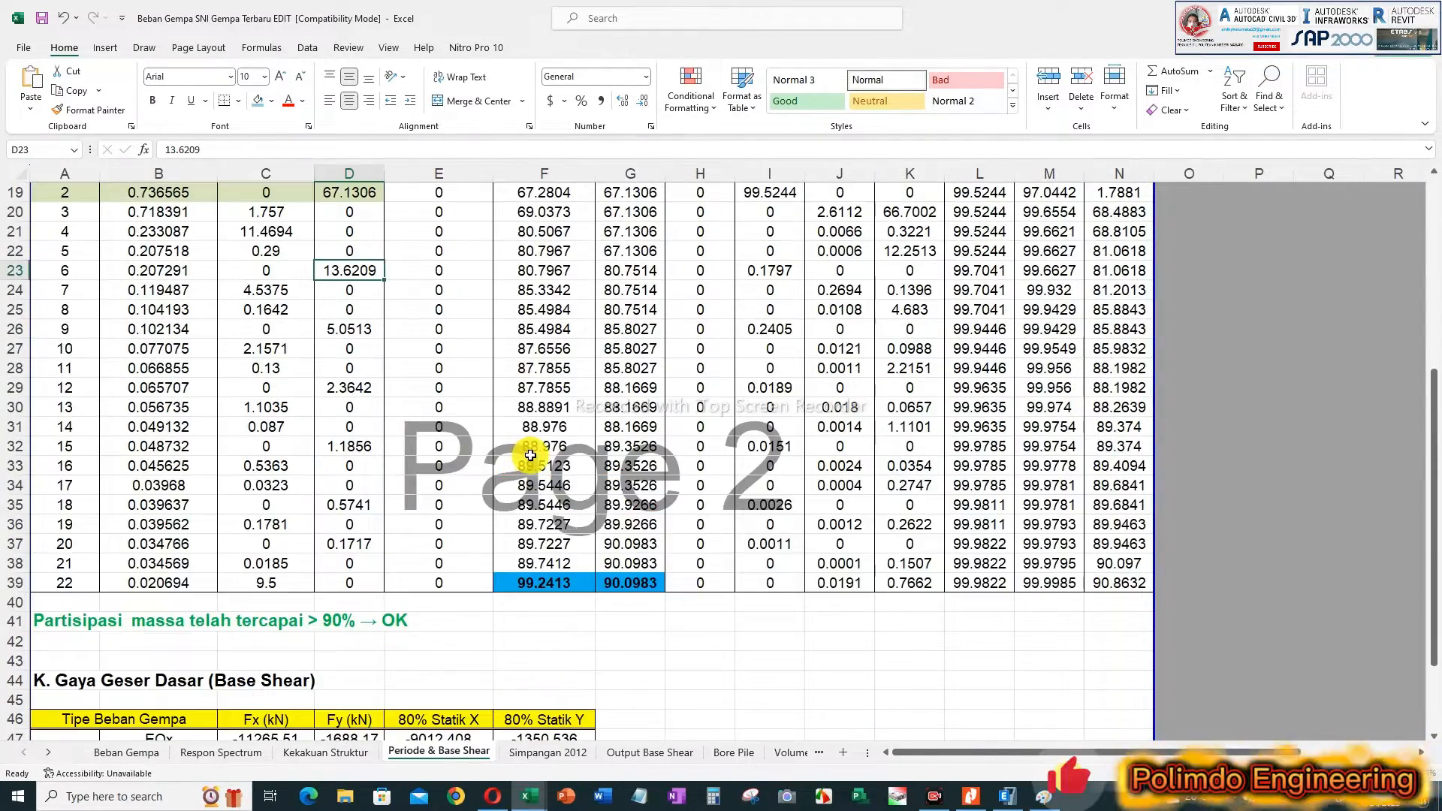
click(544, 425)
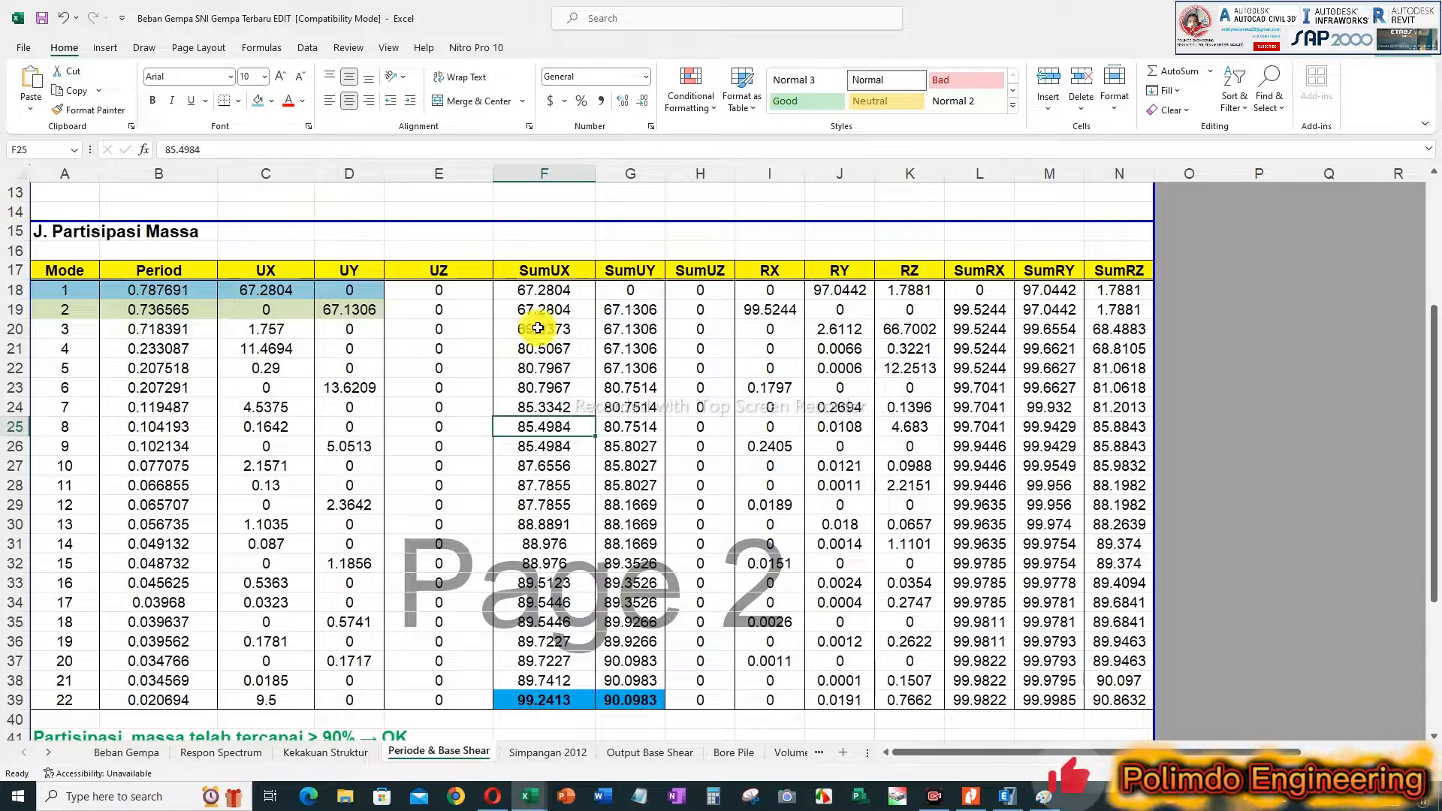
scroll(529, 375, down, 2)
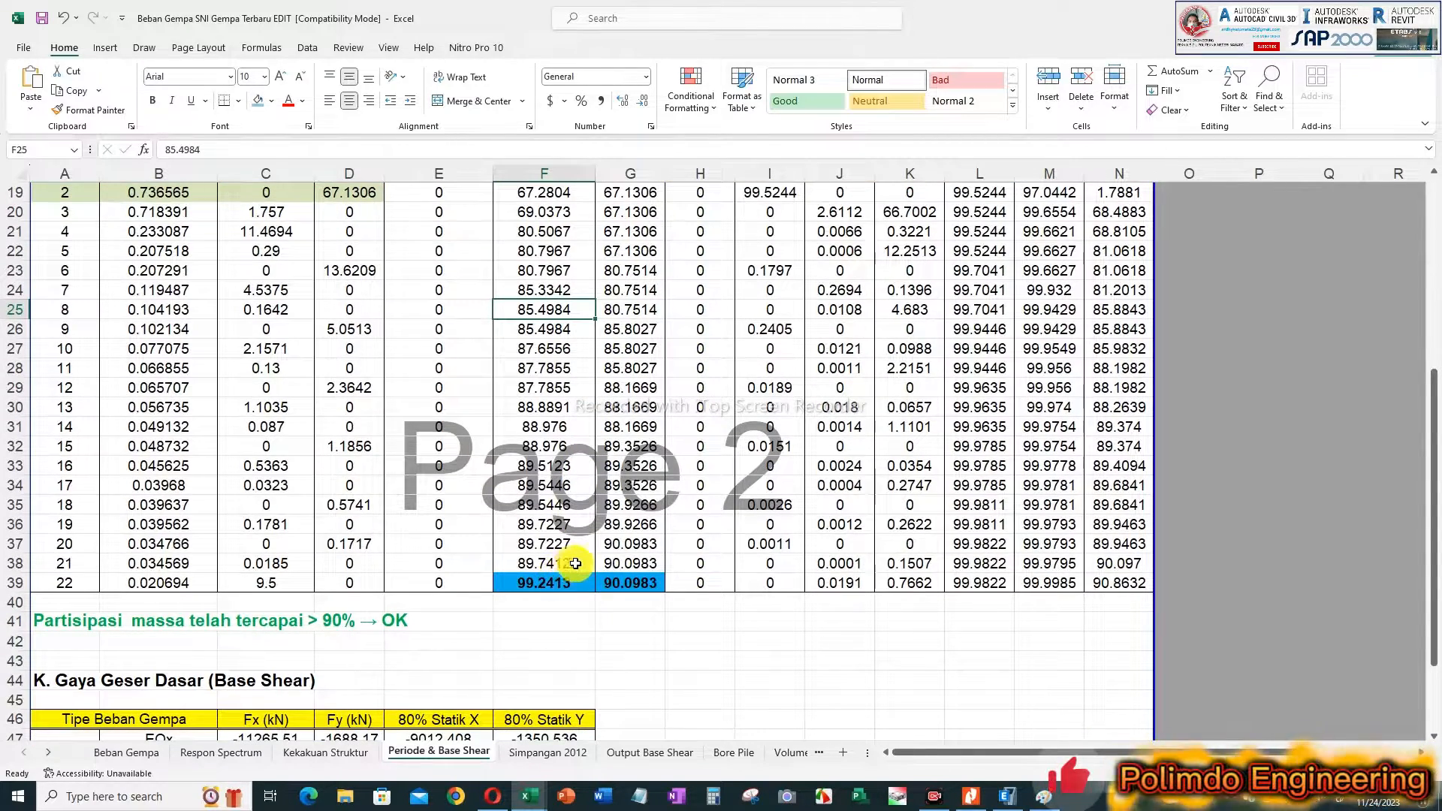
Step: Fill the mode 8 row of the Partisipasi Massa table with blue, from the Mode column to SumUY
click(569, 577)
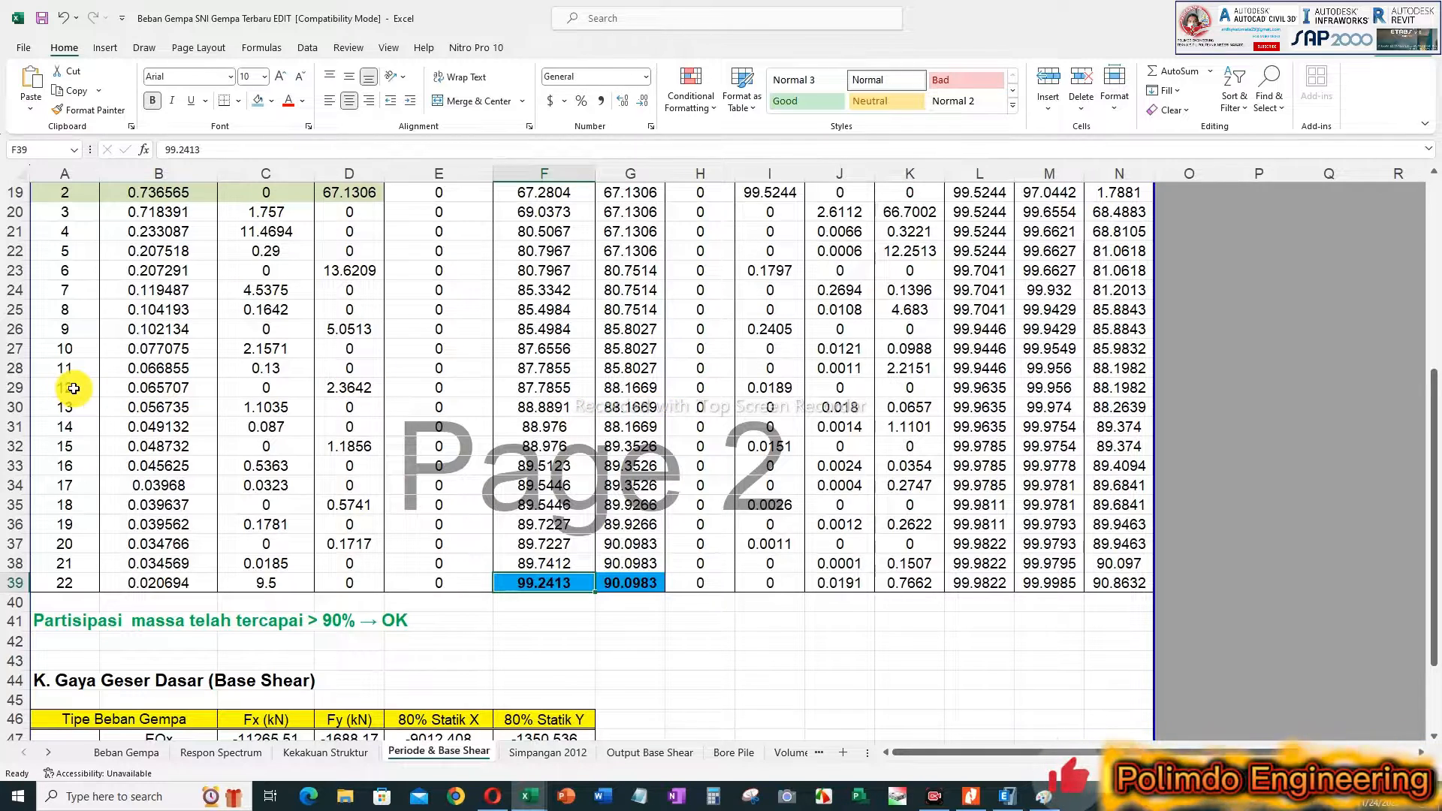
click(85, 310)
drag(85, 311, 636, 308)
click(258, 100)
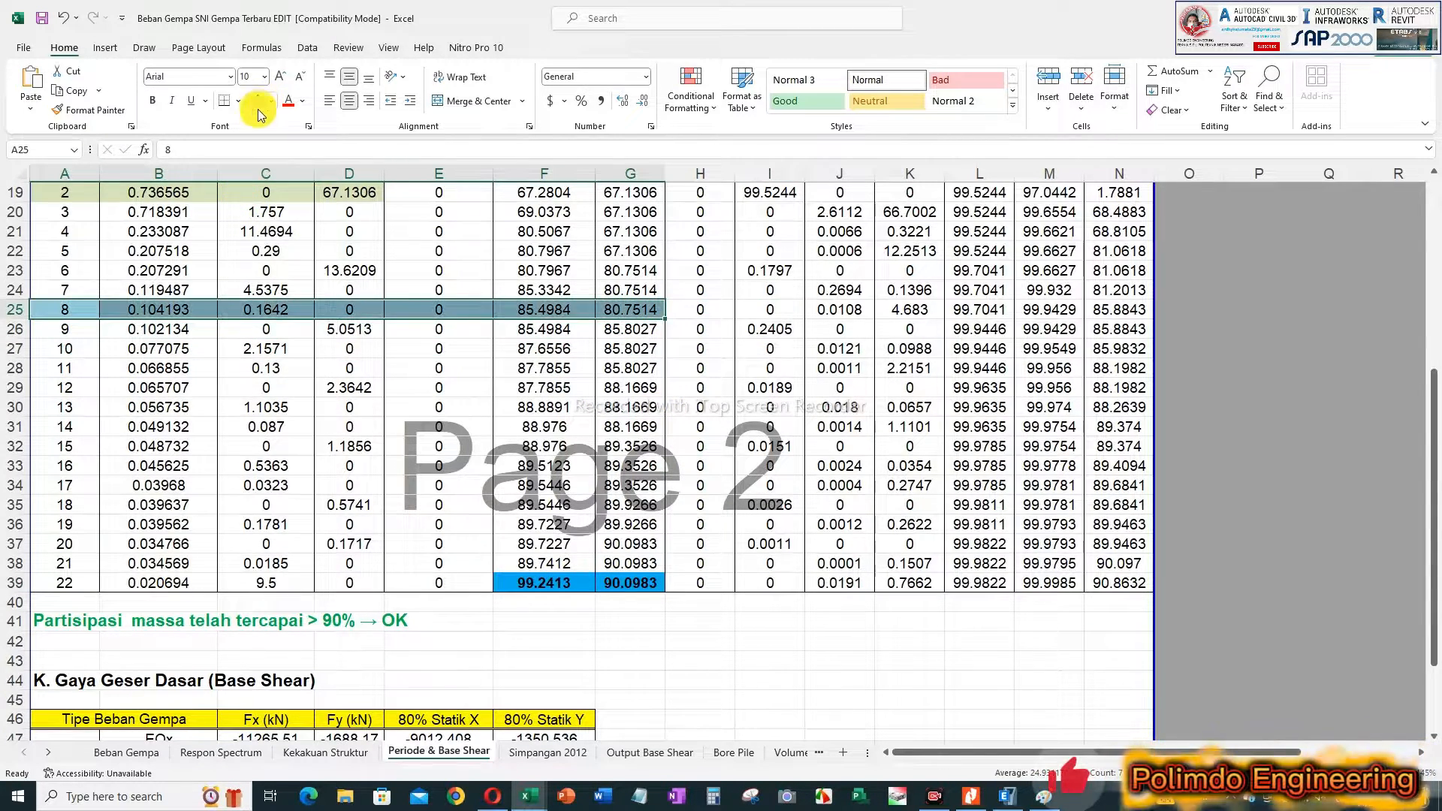
scroll(203, 346, up, 2)
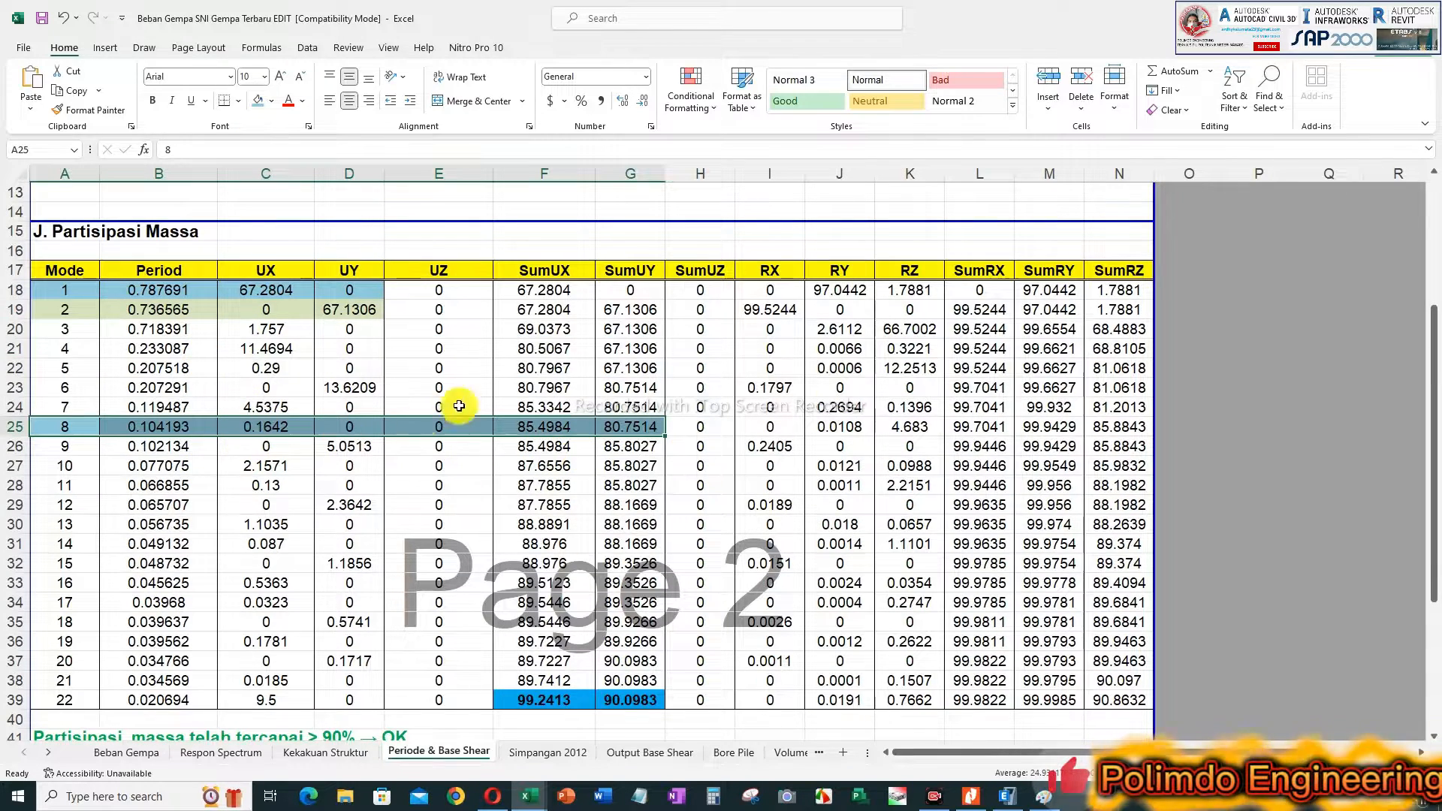
click(559, 426)
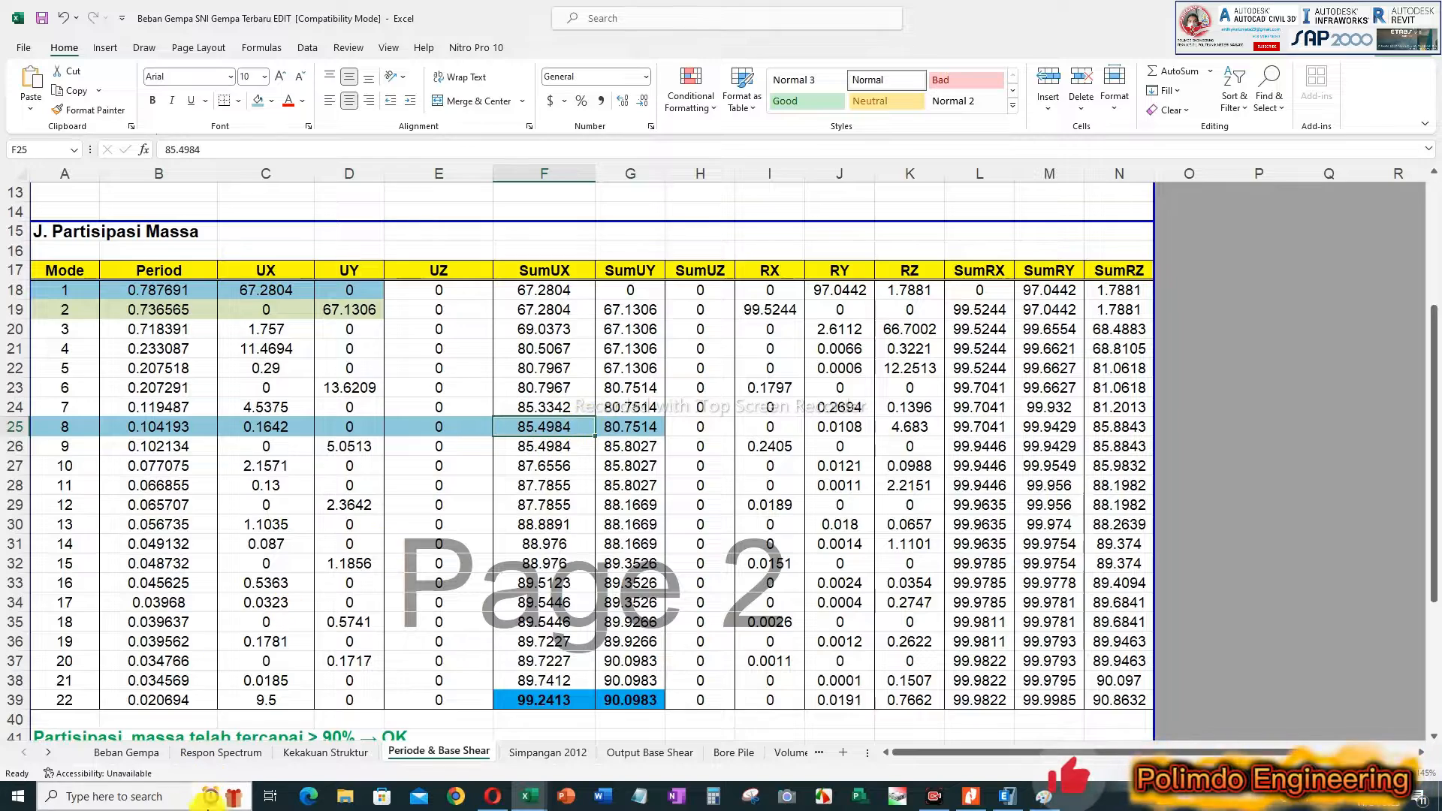
Step: Switch to Nitro Pro and bring up the Modal Participating Mass Ratios tables in the ETABS 2013 13.1.1 report
click(48, 753)
click(46, 754)
click(46, 753)
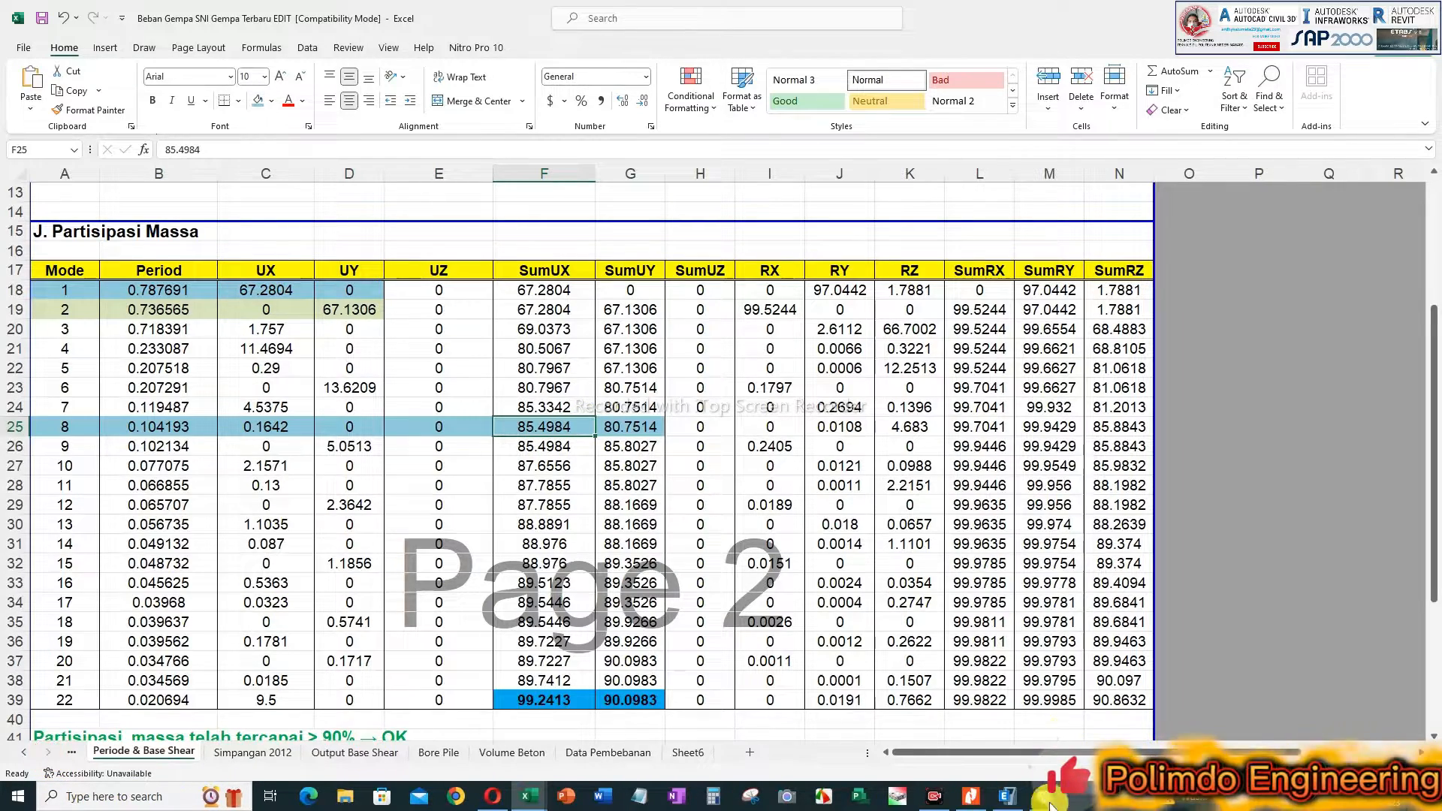
click(967, 800)
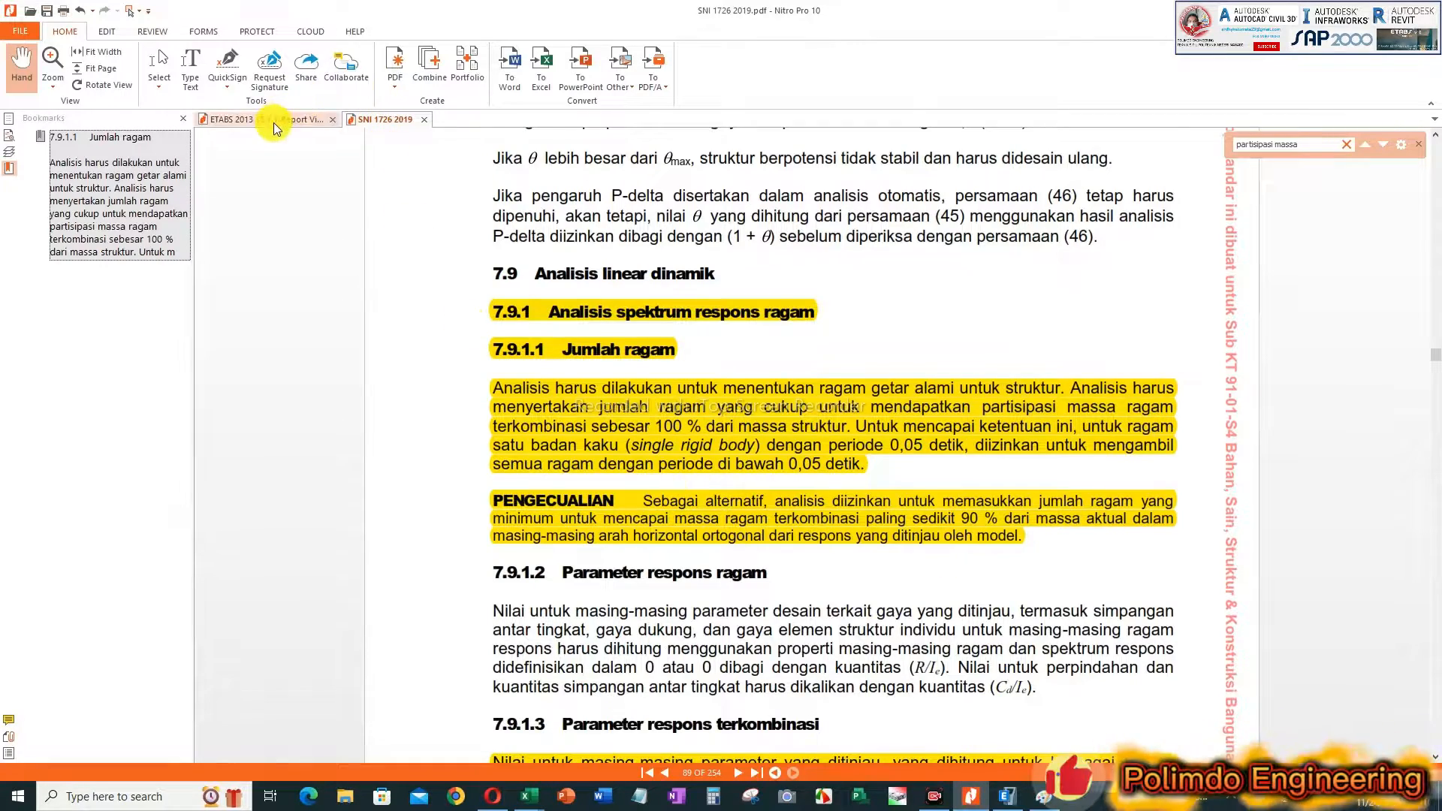
click(274, 119)
scroll(917, 466, down, 1)
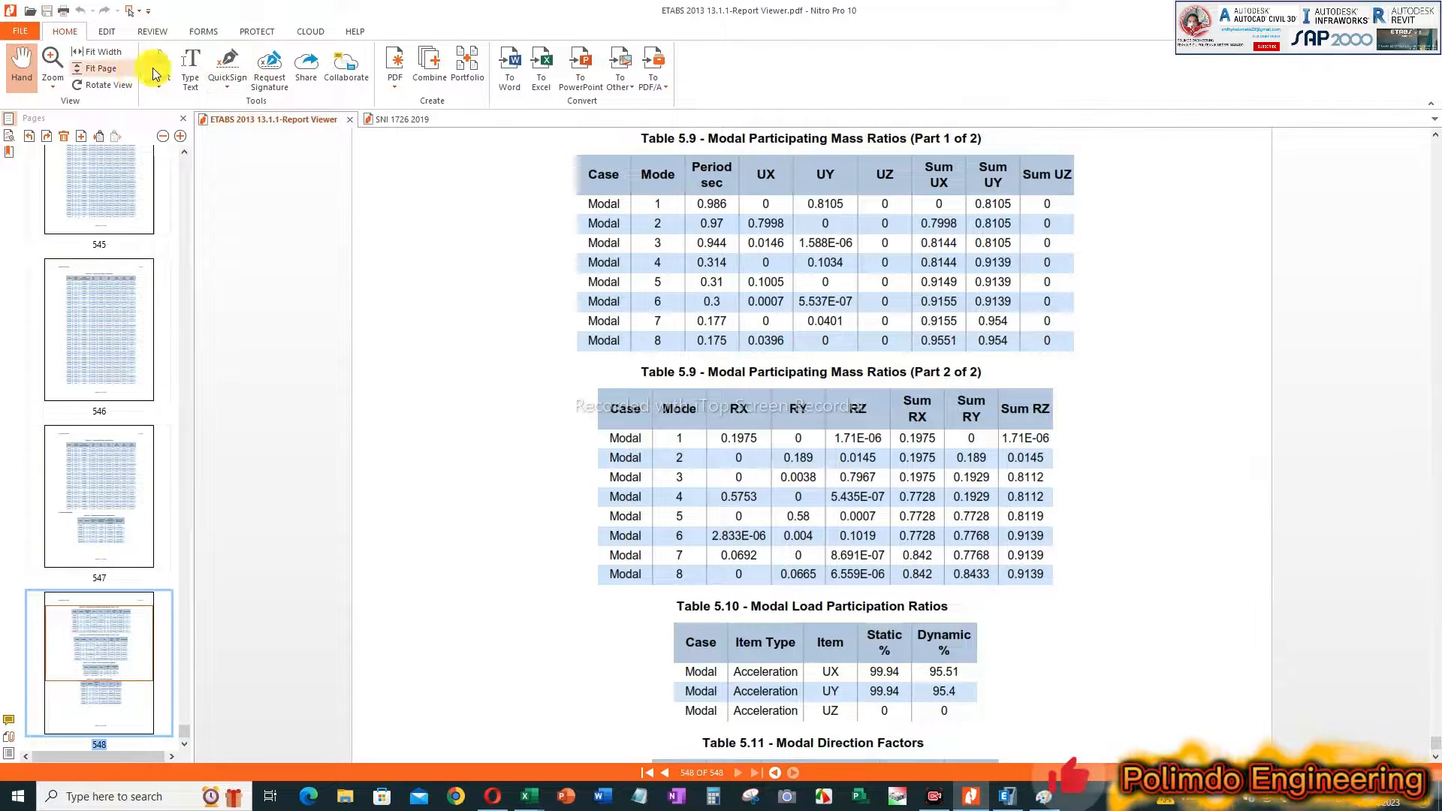
Step: Activate the Pencil drawing tool and examine the report's Modal Load Participation Ratios and Modal Direction Factors tables
click(153, 30)
click(210, 61)
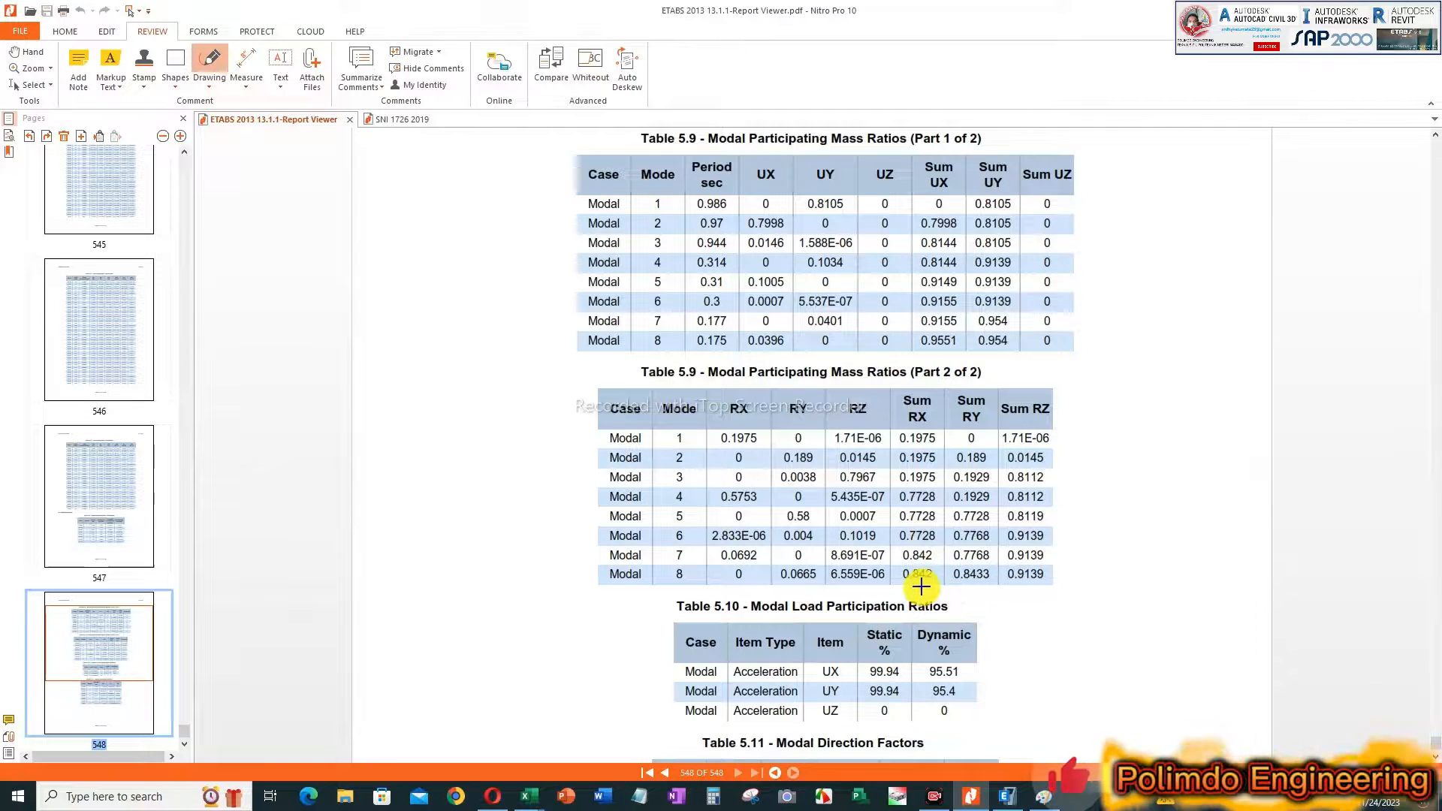
scroll(924, 584, up, 2)
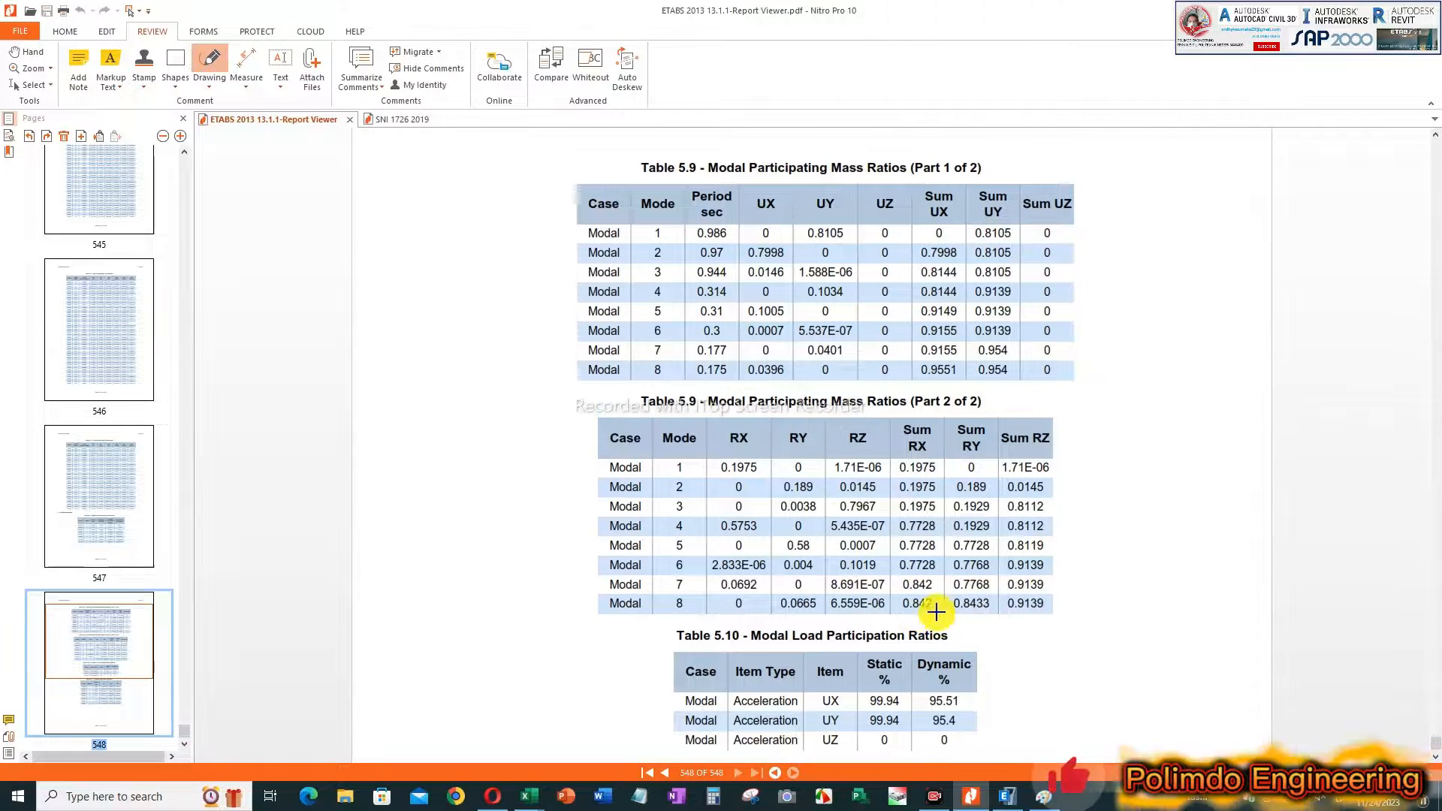
click(210, 81)
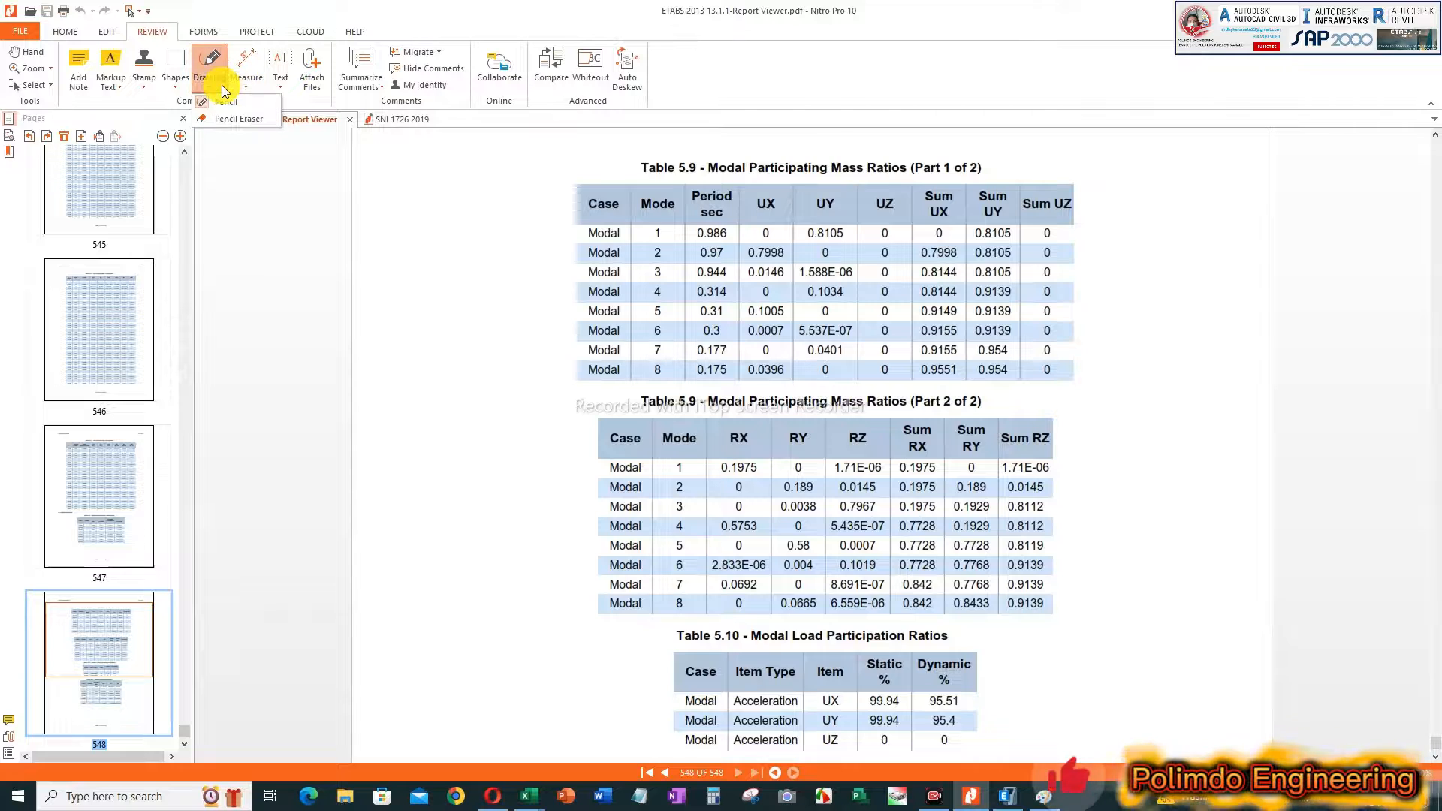
click(225, 107)
scroll(933, 540, down, 3)
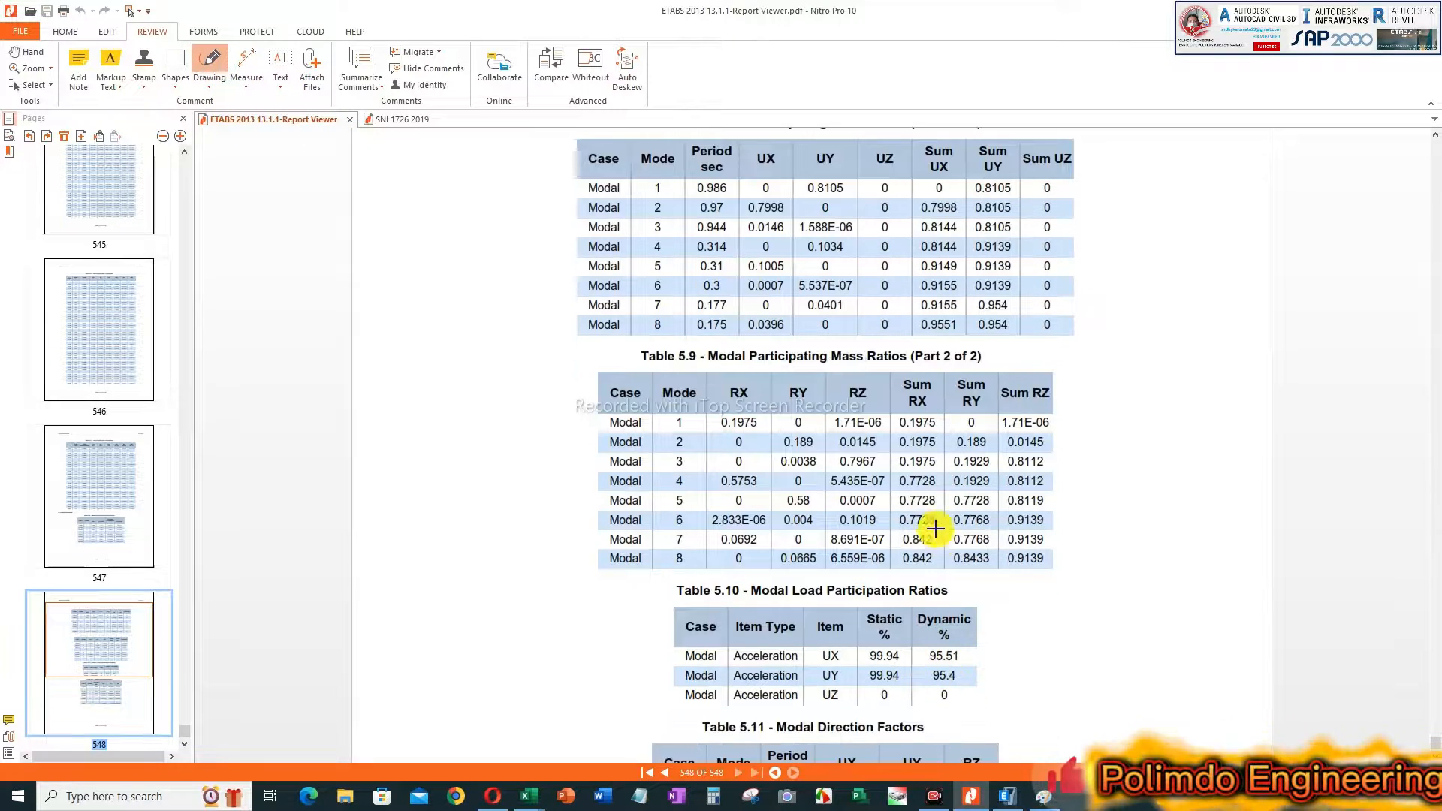
scroll(934, 540, down, 6)
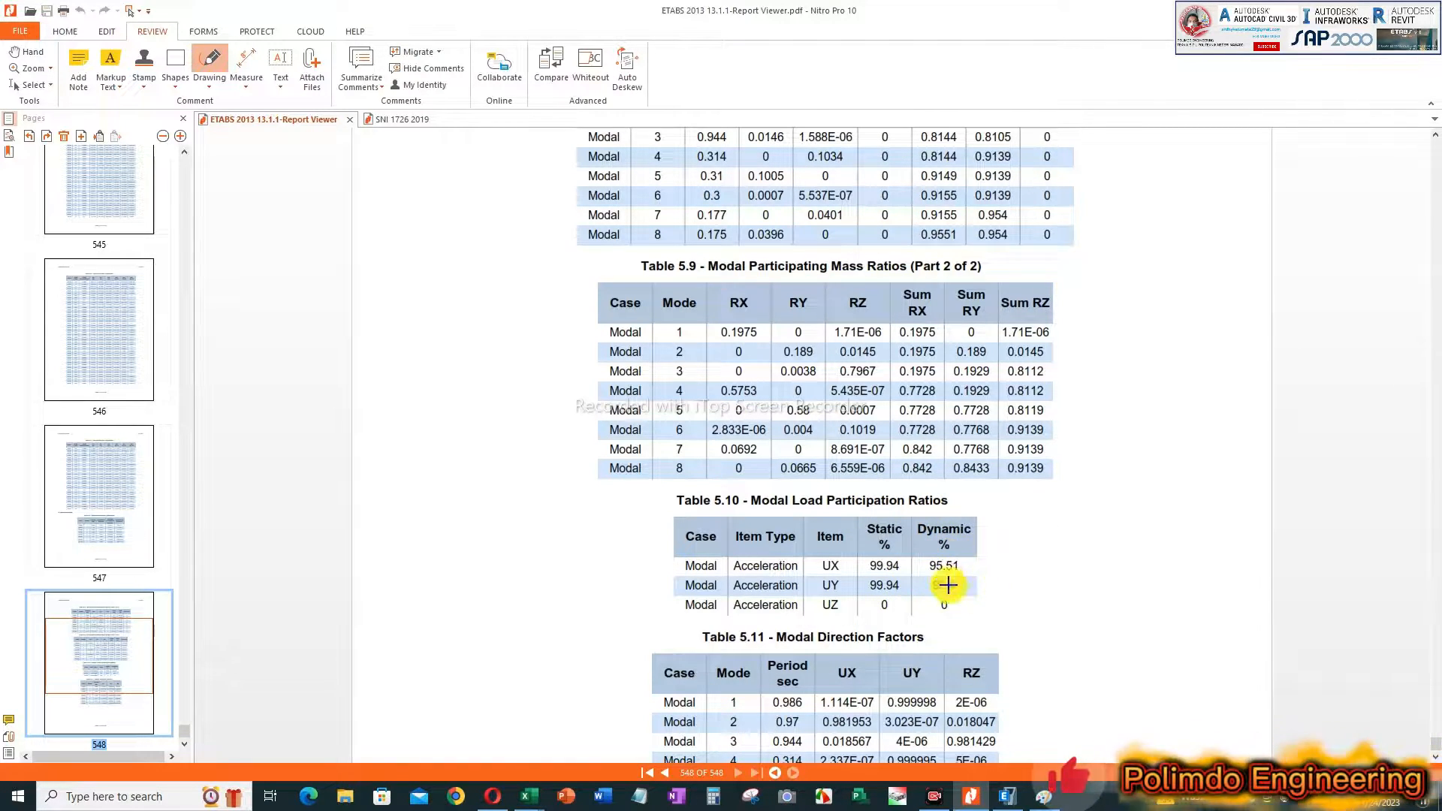
scroll(935, 567, down, 3)
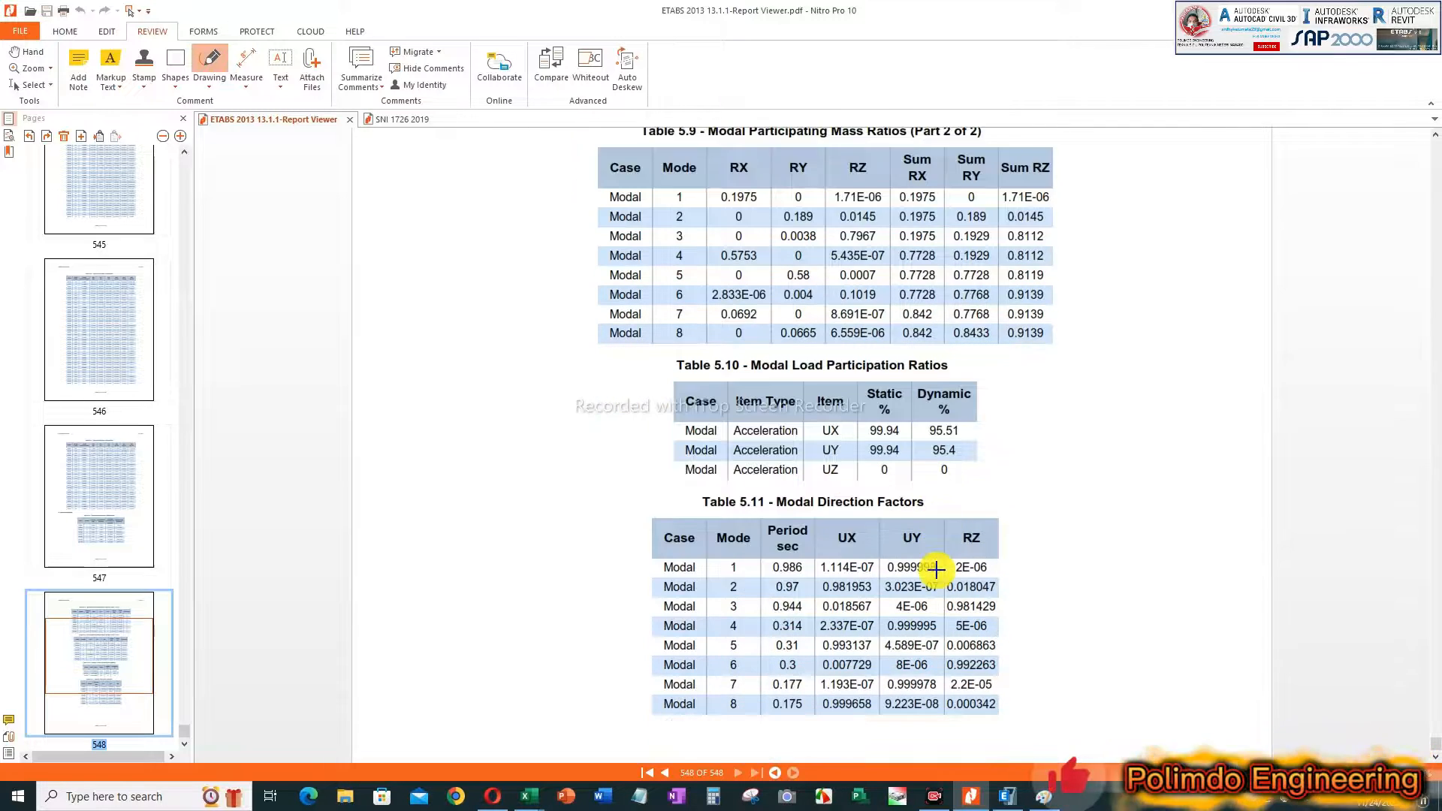
scroll(781, 500, up, 1)
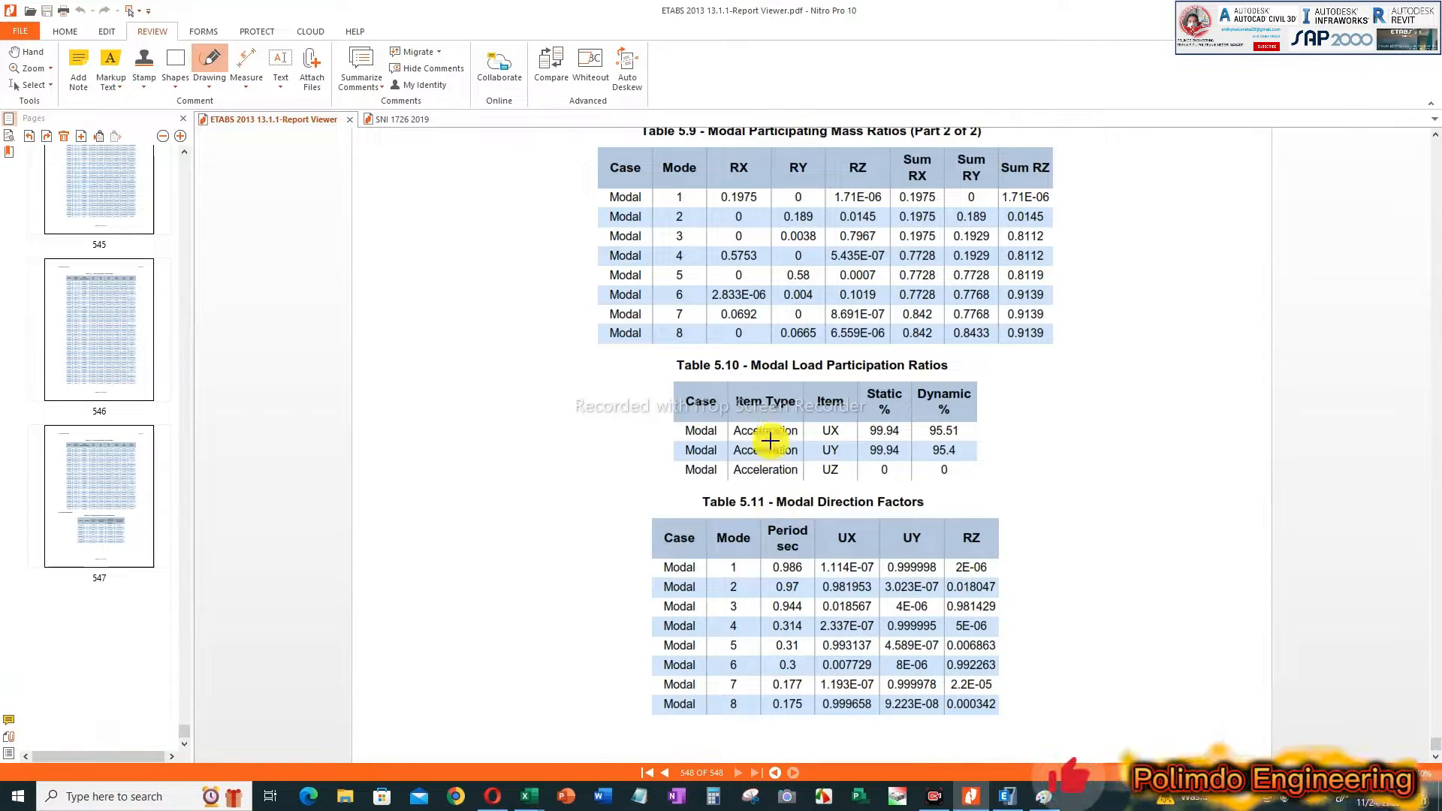
Step: Switch to the ETABS model and close the elevation and plan views so only the 3-D view remains
click(1010, 795)
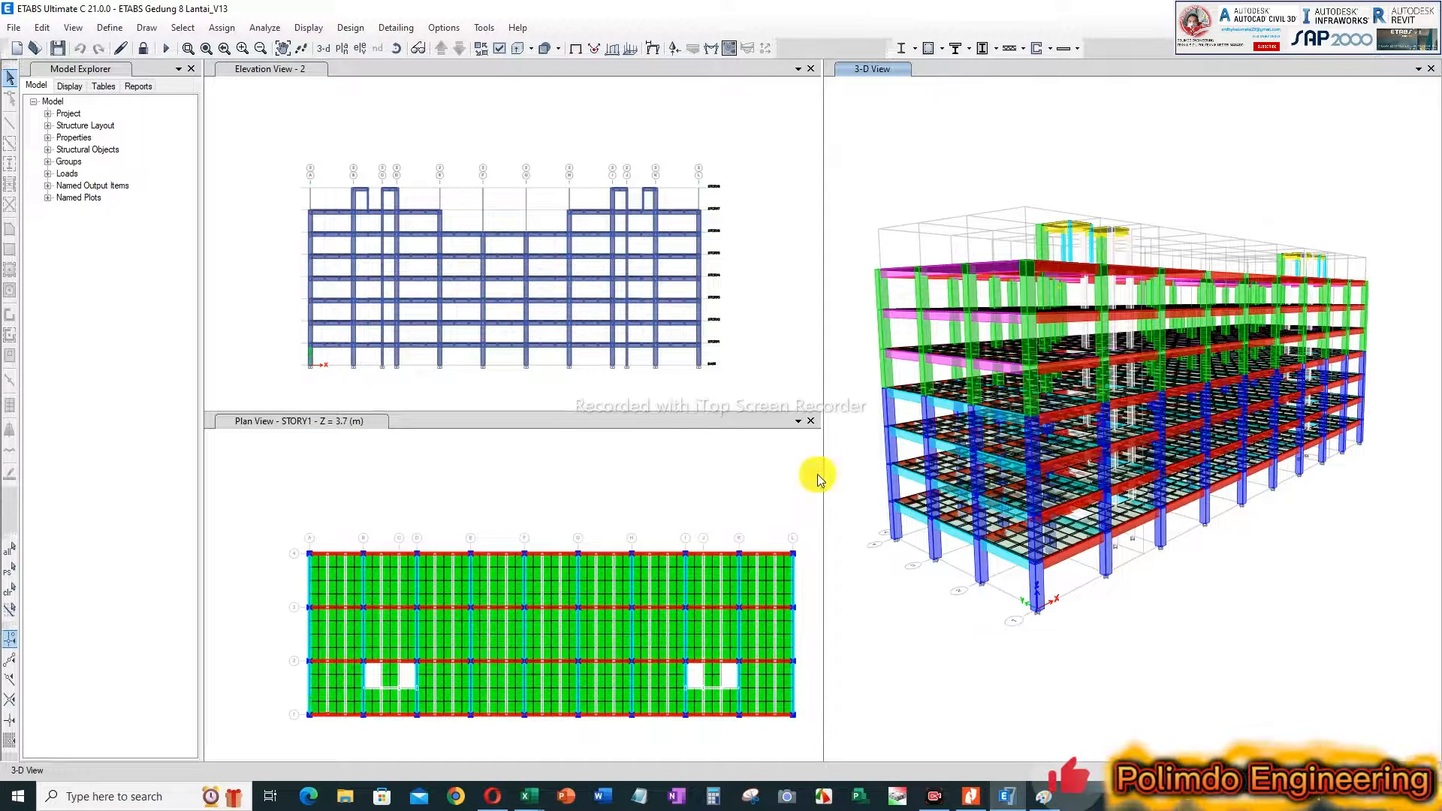
click(323, 69)
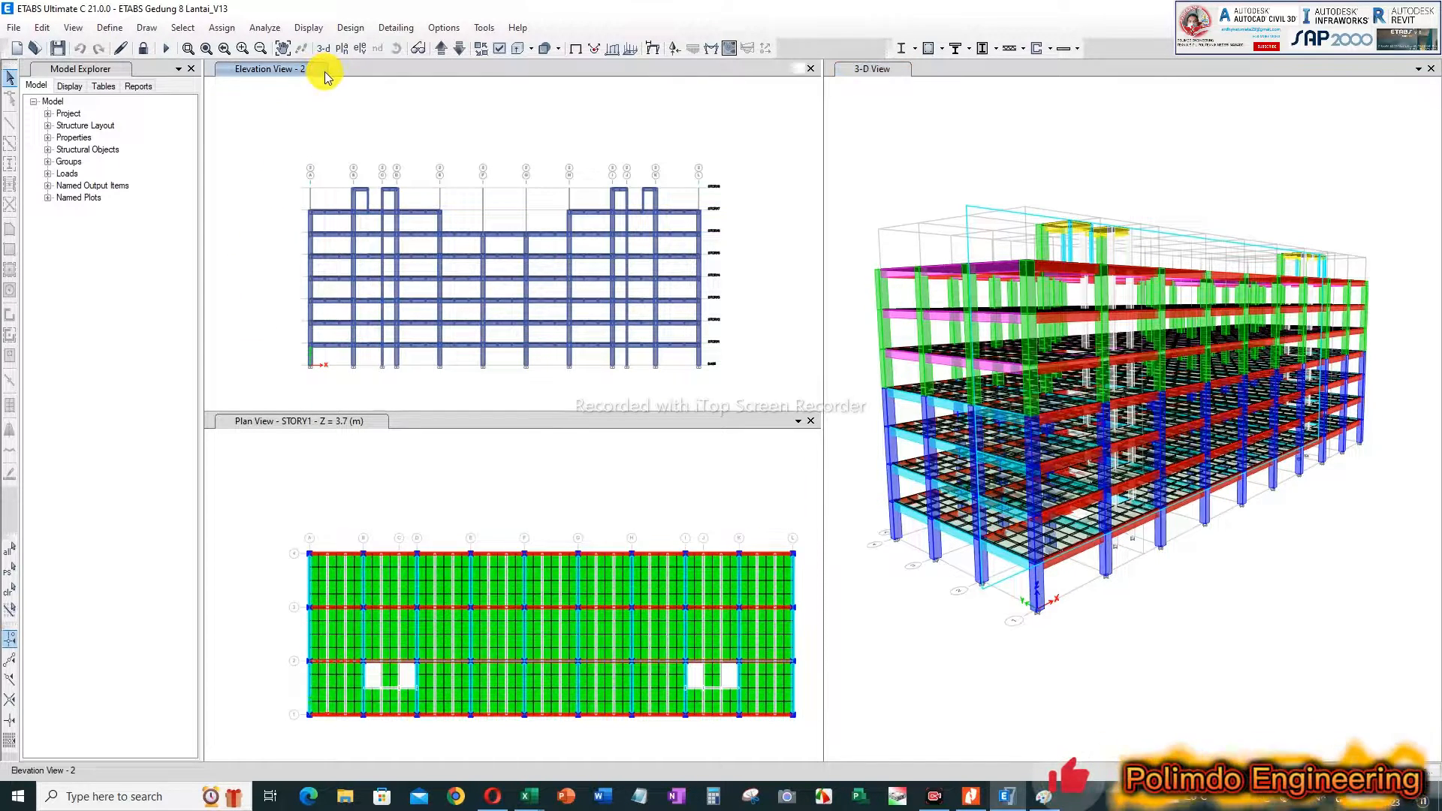
click(811, 68)
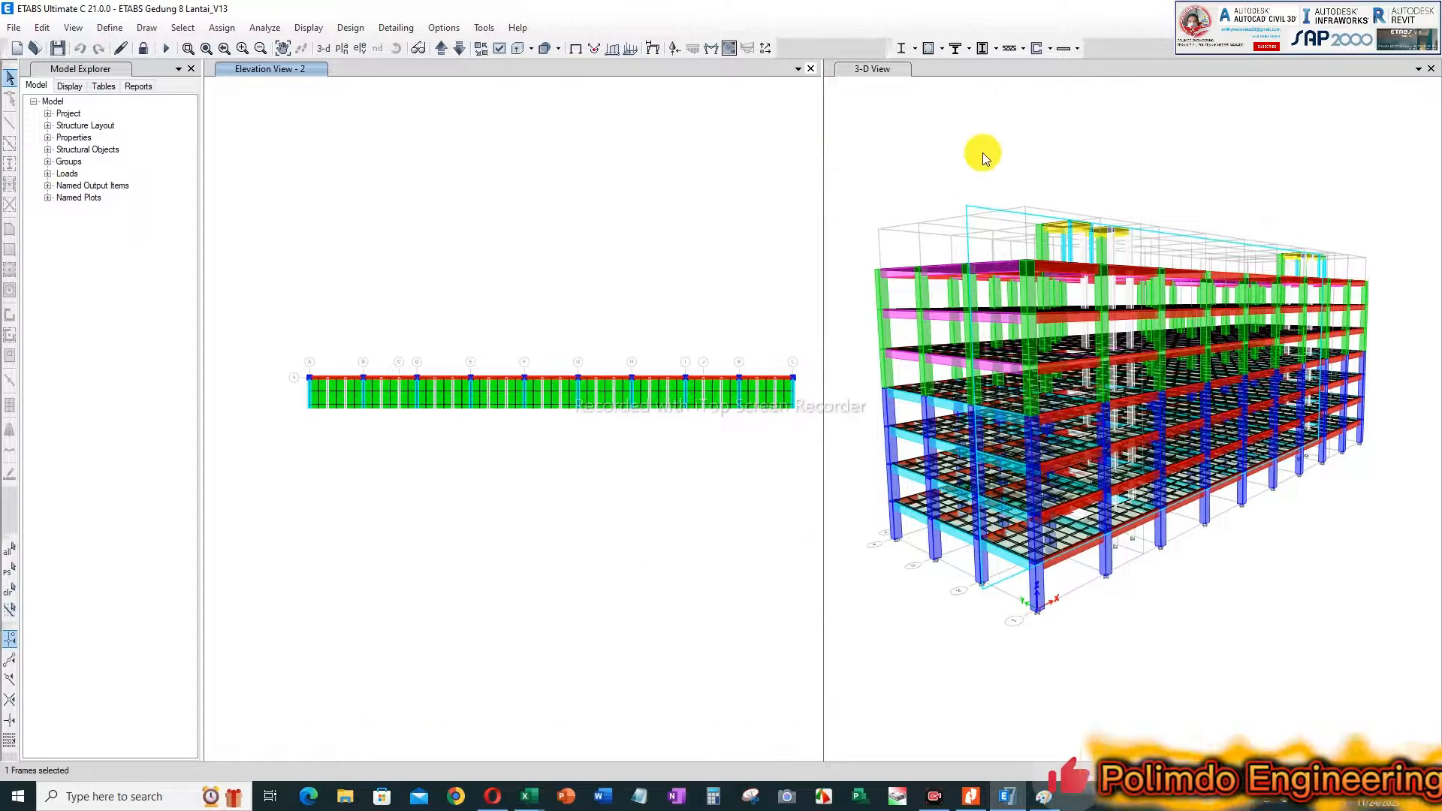
click(809, 69)
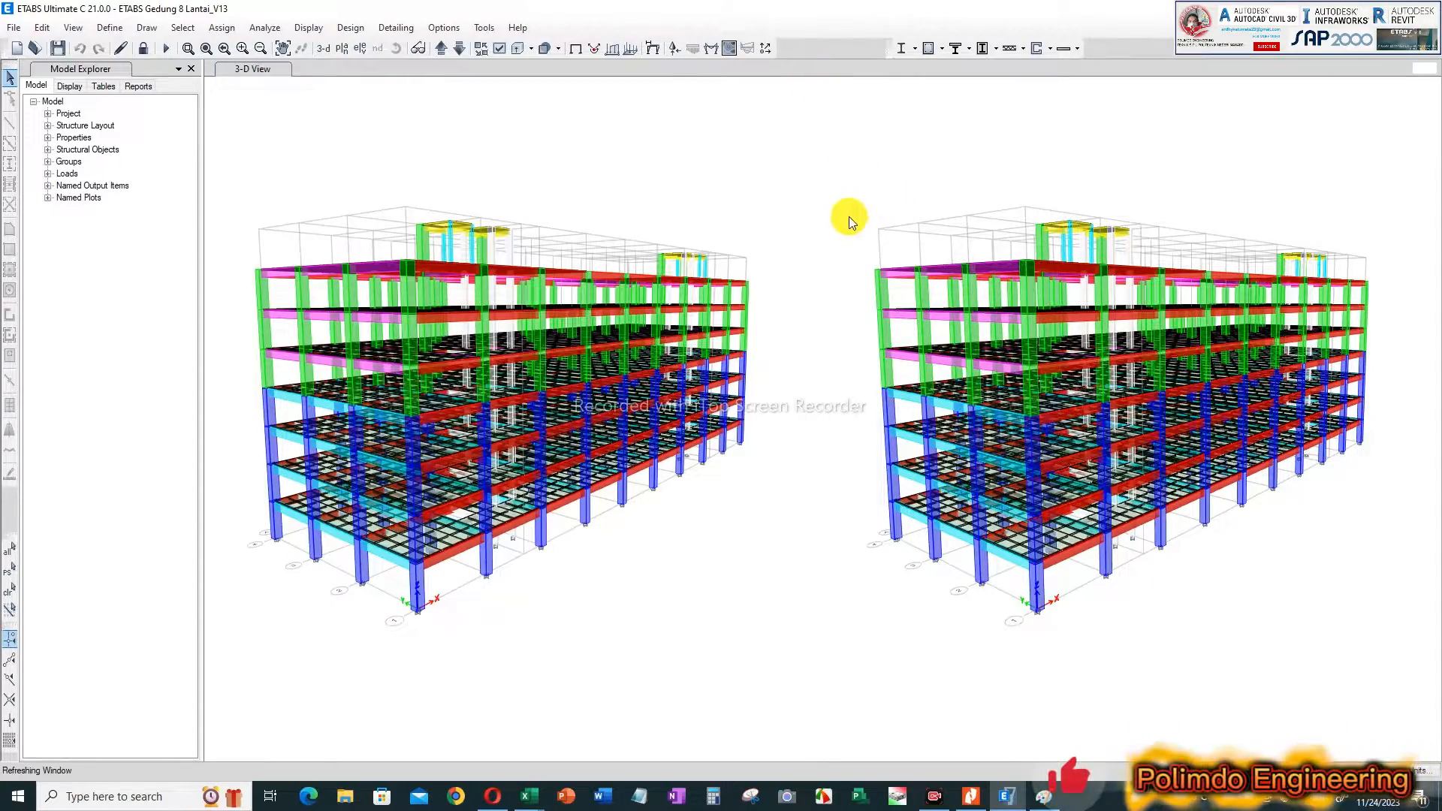
scroll(827, 394, down, 2)
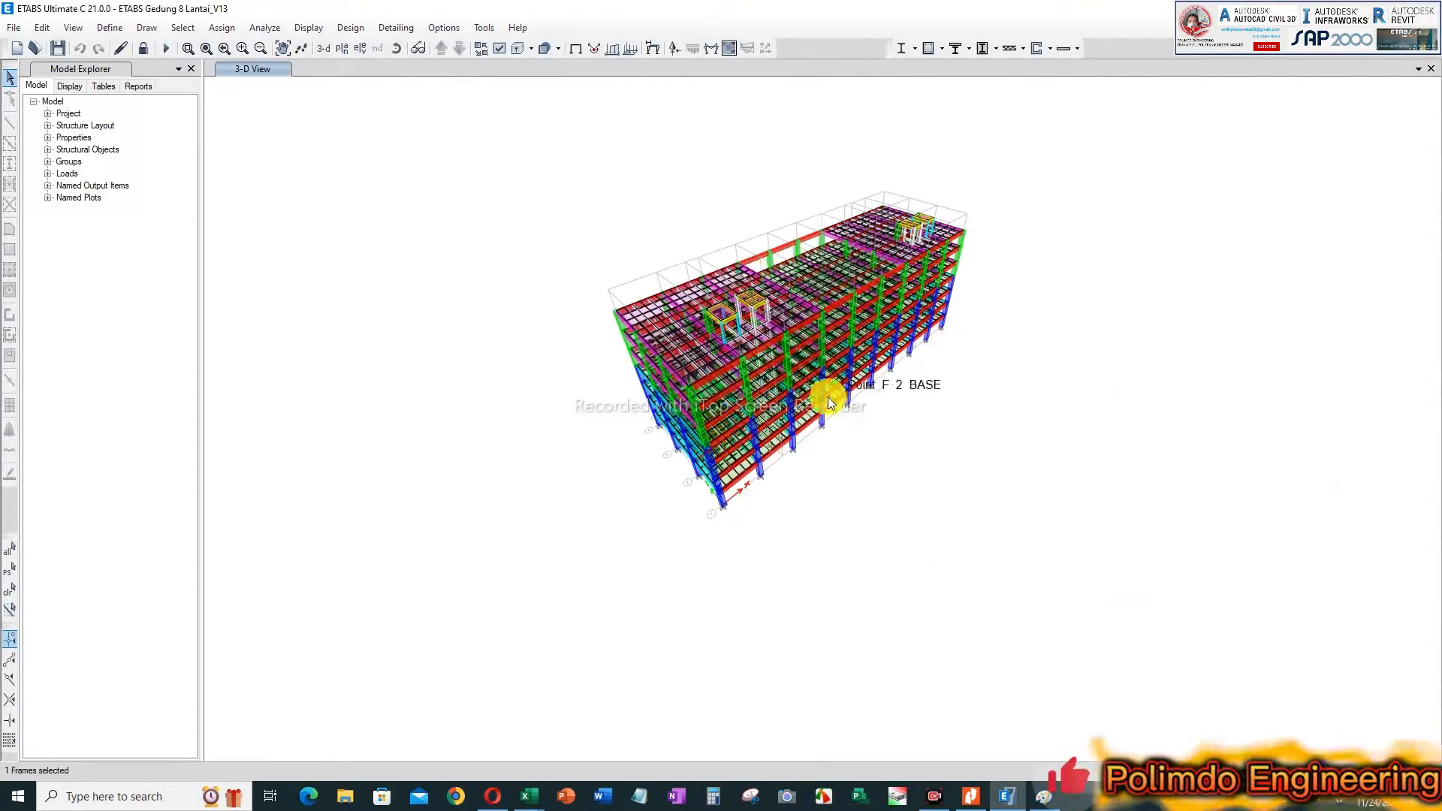
scroll(756, 377, up, 5)
scroll(624, 246, down, 5)
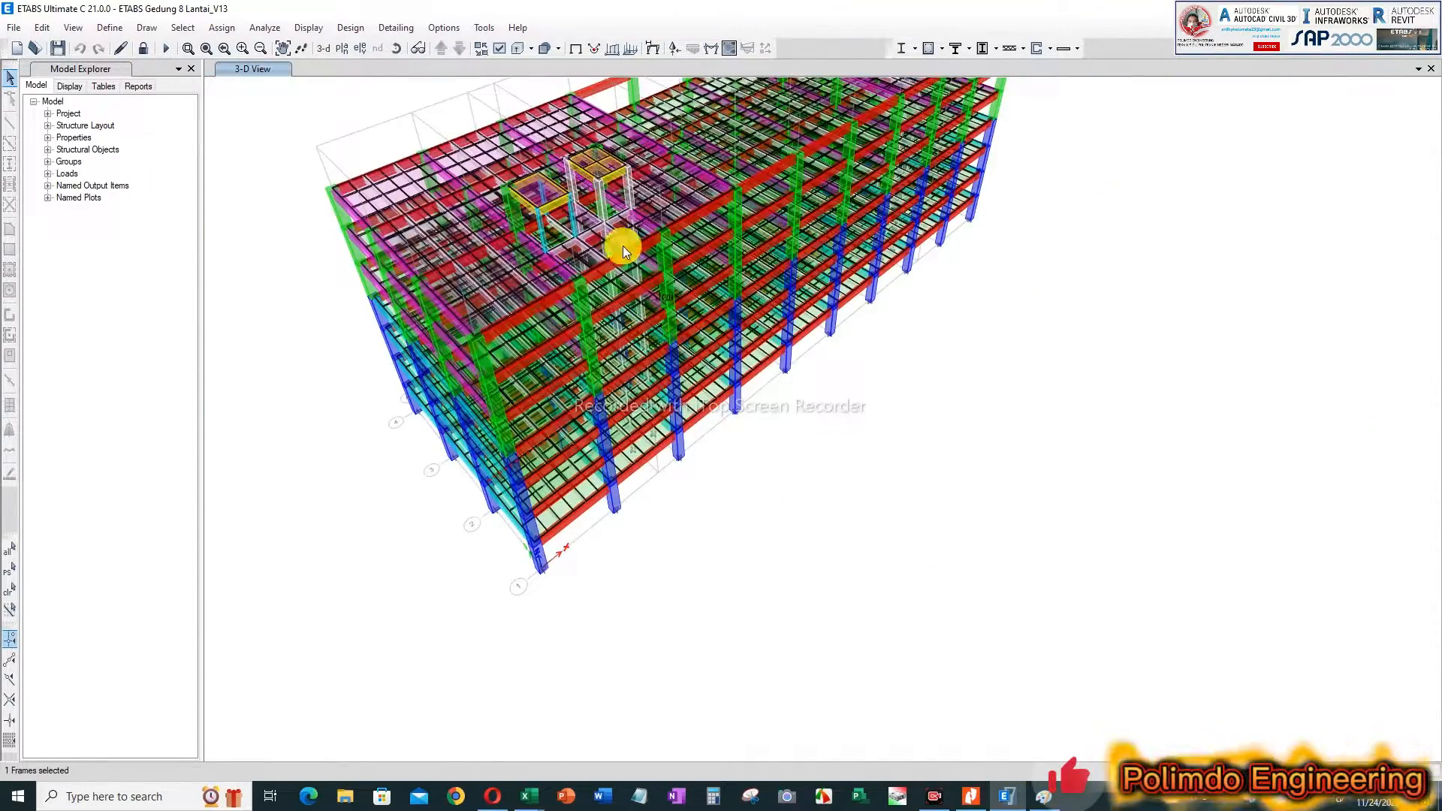
Step: Show the plan view of STORY1 in place of the 3-D view
click(342, 48)
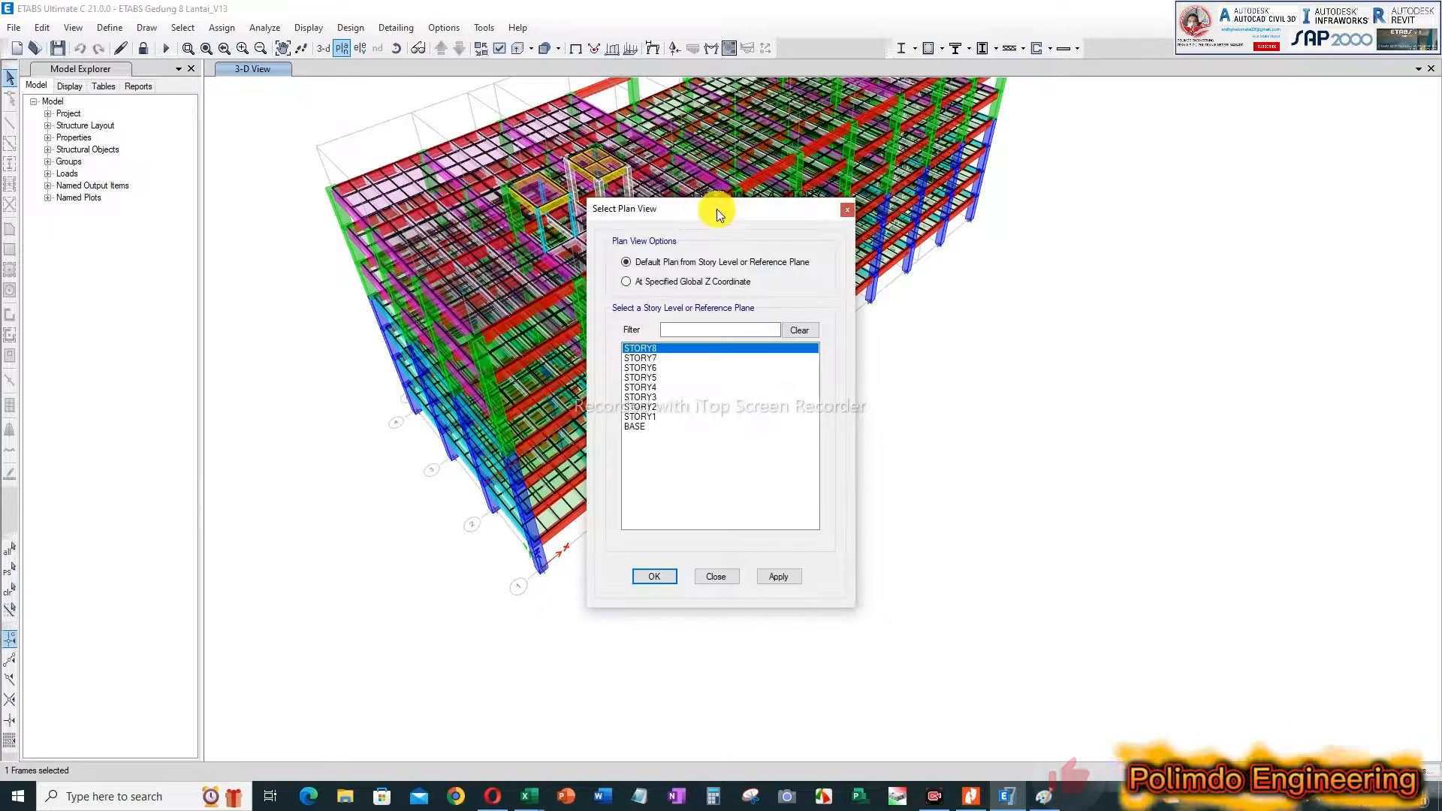
click(644, 419)
click(653, 577)
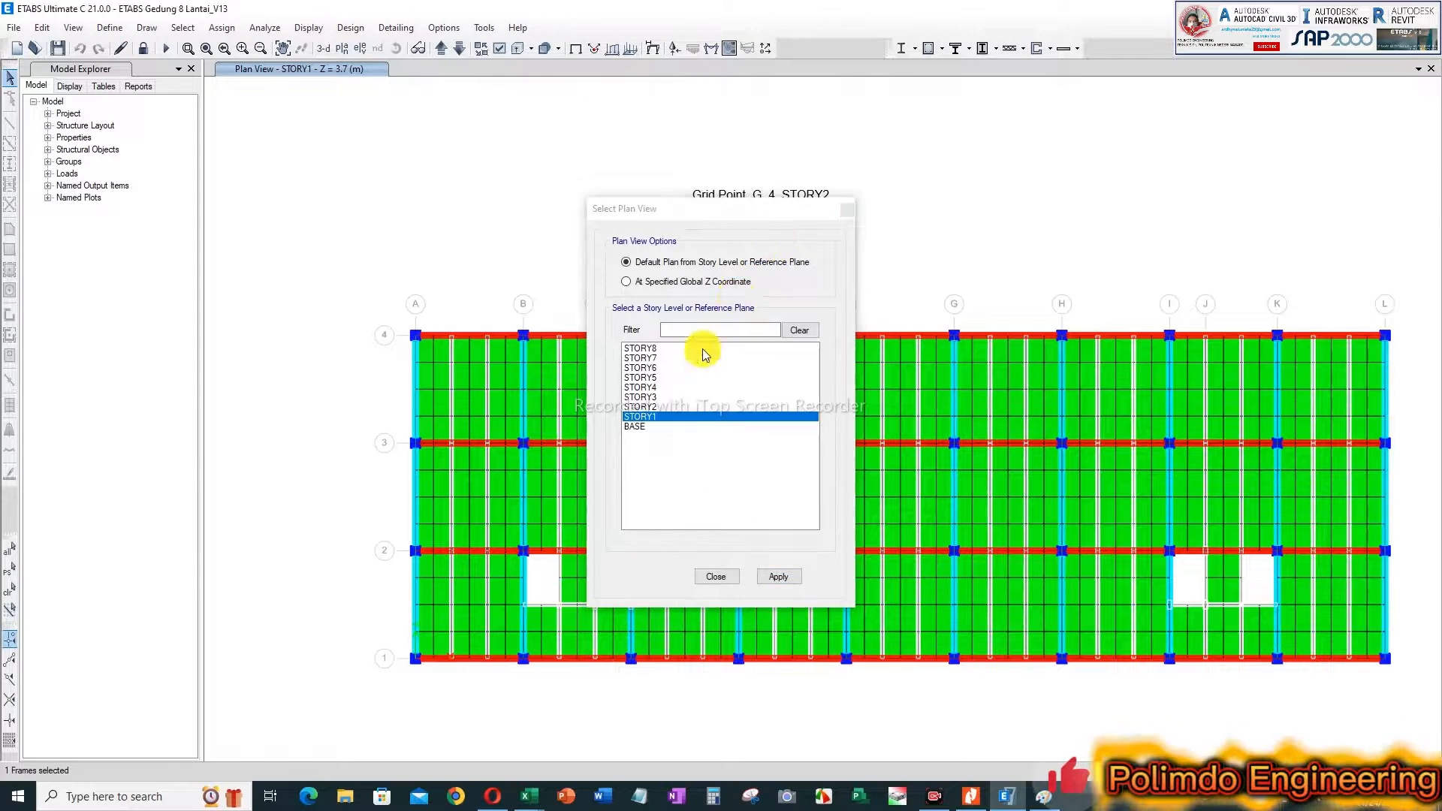
middle_drag(856, 280, 789, 239)
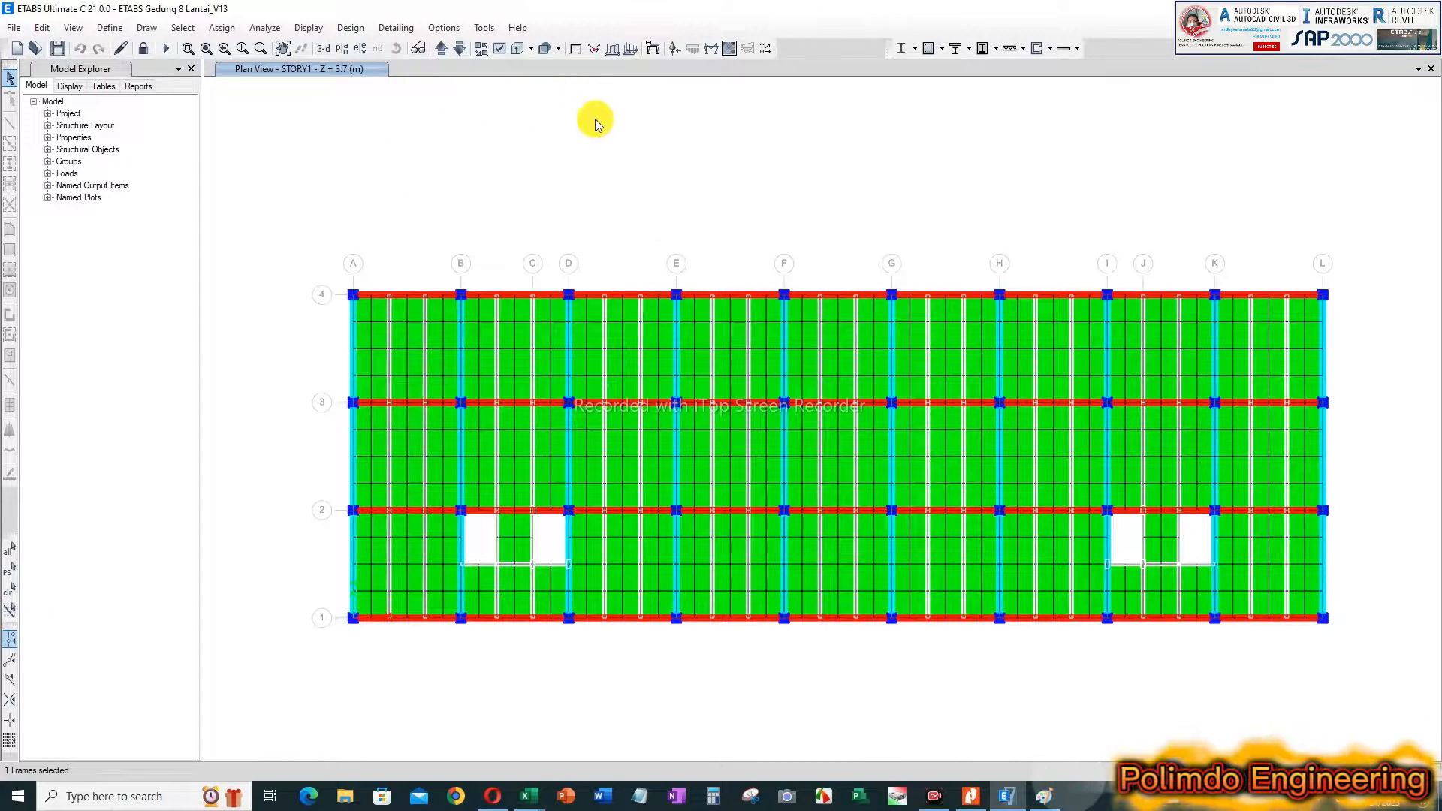
Step: Display the deformed shape of the Modal case for mode 1 on the STORY1 plan and start its animation
click(305, 27)
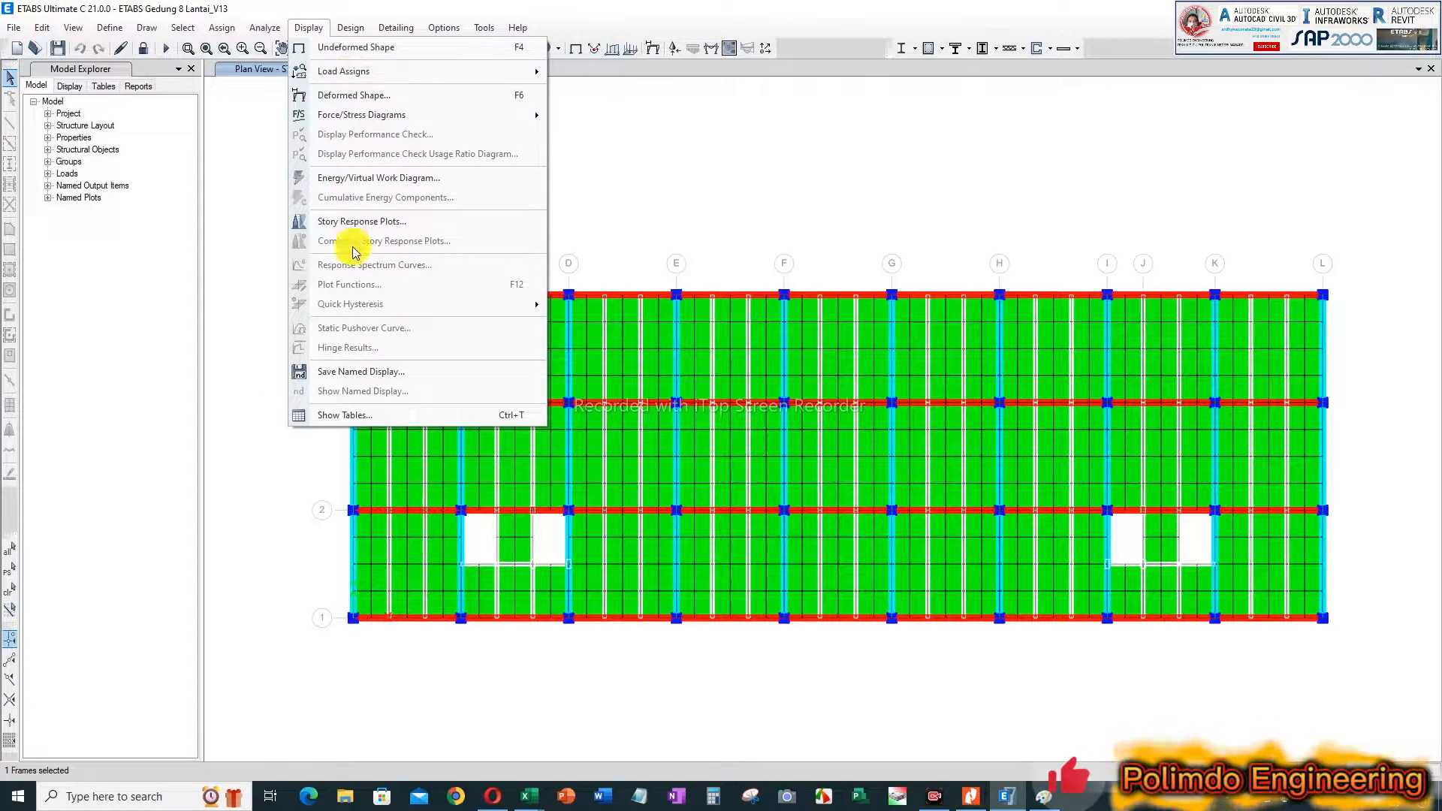
click(366, 103)
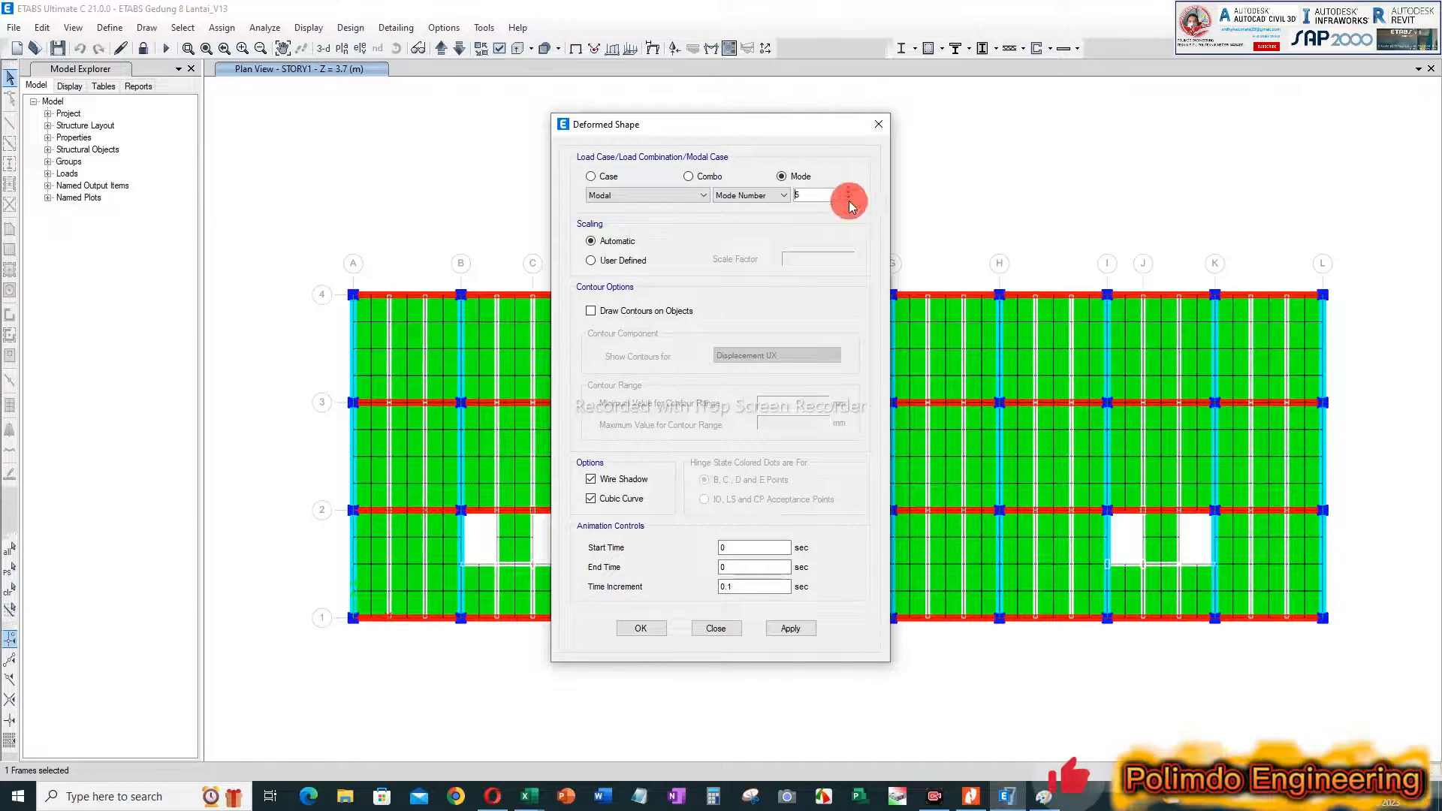
click(788, 631)
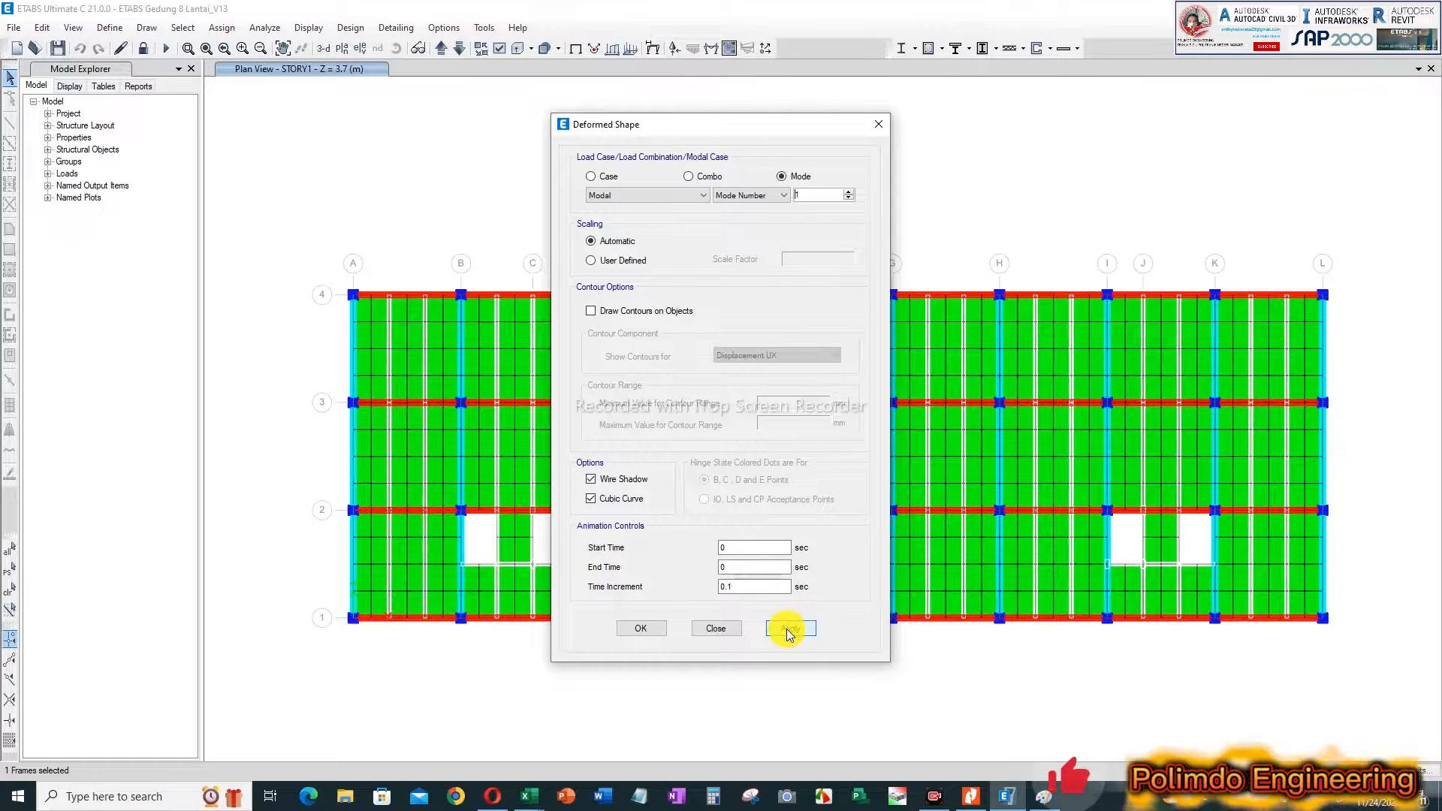
click(653, 633)
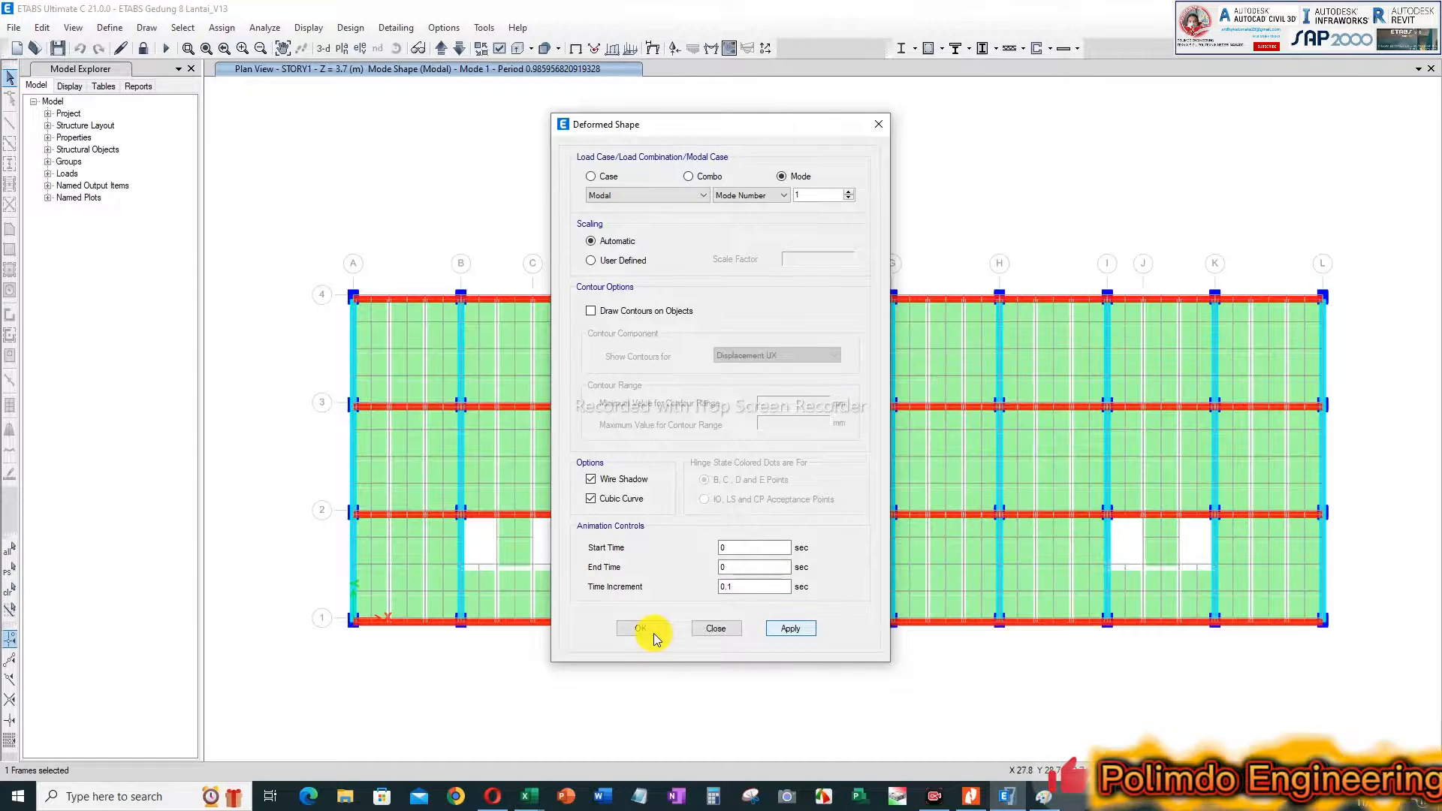
click(648, 632)
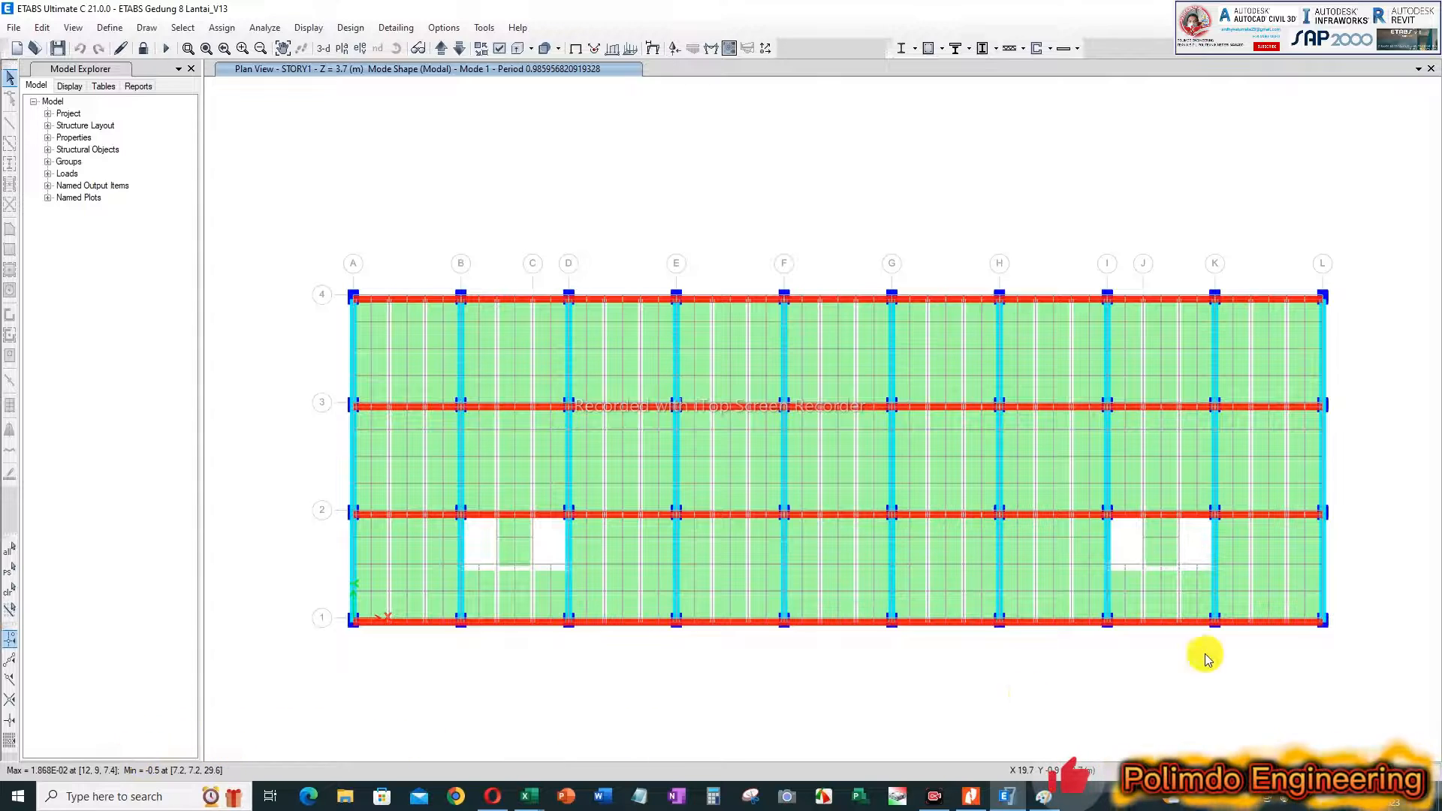
click(1194, 770)
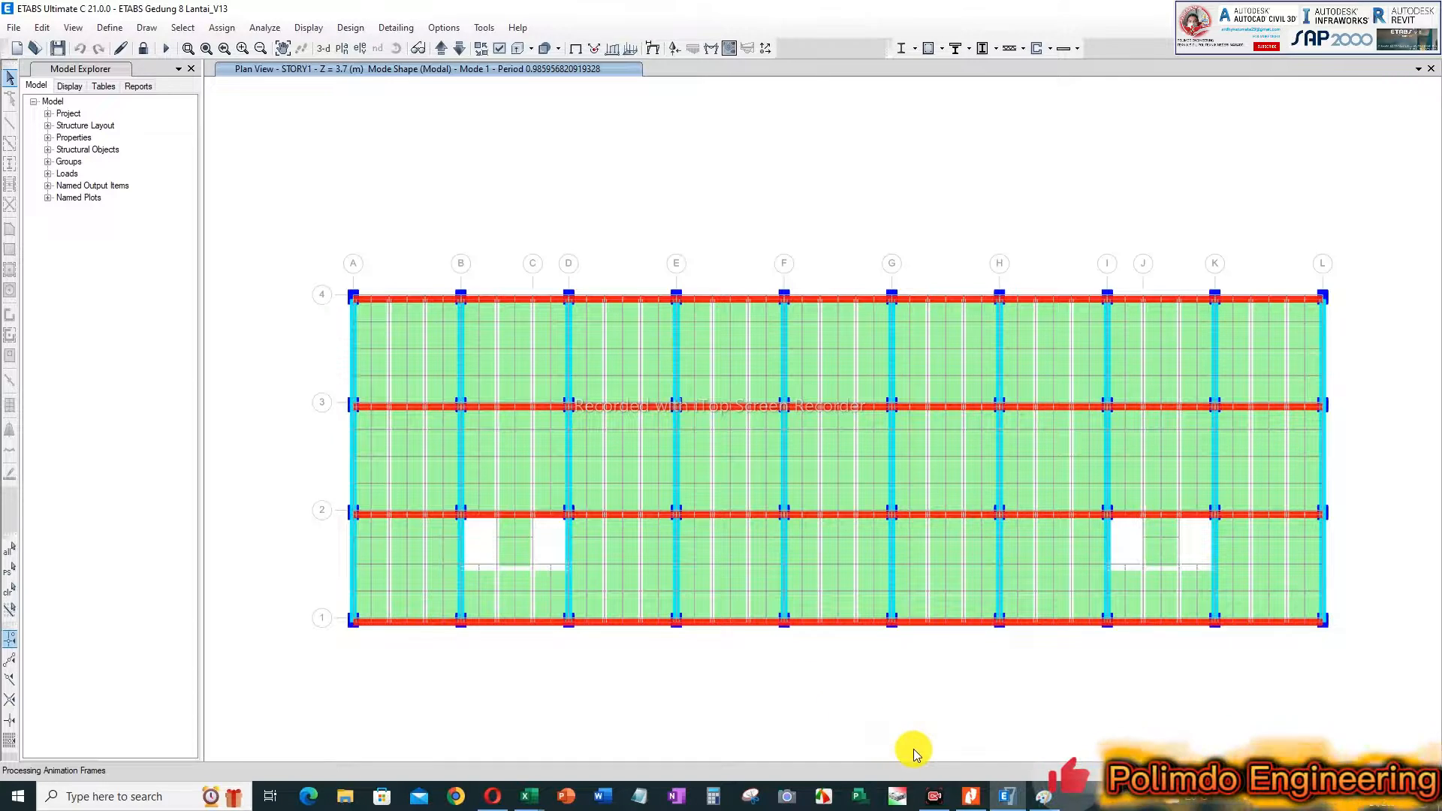
Step: Check the Nitro Pro report again and switch to Sheet6 of the Beban Gempa workbook in Excel
click(971, 797)
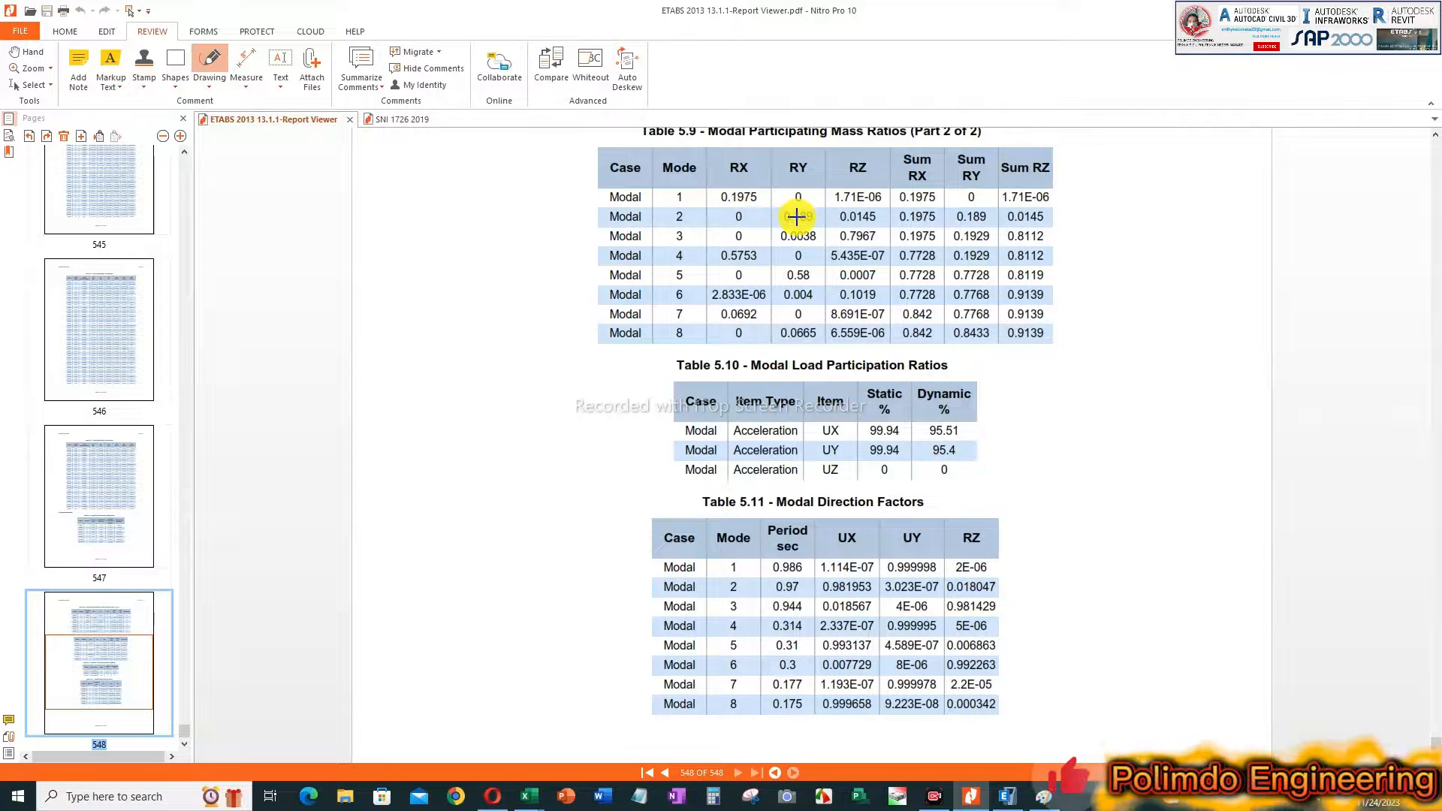
mouse_move(526, 800)
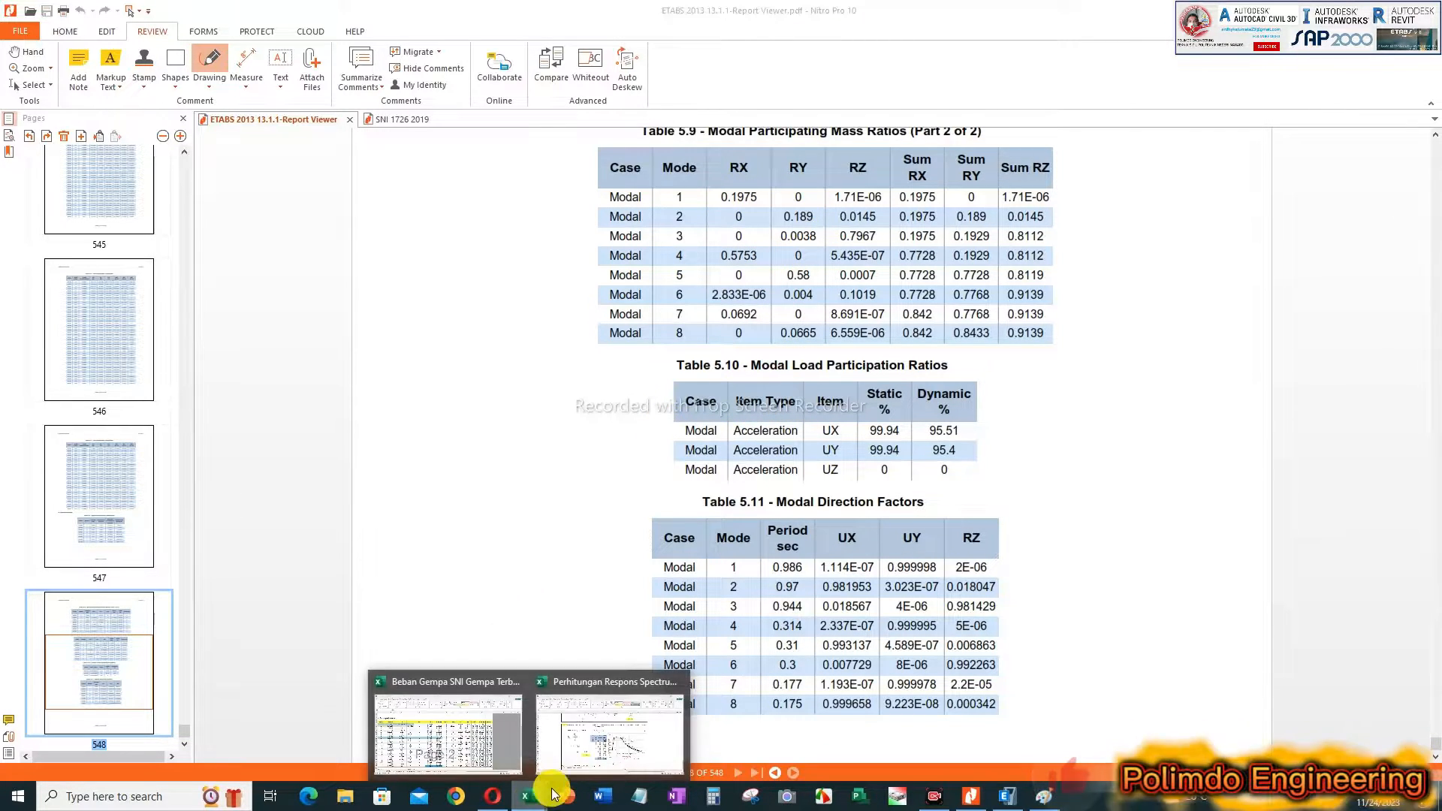
click(520, 722)
click(687, 752)
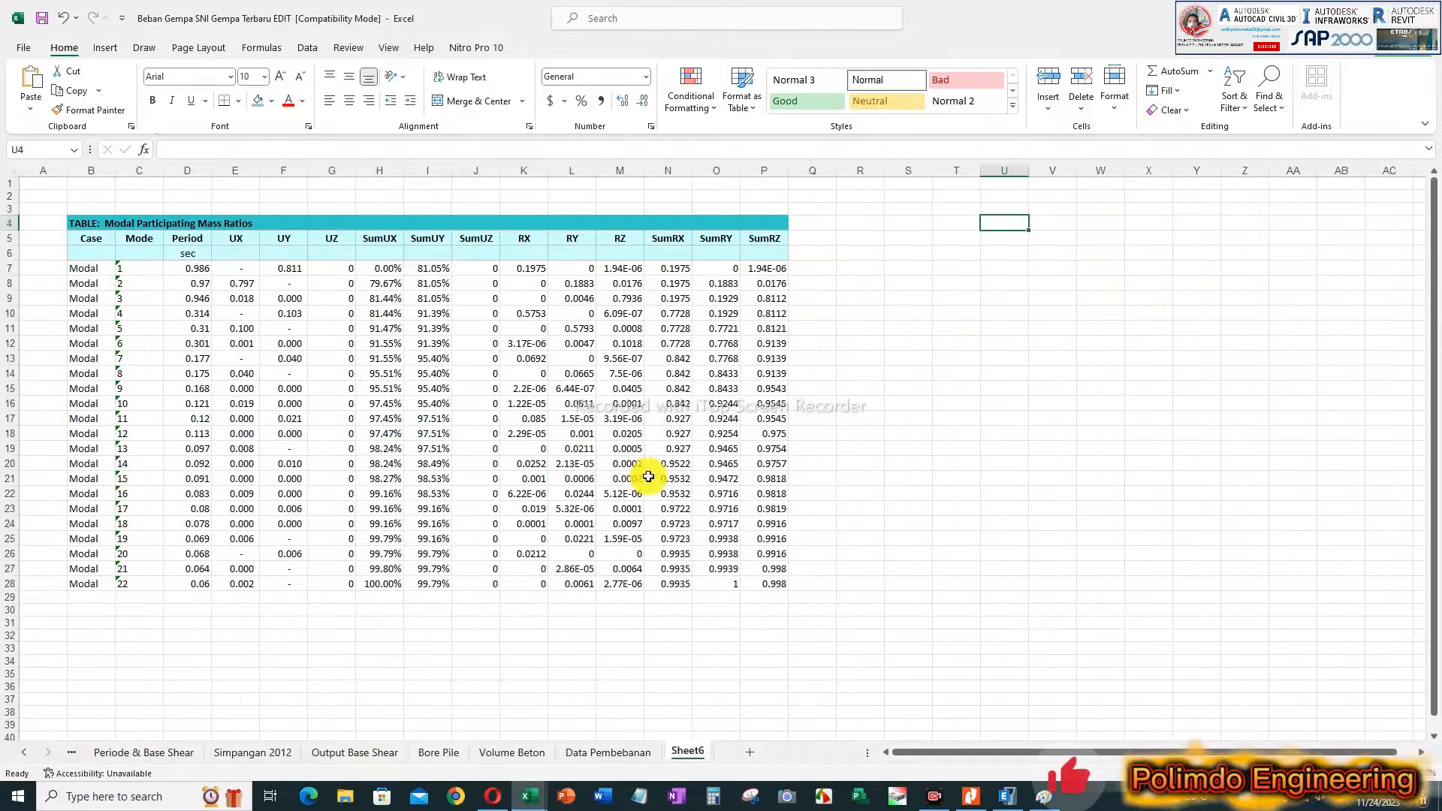
Step: Fill the mode 1 row from Case to UY (B7:F7) with blue and make it bold
click(290, 269)
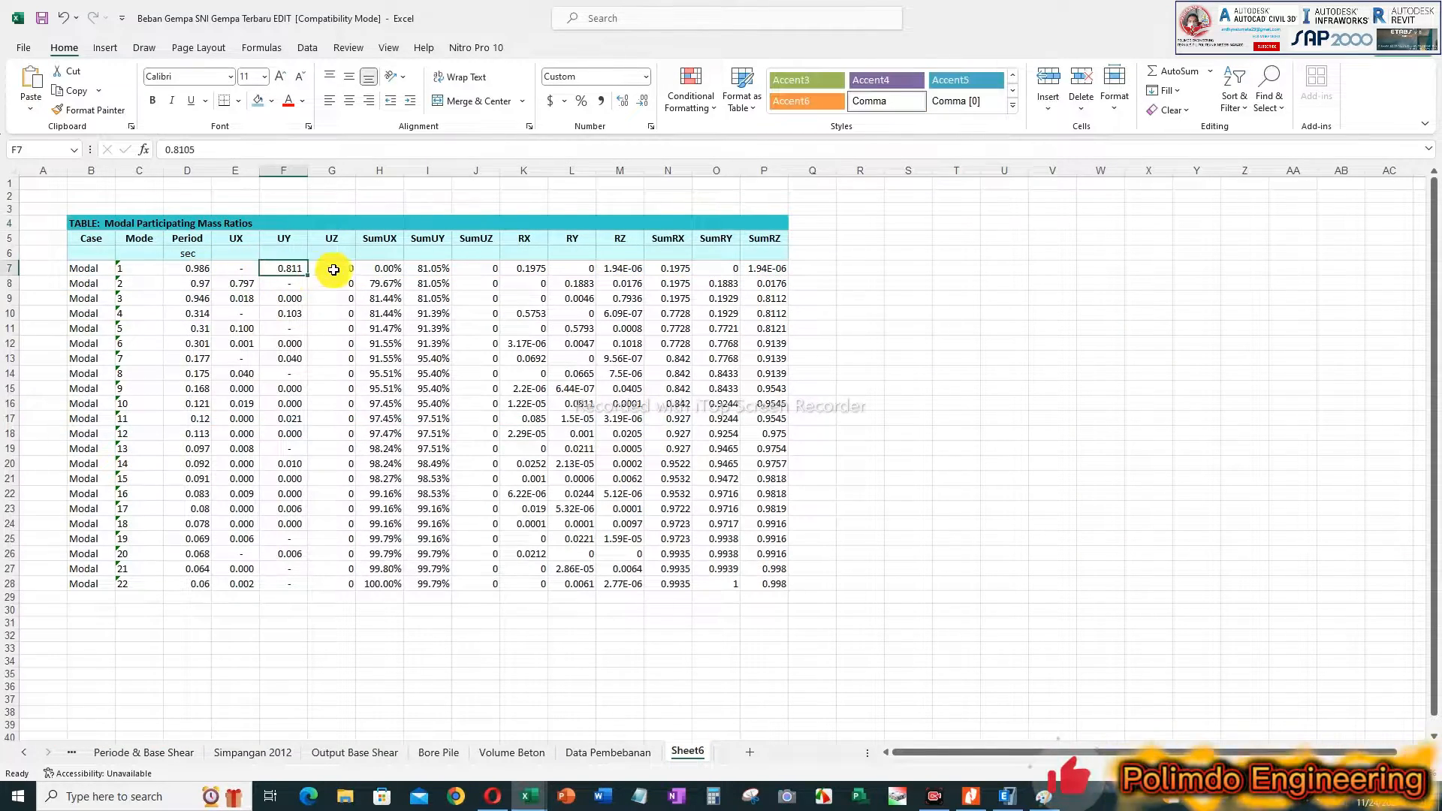
drag(111, 269, 300, 269)
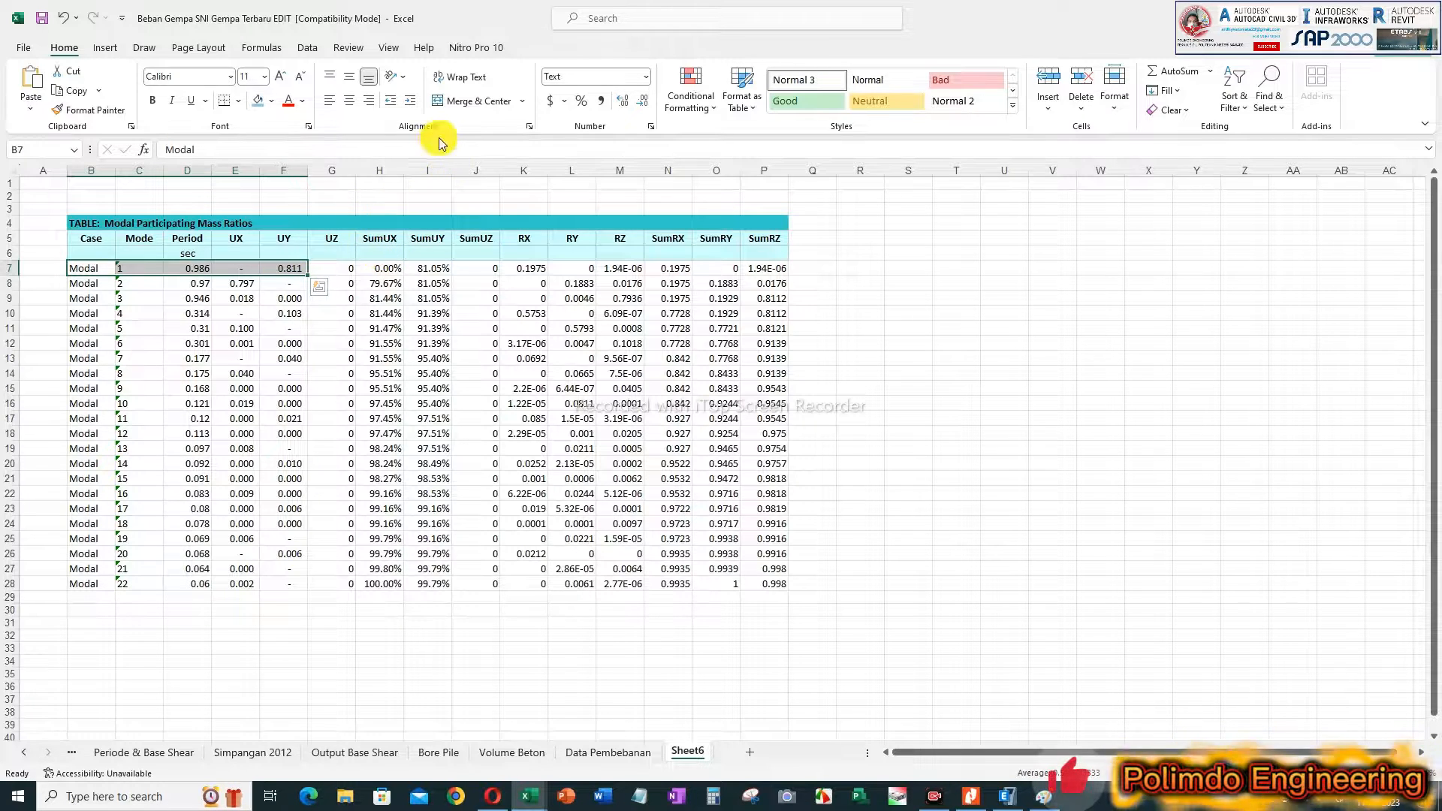
click(258, 103)
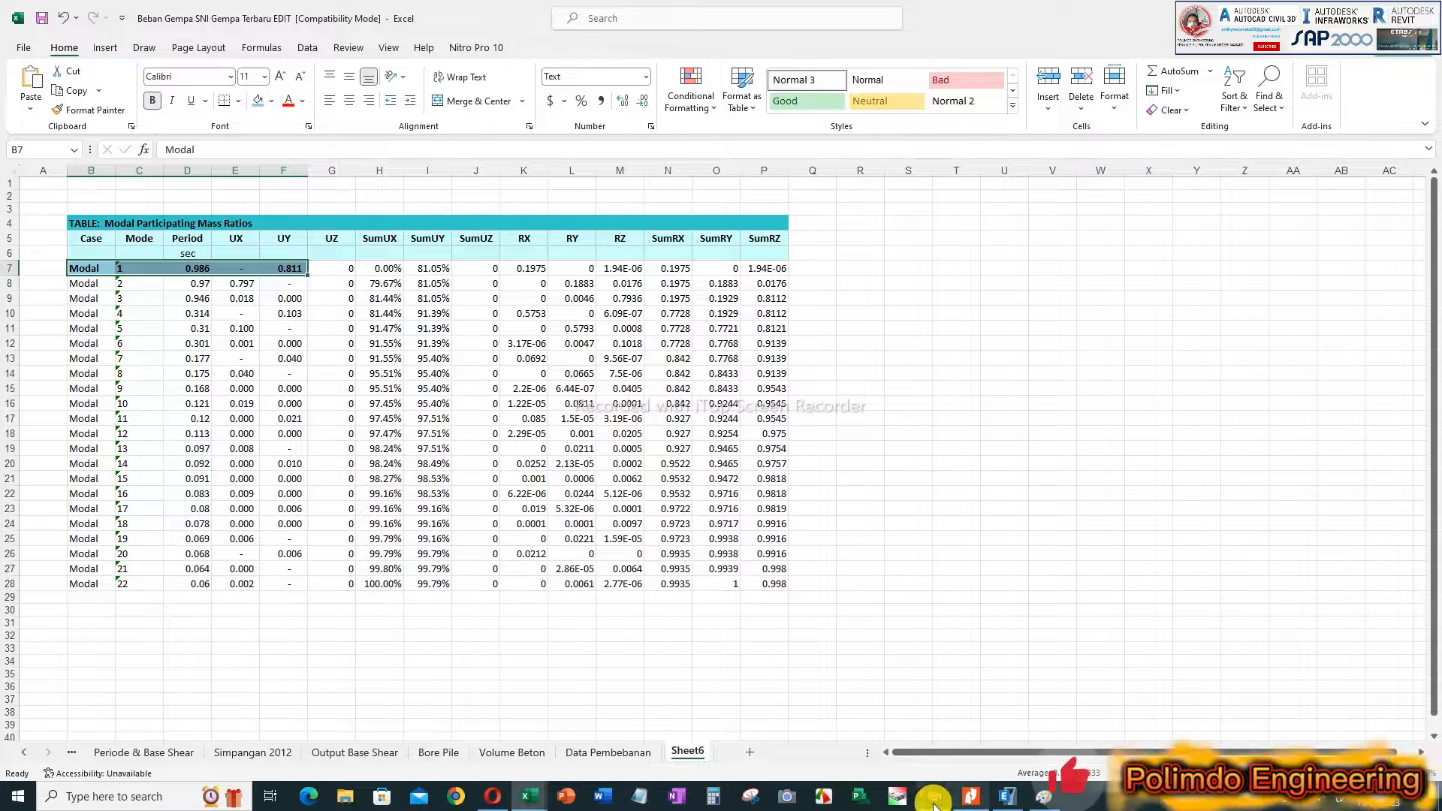
Step: Switch to ETABS and turn off the extruded frames display in the STORY1 plan view
click(1003, 797)
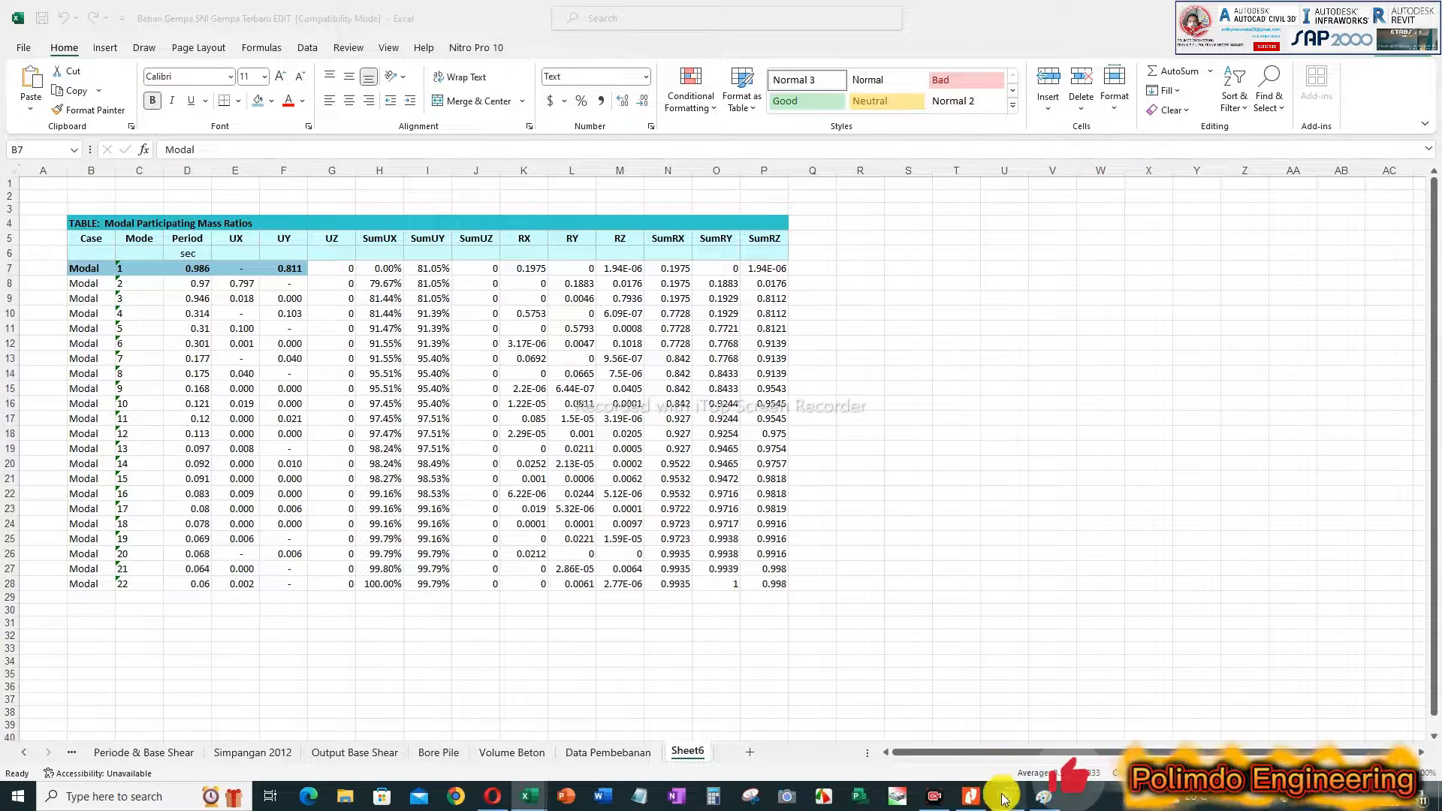
click(1017, 733)
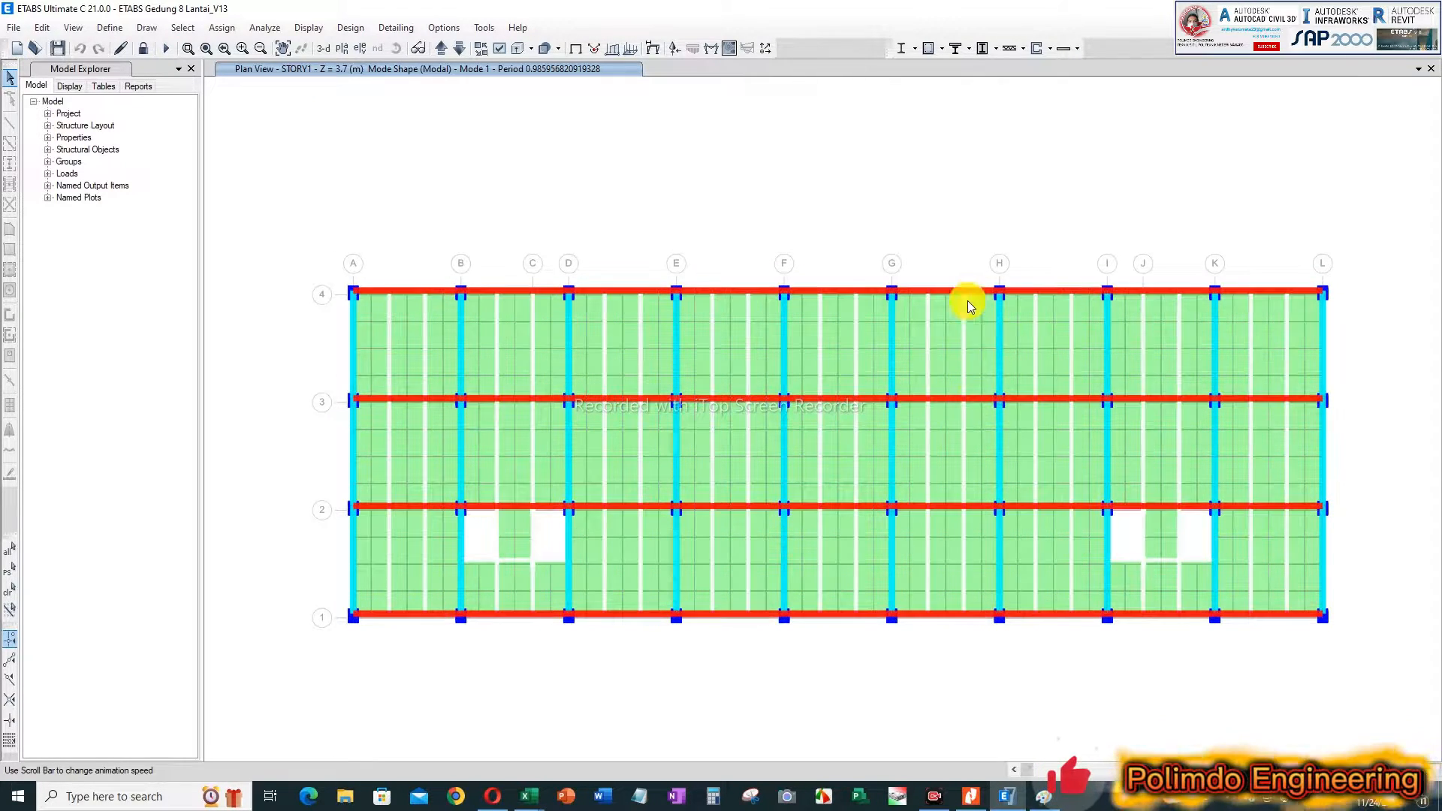
click(578, 48)
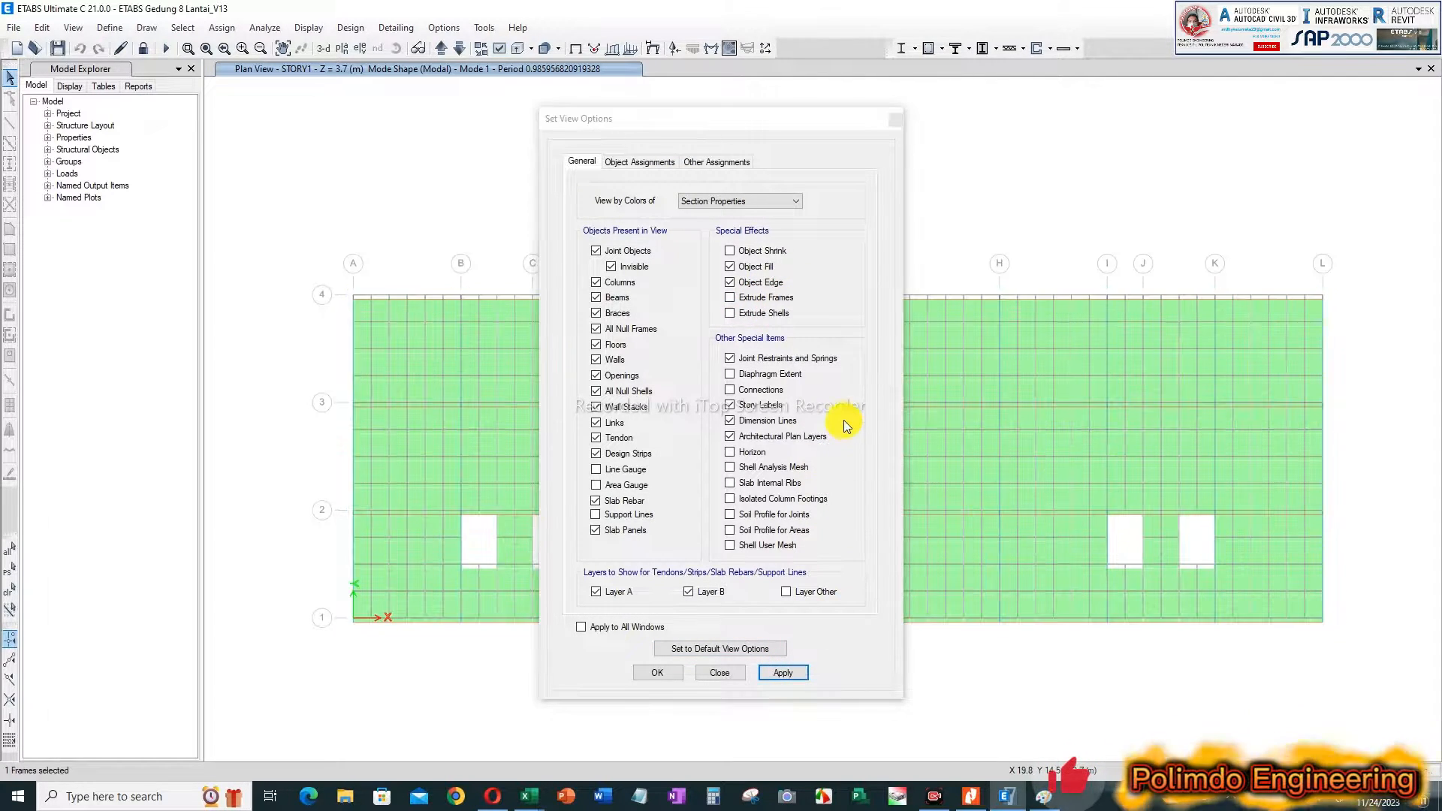
click(643, 675)
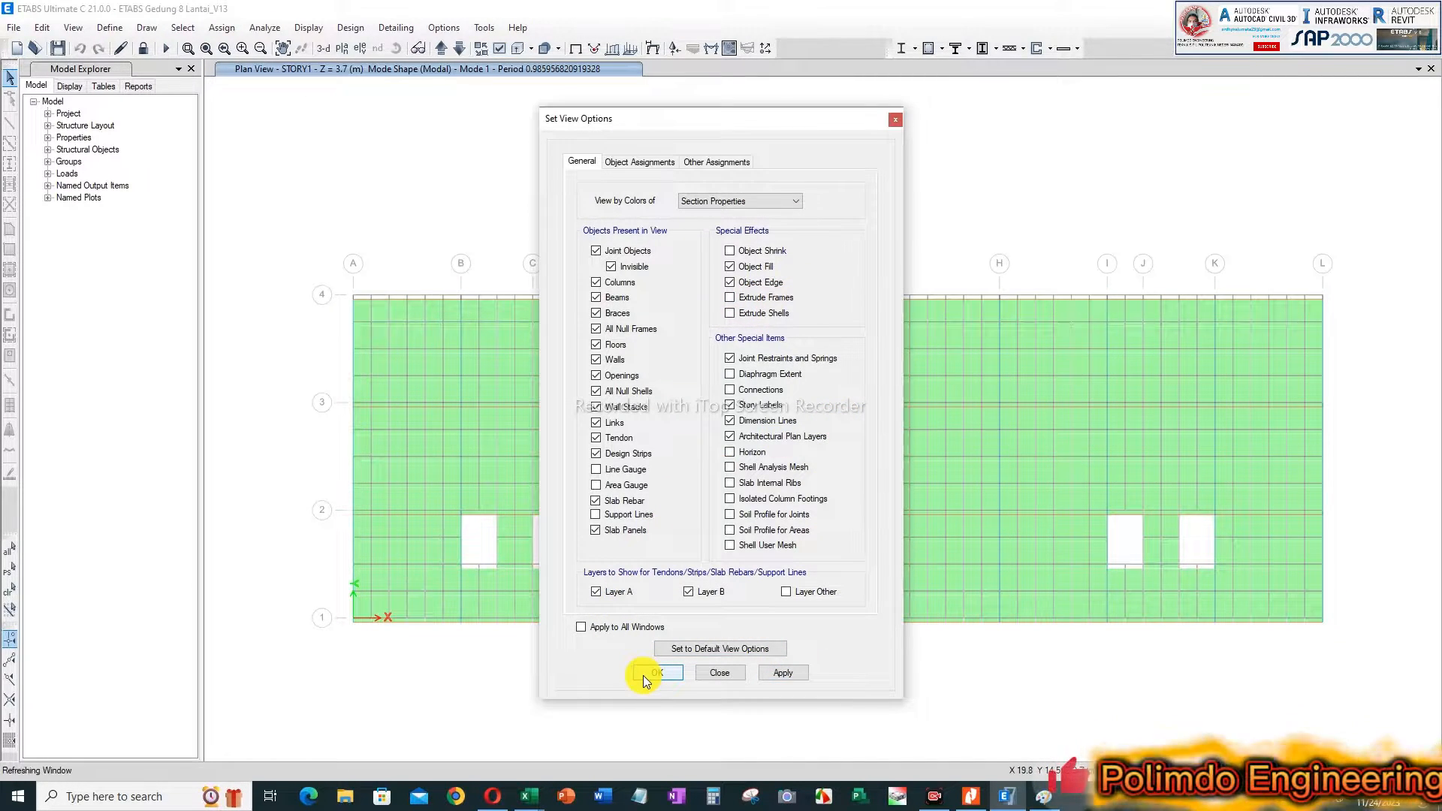
Step: Examine the mode 1 deformed shape in the 3-D view, looking closely at the column bases near grids 1 and 2
mouse_move(356, 300)
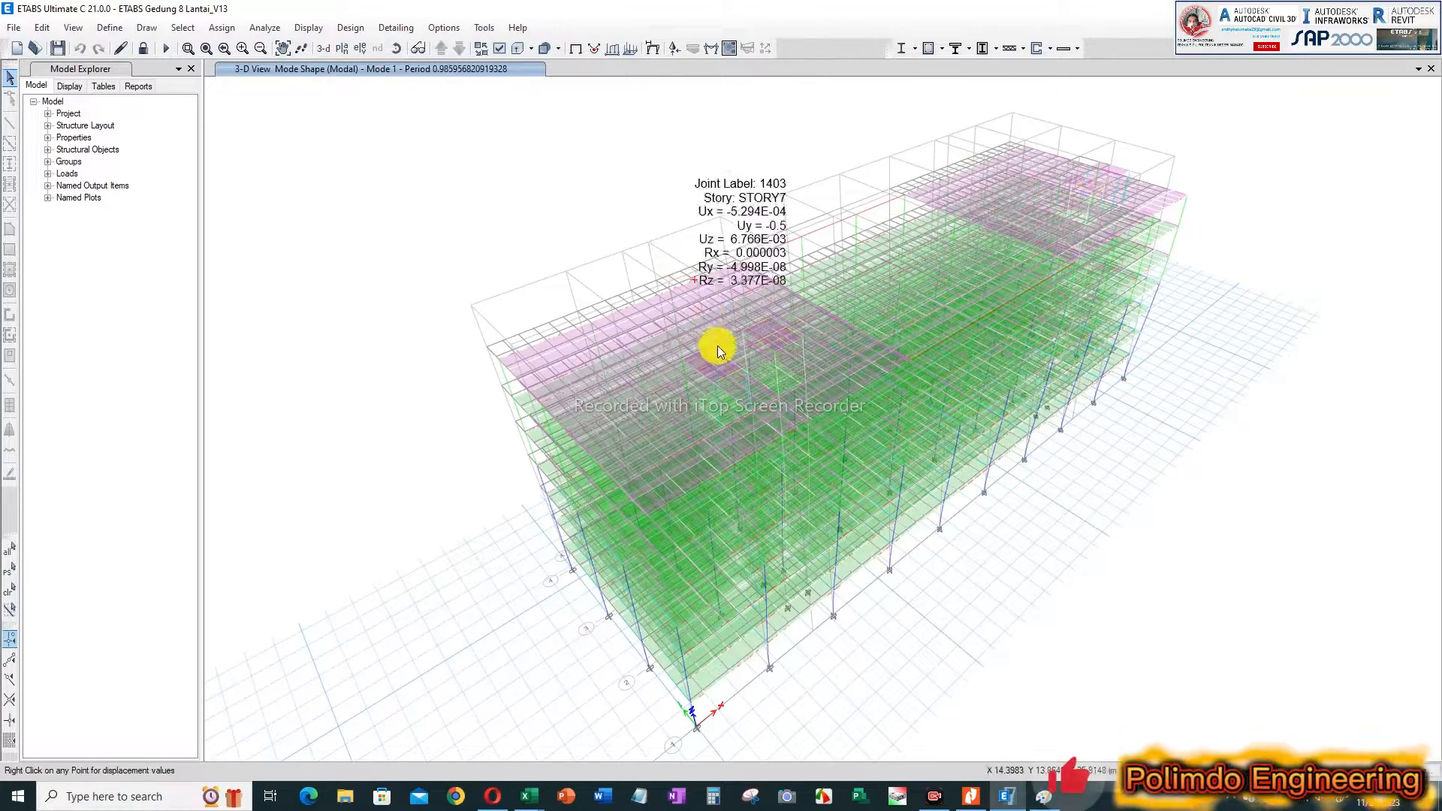
shift+middle_drag(877, 650, 958, 522)
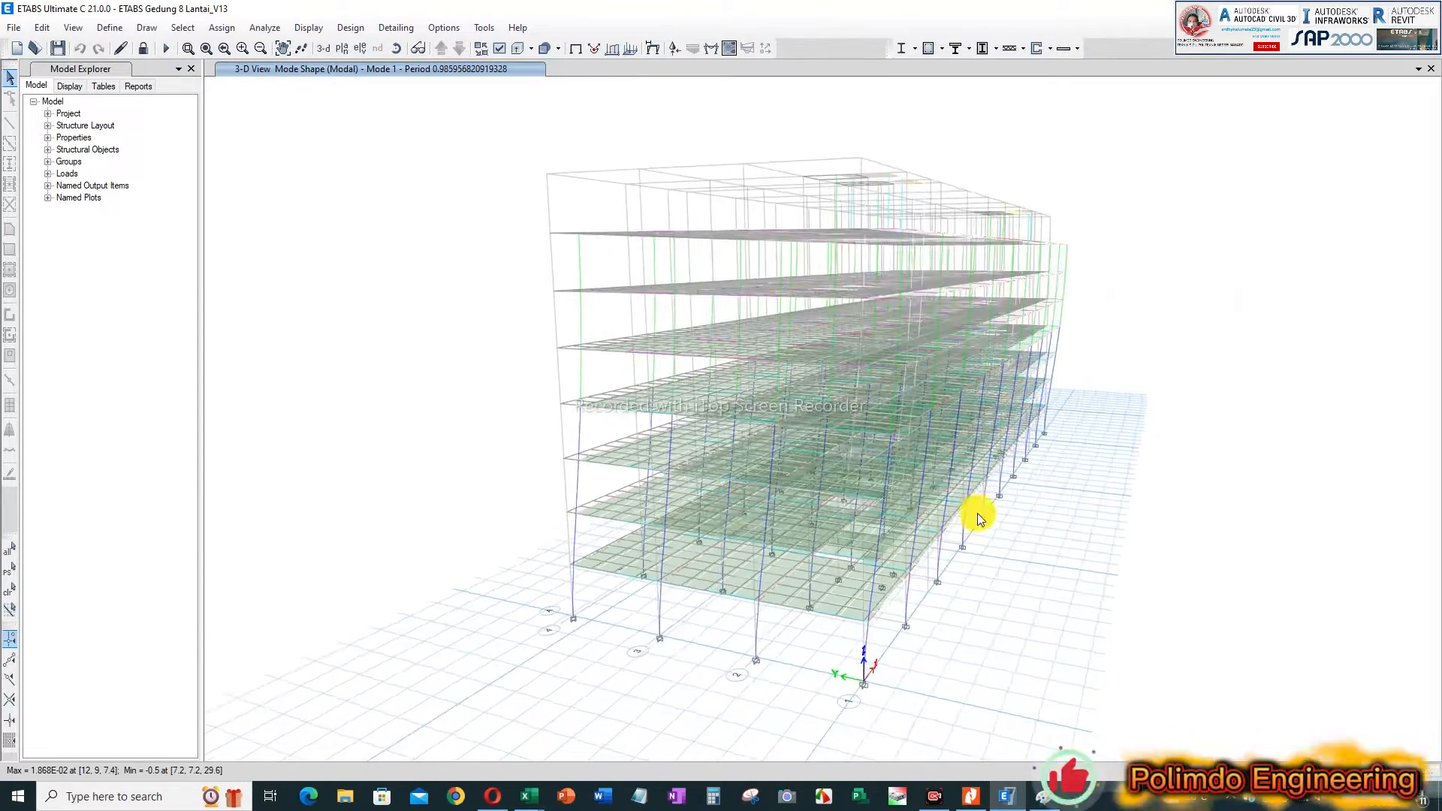
scroll(857, 677, up, 4)
scroll(858, 677, up, 4)
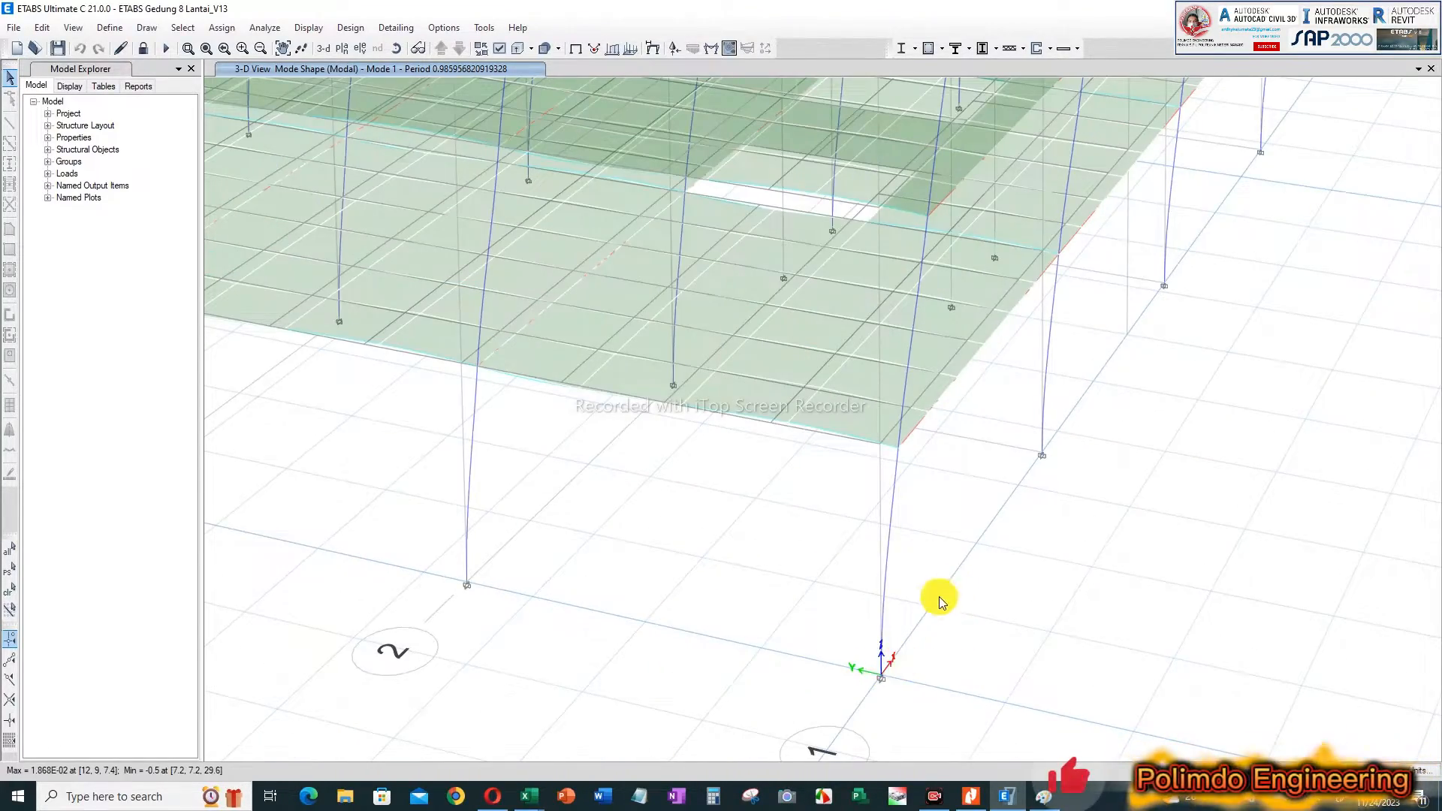
scroll(948, 597, down, 8)
scroll(925, 629, up, 5)
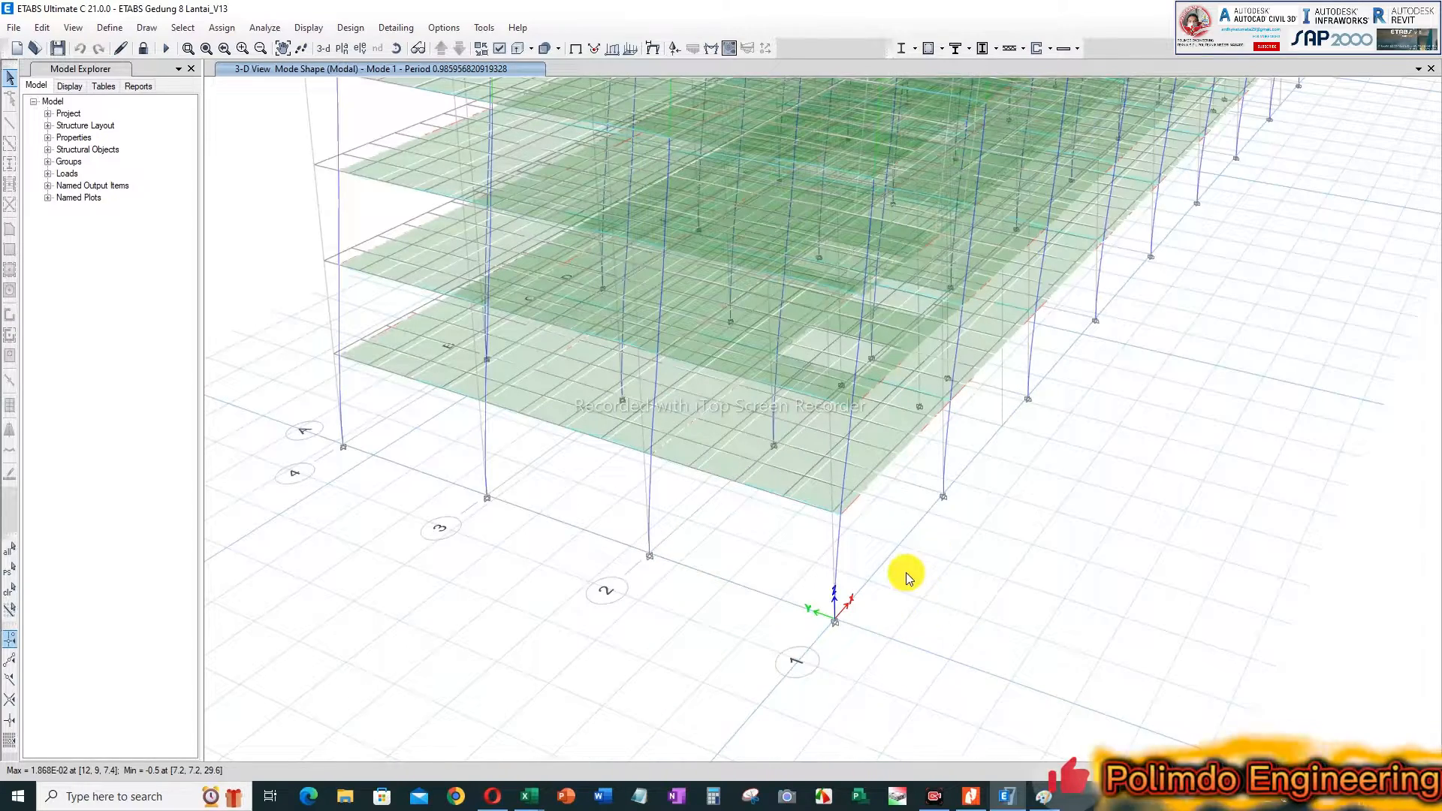
middle_drag(905, 572, 901, 601)
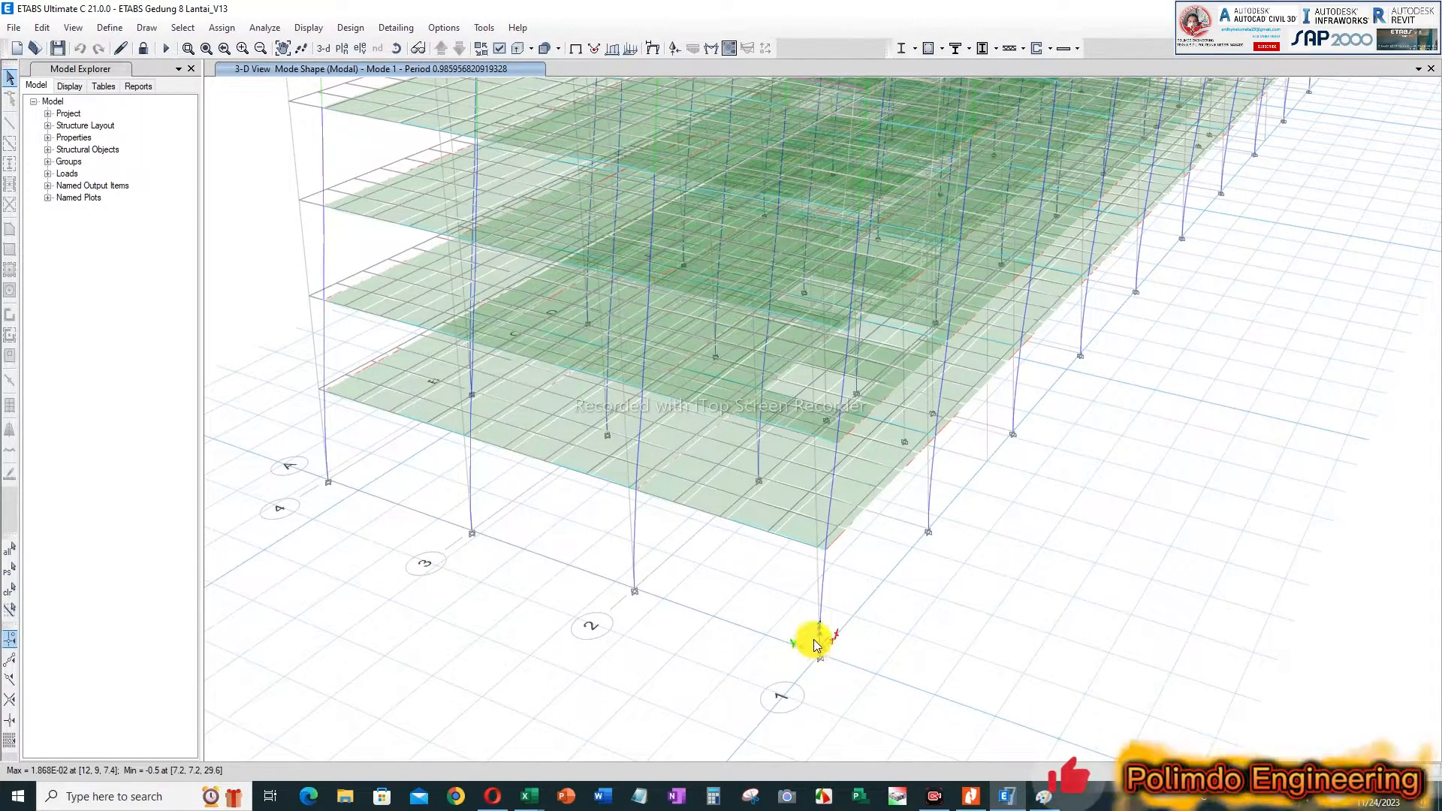
scroll(813, 655, down, 5)
shift+middle_drag(829, 619, 889, 584)
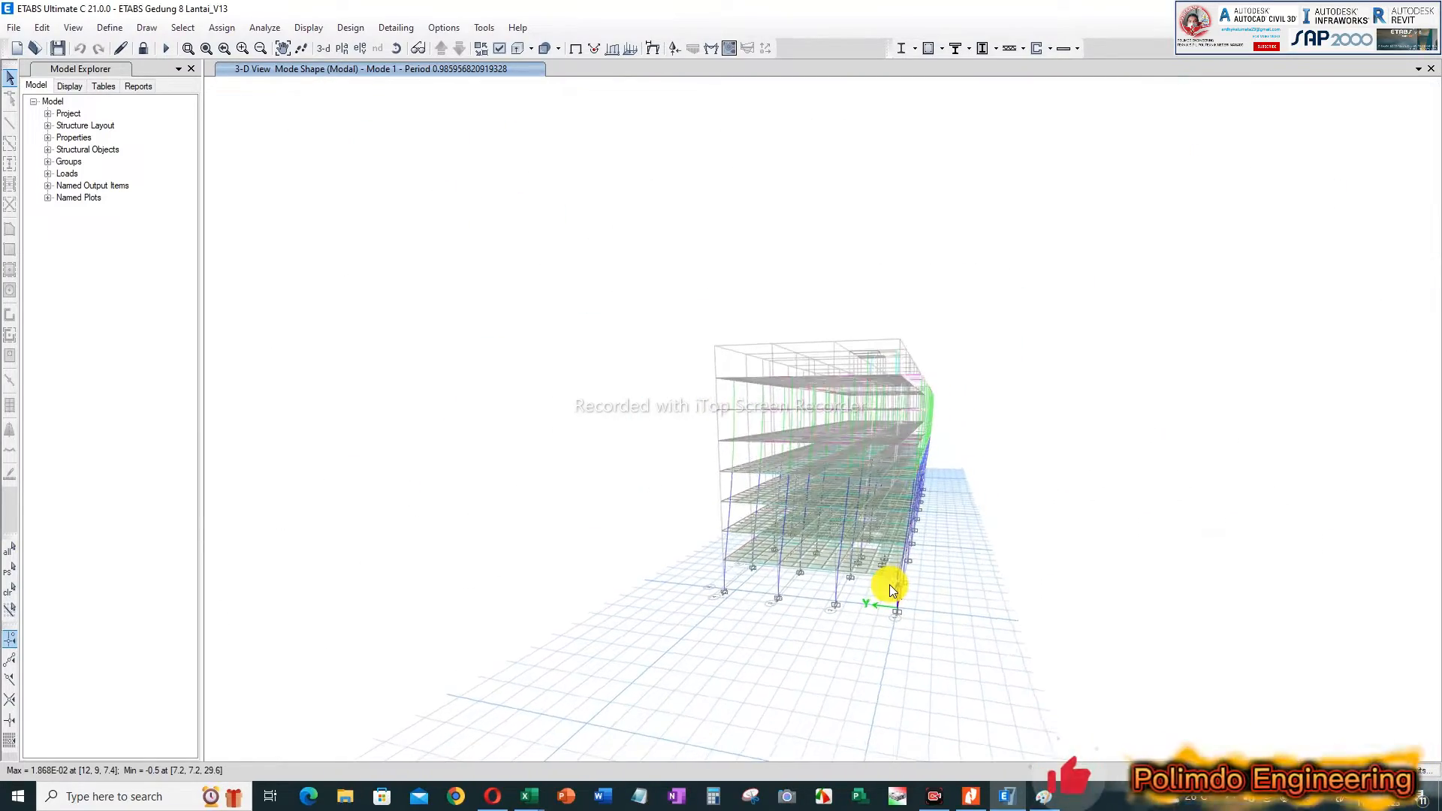
Step: Start the animation of the mode 1 shape in the 3-D view as seen from the building's short side
scroll(889, 584, up, 3)
mouse_move(714, 315)
shift+middle_down()
mouse_move(744, 323)
mouse_move(718, 325)
shift+middle_up()
click(1172, 770)
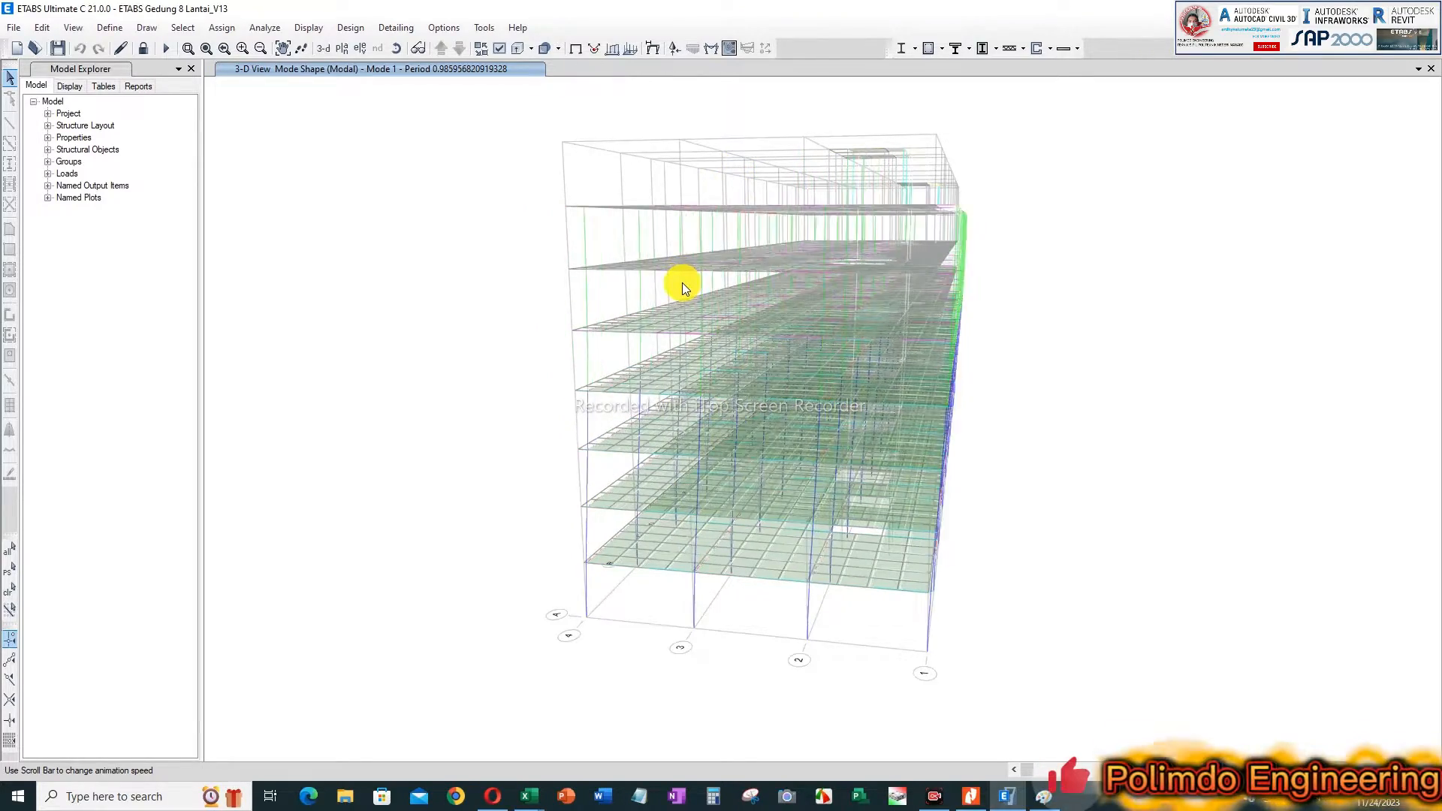
mouse_move(669, 281)
shift+middle_down()
mouse_move(750, 291)
mouse_move(671, 289)
shift+middle_up()
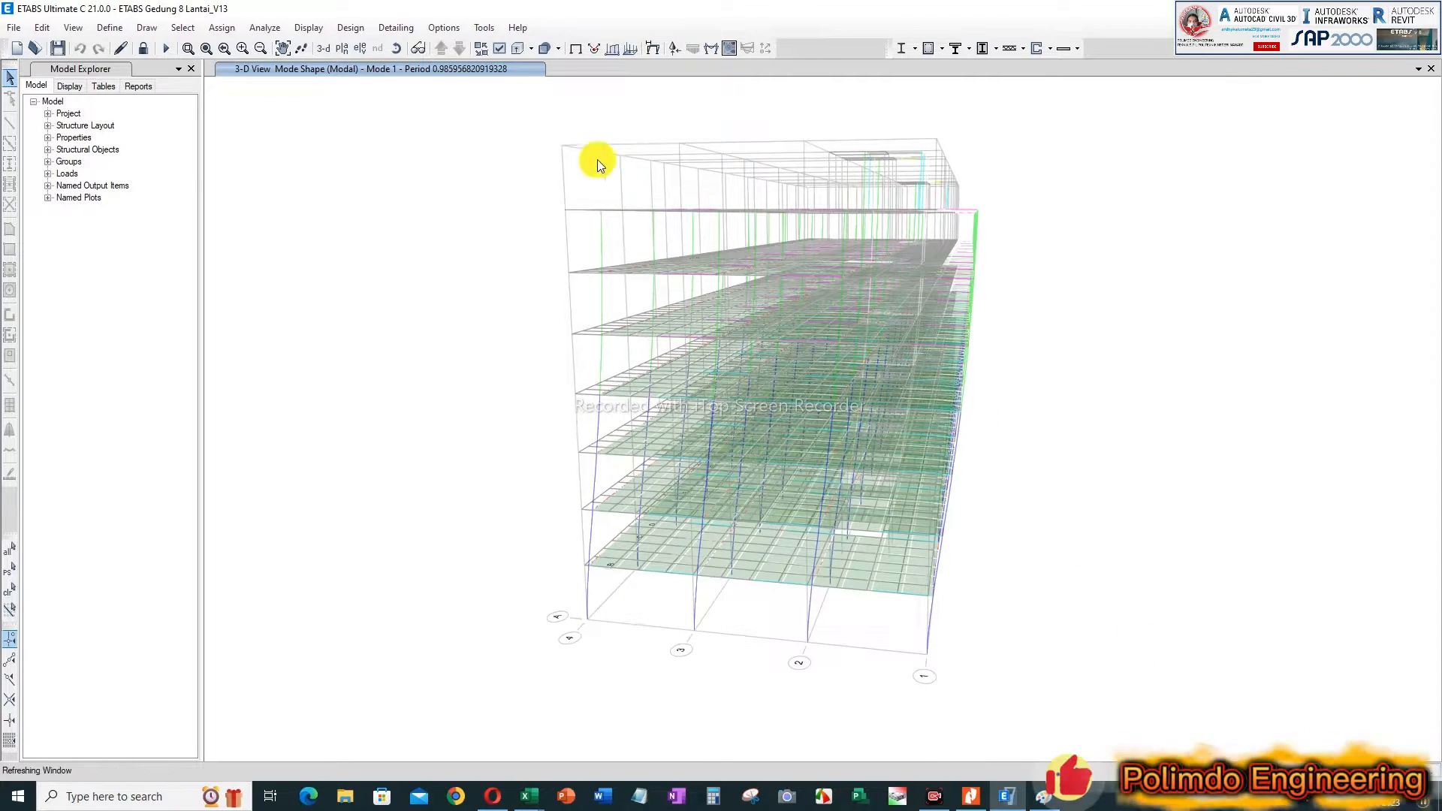
Step: Display the deformed shape of the Modal case for mode 2 in the 3-D view and animate it
click(308, 28)
click(345, 96)
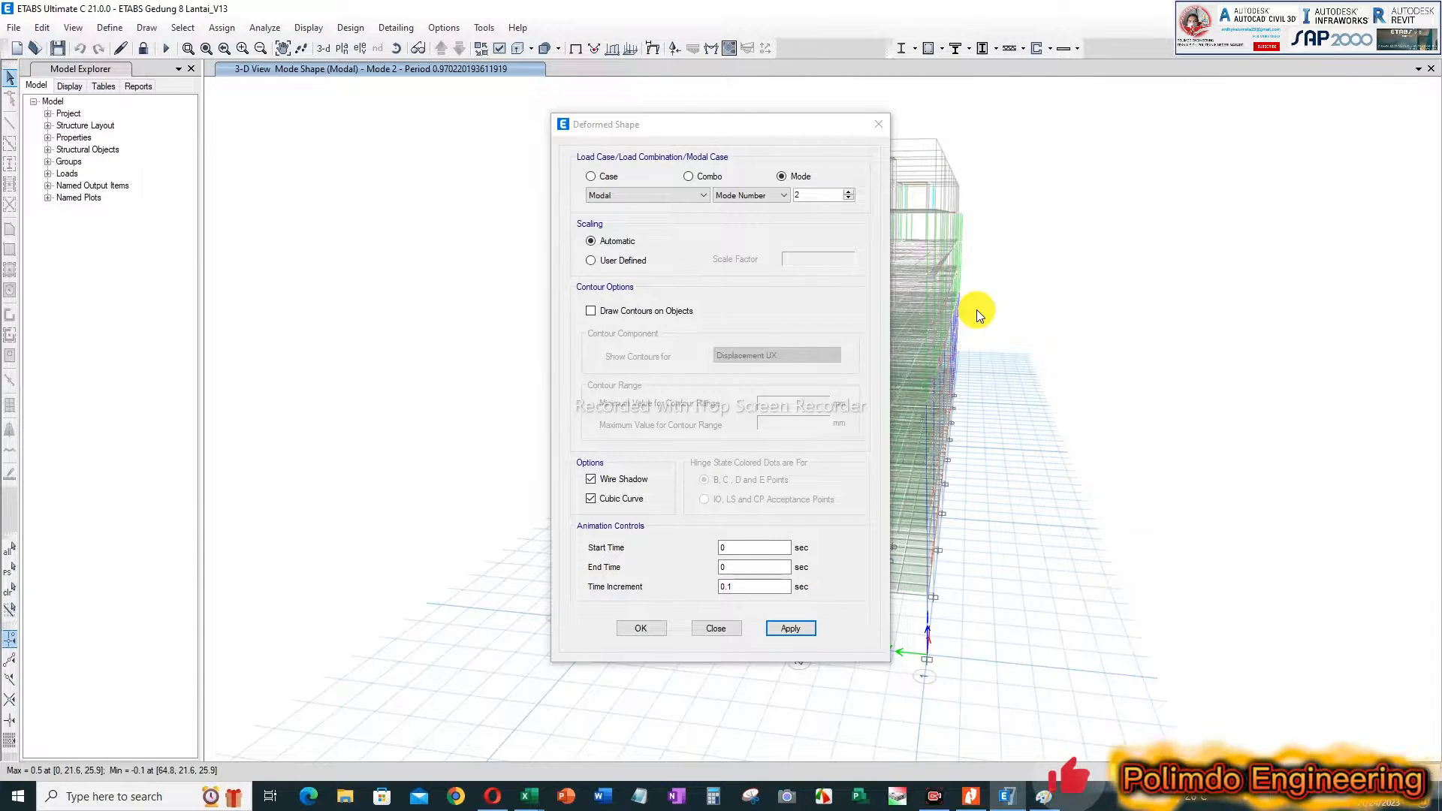
click(646, 629)
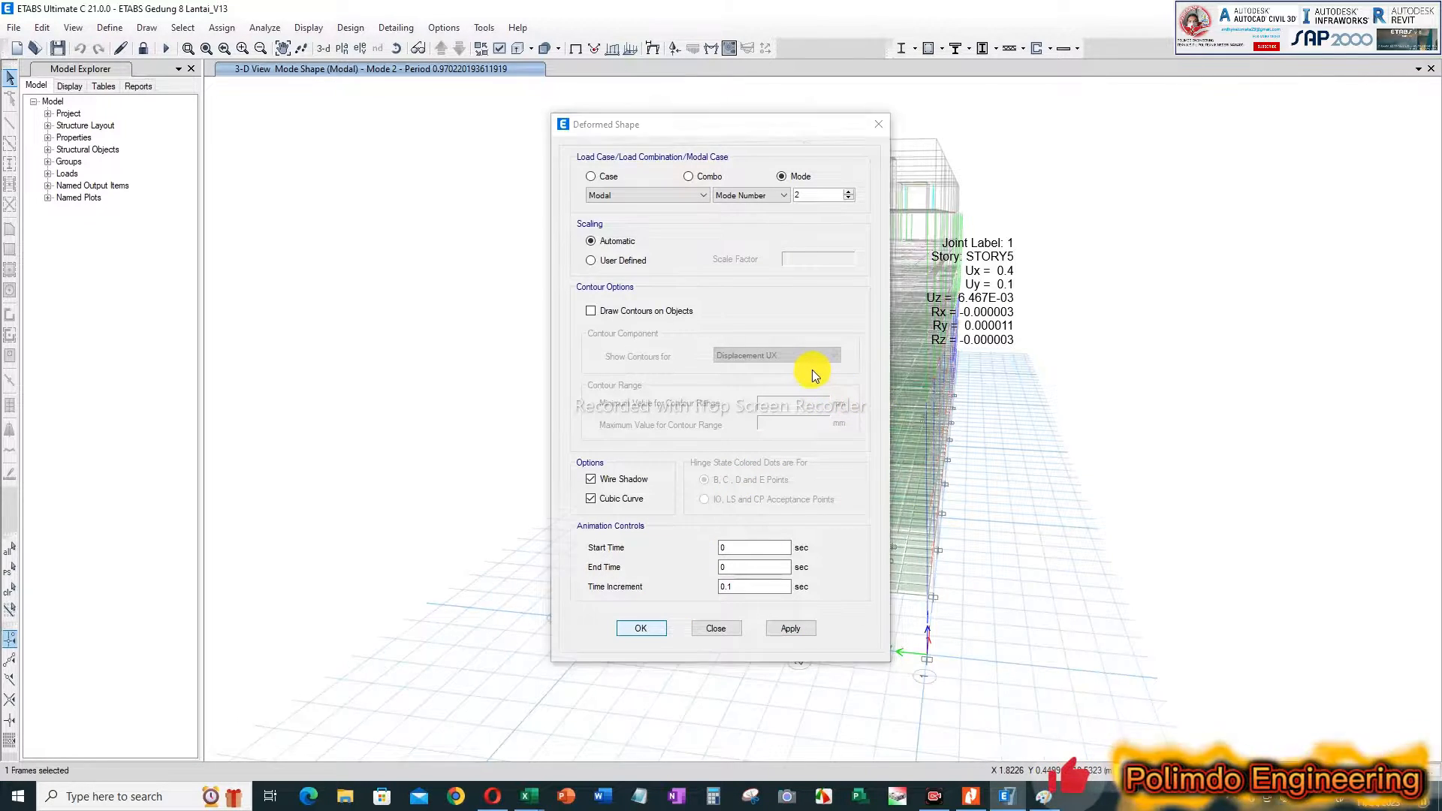
shift+middle_drag(944, 493, 800, 511)
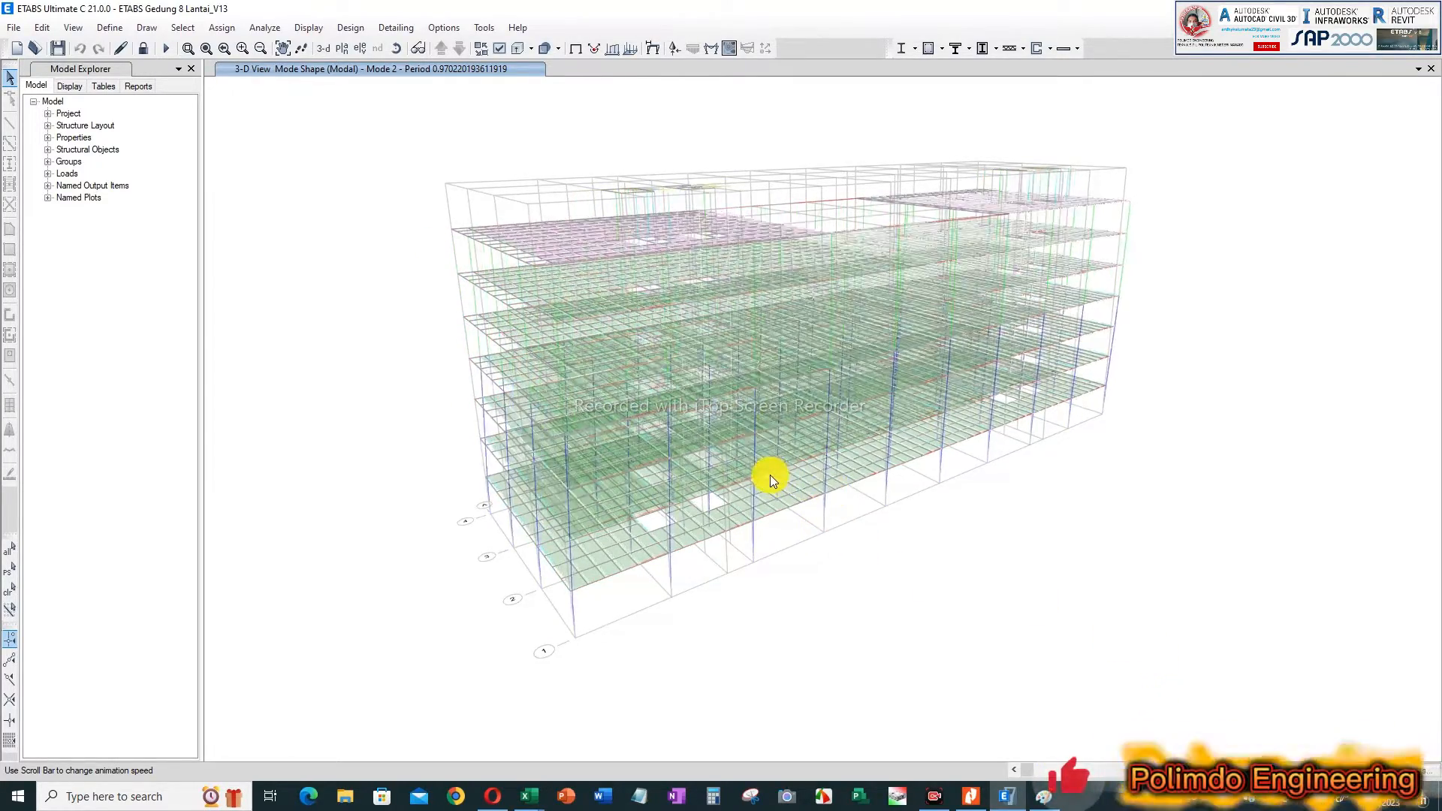
shift+middle_drag(781, 466, 836, 470)
shift+middle_drag(751, 457, 879, 447)
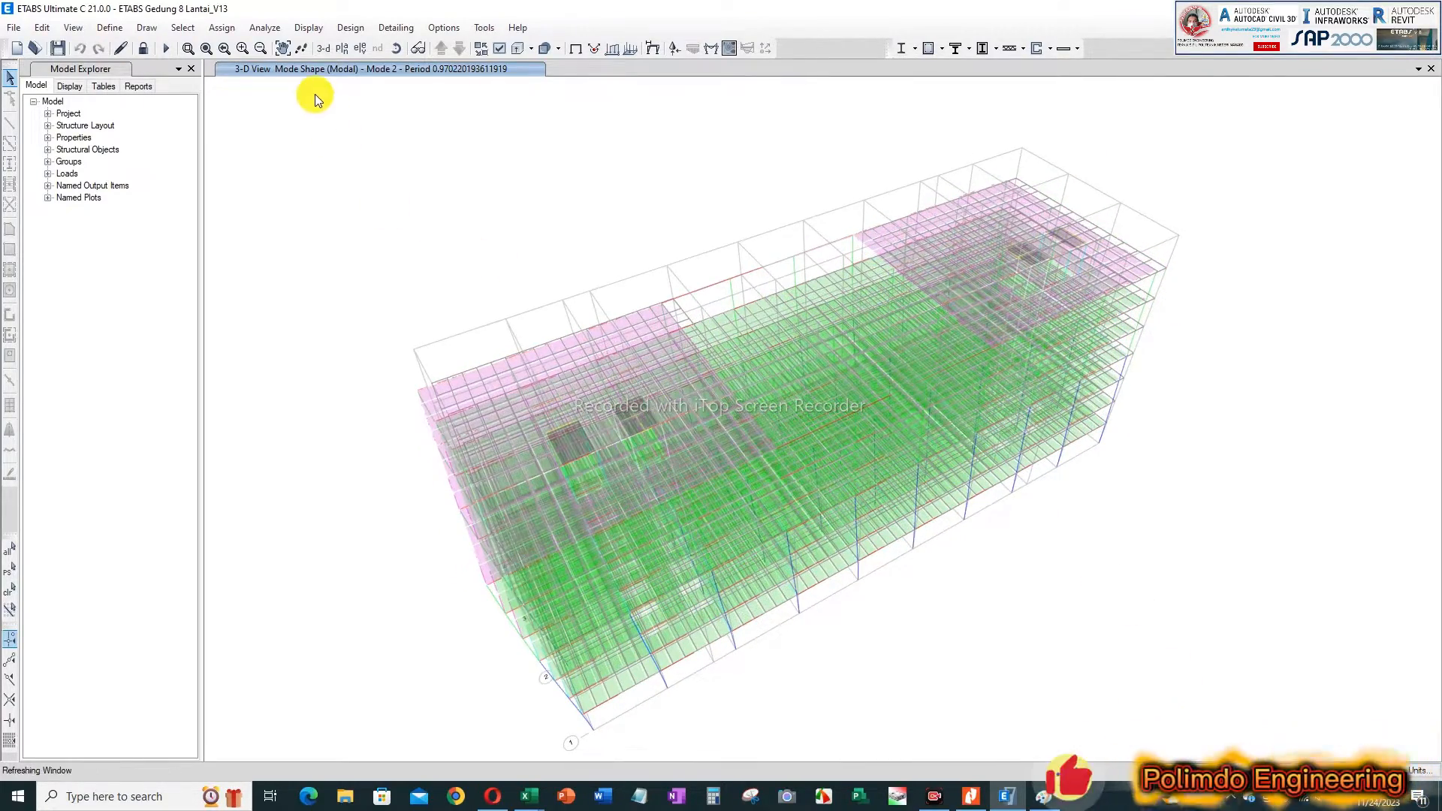
Step: Display the deformed shape of the Modal case for mode 3 in the 3-D view
click(307, 34)
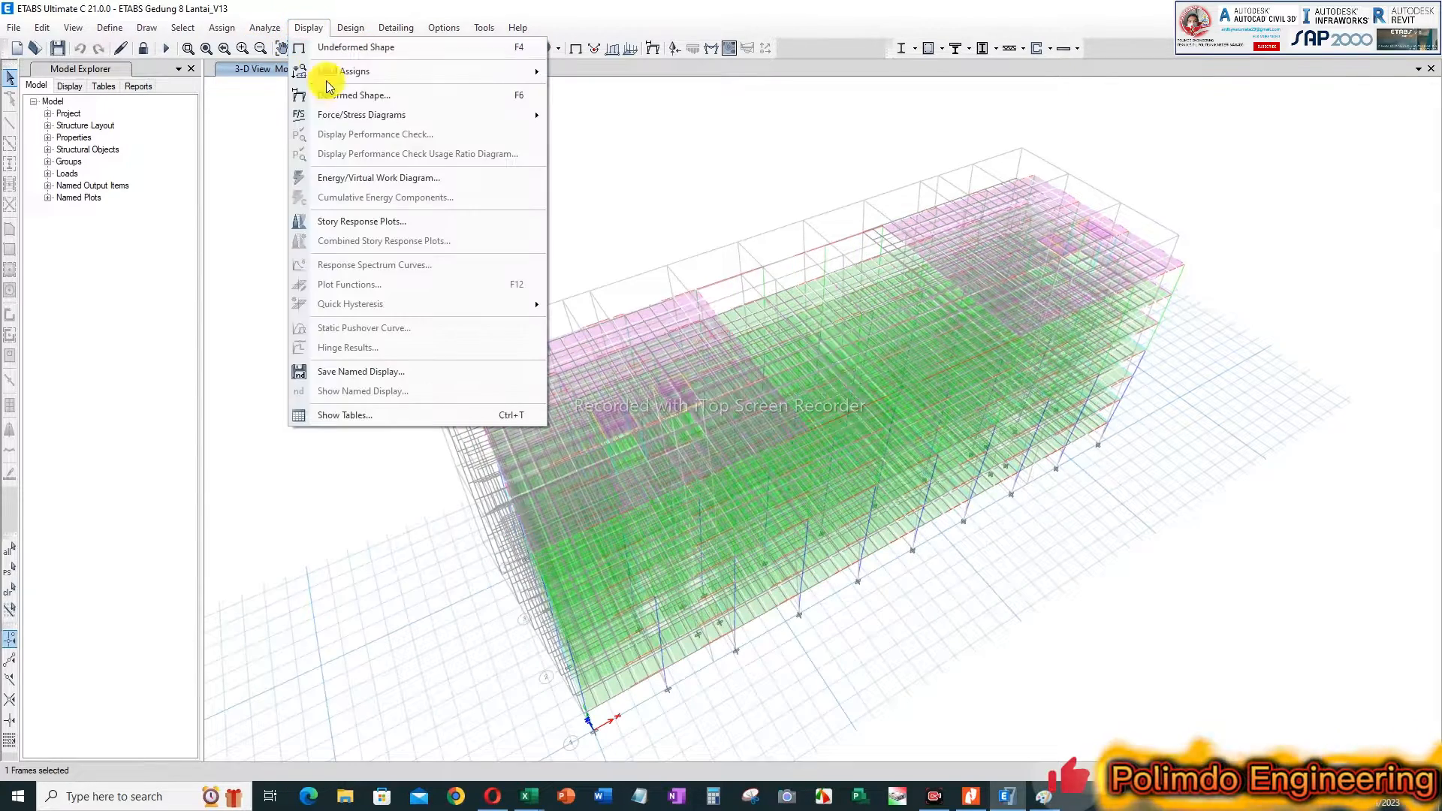
click(418, 109)
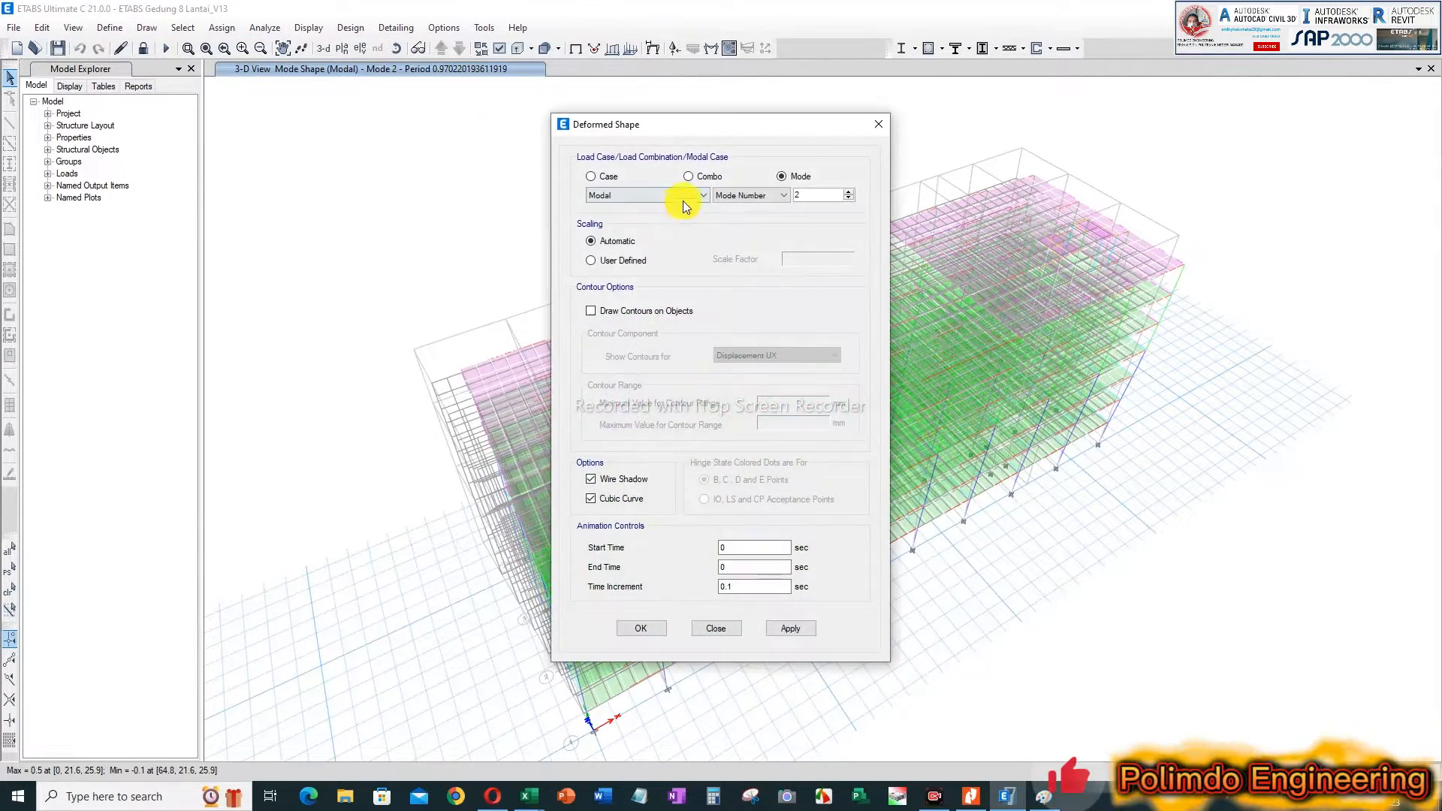
click(849, 192)
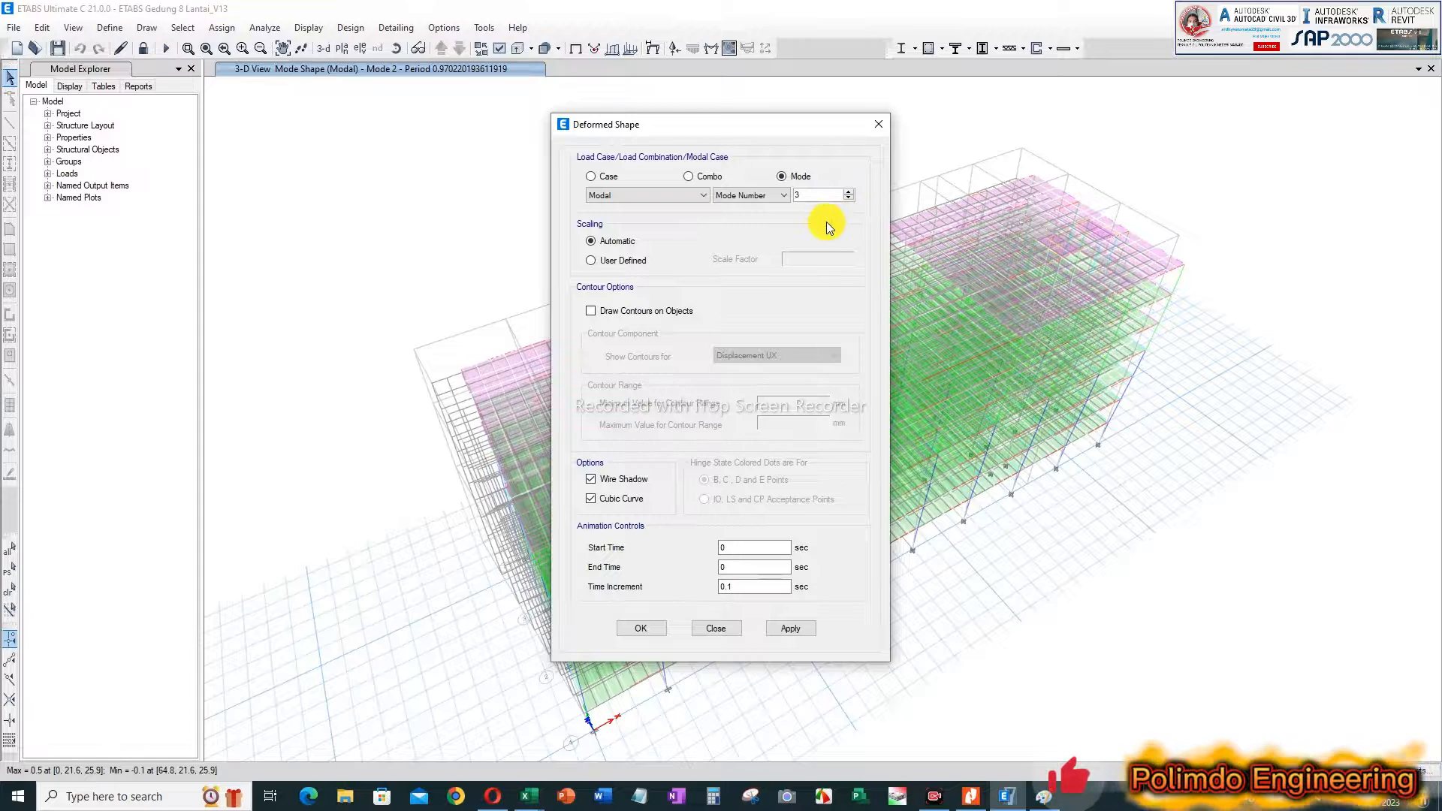
click(790, 629)
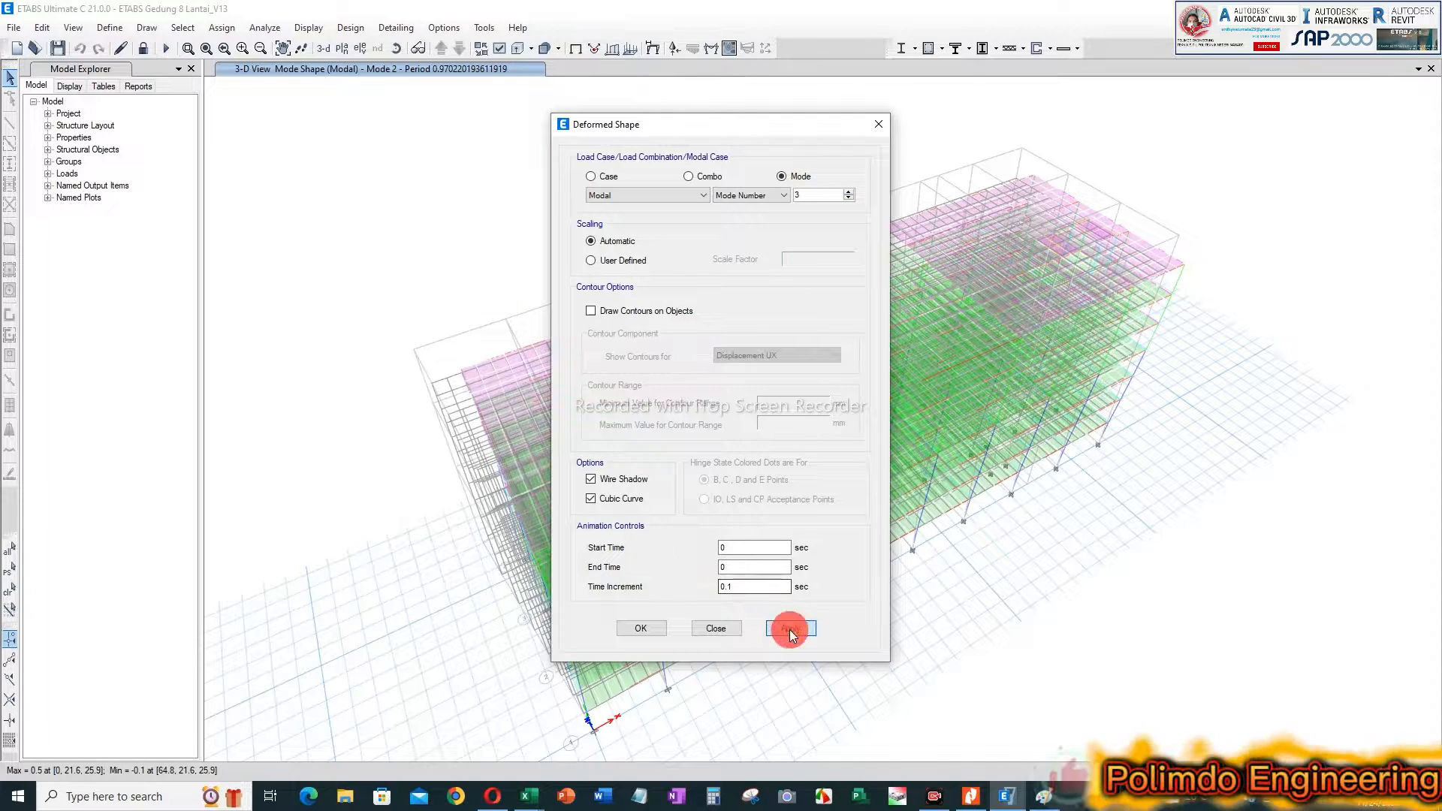
click(642, 629)
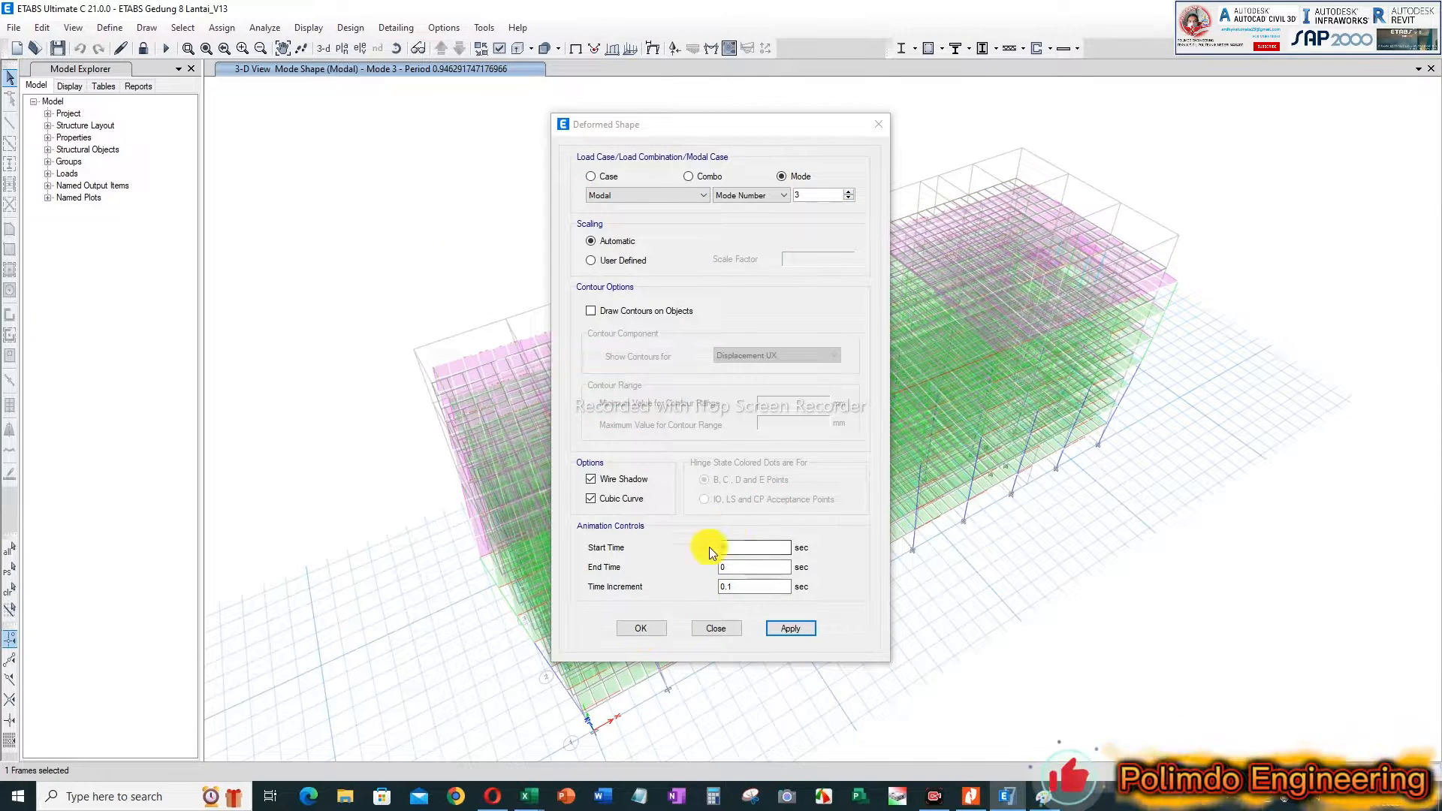
click(660, 627)
Step: Switch to Sheet6 in Excel and check the UX and UY mass participation values of mode 3 (E9:F9)
mouse_move(530, 796)
click(443, 732)
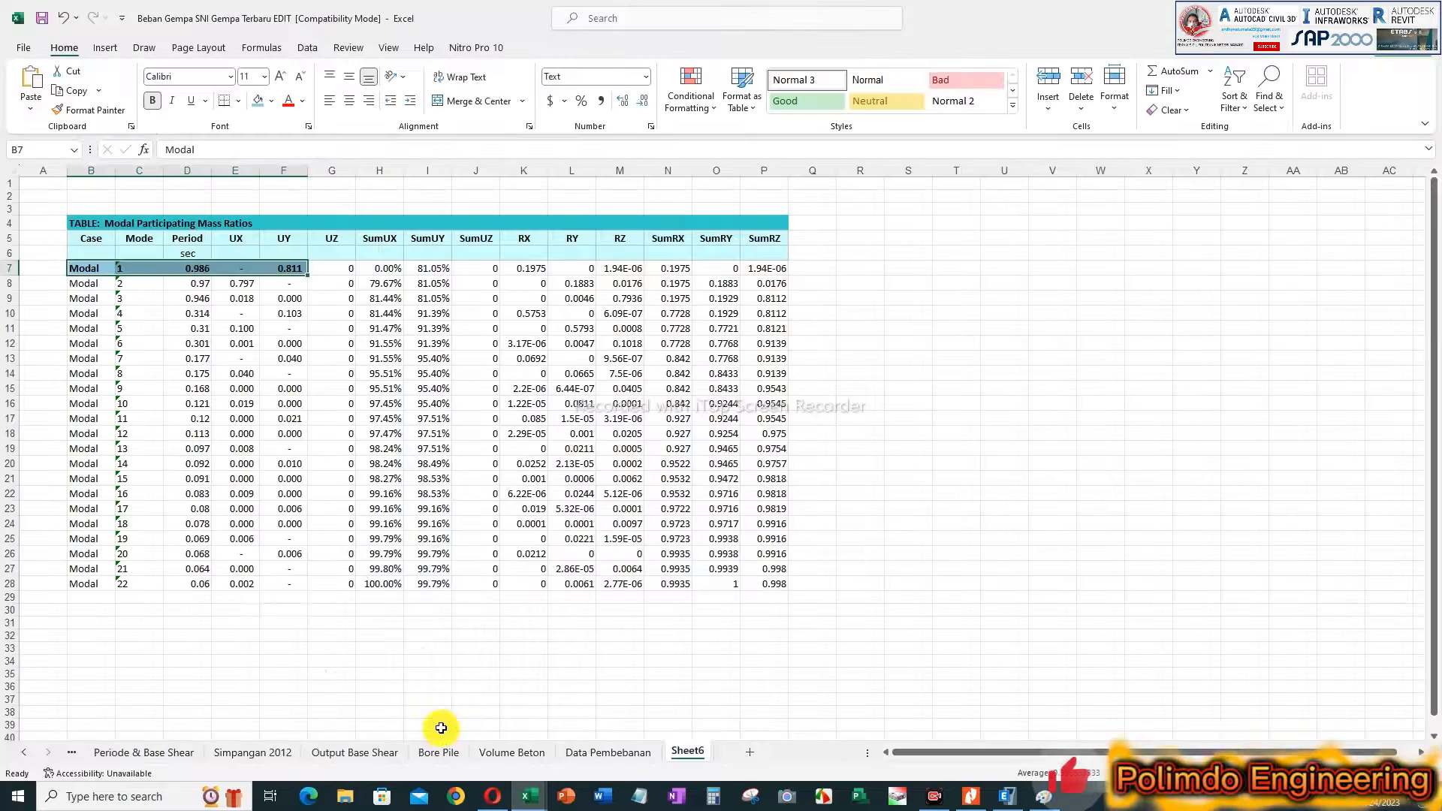
click(155, 313)
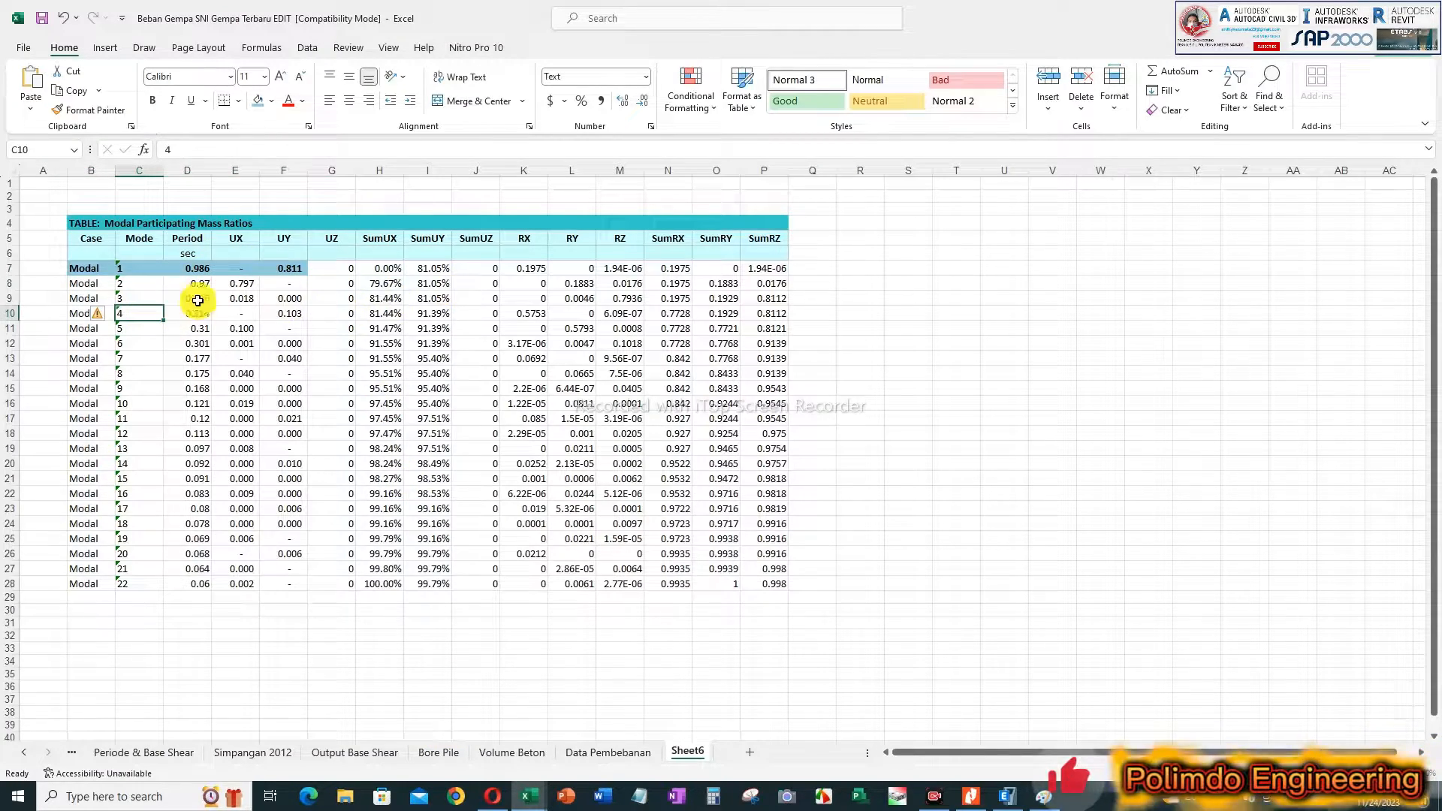
drag(65, 303, 380, 297)
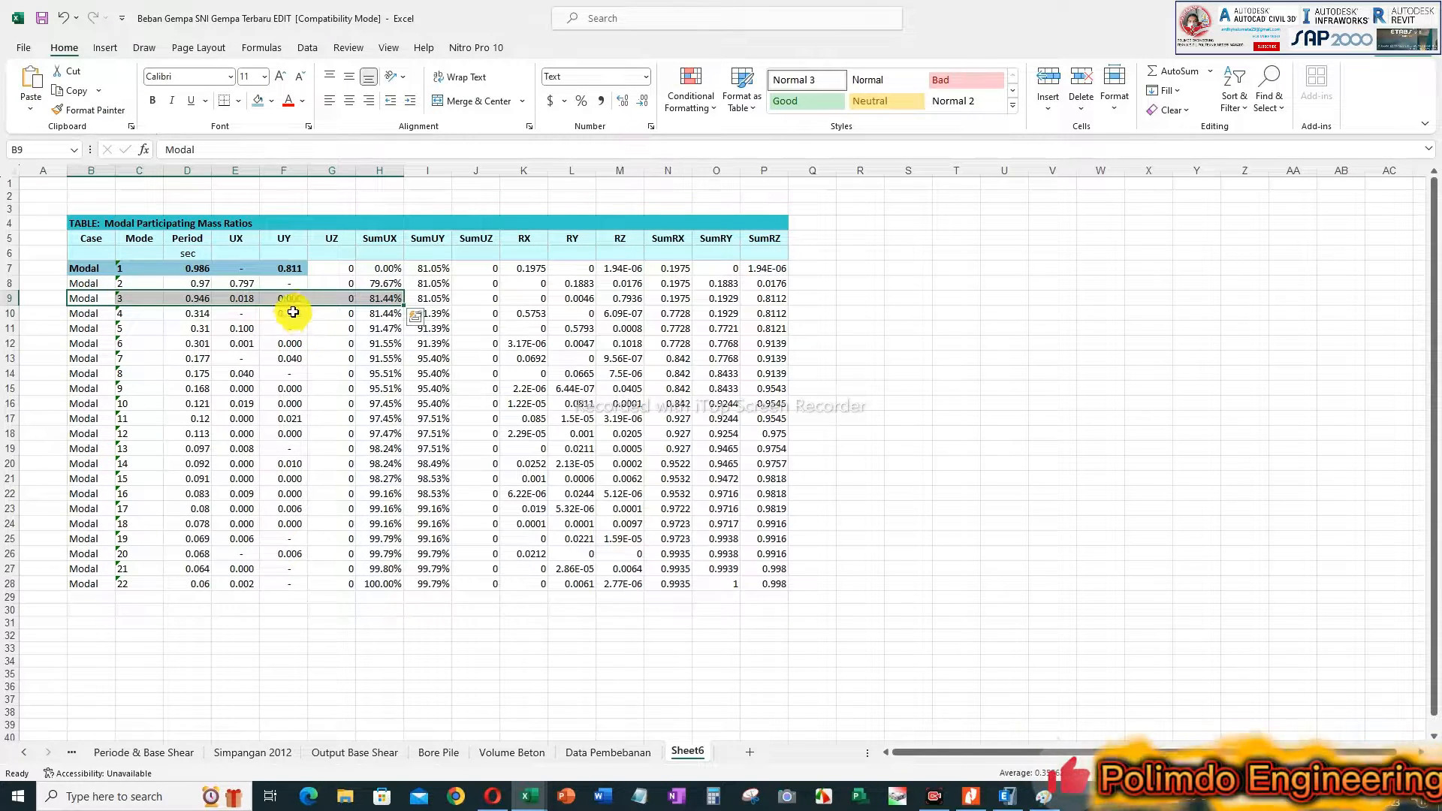
click(244, 299)
click(293, 300)
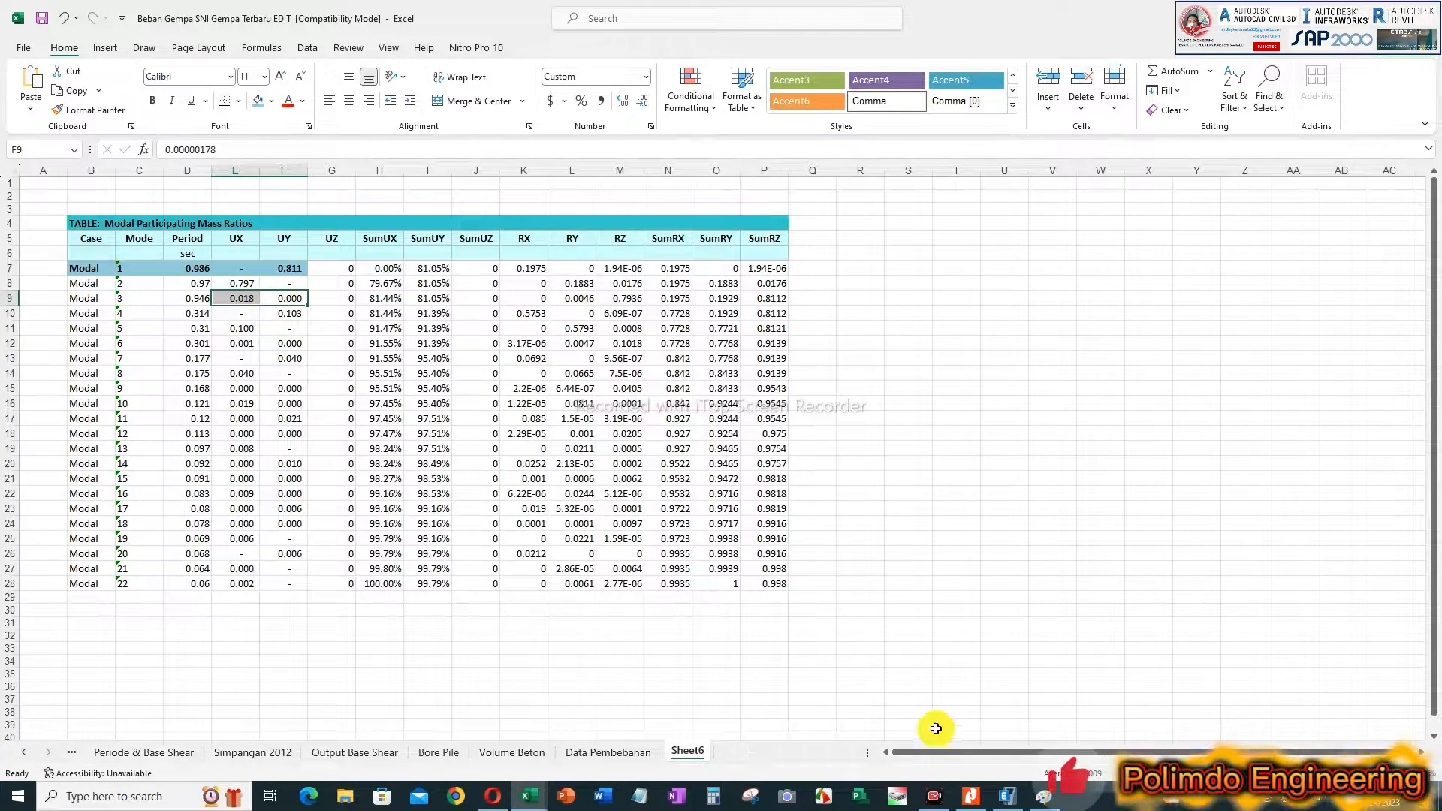
Step: Return to ETABS and examine the mode 3 animation from above and from the building's other side
click(1010, 796)
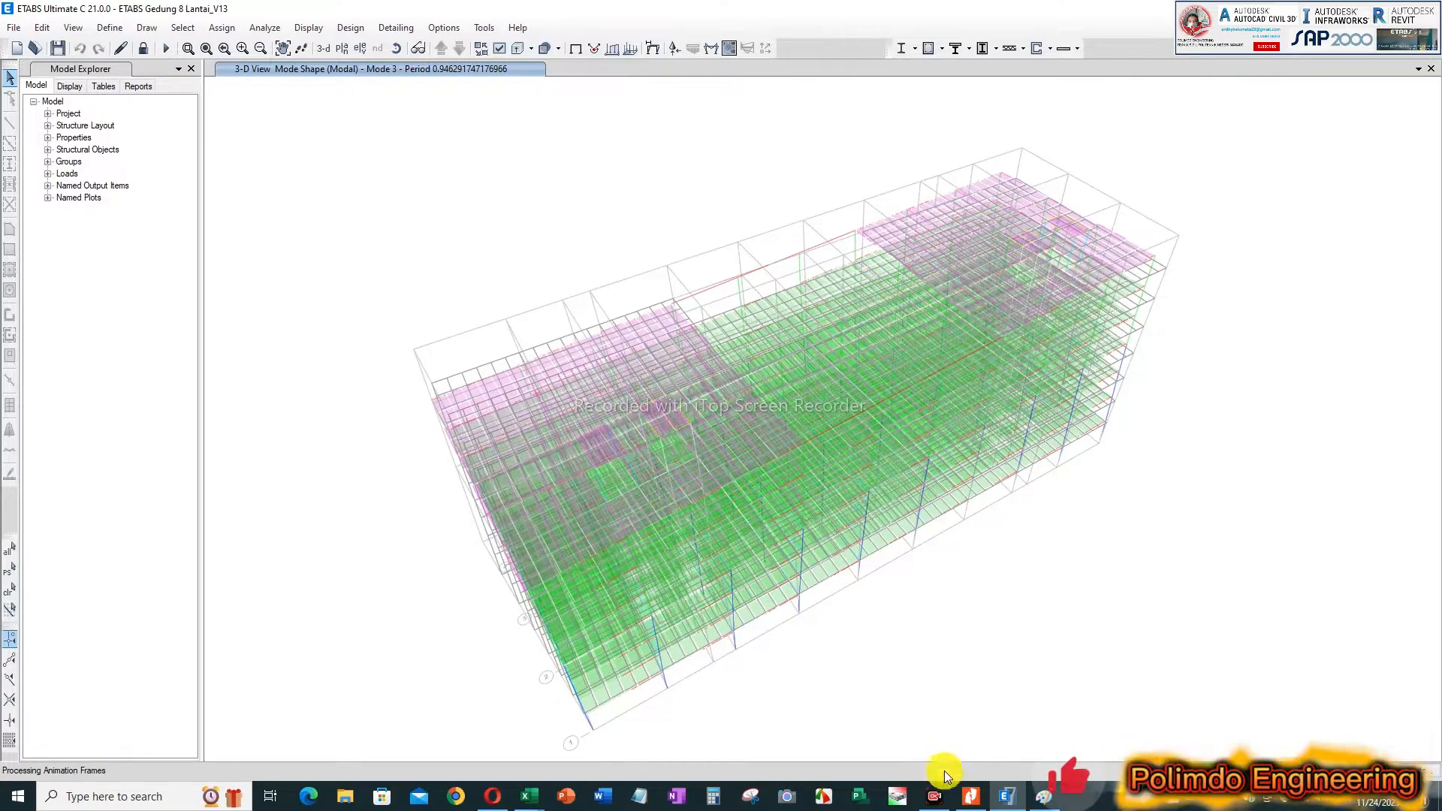
click(971, 797)
click(1007, 797)
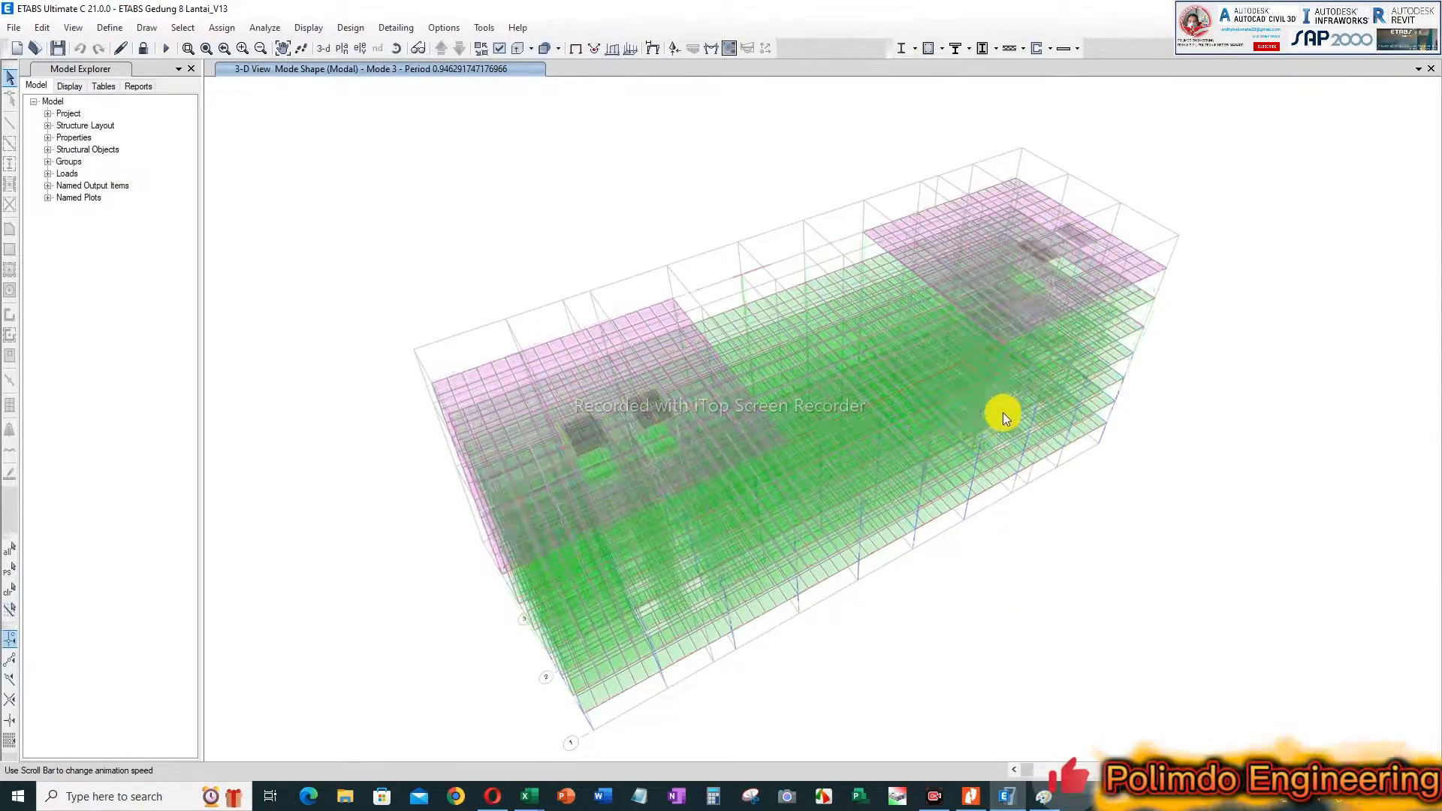
shift+middle_drag(908, 433, 962, 381)
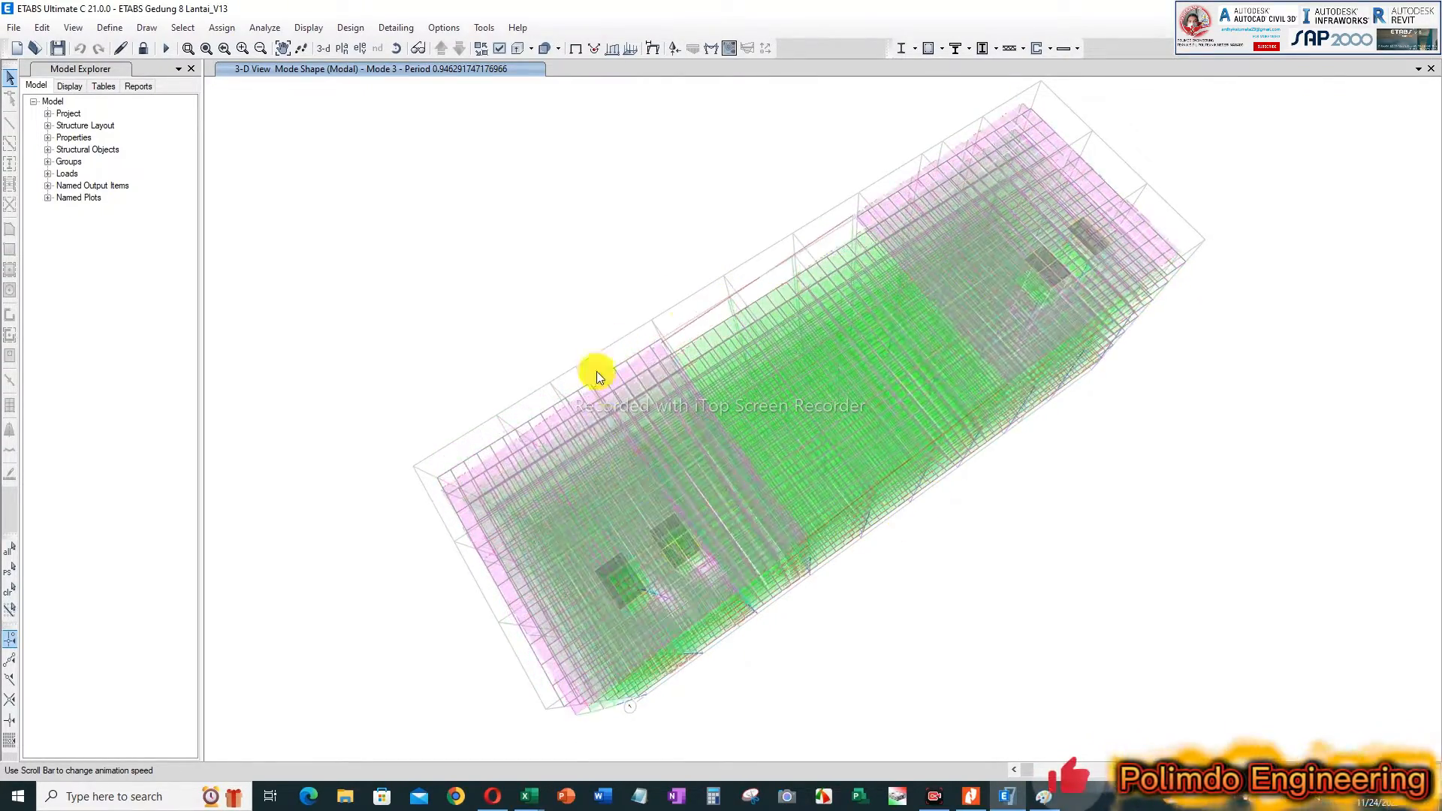
shift+middle_drag(912, 422, 1018, 367)
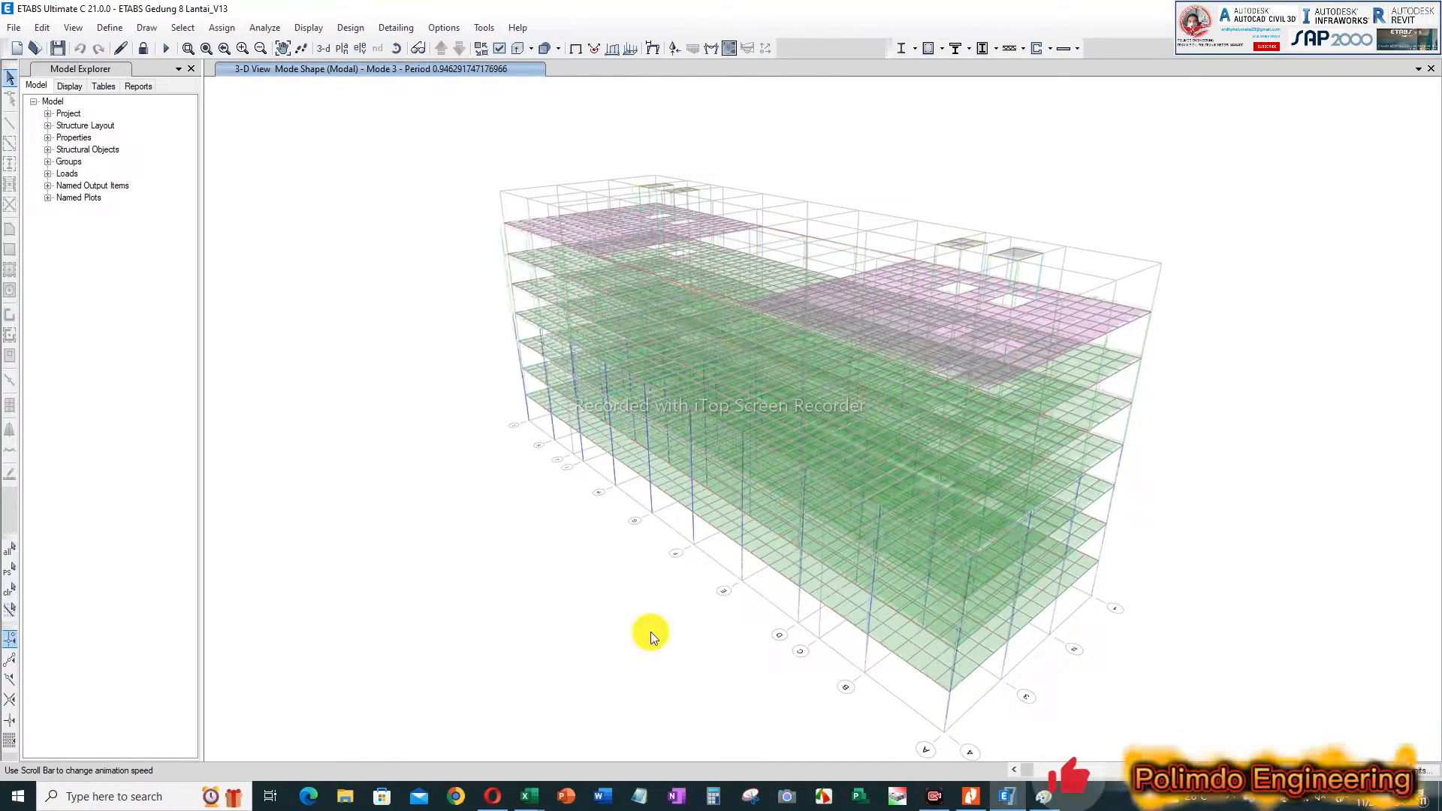
Step: Check the viewer's questions in the YouTube Studio comments and return to the mode 3 animation in ETABS
click(493, 796)
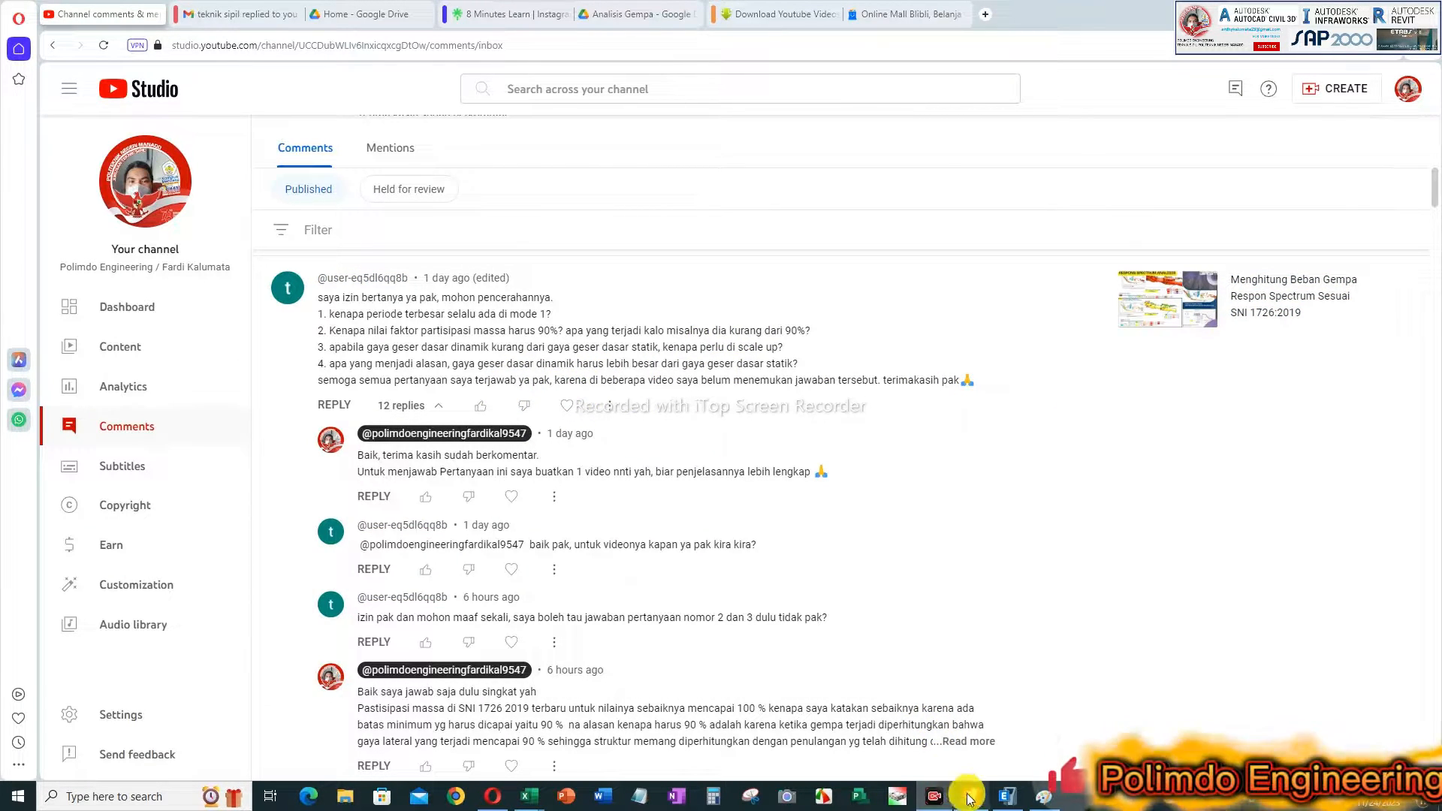
click(1006, 797)
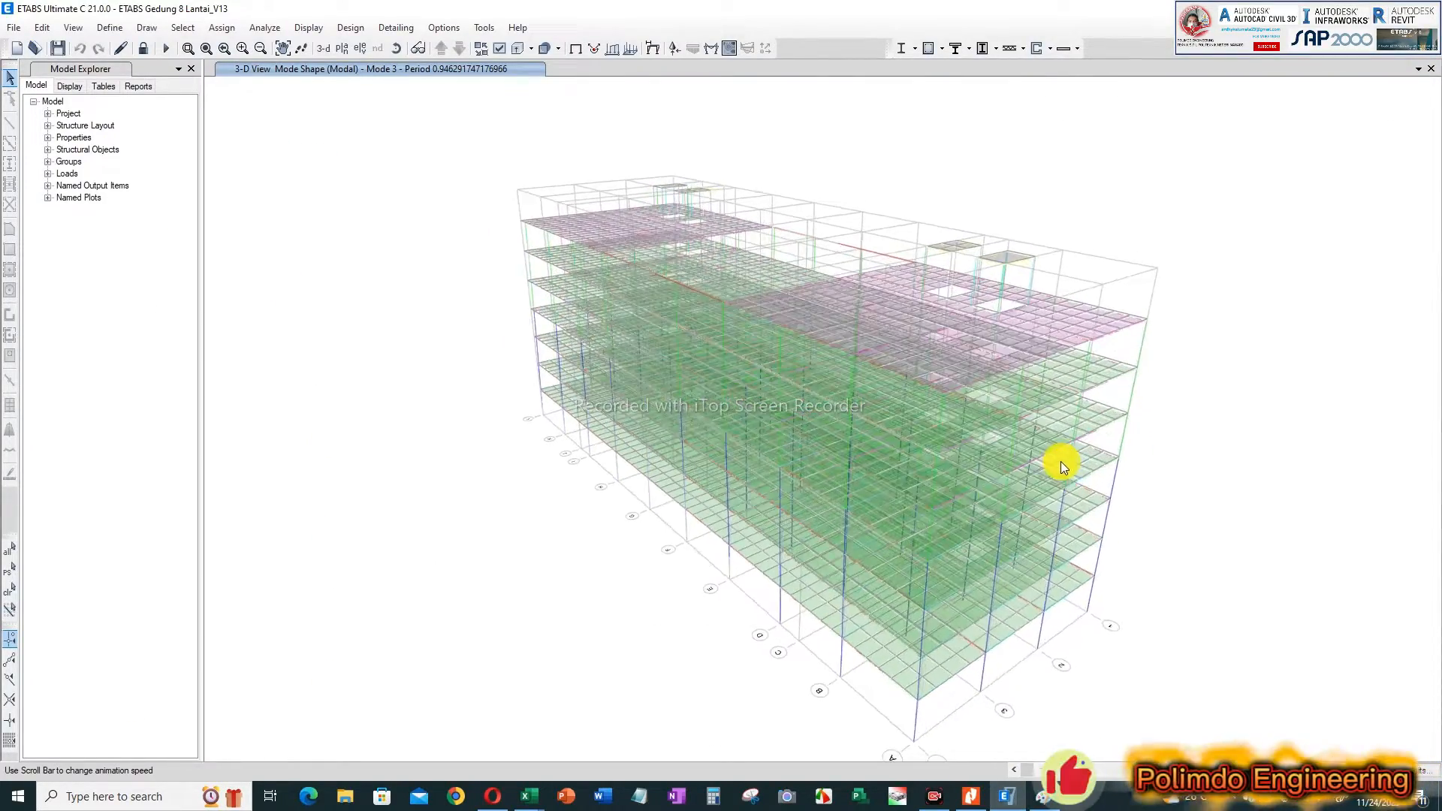
shift+middle_drag(1048, 462, 813, 452)
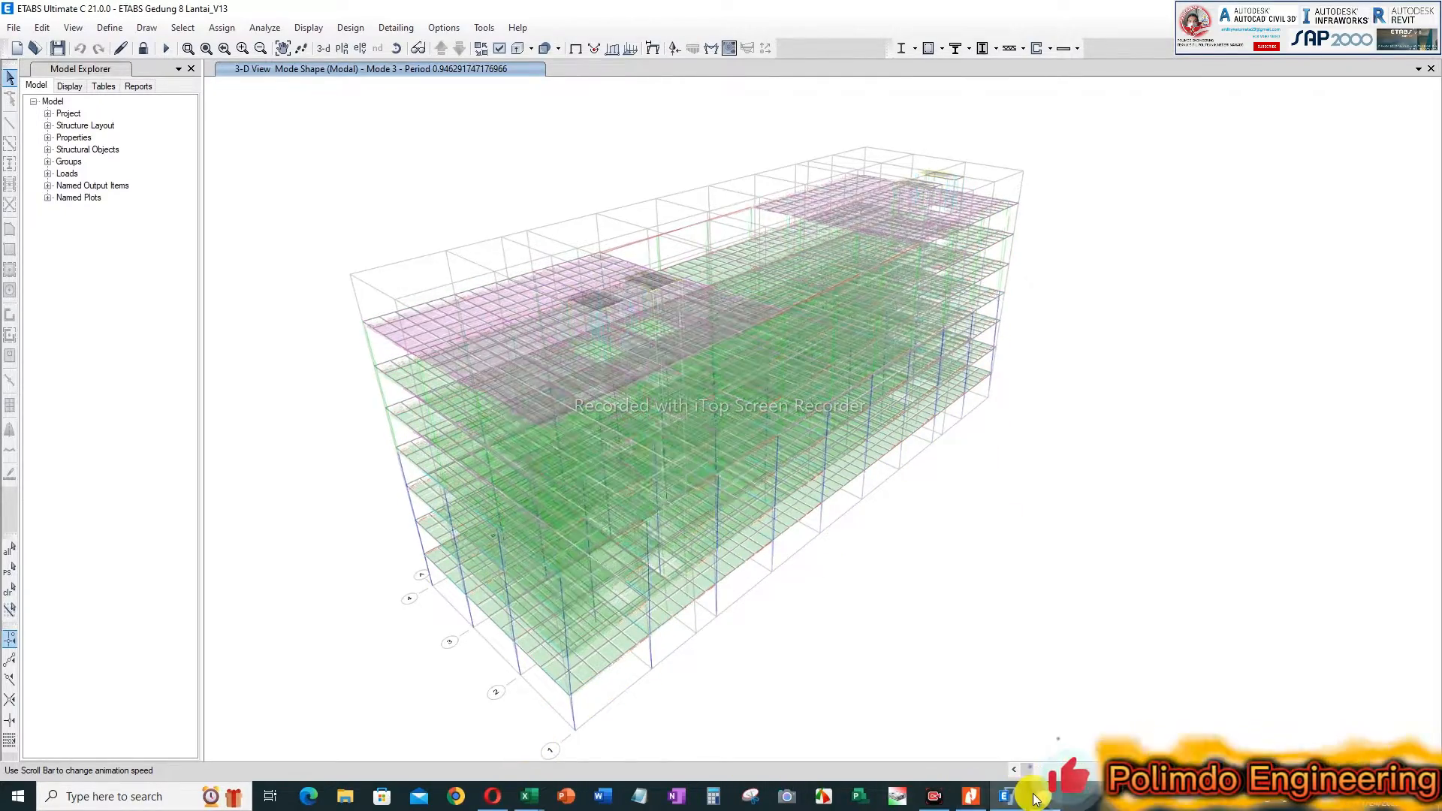
Step: Leave ETABS and switch to Sheet6 of the Beban Gempa workbook in Excel
click(1006, 802)
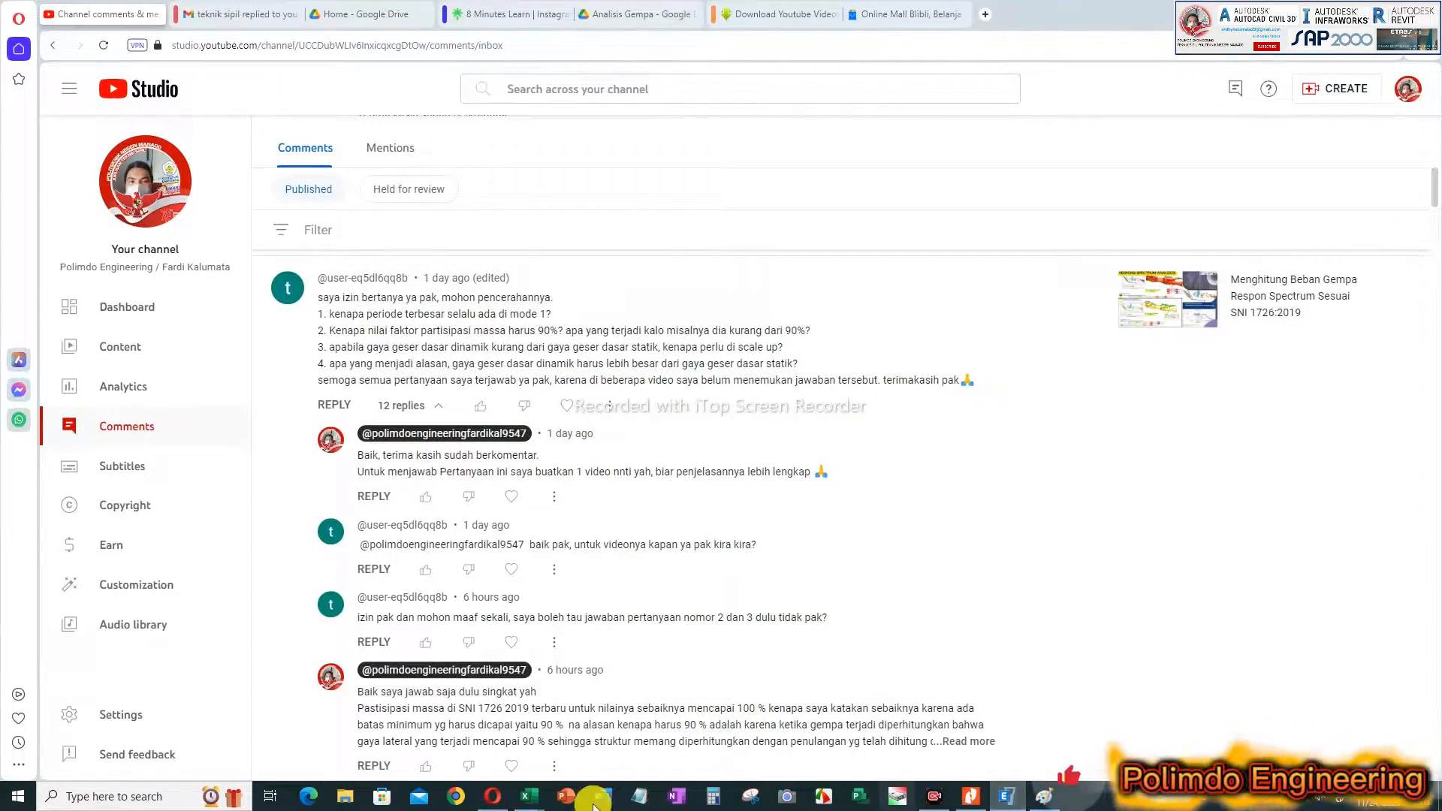
click(541, 799)
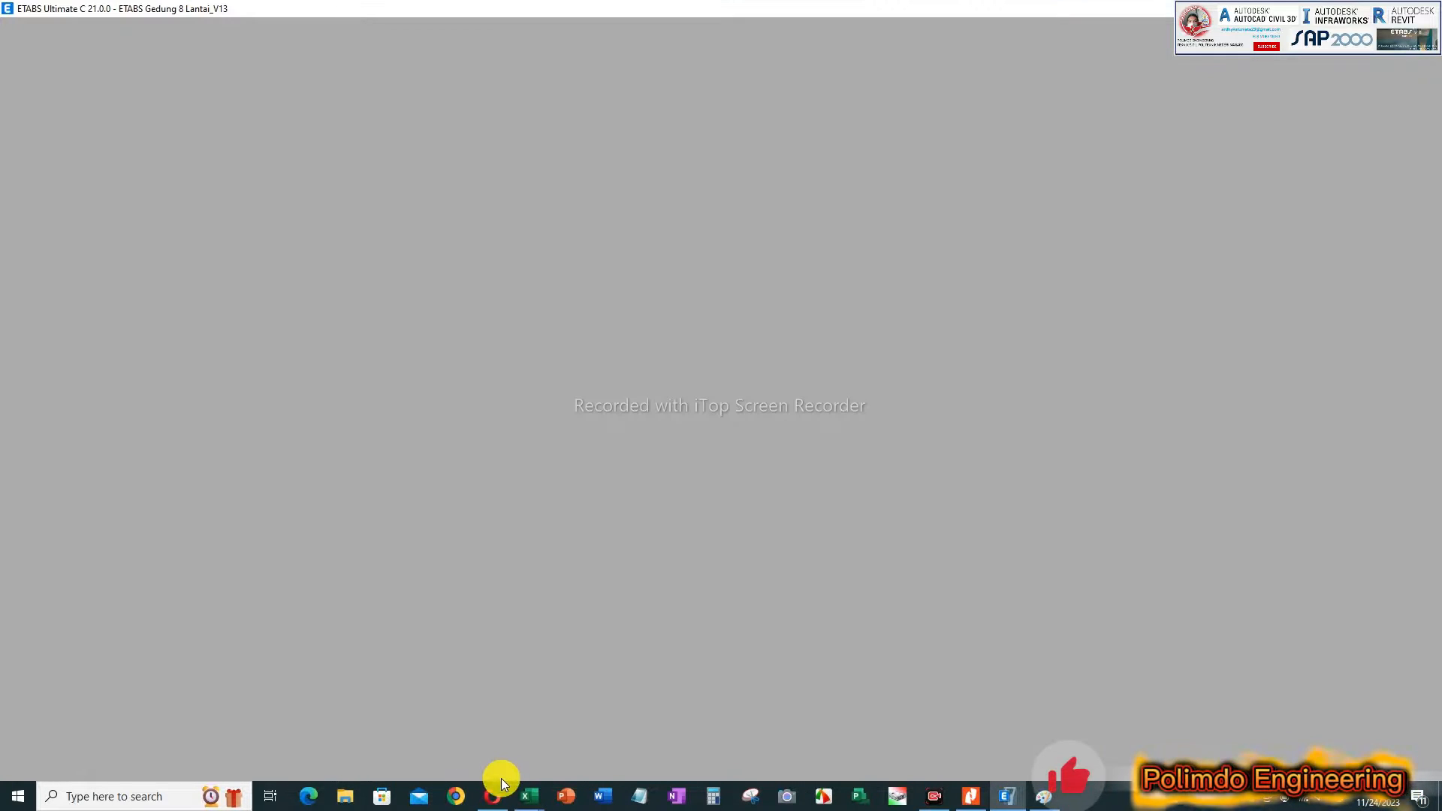
mouse_move(538, 800)
click(467, 751)
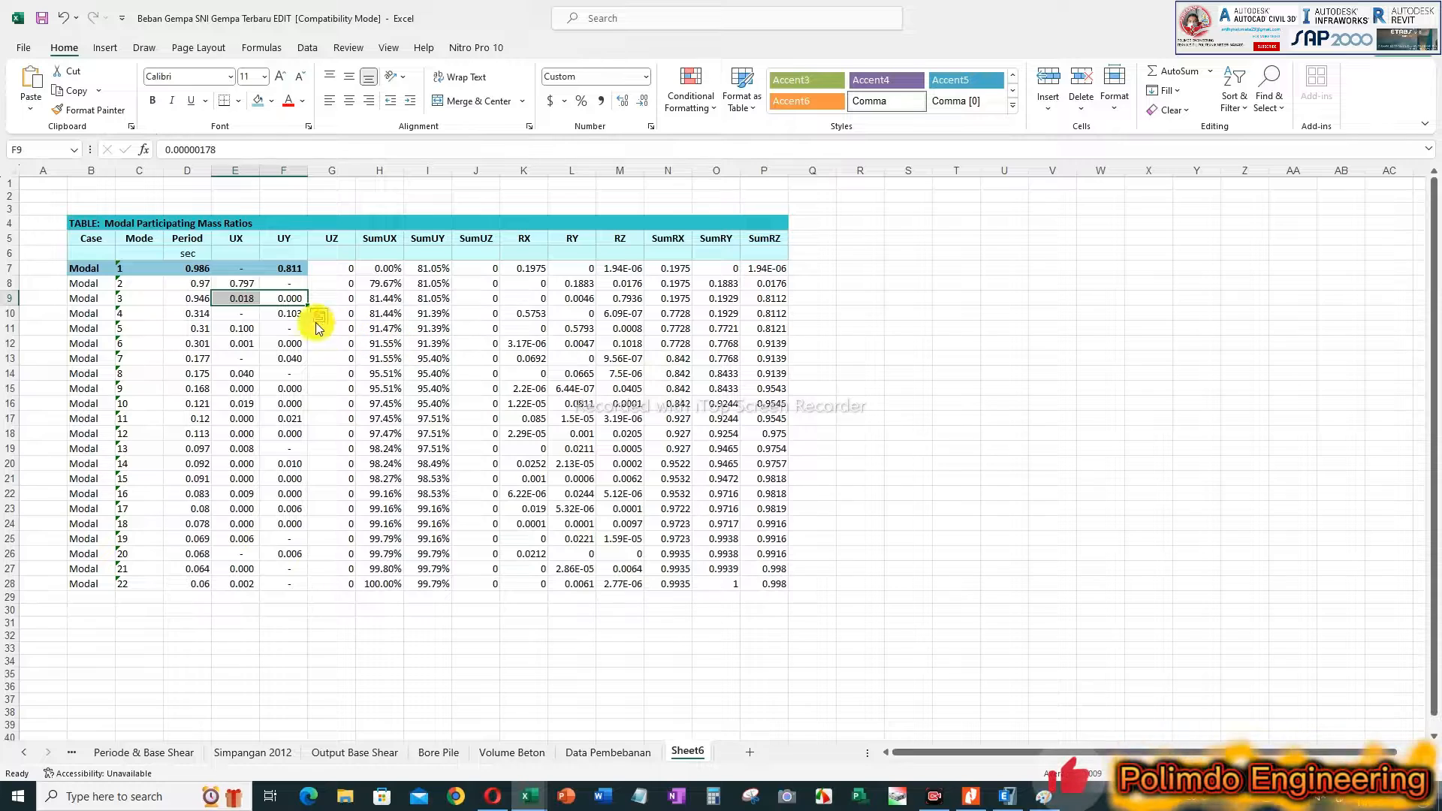
Step: Check the SumUX and SumUY values of mode 3 (H9:I9) in the mass participation table and dismiss the Driver Updater notice
drag(374, 301, 430, 300)
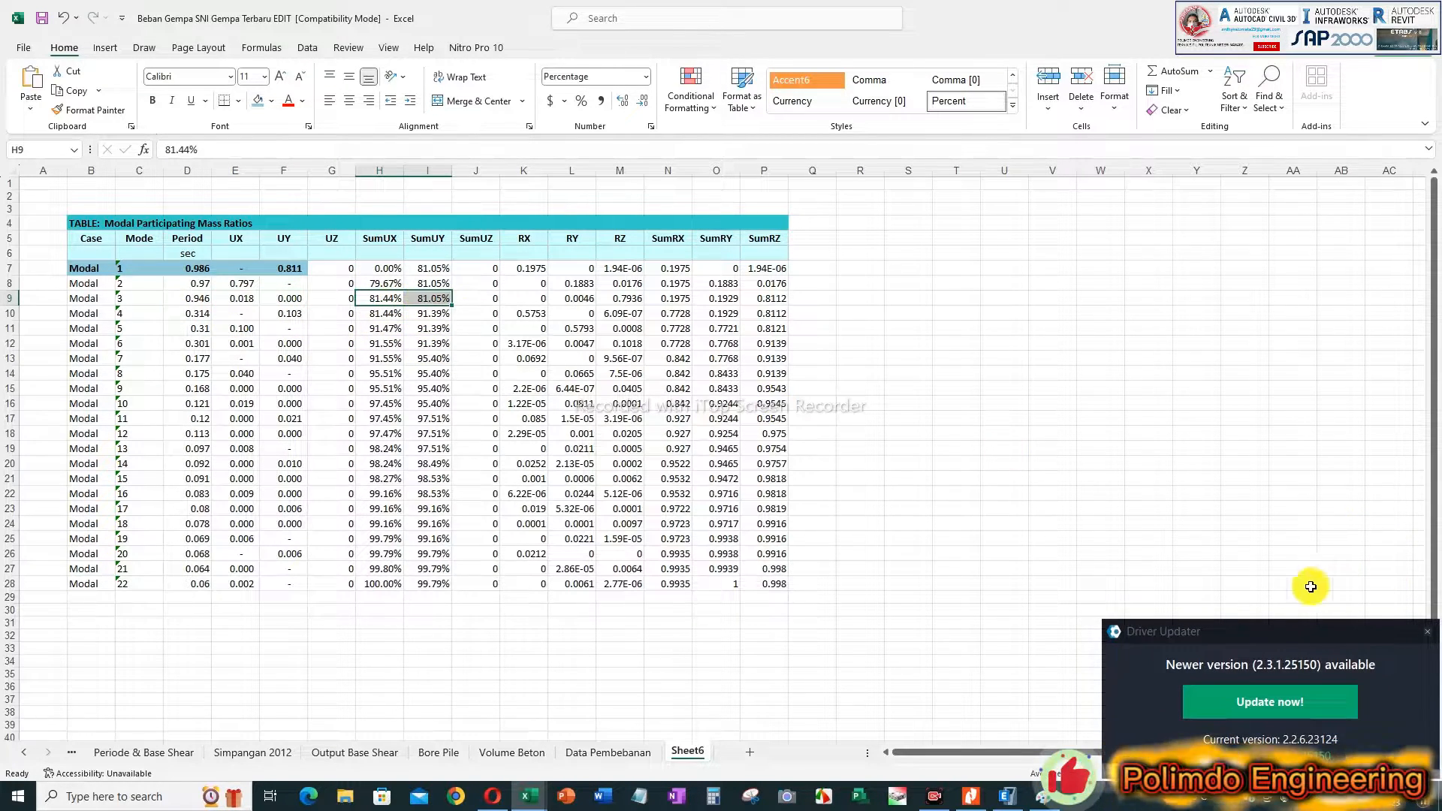
click(1426, 638)
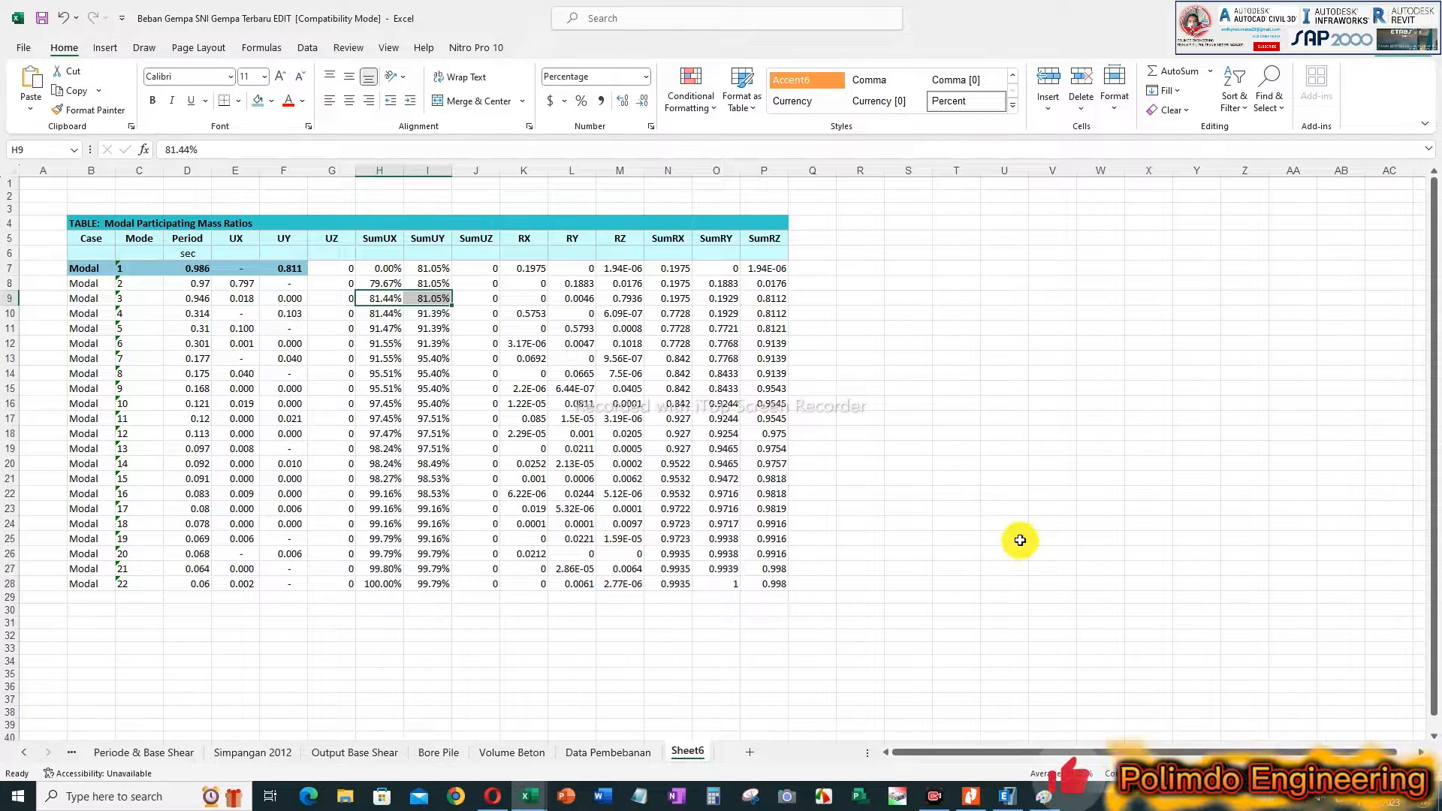
click(831, 564)
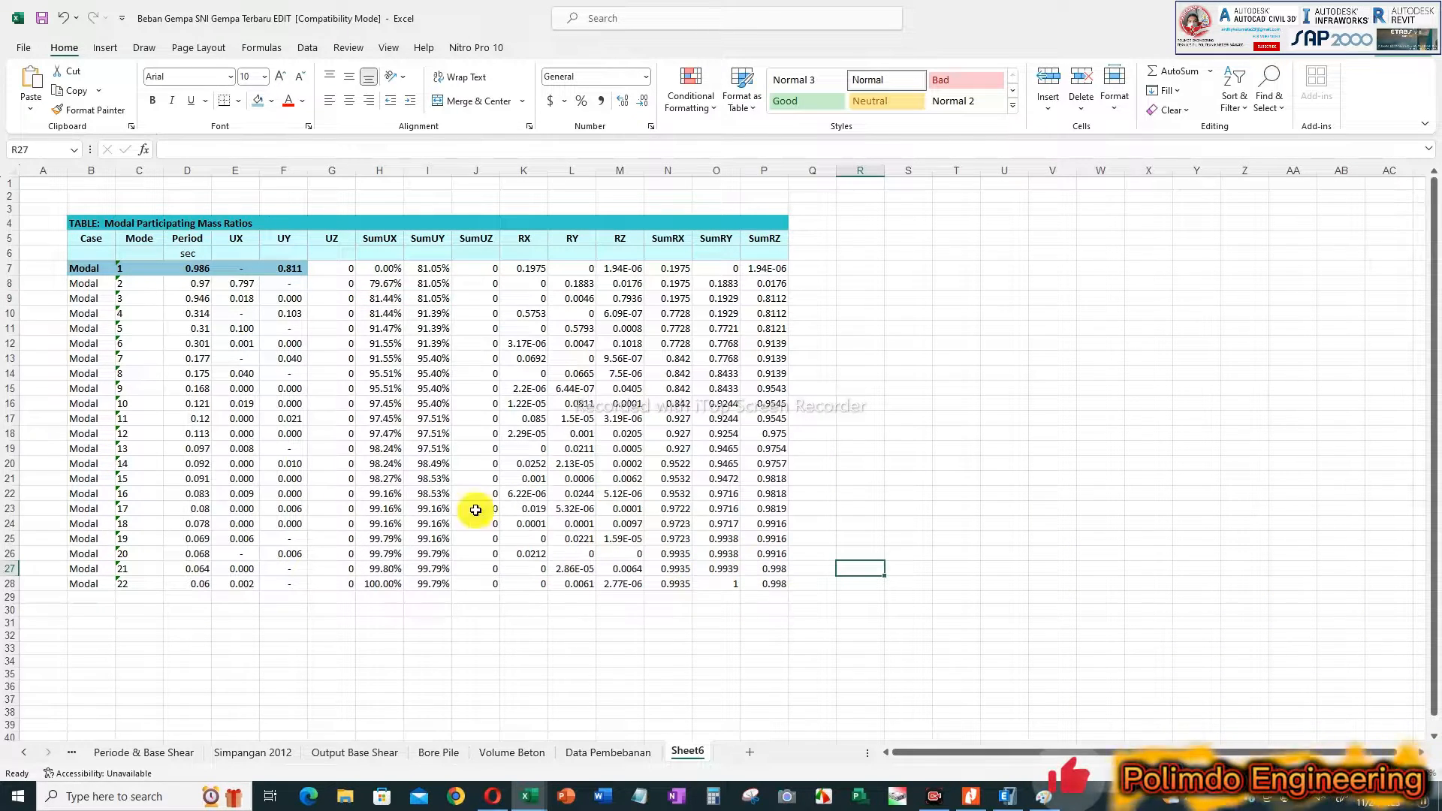
Step: Highlight the mode 22 row of the mass participation table (B28:P28) with a blue fill and bold text
drag(88, 593, 774, 584)
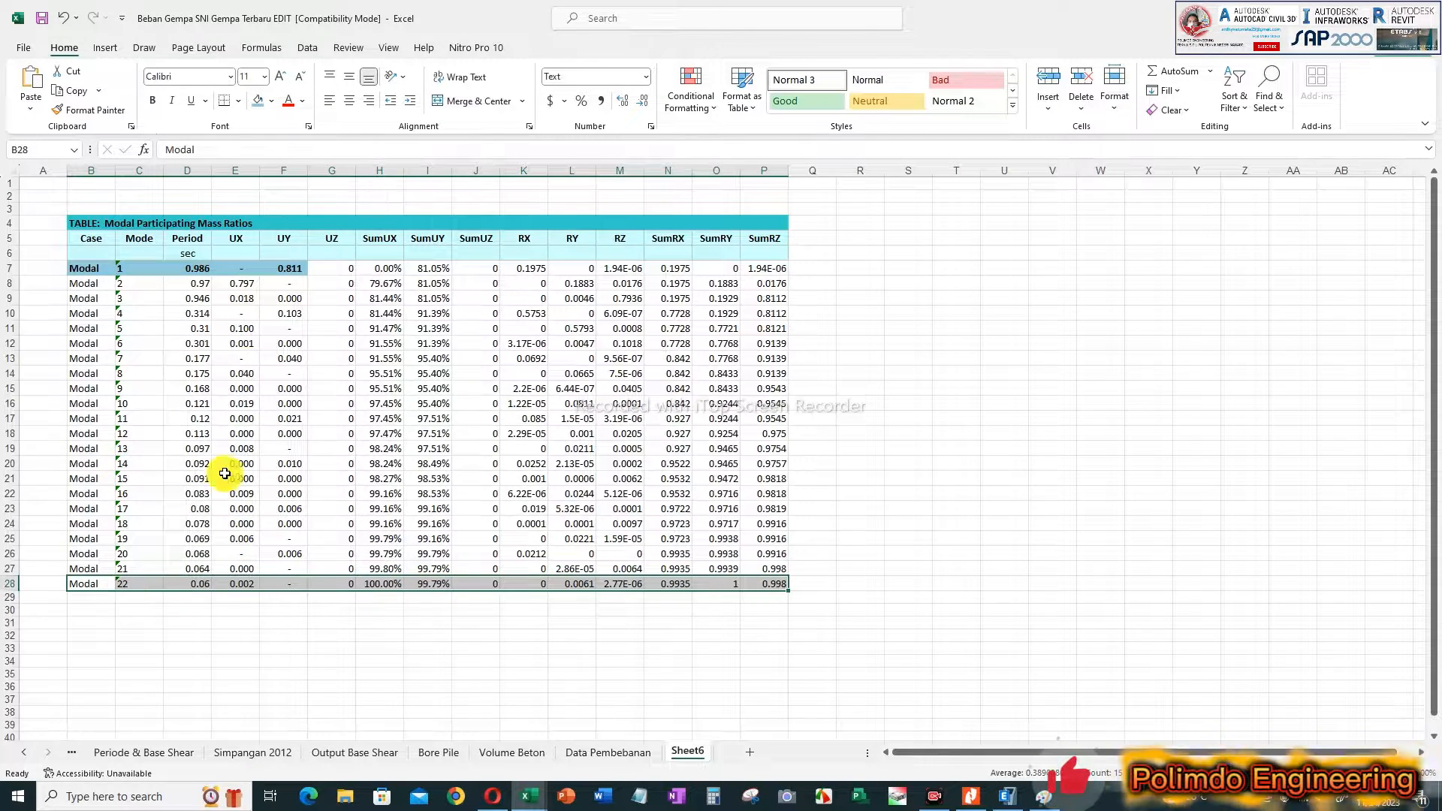
click(254, 105)
click(153, 100)
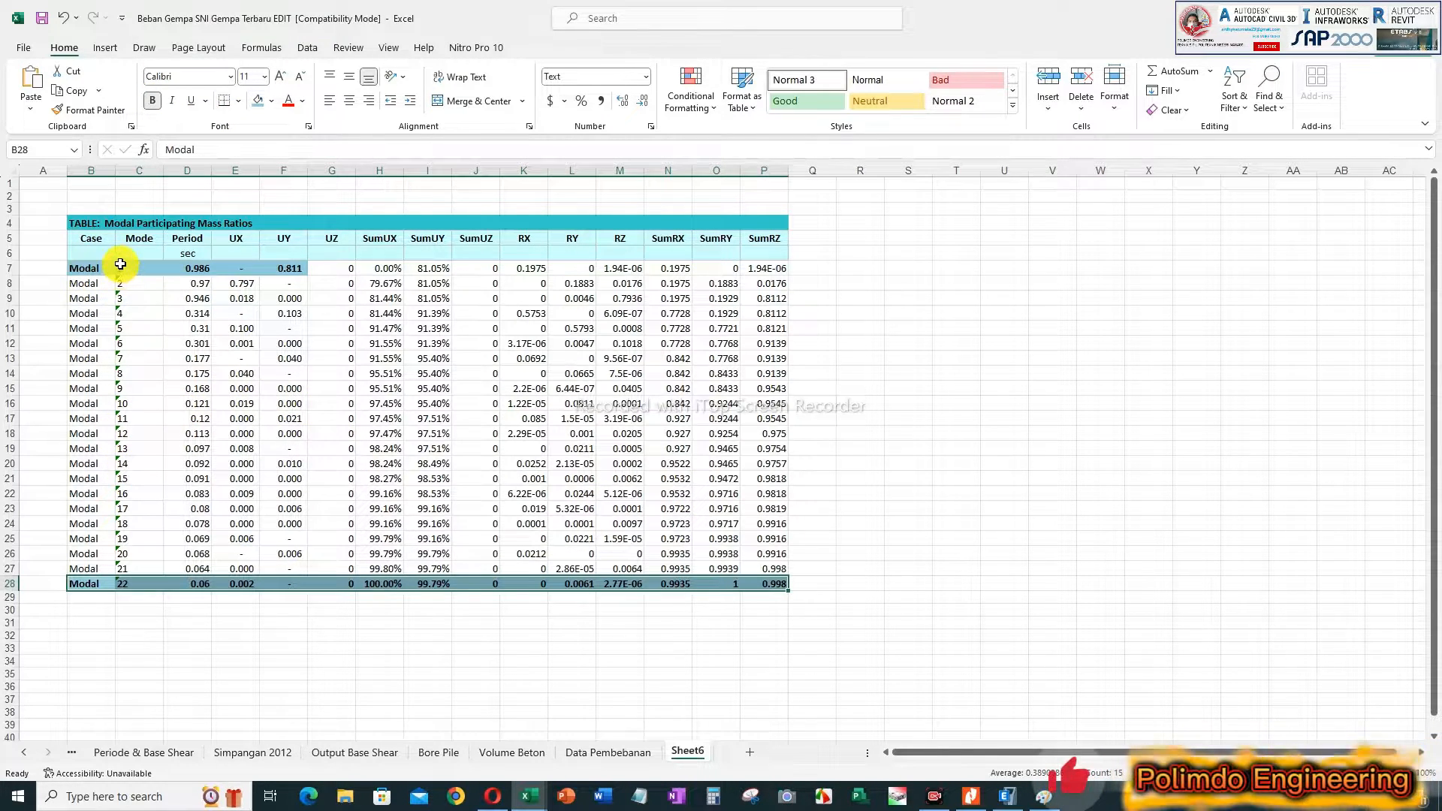
Step: Go through the mode numbers in the Mode column, stopping at modes 11 and 16
drag(127, 269, 137, 477)
click(129, 417)
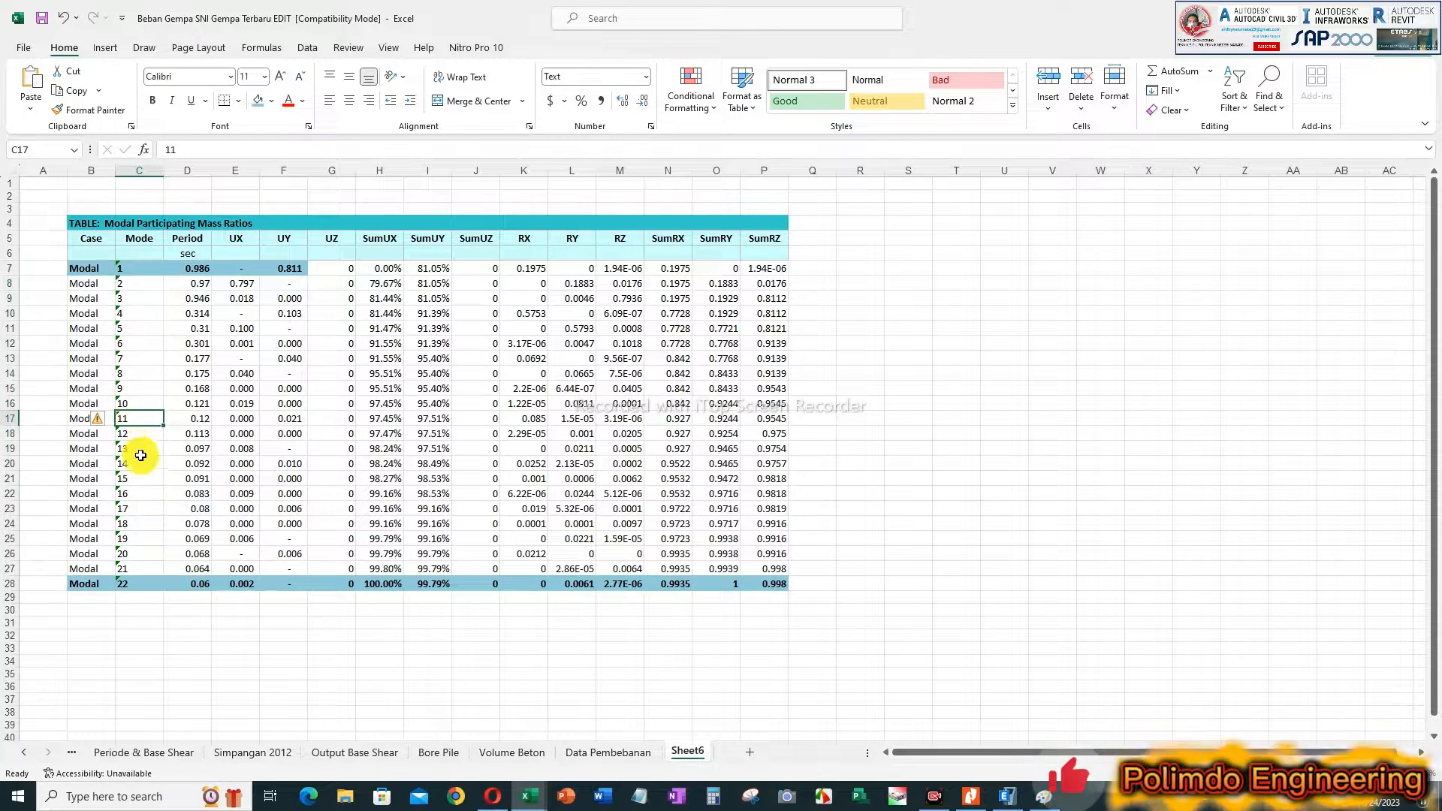
click(139, 492)
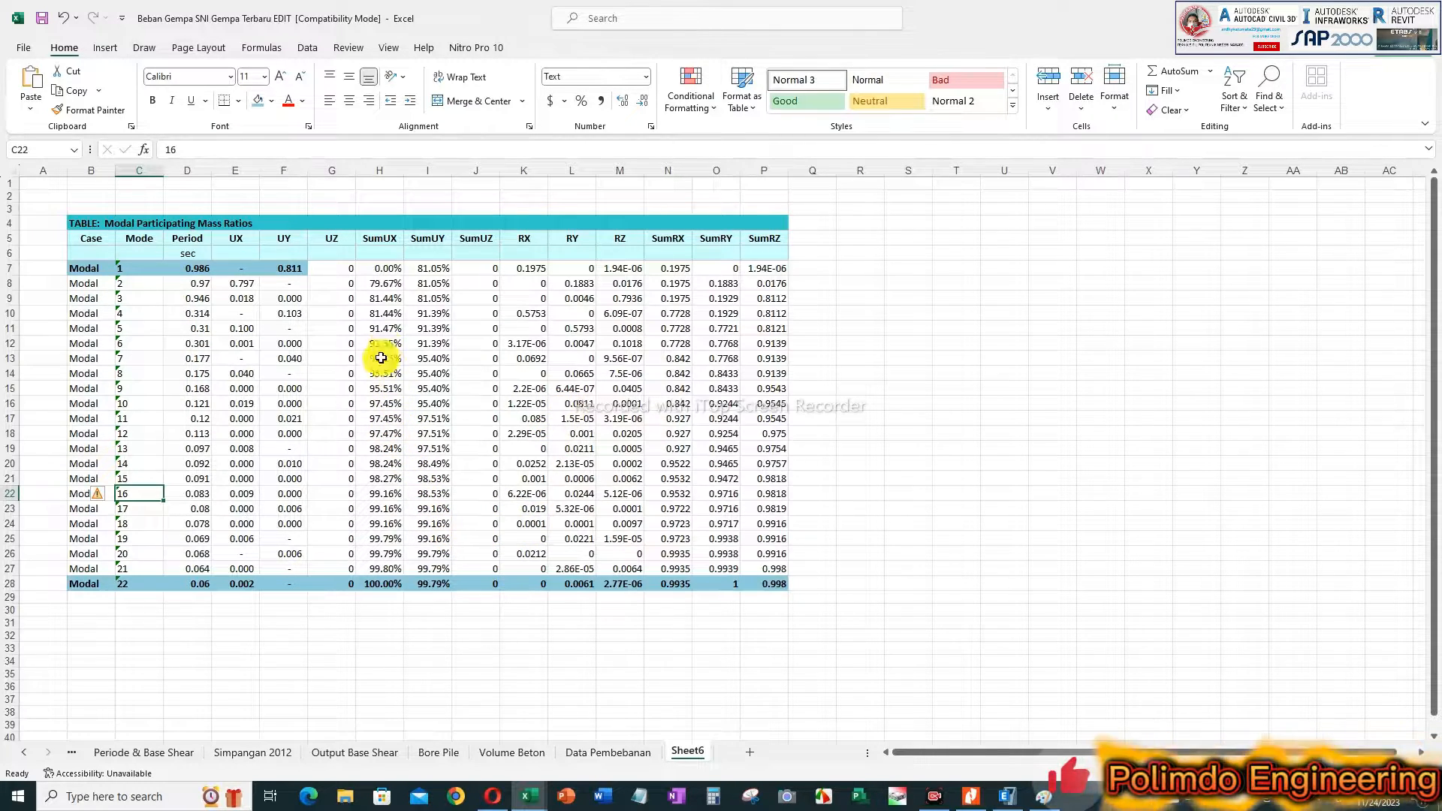
Step: Format the mode 5 row of the mass participation table (B11:P11) with red text and a light green fill
drag(94, 330, 781, 330)
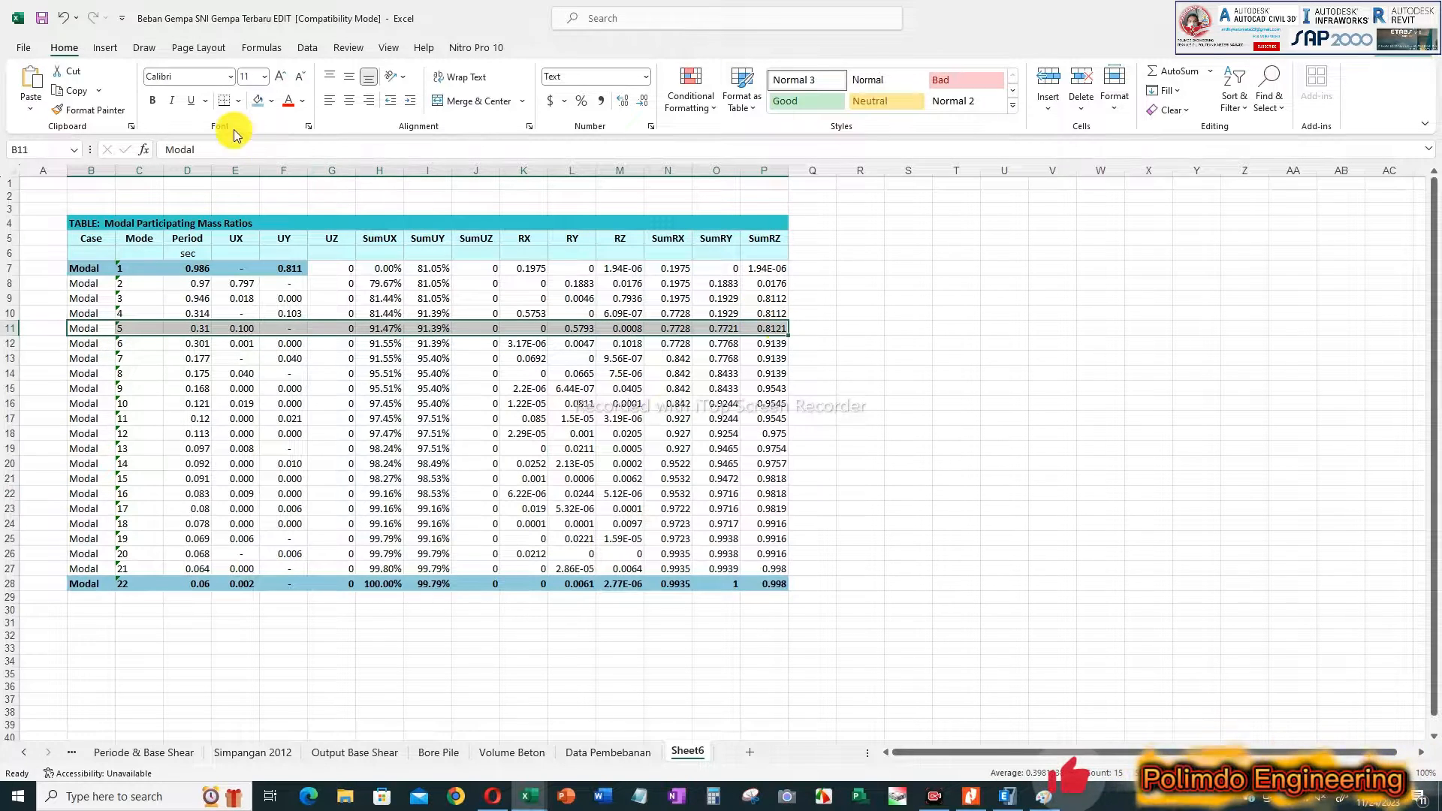
click(288, 105)
click(272, 102)
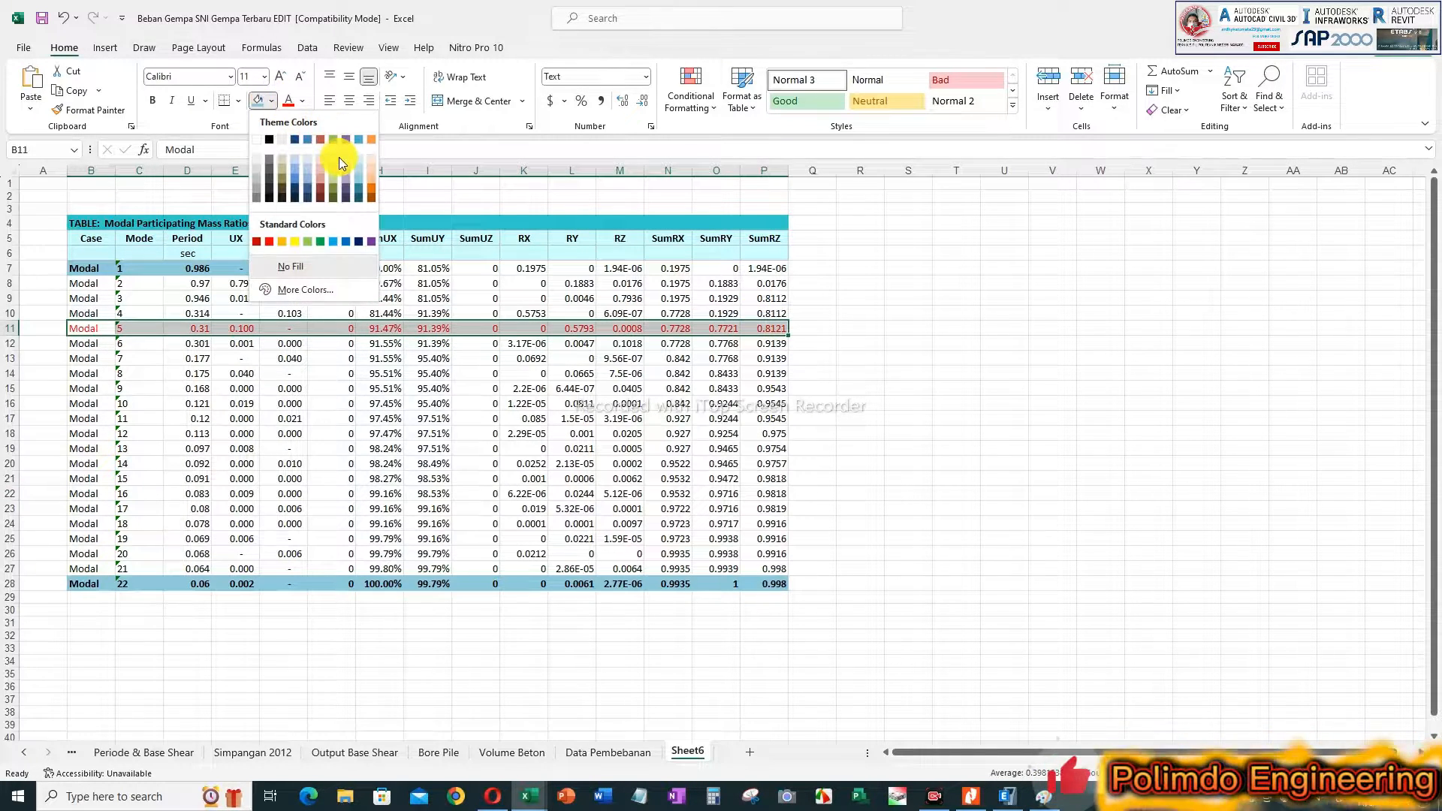
click(328, 163)
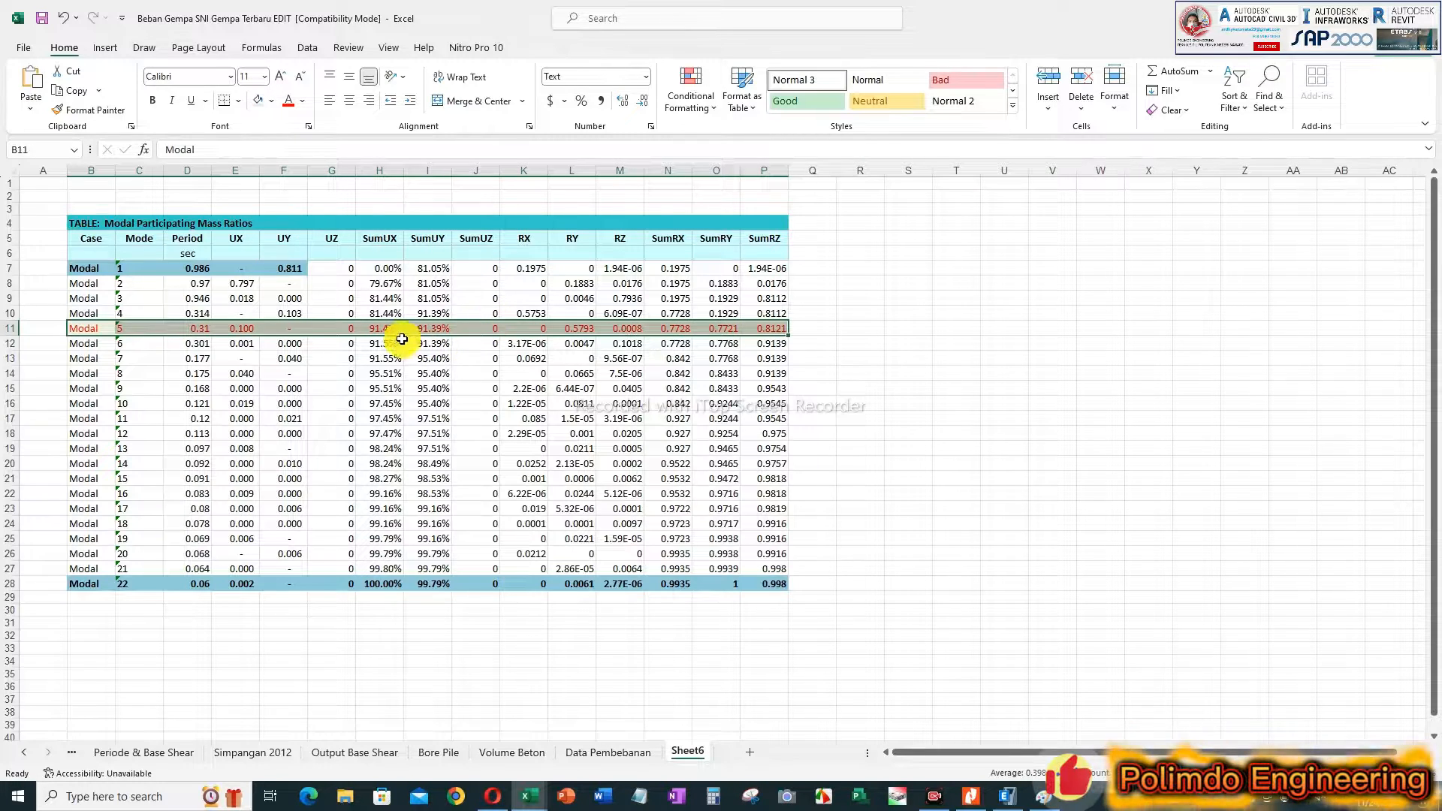
click(425, 328)
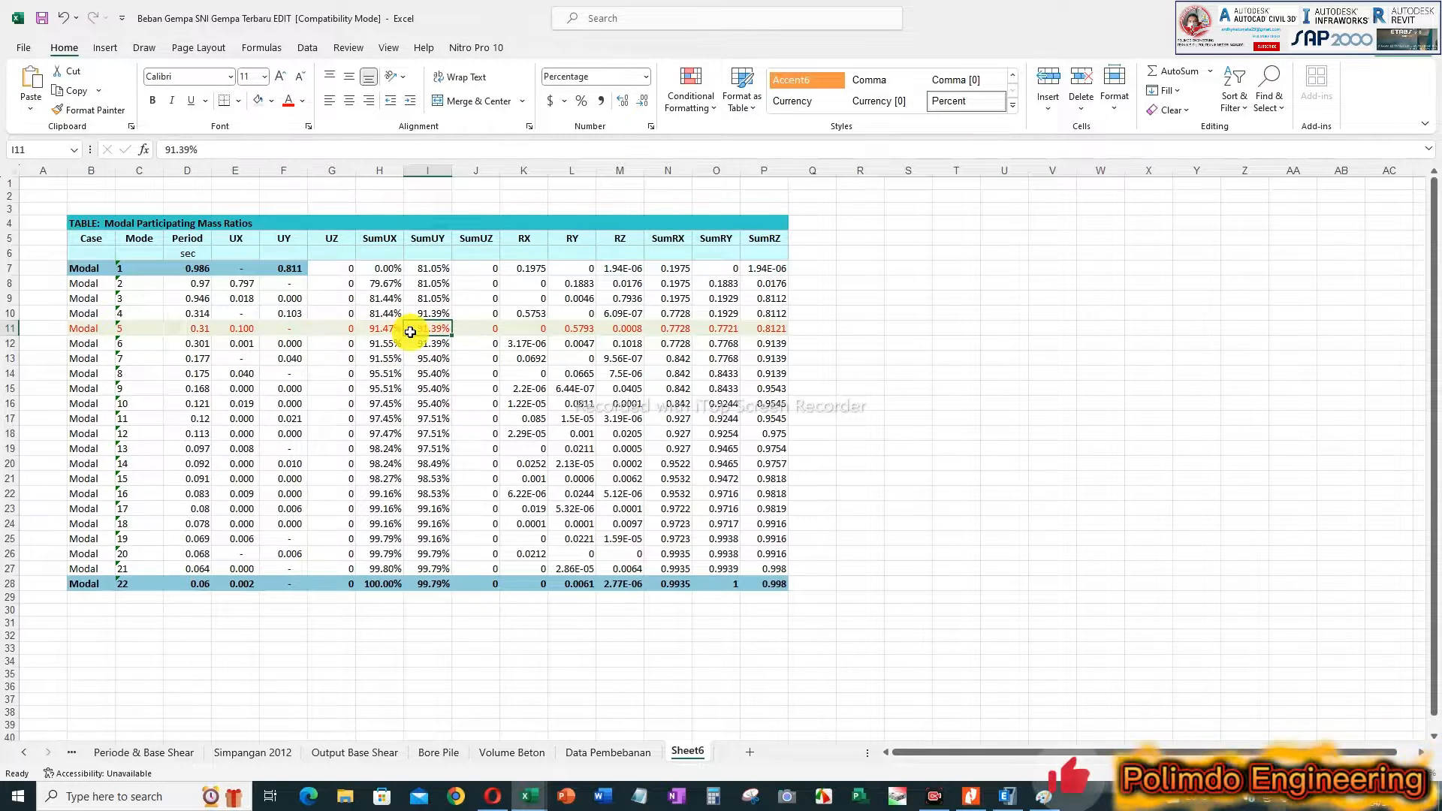
Step: Give the mode 8 row (B14:P14) the same light green fill and red text, and check the mode 22 SumUX value in H28
drag(106, 373, 770, 377)
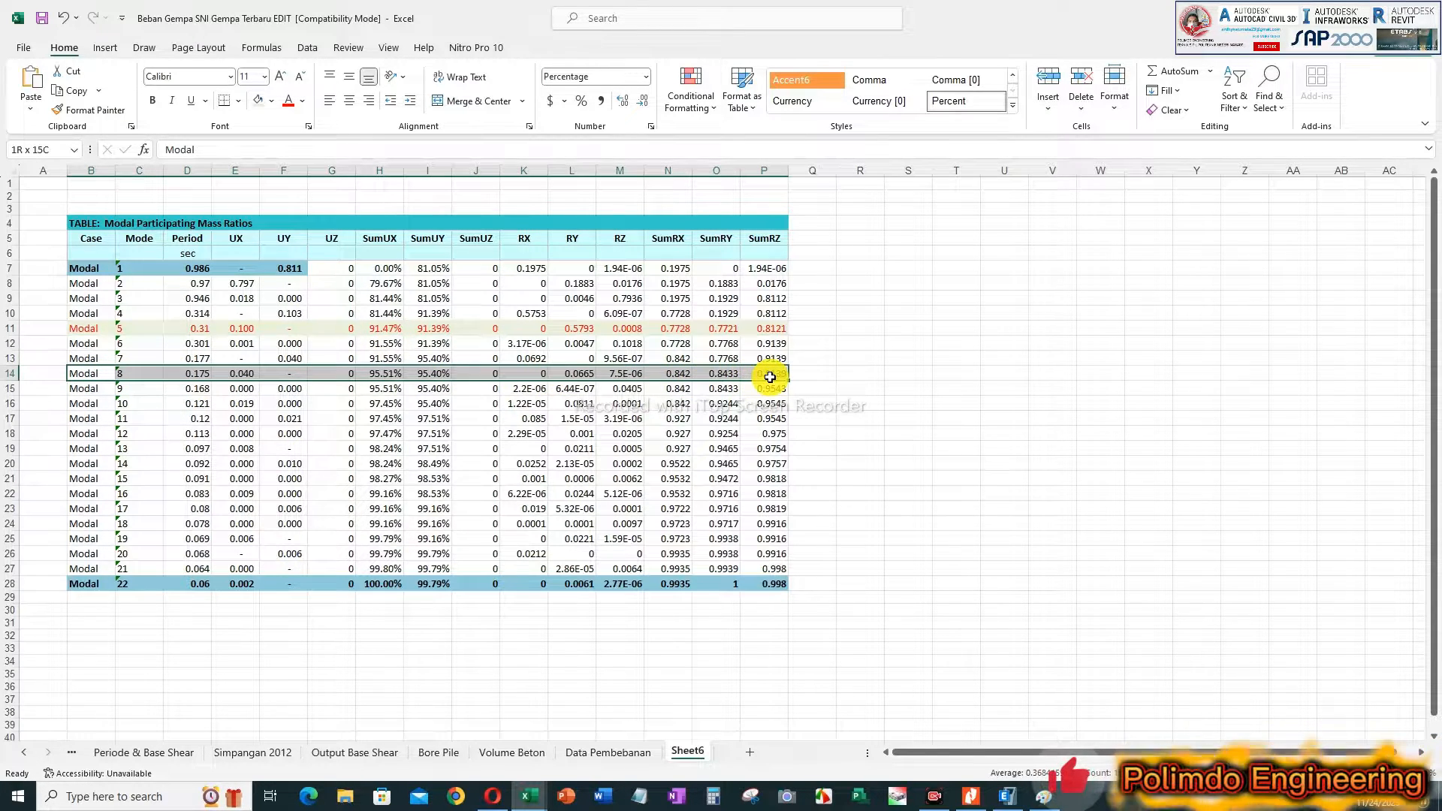
click(259, 100)
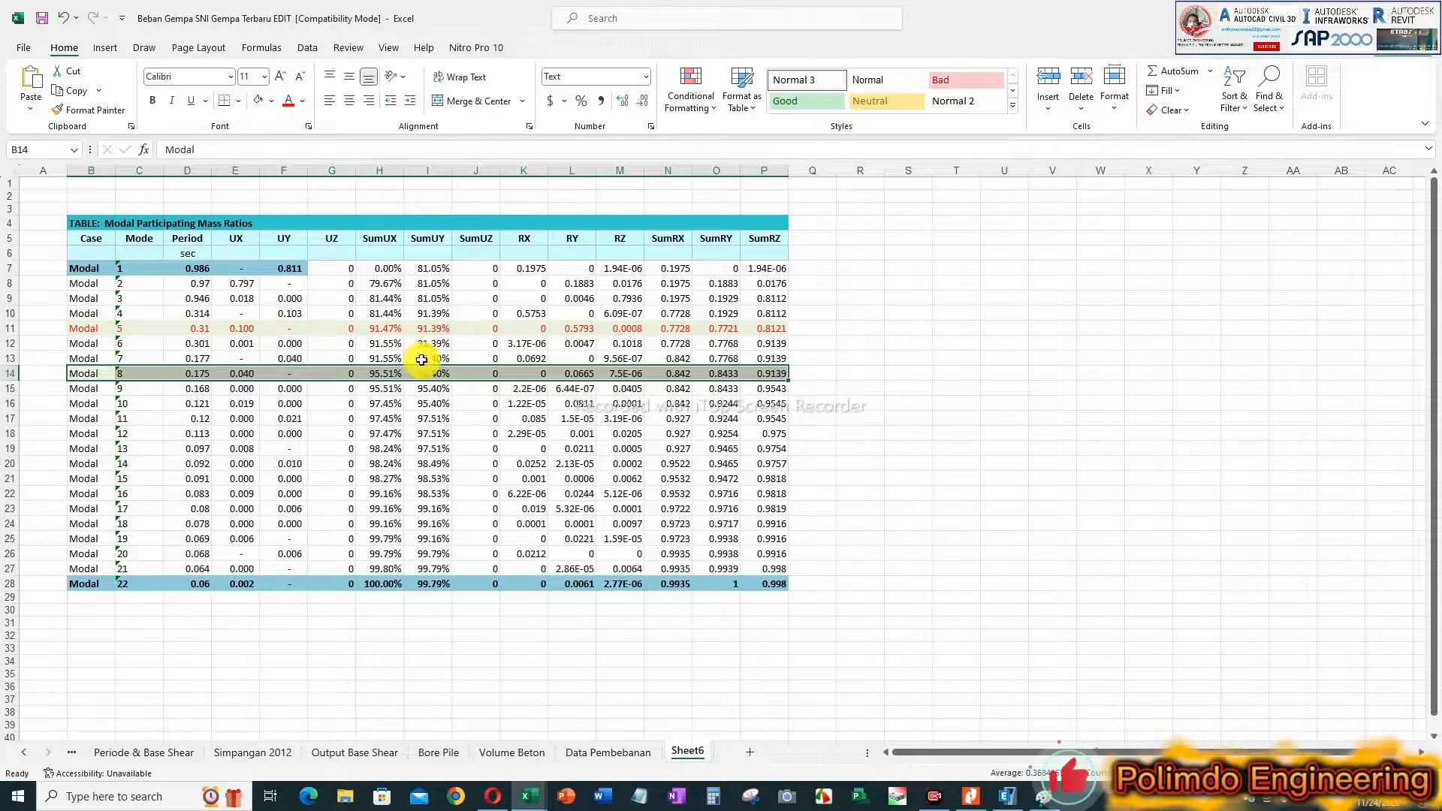
click(286, 101)
click(871, 401)
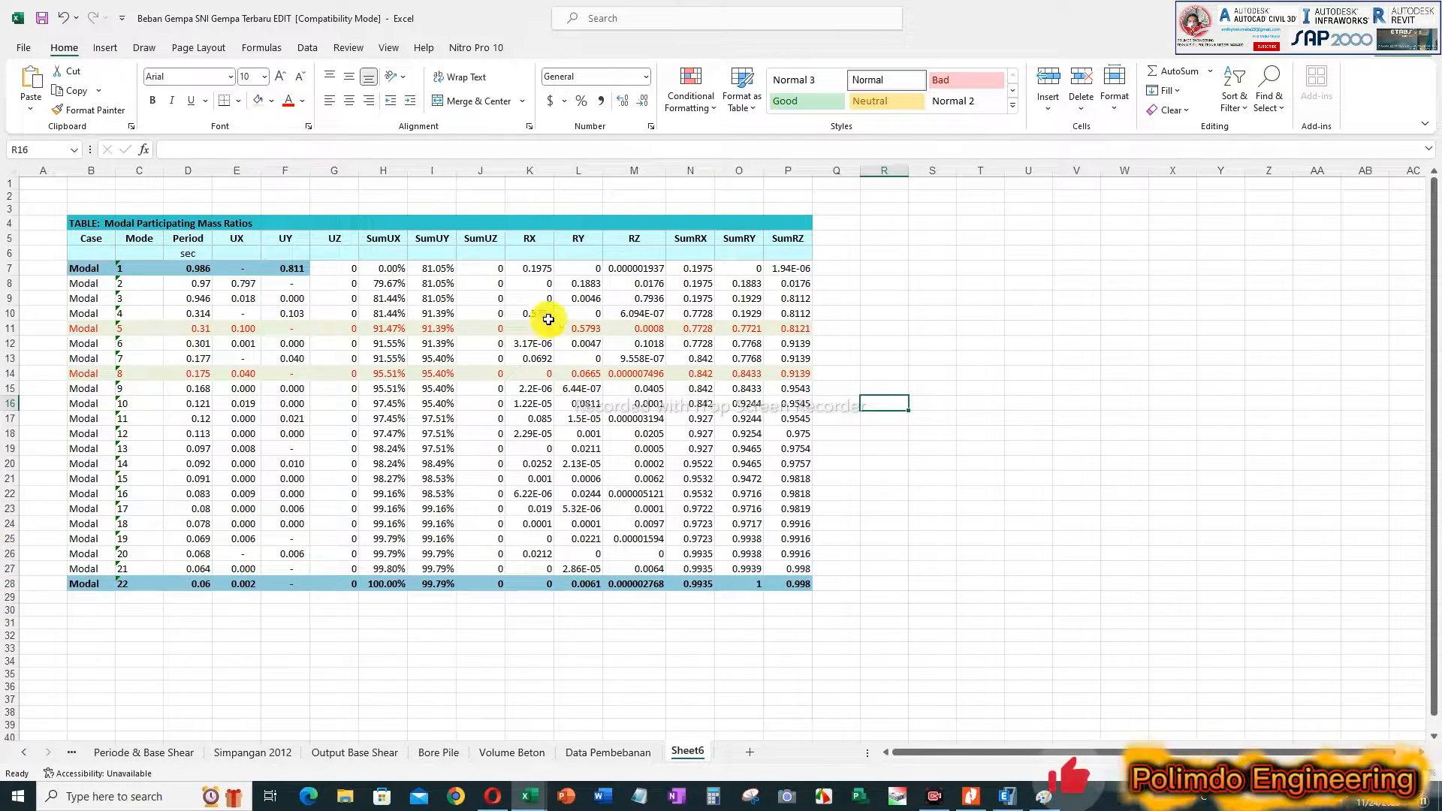
click(396, 587)
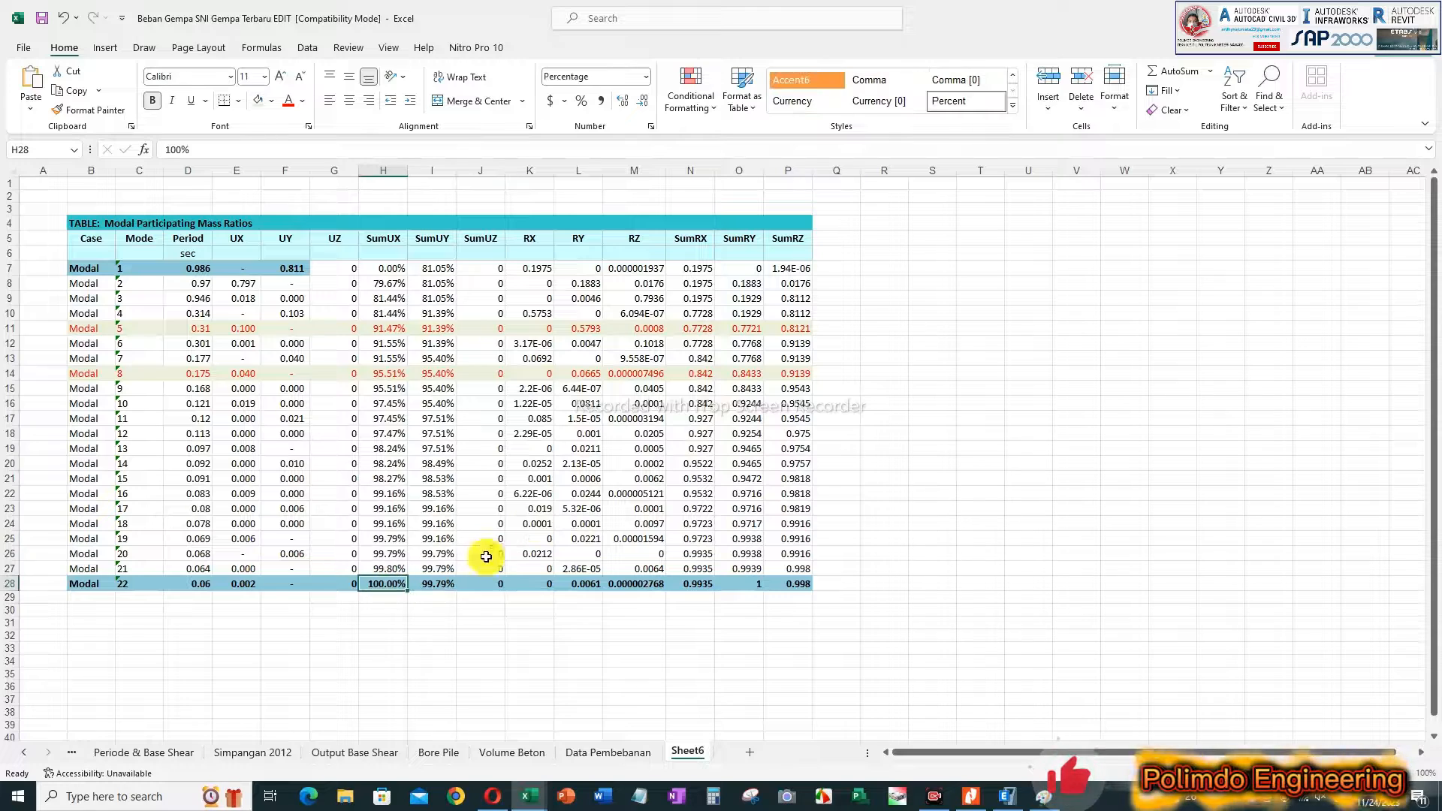
Step: Switch to the Paint sketch and close it without saving
click(1010, 797)
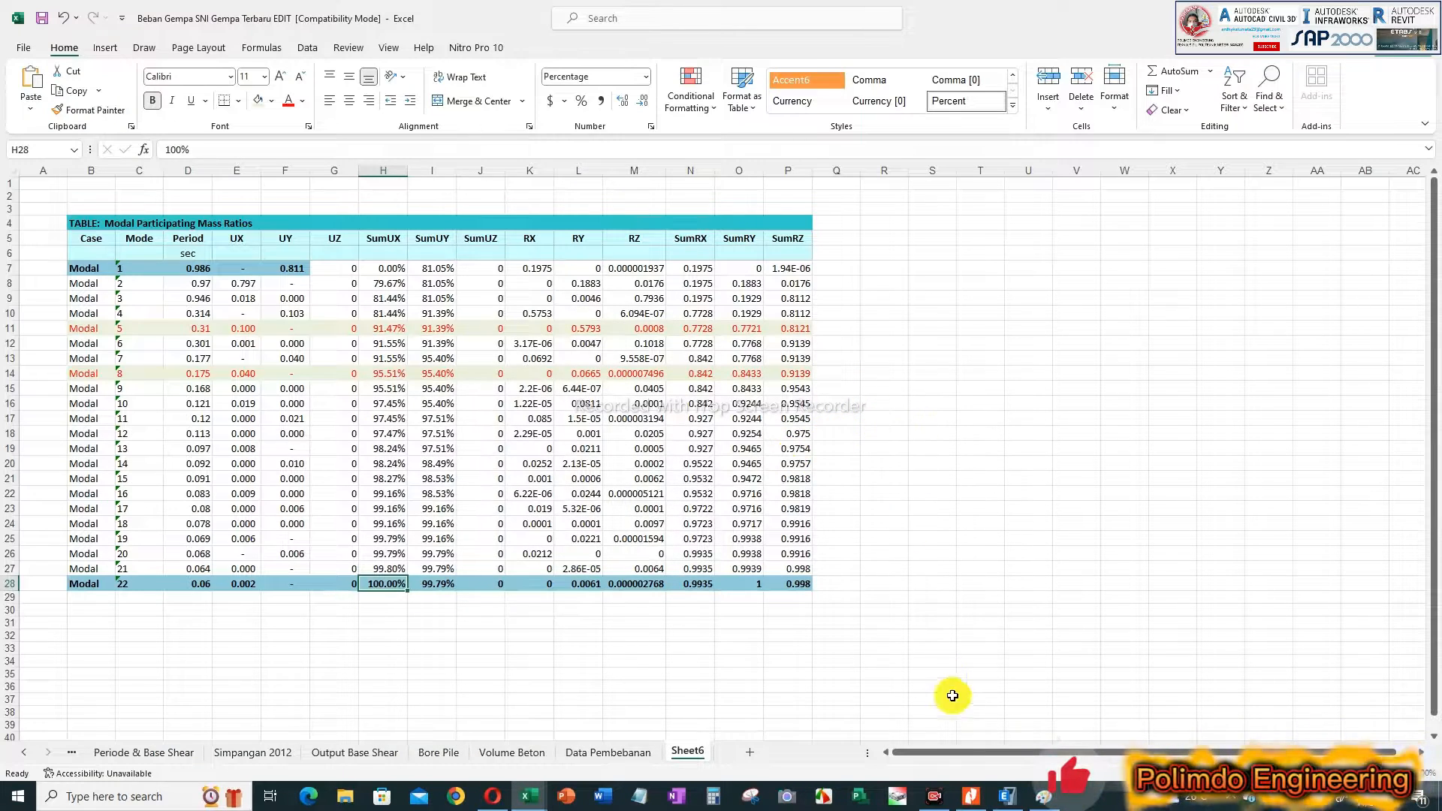
click(1046, 798)
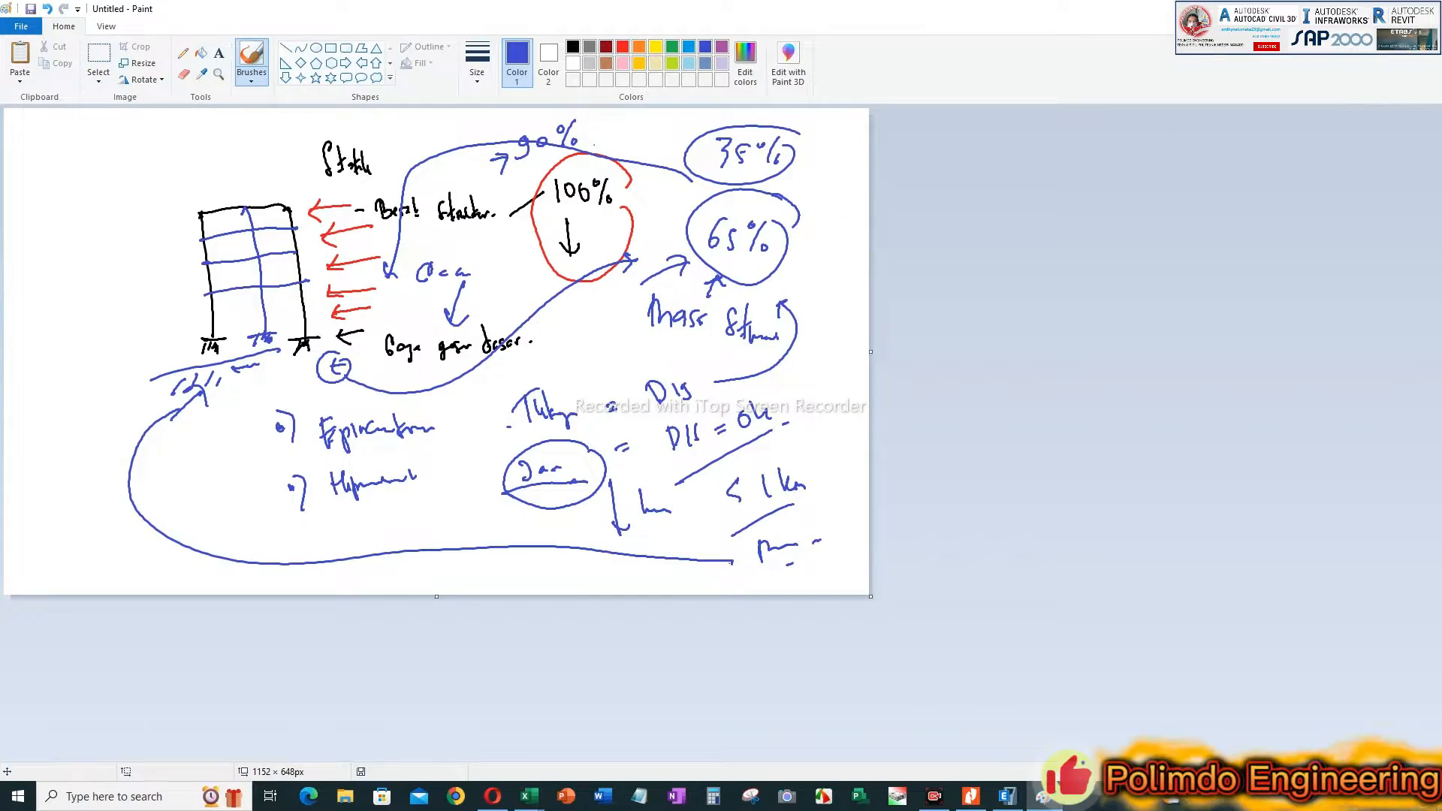
click(1423, 9)
click(756, 400)
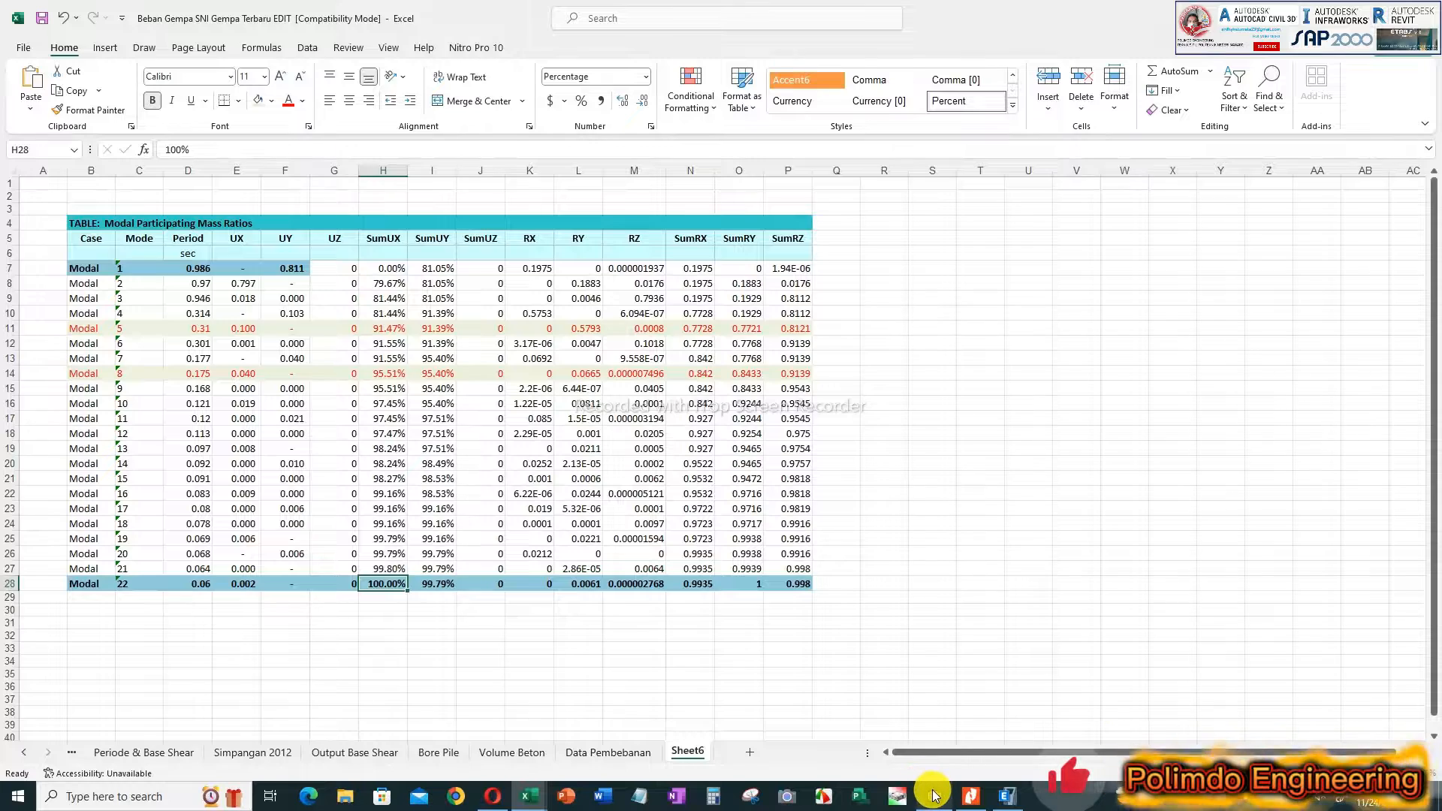
Step: Switch to ETABS to view the mode 3 shape from a lower angle, and return to Sheet6 of the Beban Gempa workbook in Excel
click(1007, 796)
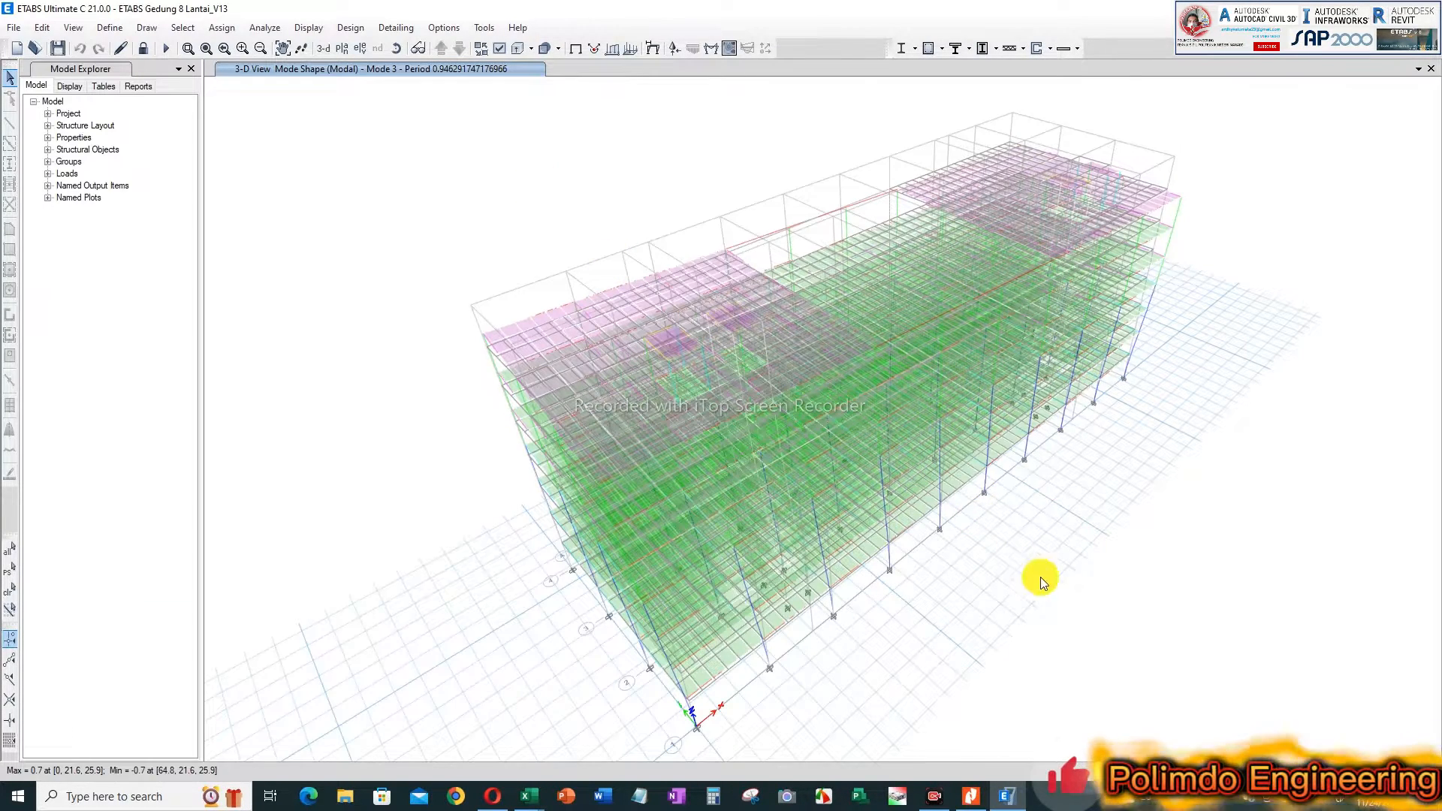
shift+middle_drag(968, 591, 892, 534)
mouse_move(876, 534)
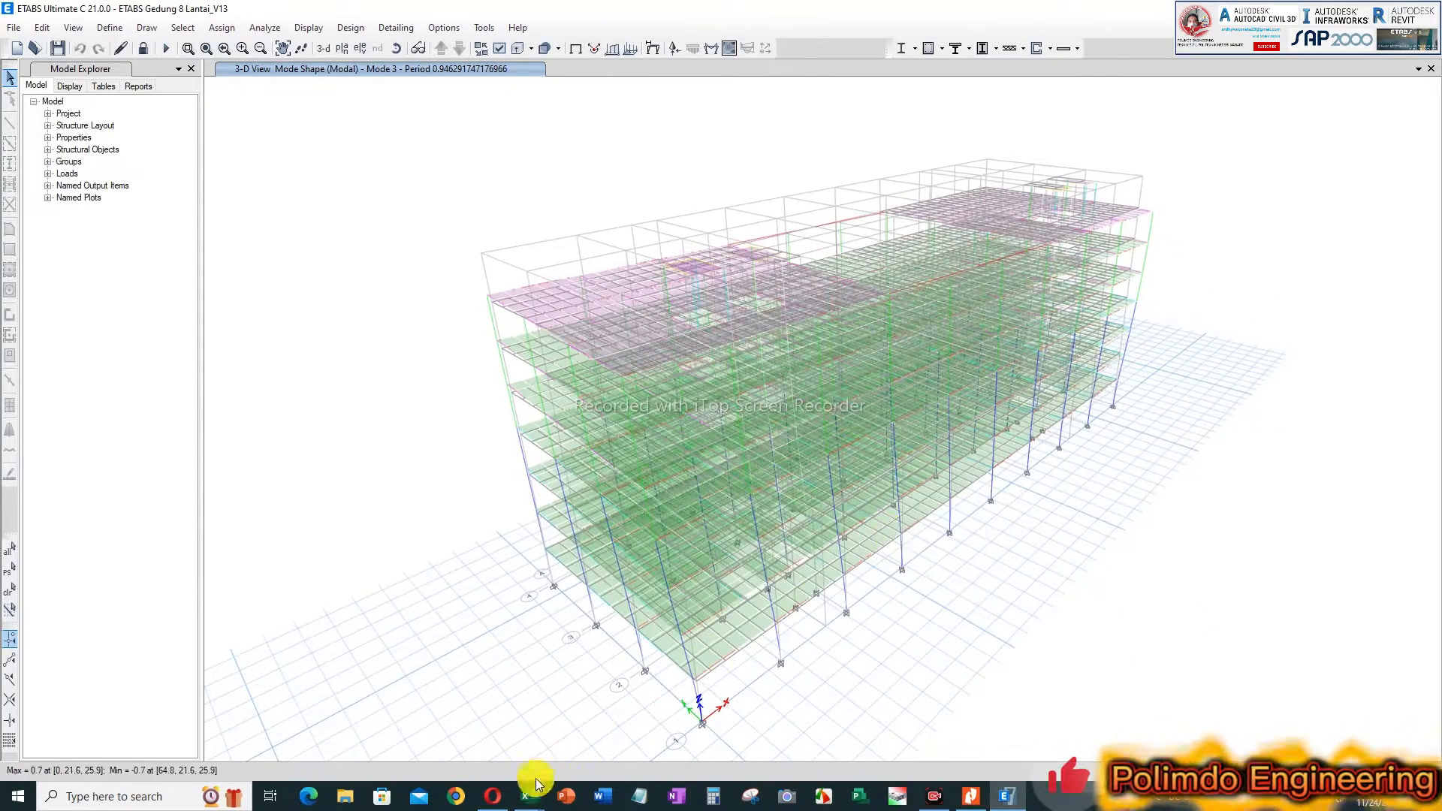
mouse_move(527, 792)
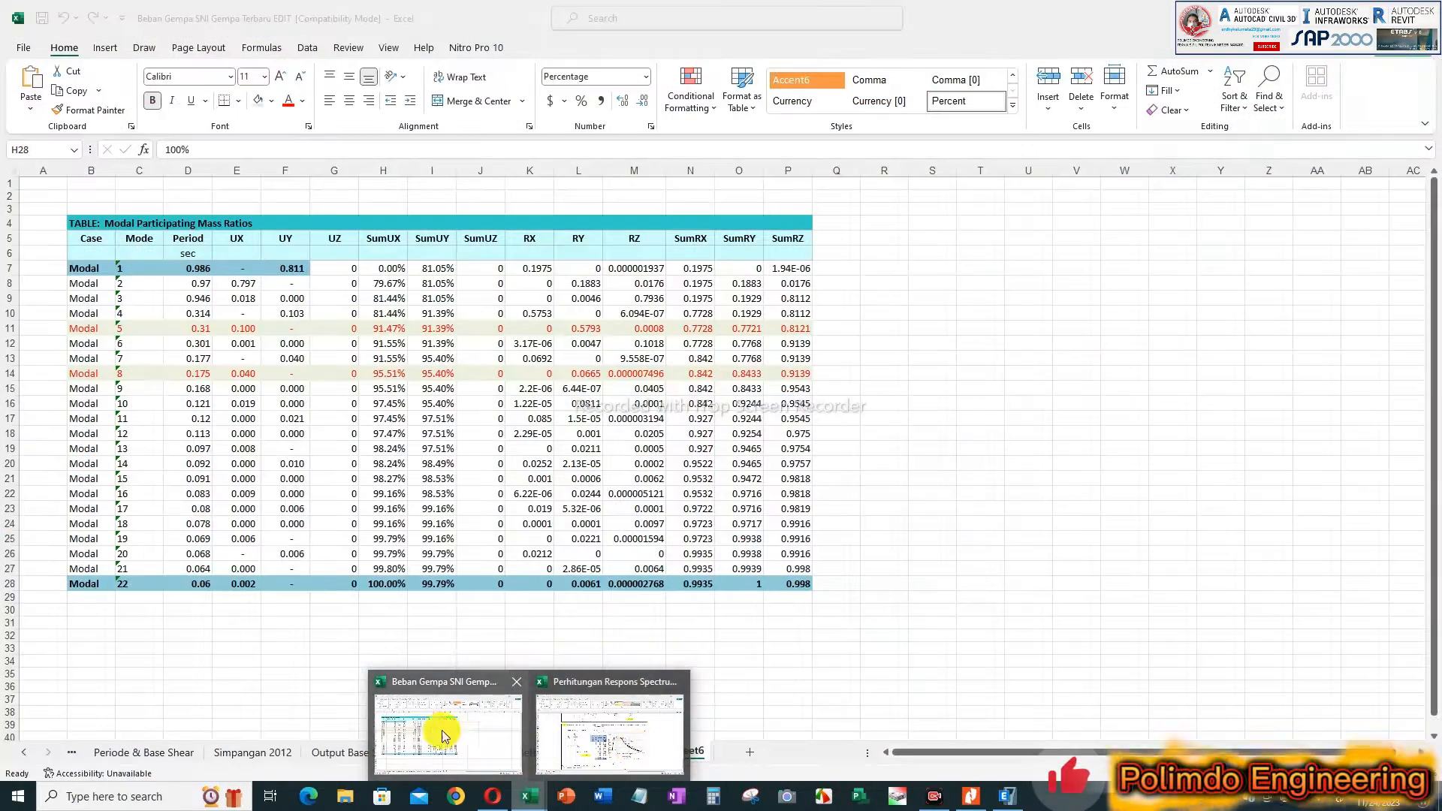
click(455, 735)
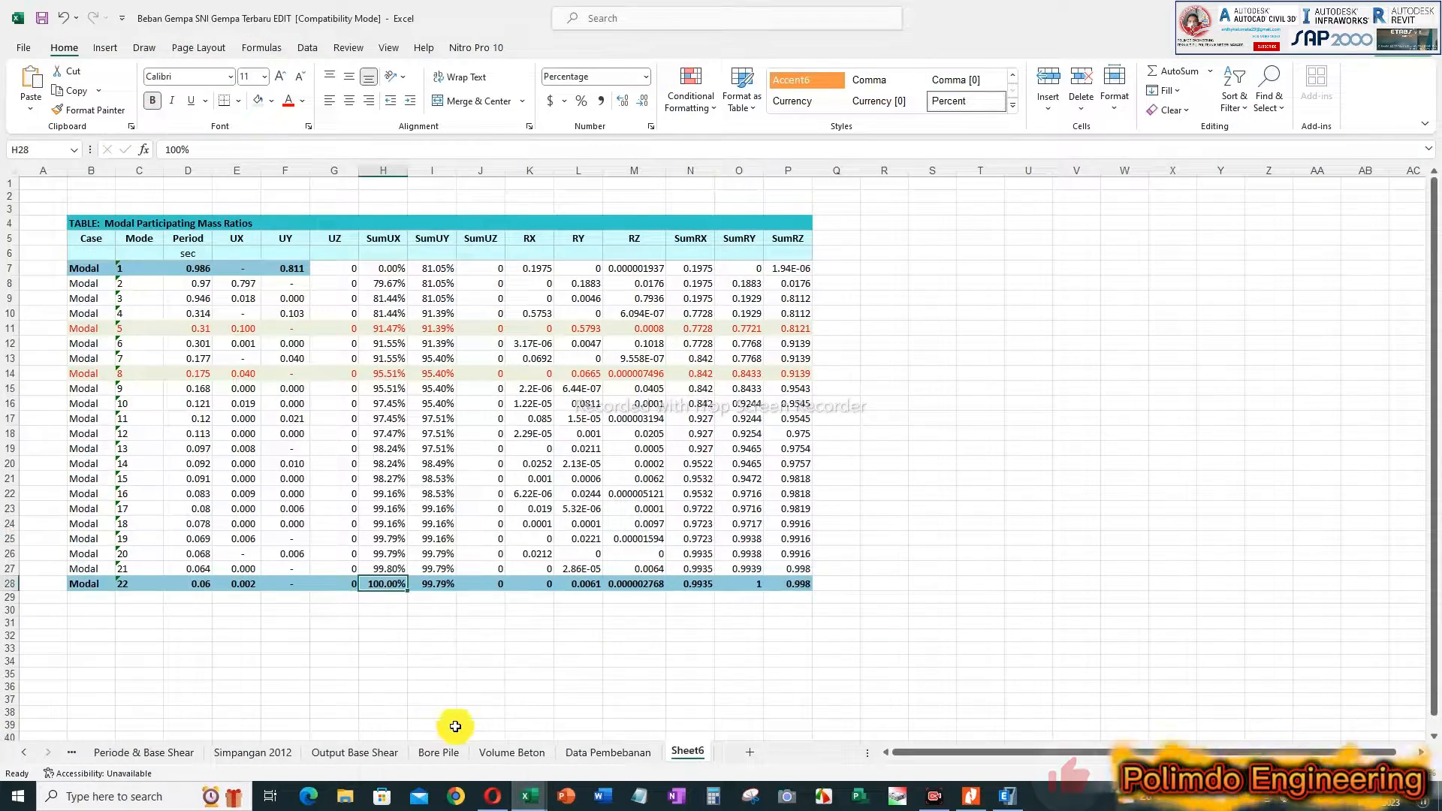
click(196, 686)
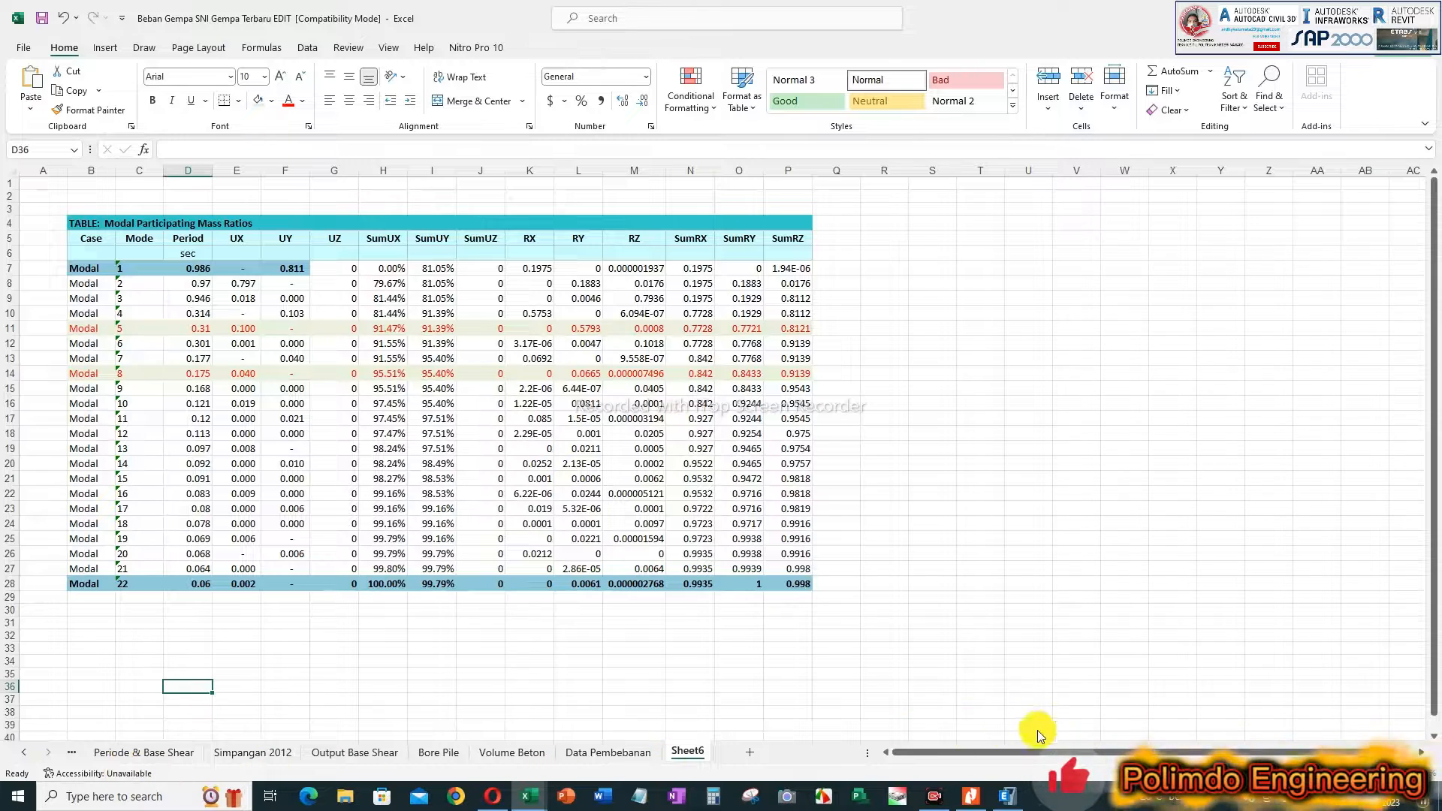
Step: Review the structural period limits on the Beban Gempa sheet and the spectrum table on the Respon Spectrum sheet
click(24, 752)
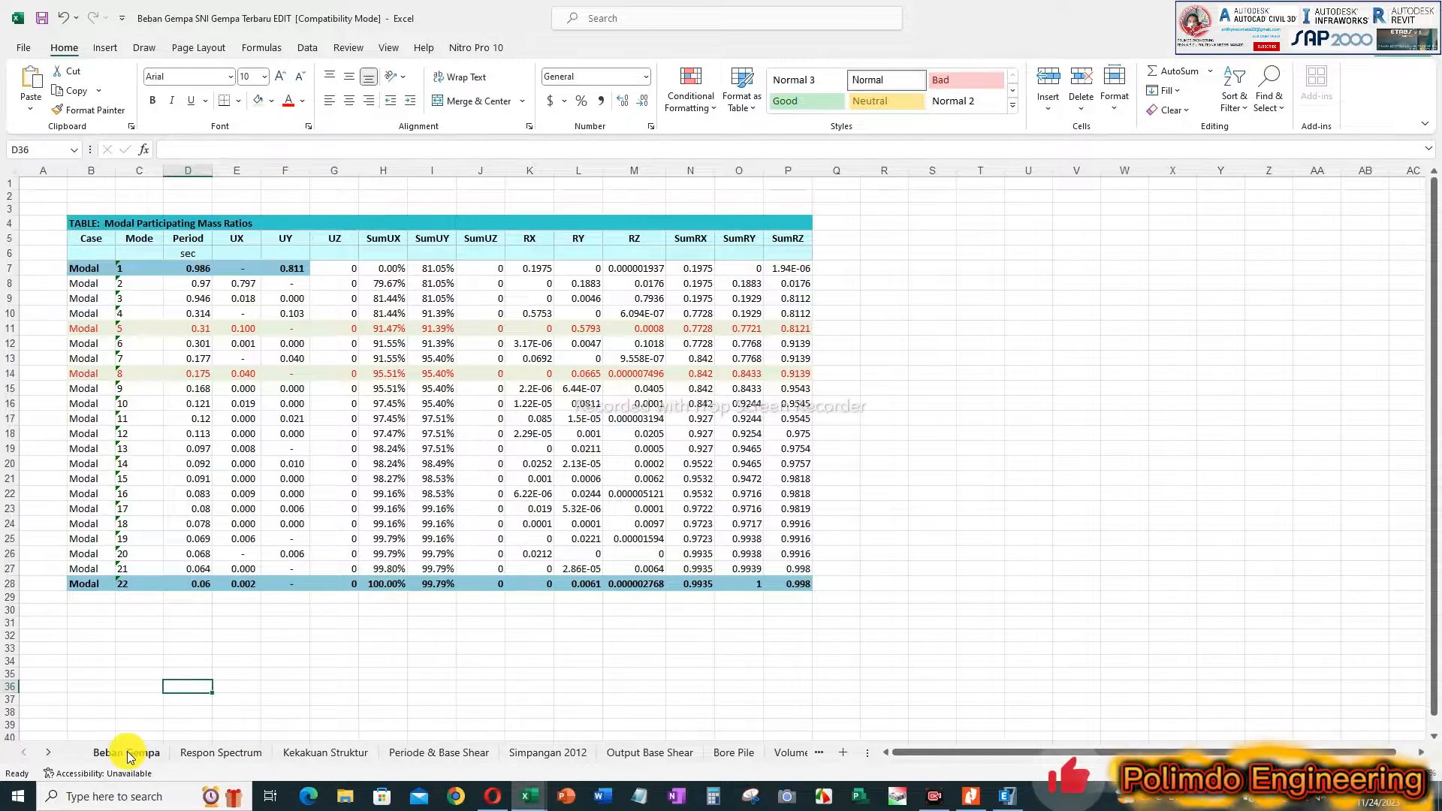
click(125, 752)
scroll(417, 318, down, 14)
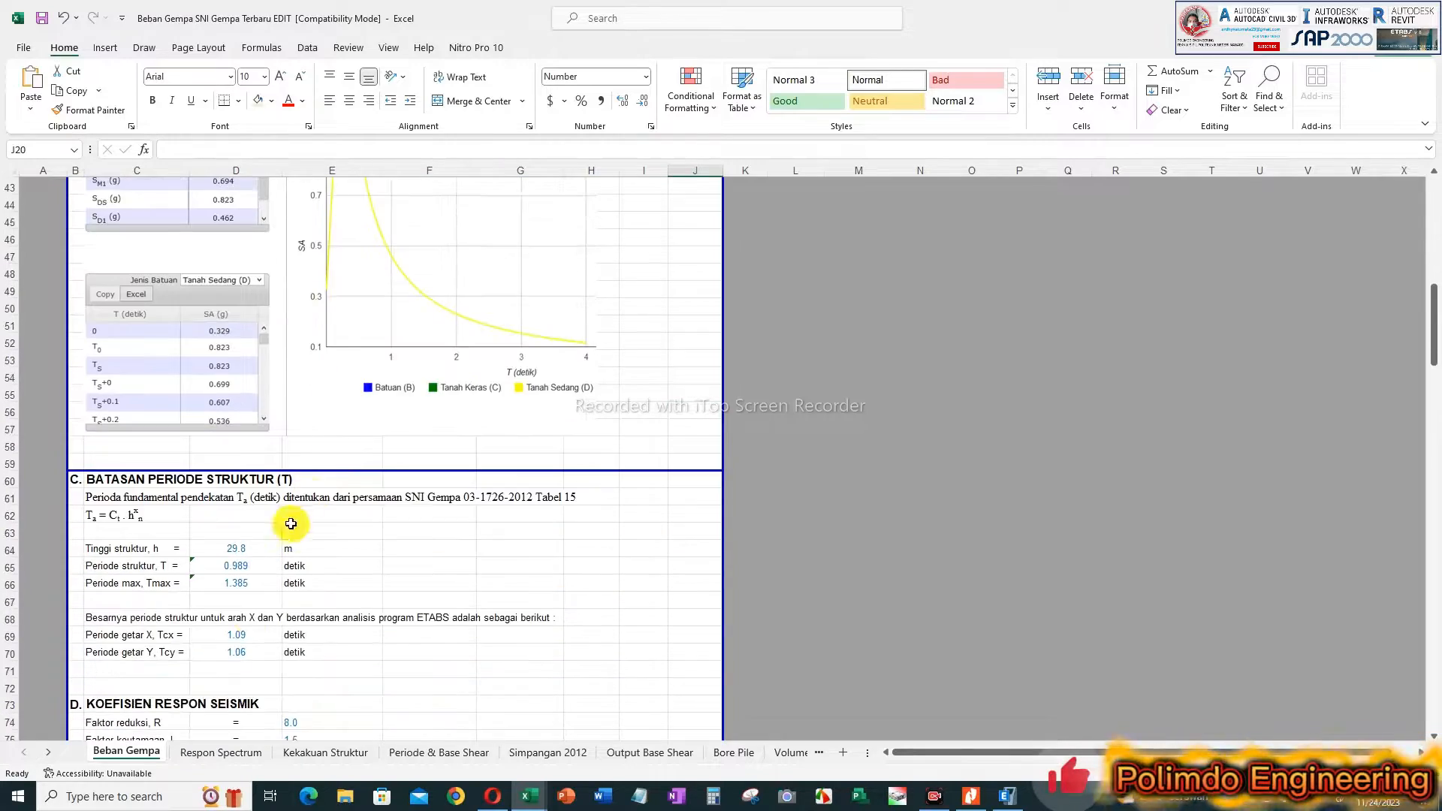
click(220, 752)
scroll(433, 340, down, 3)
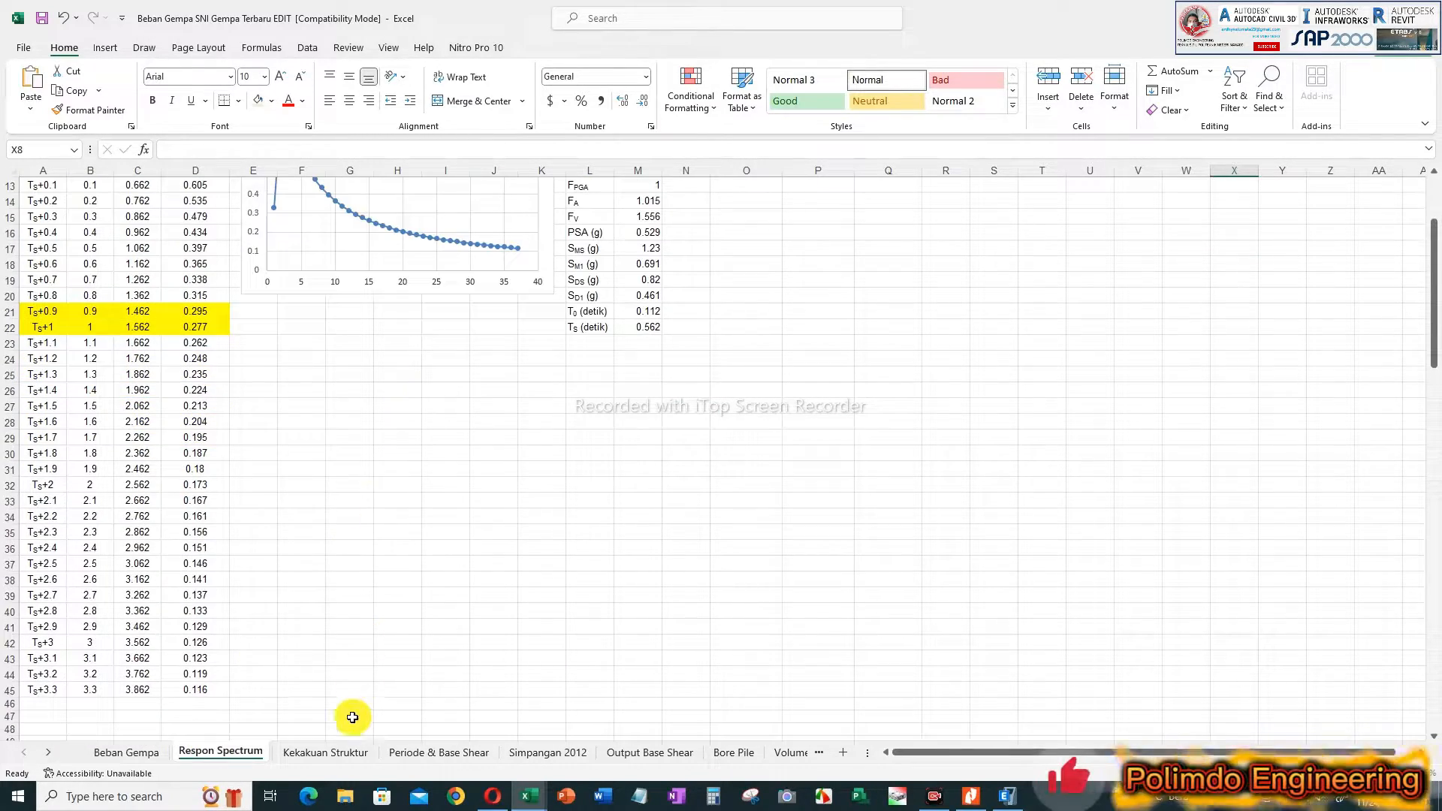
Step: Look at the Kekakuan Struktur sheet and review the mass participation and base shear tables on the Periode & Base Shear sheet
click(348, 751)
scroll(325, 306, down, 3)
click(460, 760)
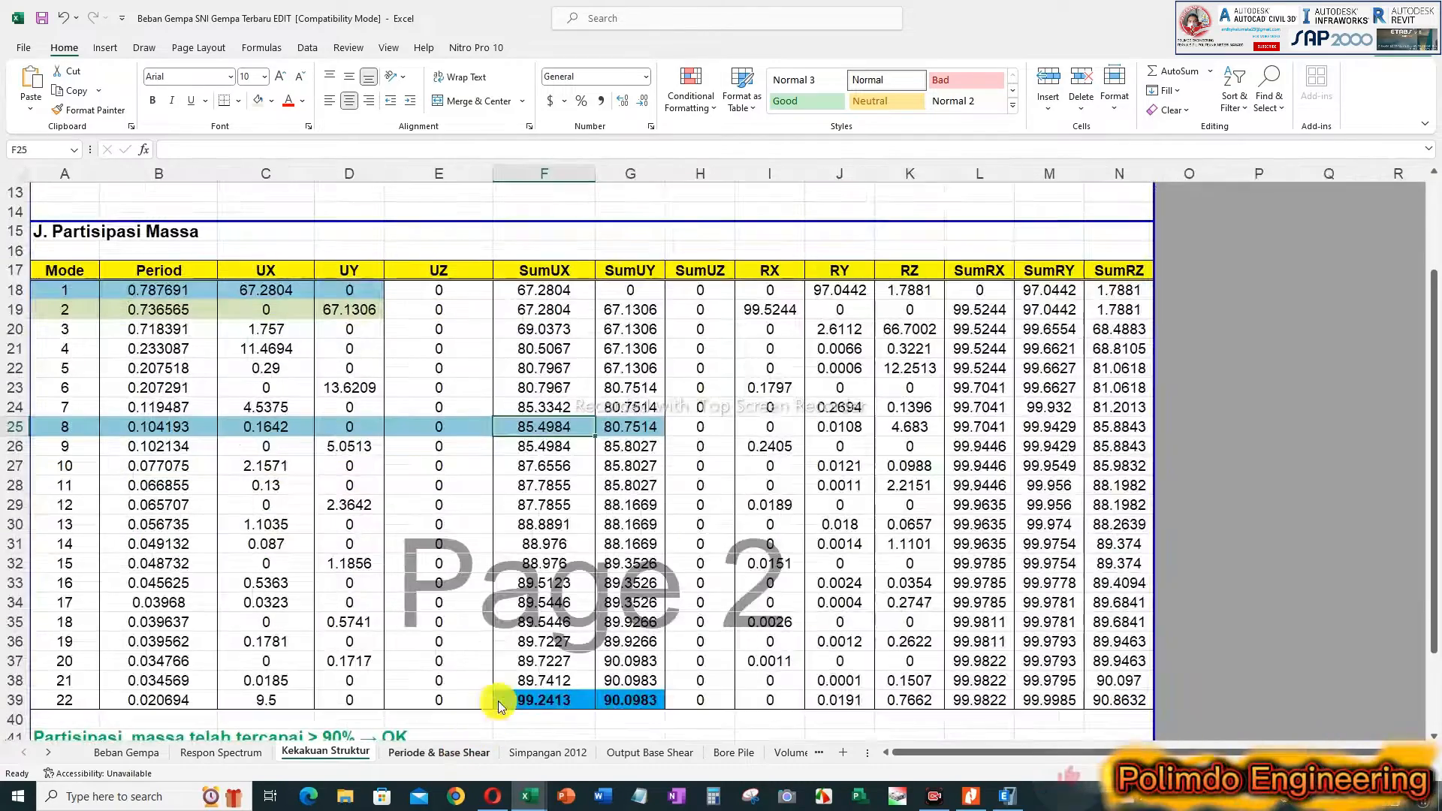
click(613, 375)
scroll(613, 387, down, 5)
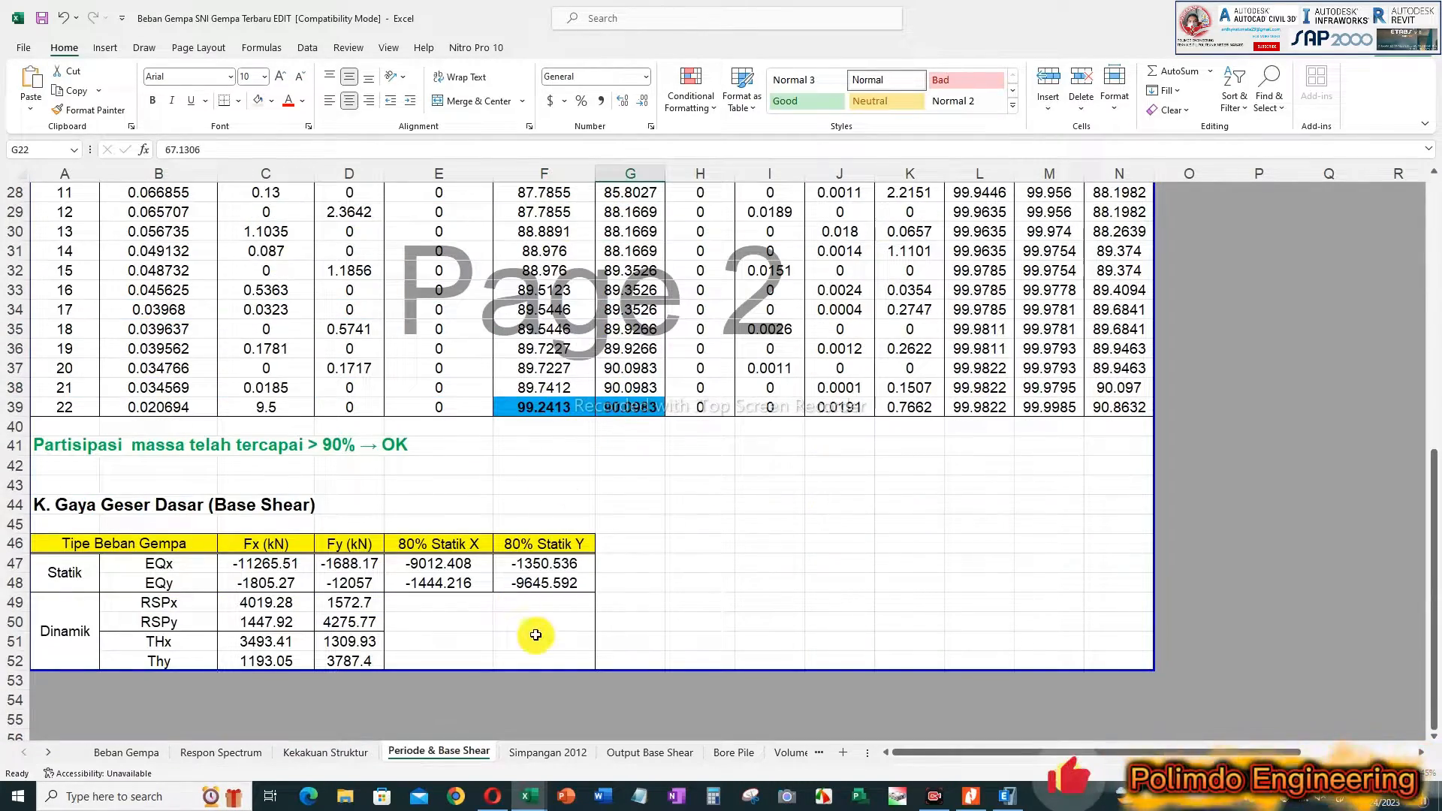
Step: Check the roof's drift status in H12 of the Simpangan 2012 sheet and review the mass and rotation centre tables on Kekakuan Struktur
click(542, 753)
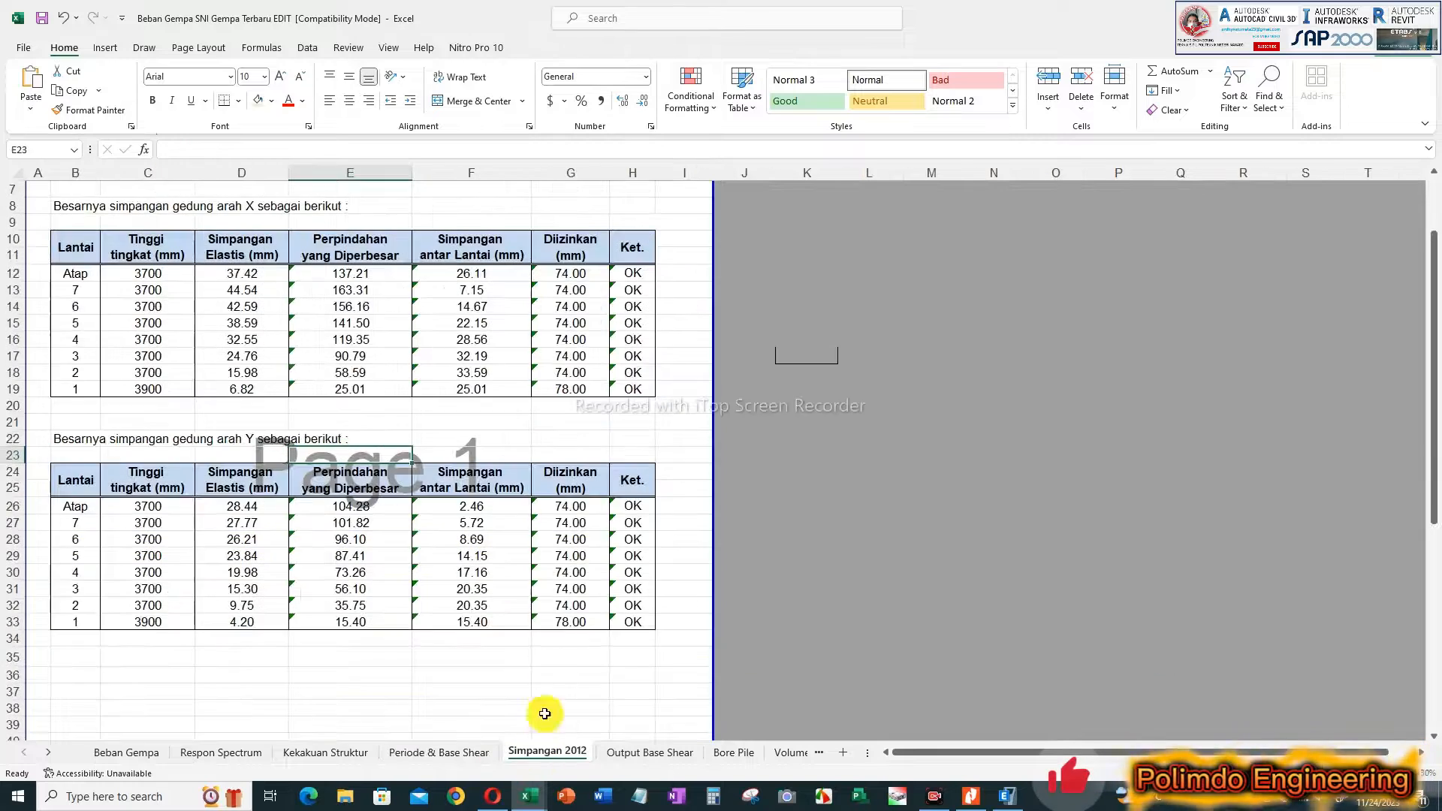
click(626, 278)
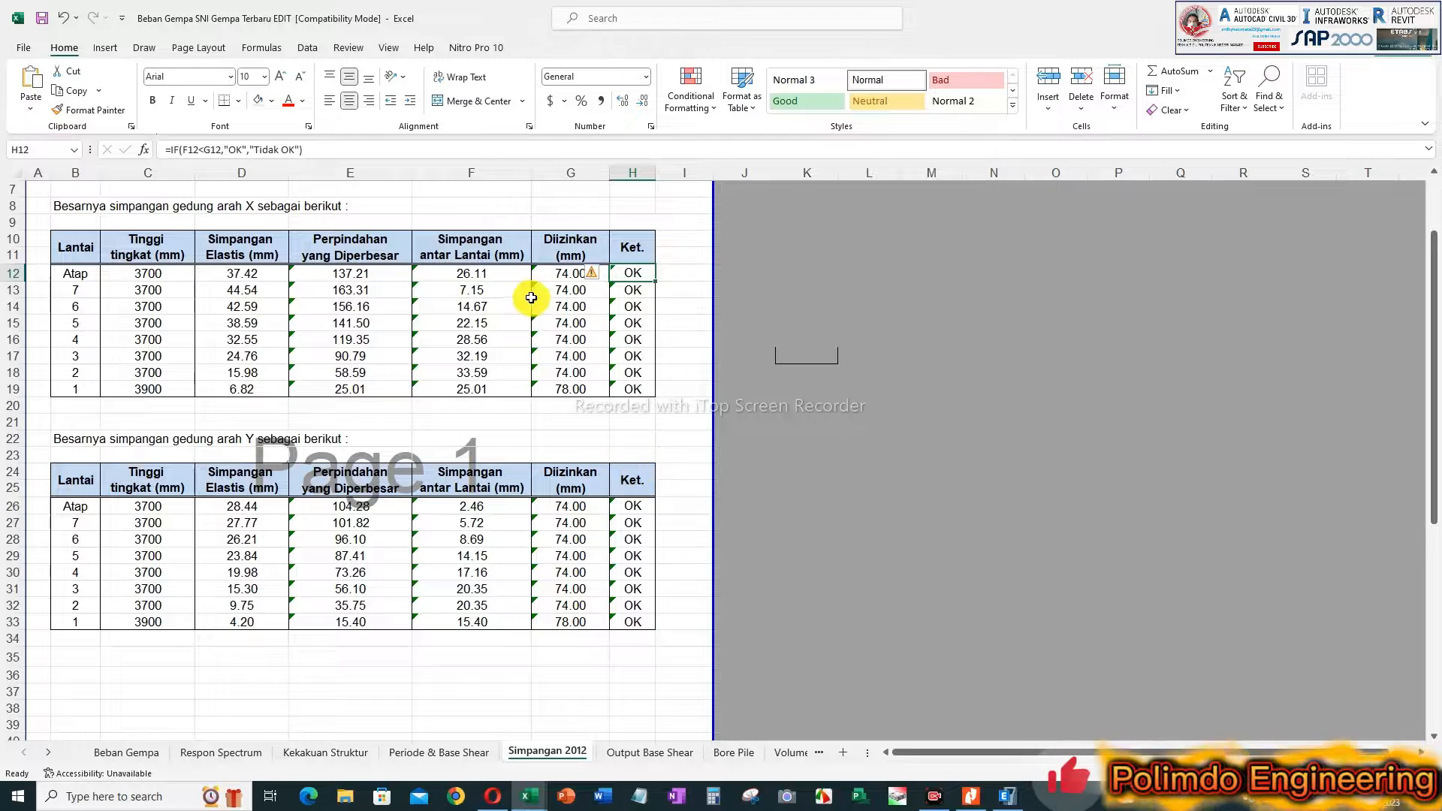
click(323, 753)
scroll(283, 368, up, 3)
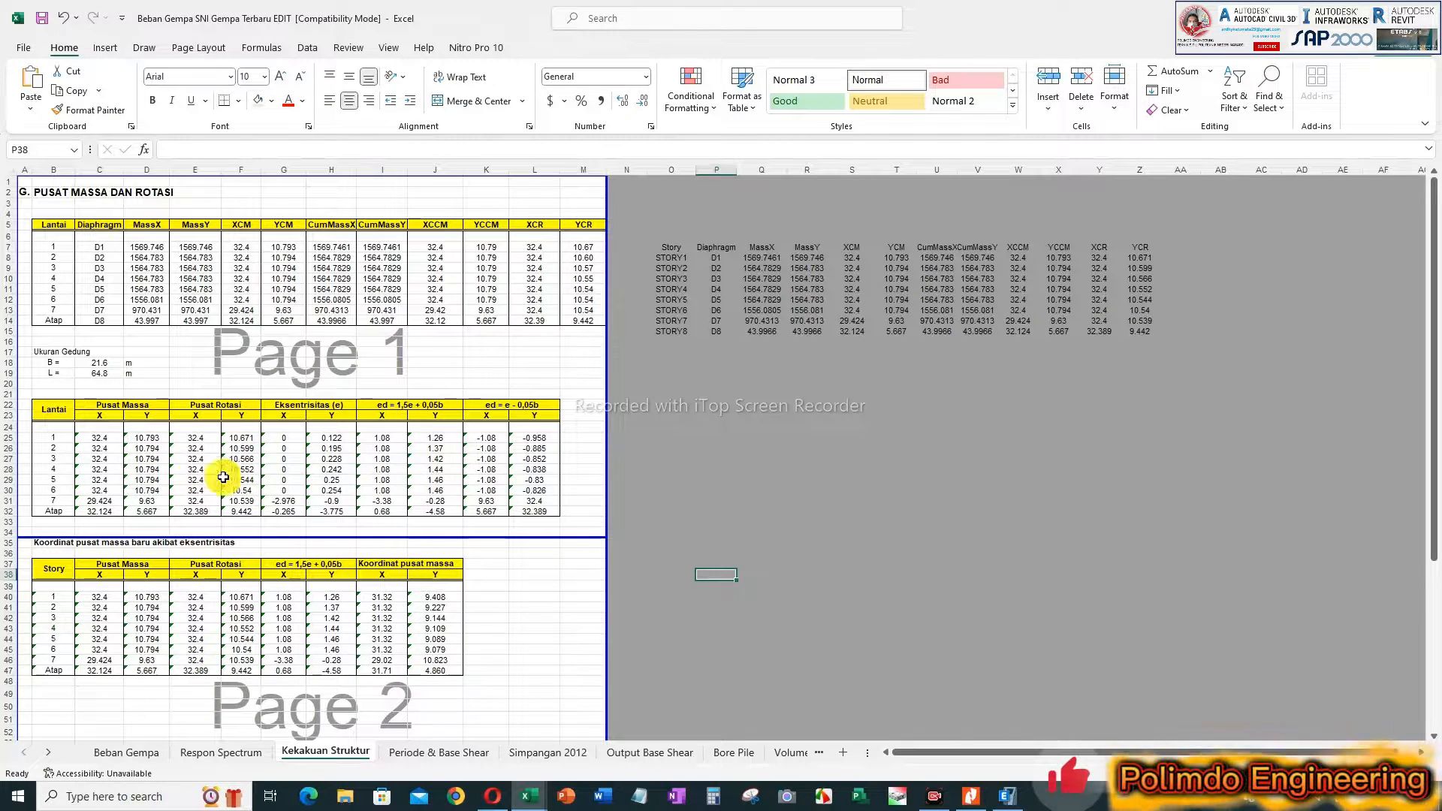
Step: Switch to ETABS and display the mode 3 shape in the STORY7 plan view
click(1010, 797)
click(343, 49)
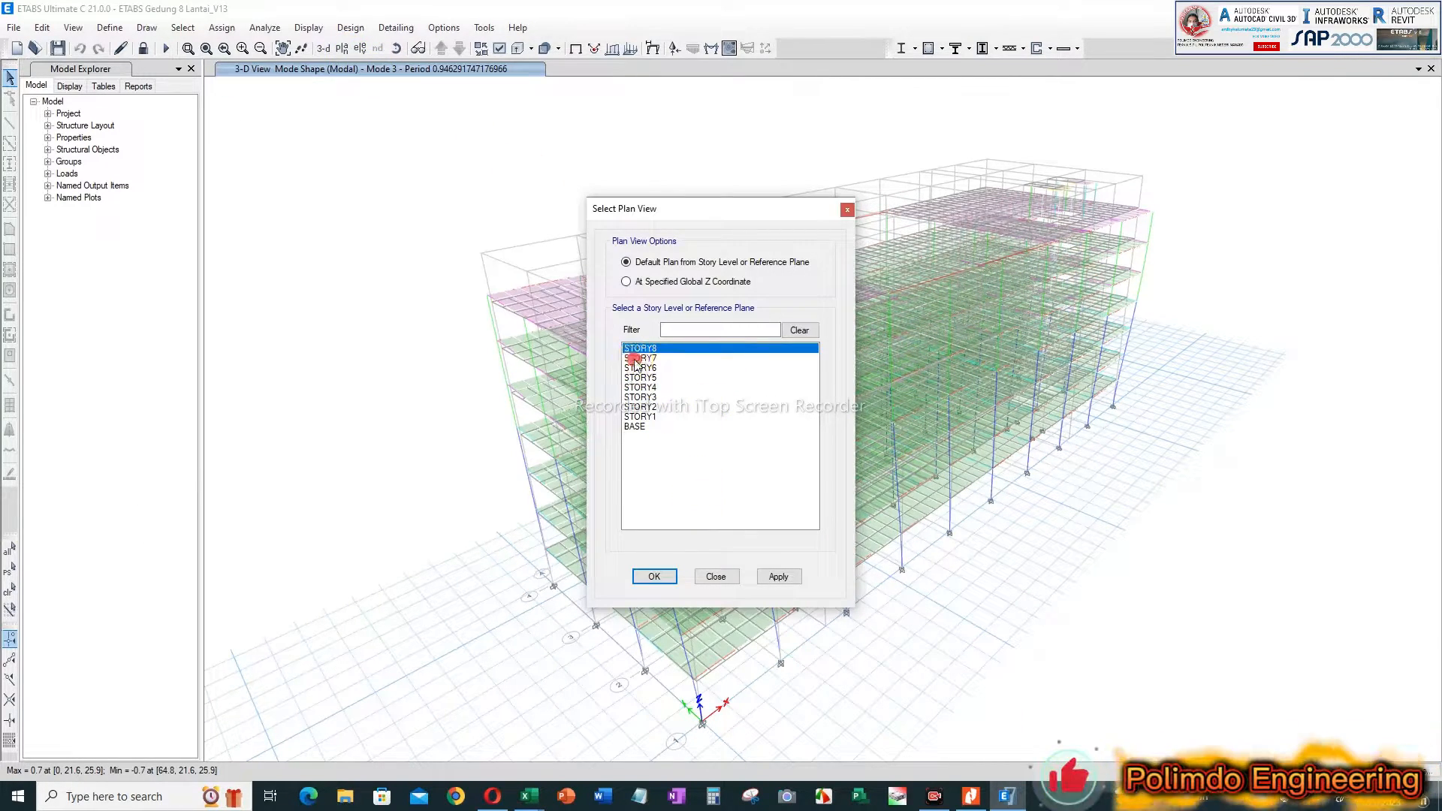
click(636, 358)
click(776, 578)
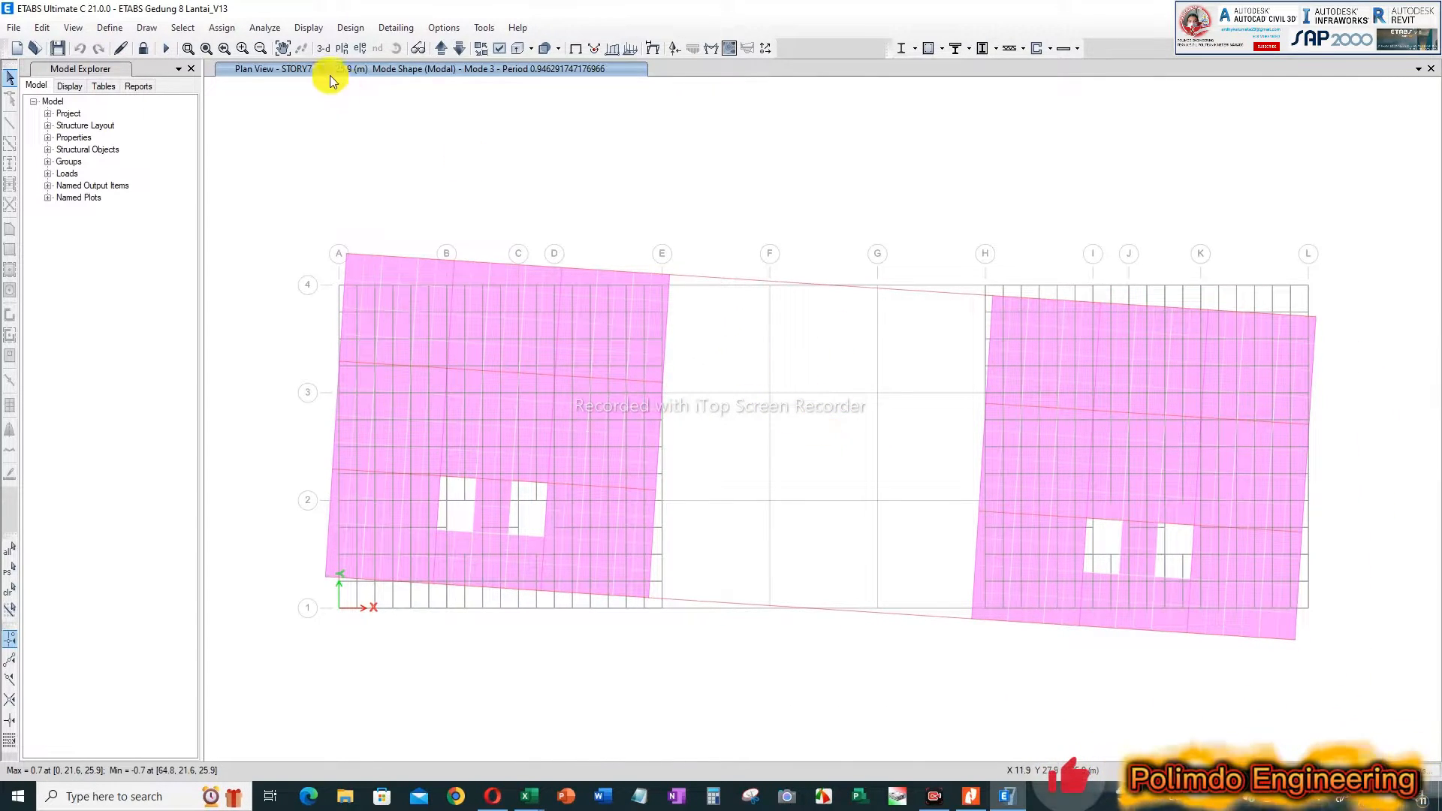
Step: Move down to the STORY6 plan view and read the mode 3 displacements of a joint
click(459, 49)
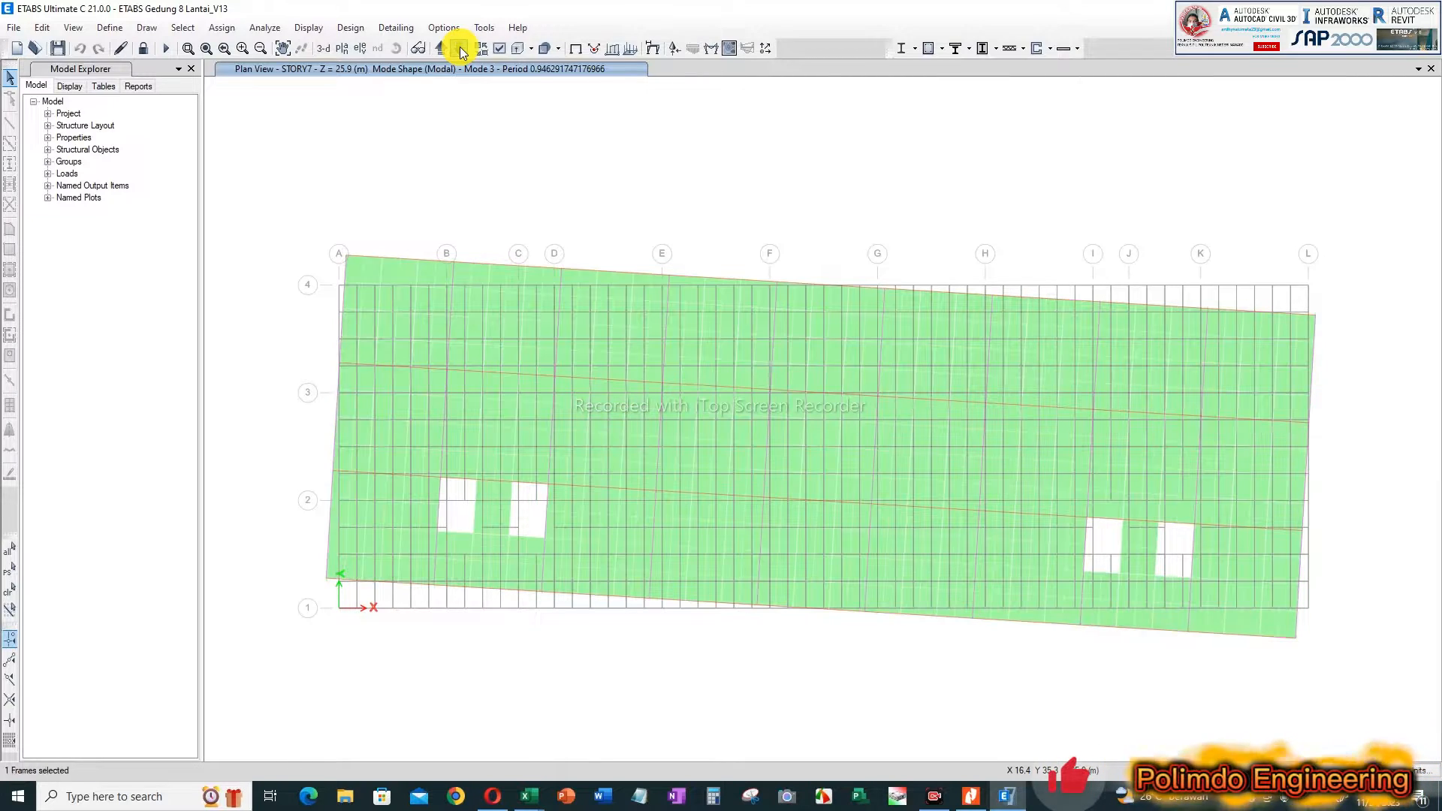
right_click(793, 286)
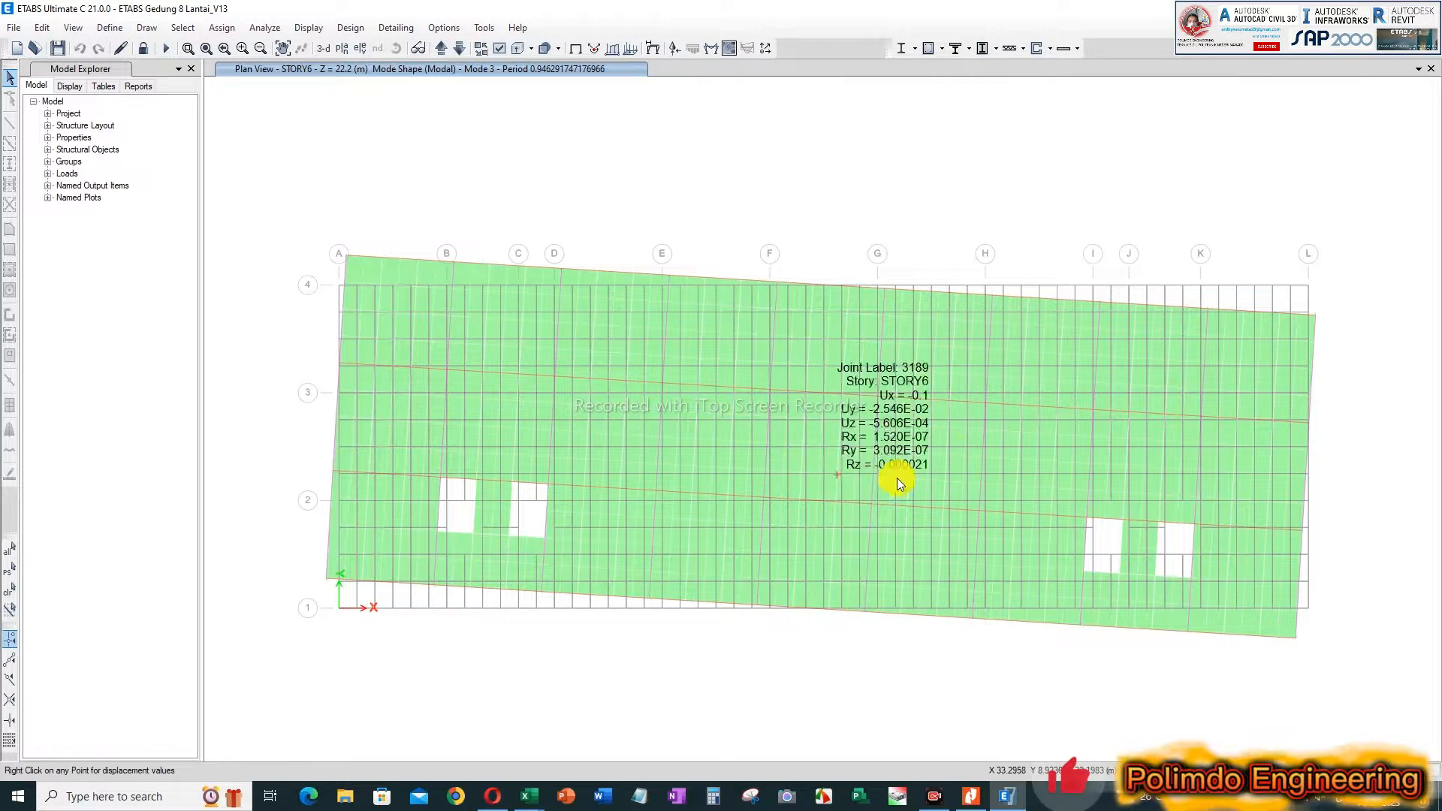
Step: Switch to the browser, view the viewer's questions in the YouTube Studio comments and look at the 8 Minutes Learn Linktree page
mouse_move(802, 443)
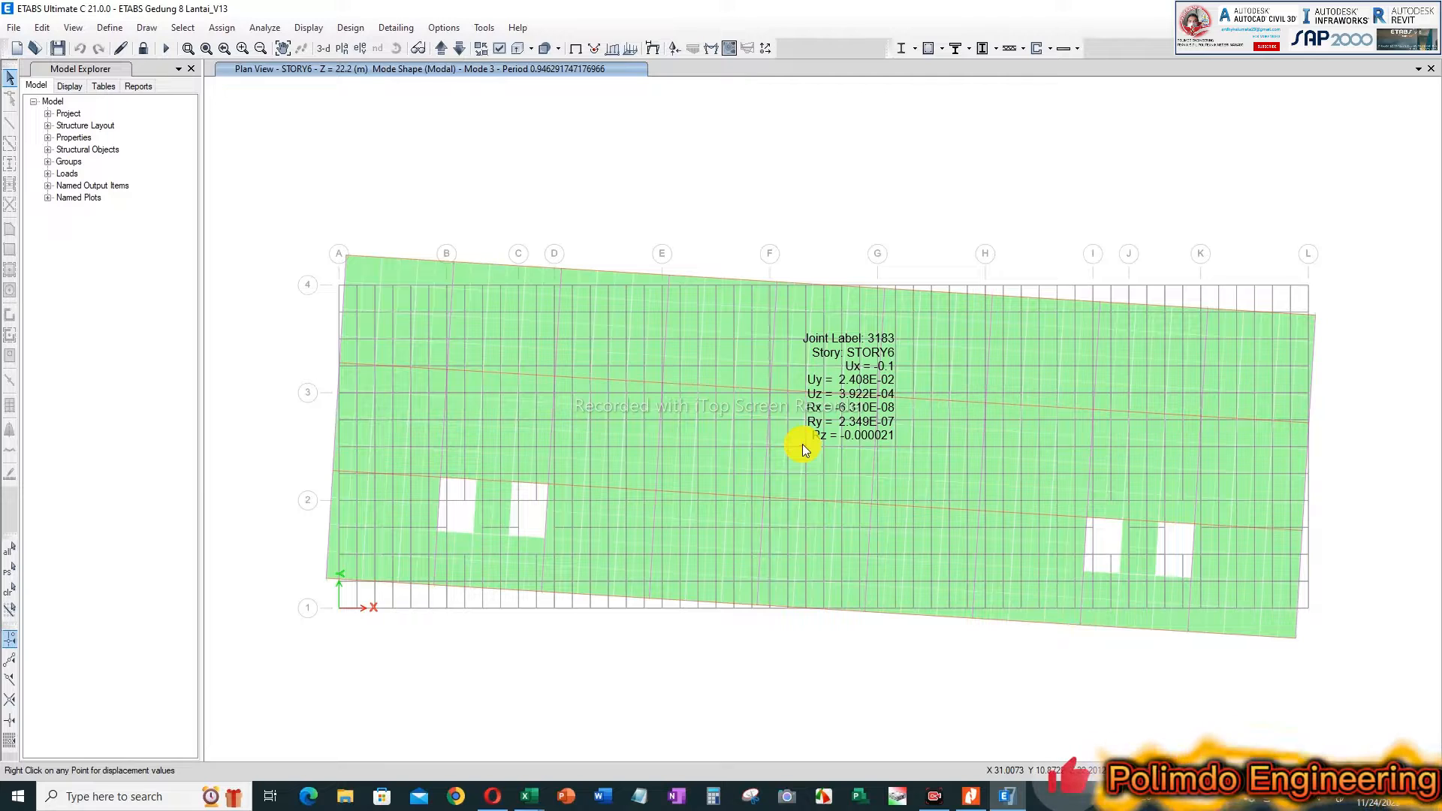
click(493, 796)
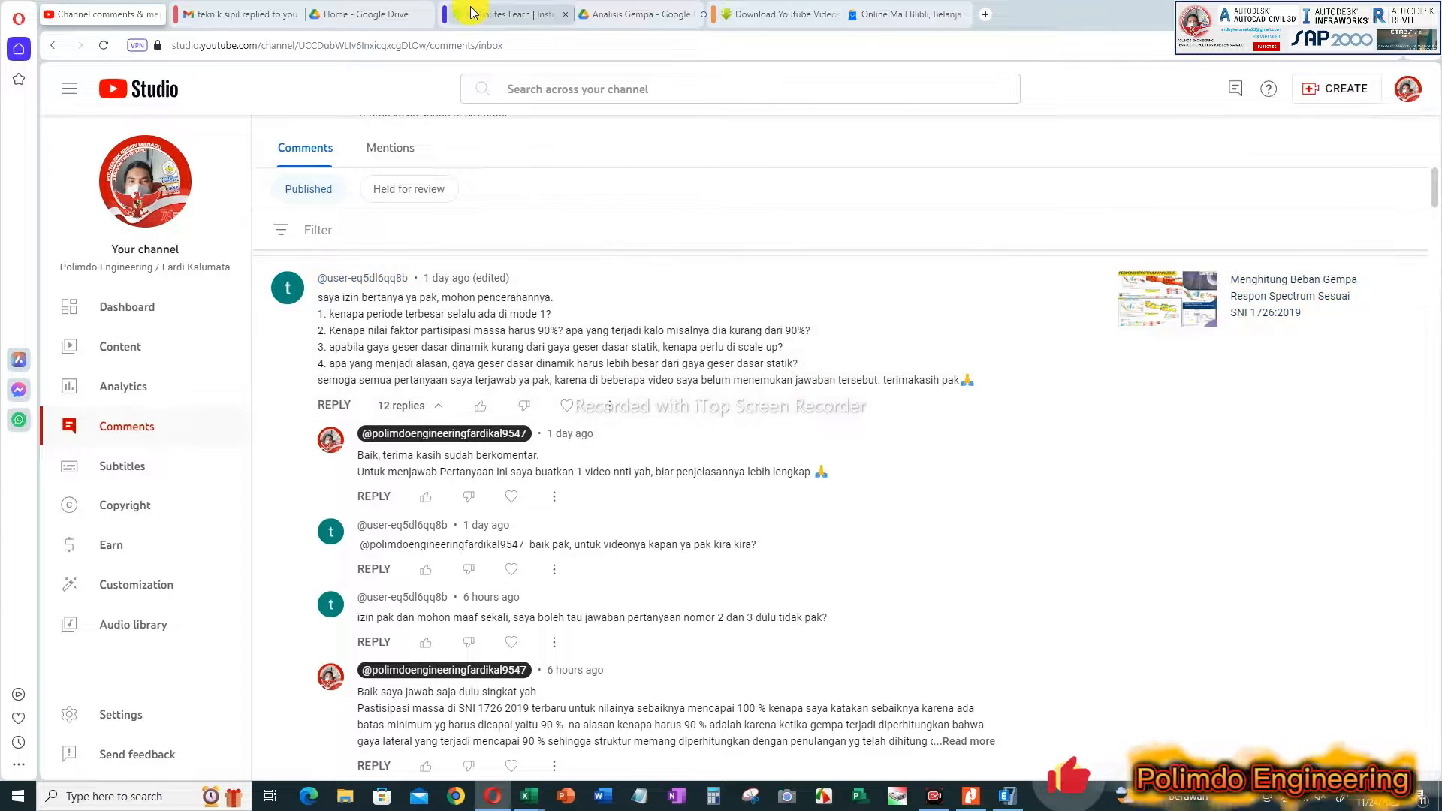
click(511, 14)
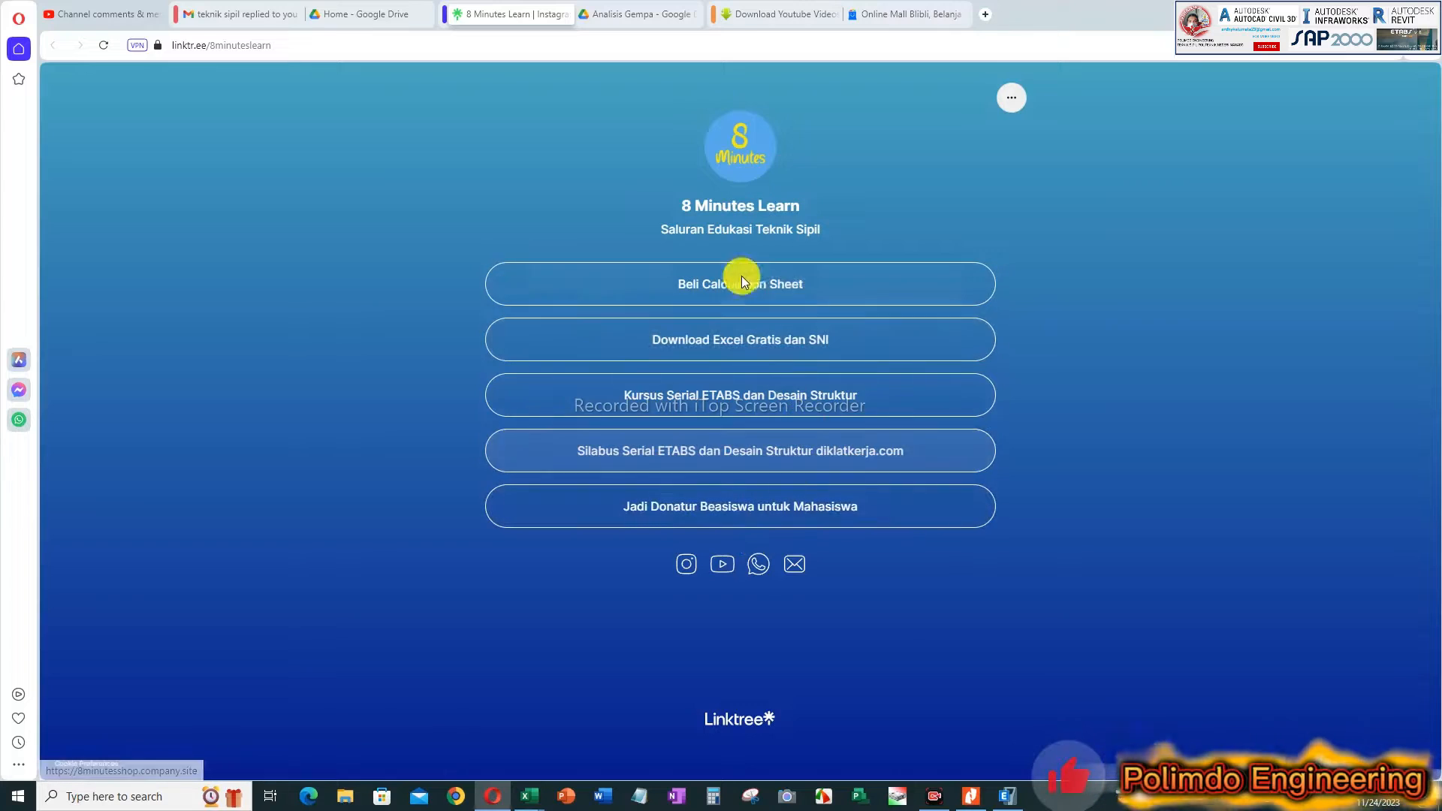
click(353, 7)
click(469, 11)
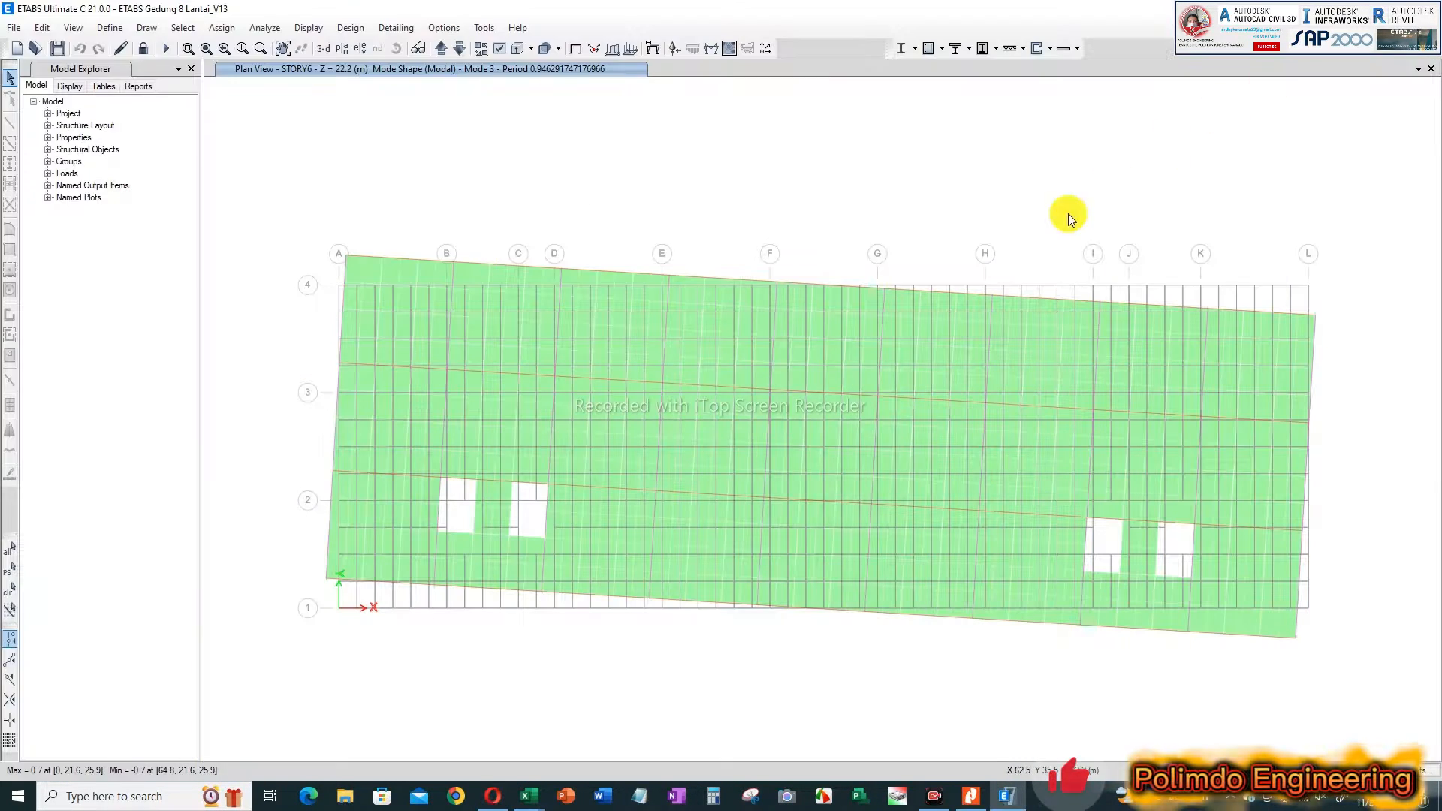
Step: Display the mode 3 shape in a 3D view in ETABS and inspect the building from a lower angle
mouse_move(806, 452)
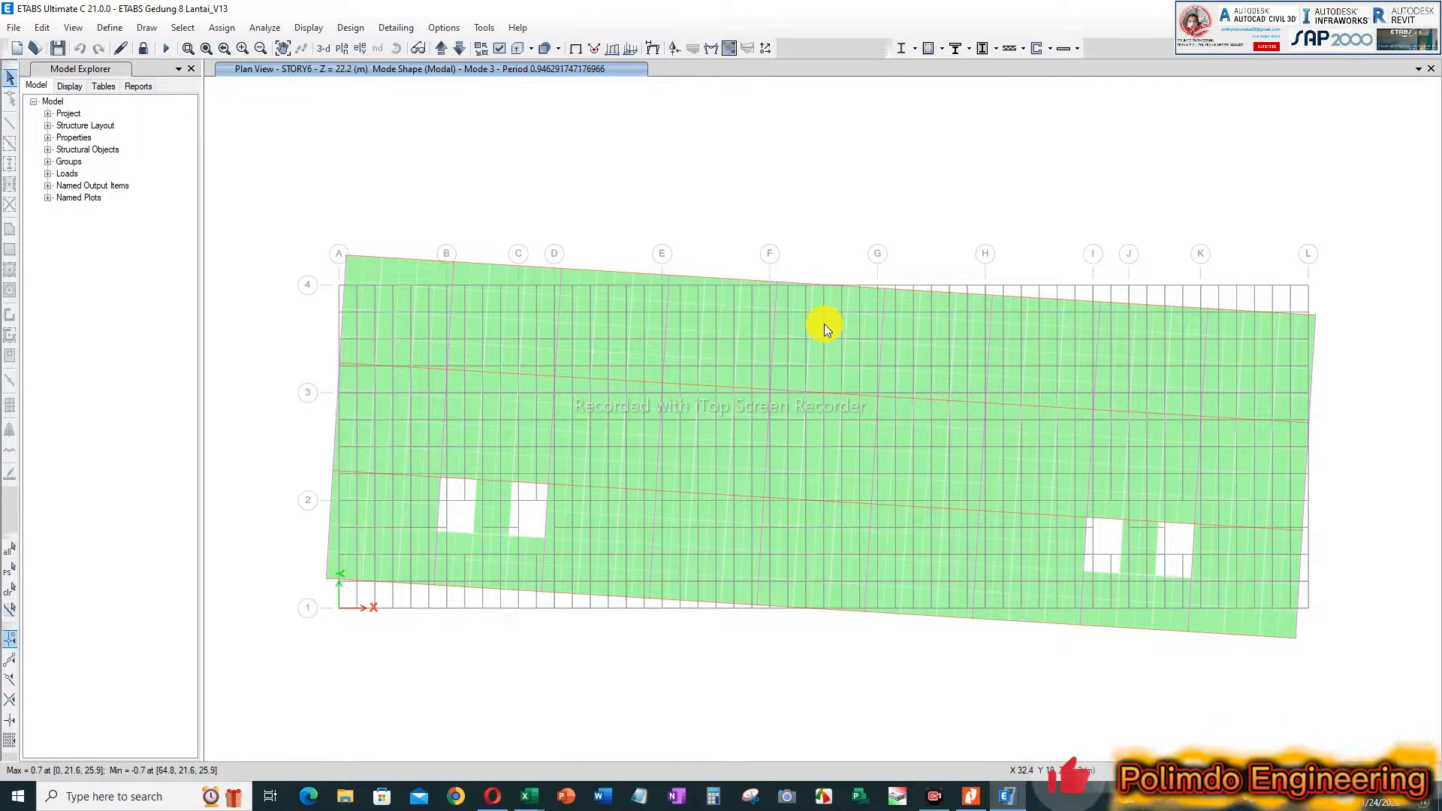
click(329, 56)
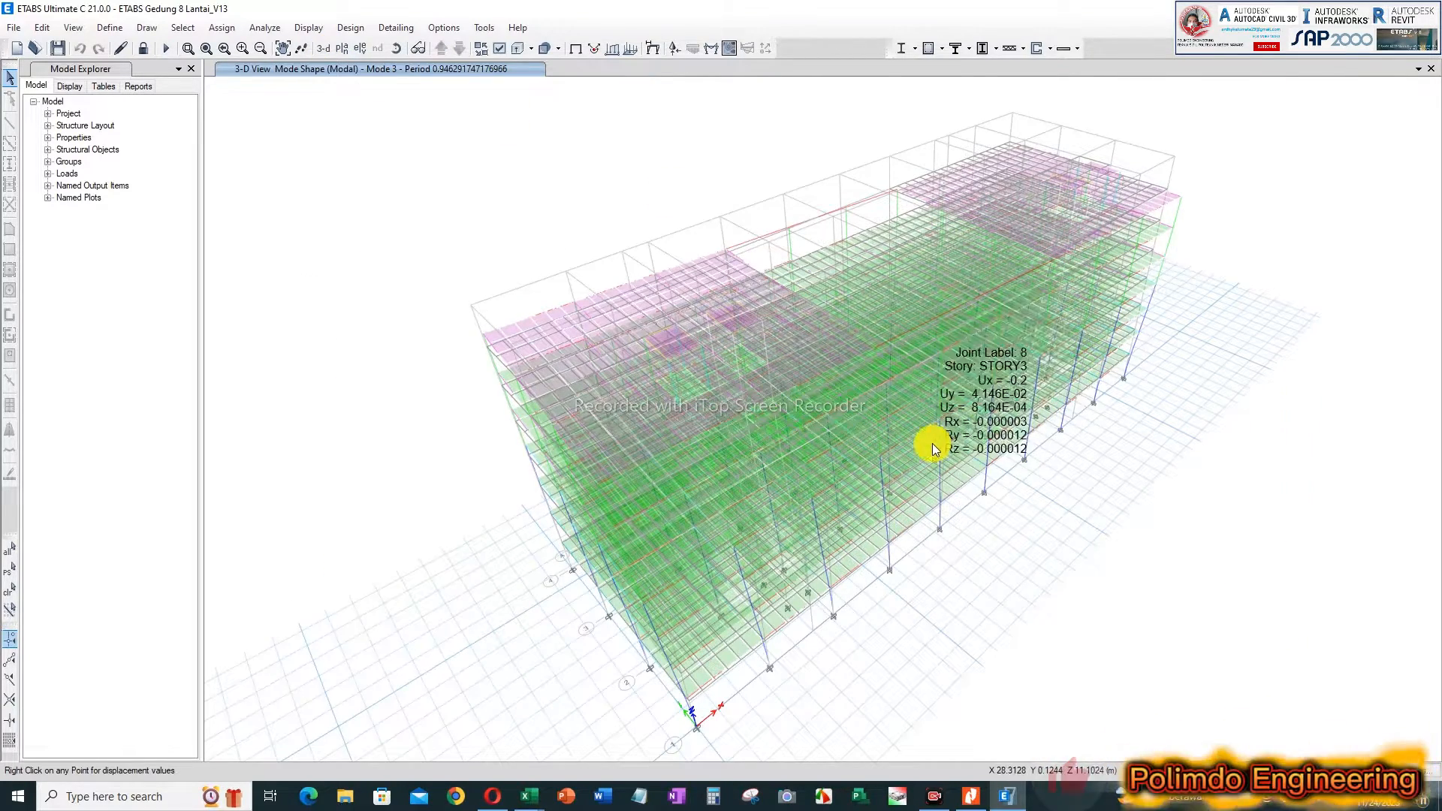
shift+middle_drag(903, 439, 880, 354)
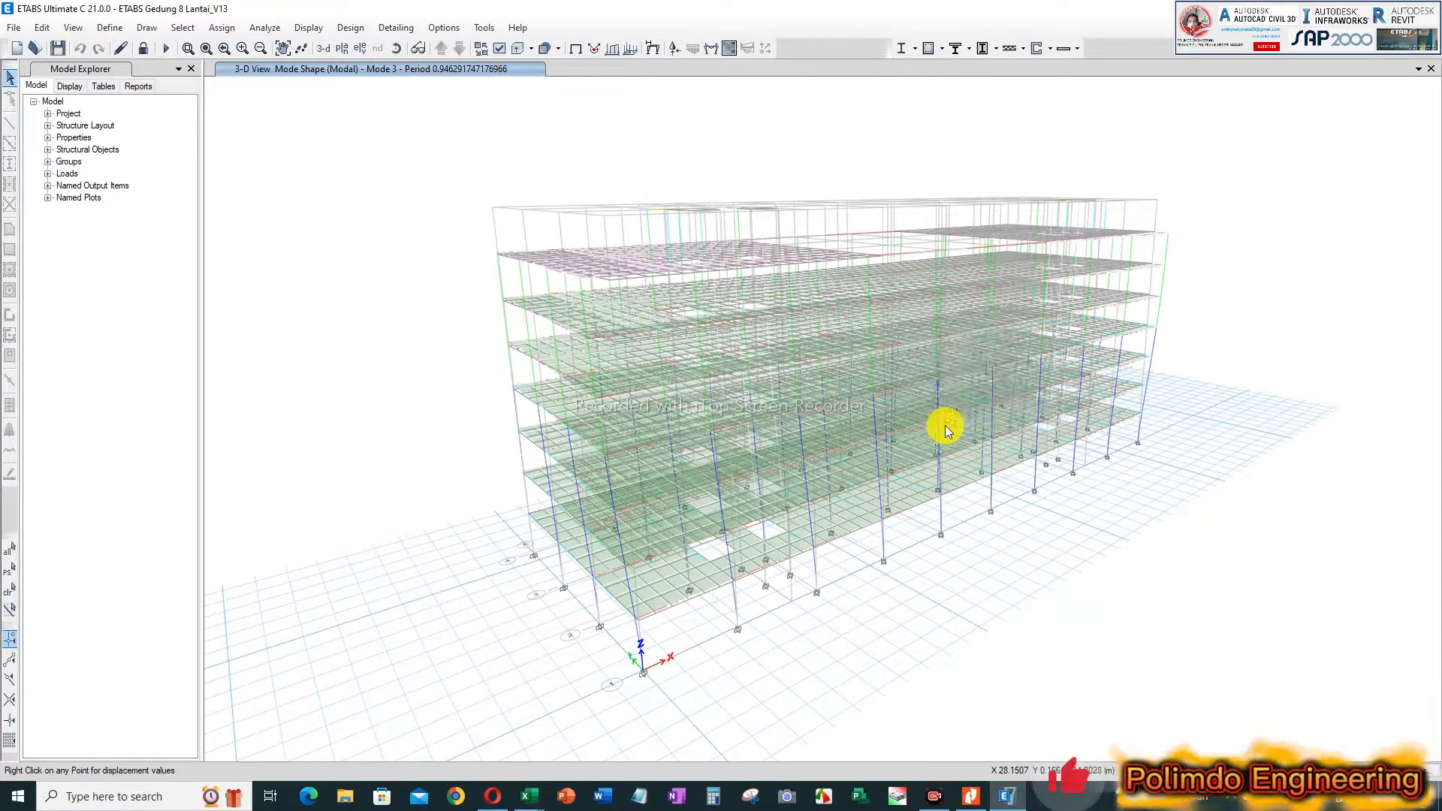
shift+middle_drag(944, 425, 947, 449)
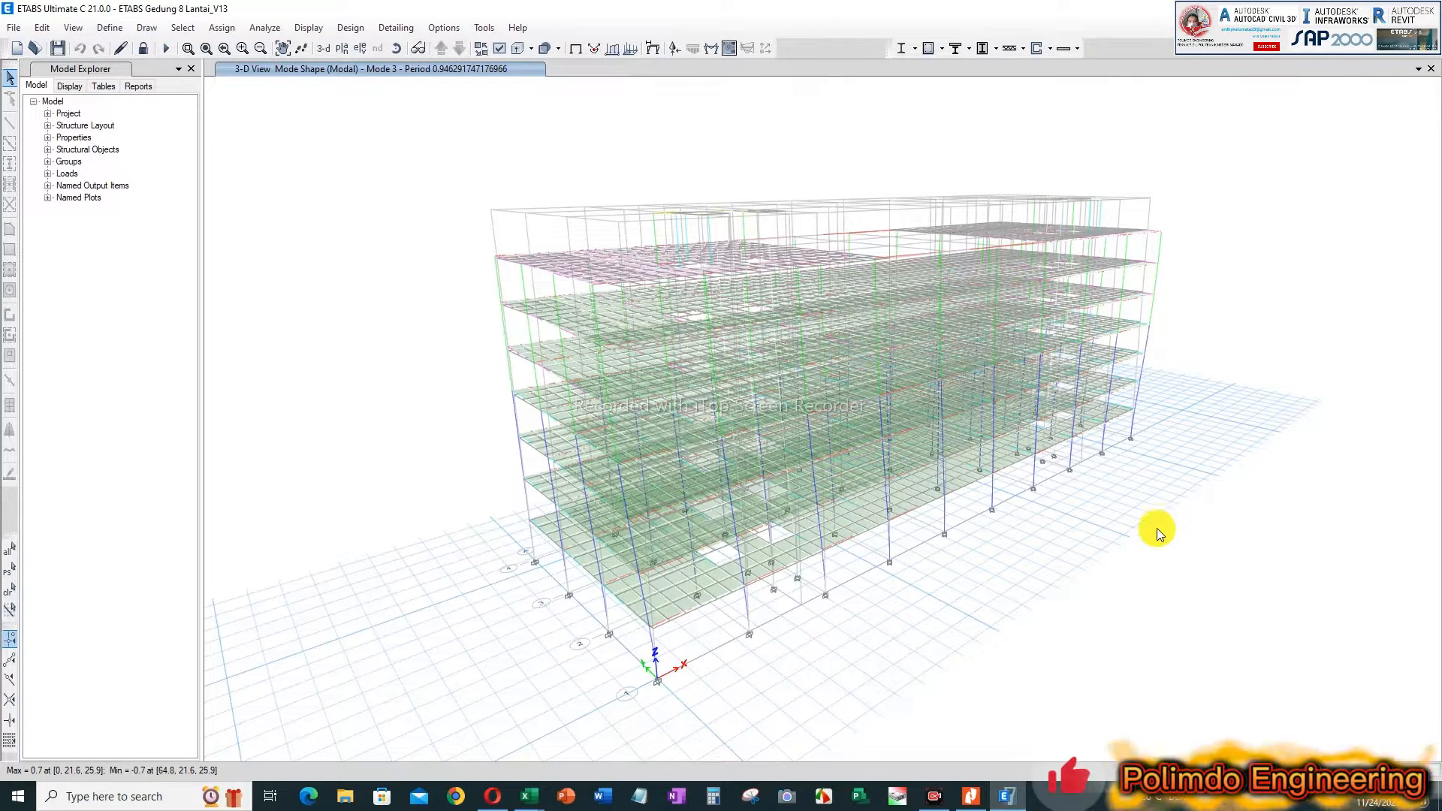
Step: Switch to the ETABS report PDF in Nitro Pro and review Table 5.11, Modal Direction Factors
click(976, 784)
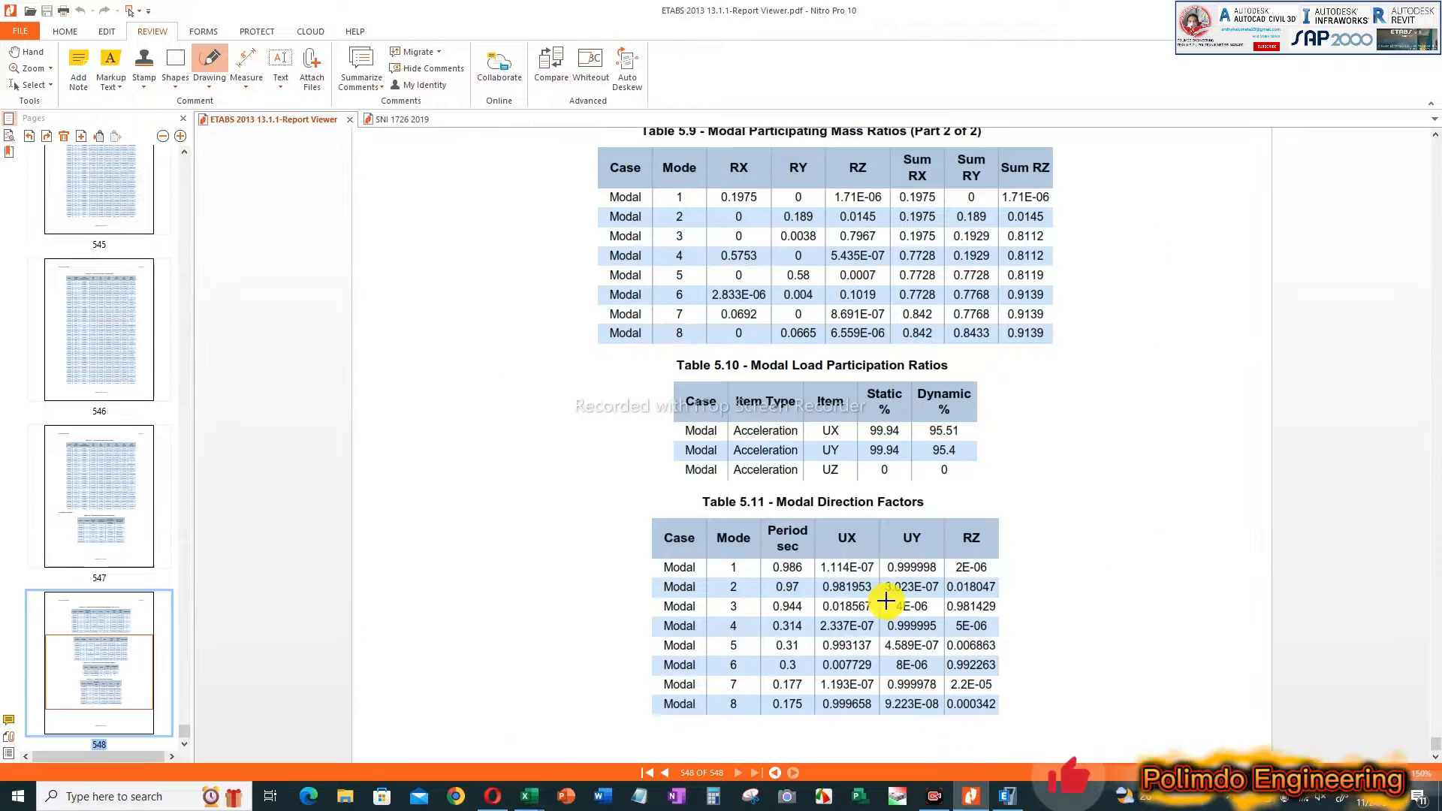
scroll(871, 541, down, 1)
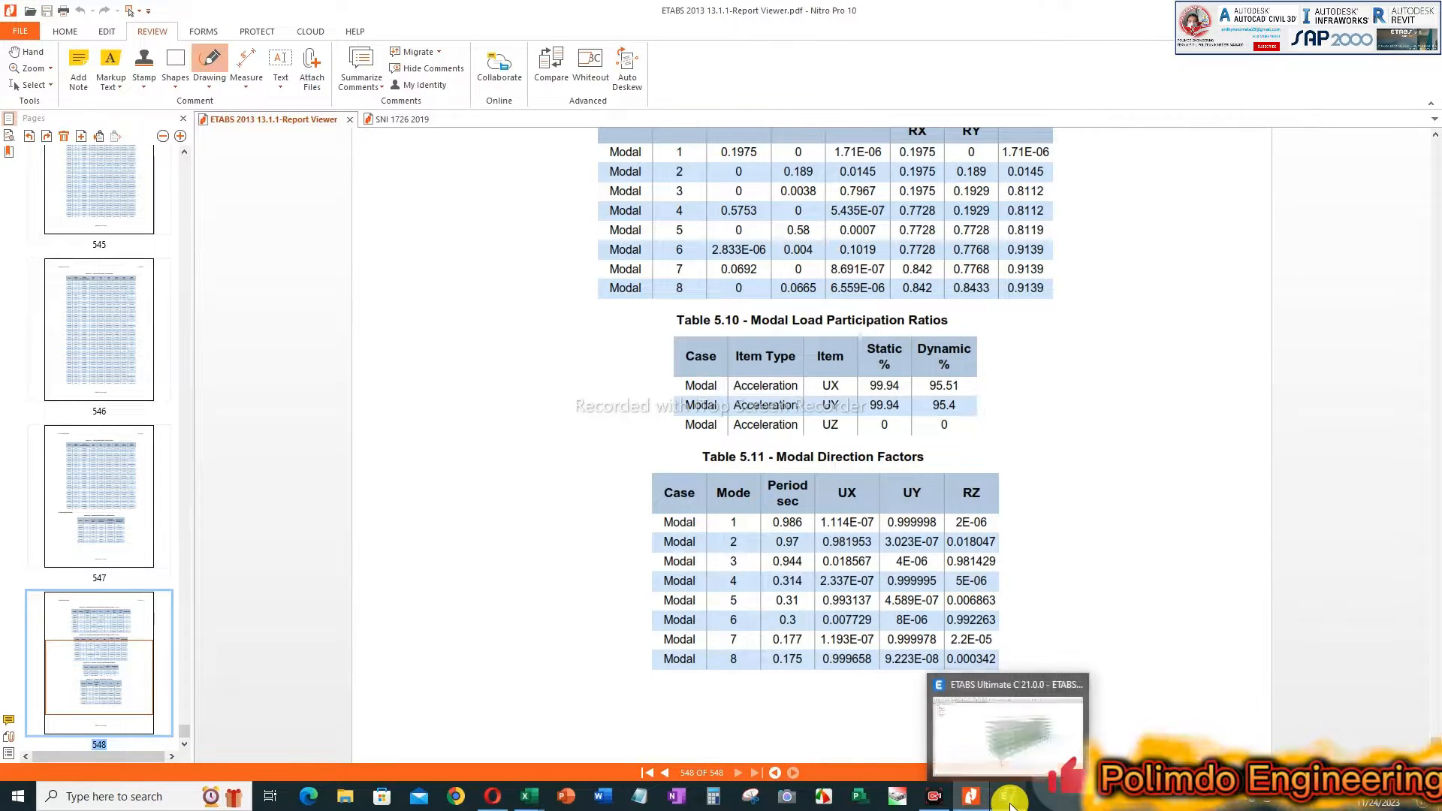
Step: Switch to the Beban Gempa workbook in Excel and check the roof's allowable drift in G12 of the Simpangan 2012 sheet
mouse_move(528, 796)
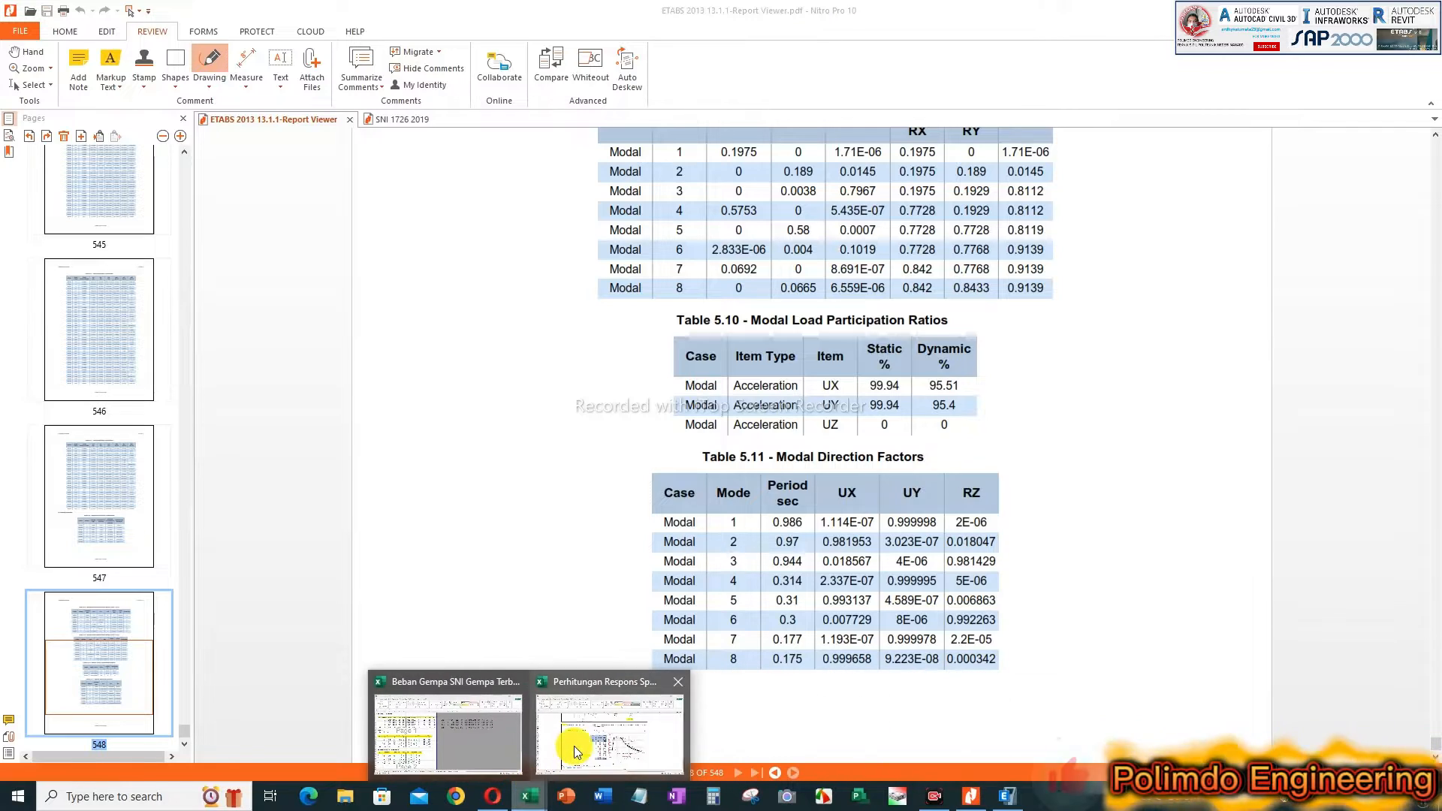
click(499, 728)
click(534, 757)
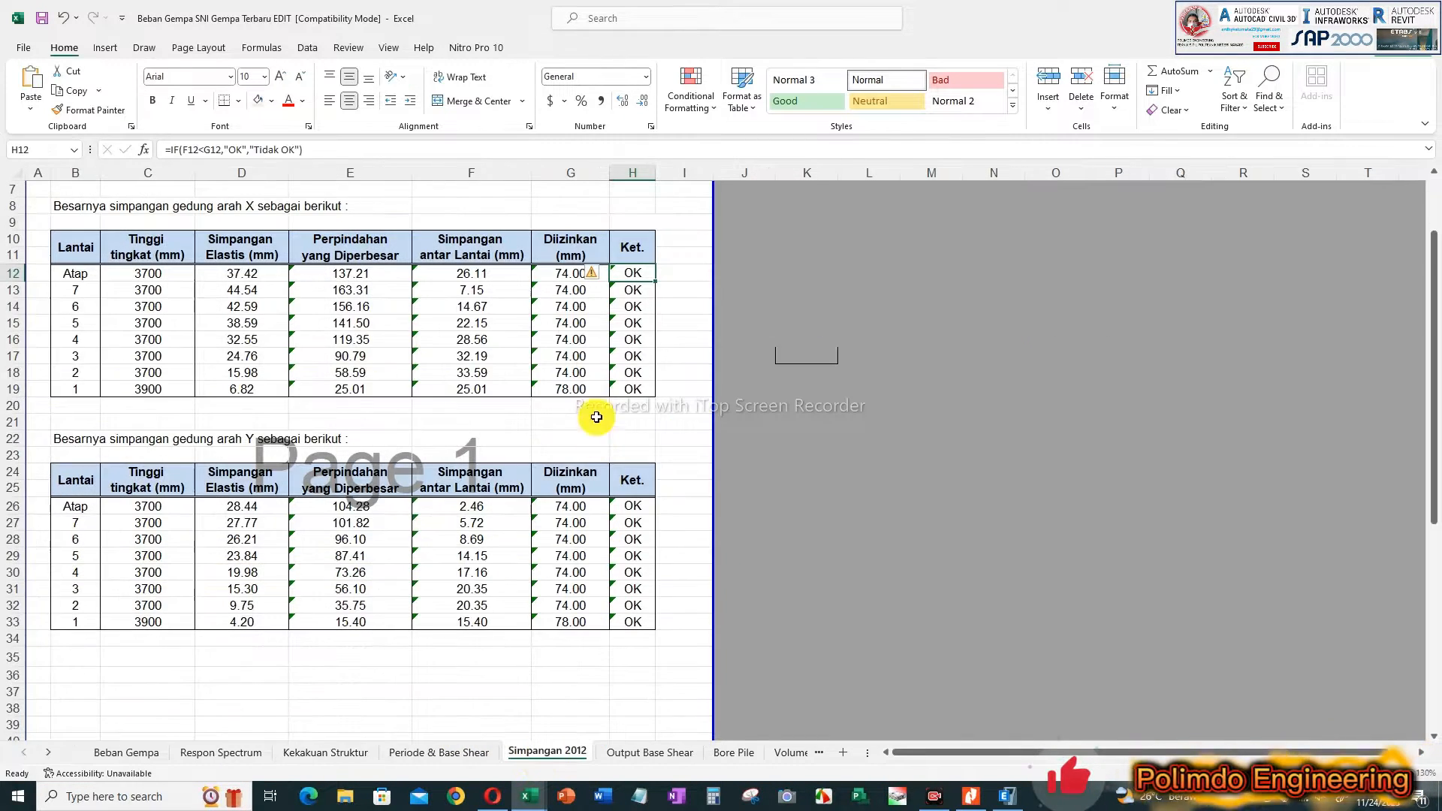
click(568, 273)
click(577, 321)
click(564, 275)
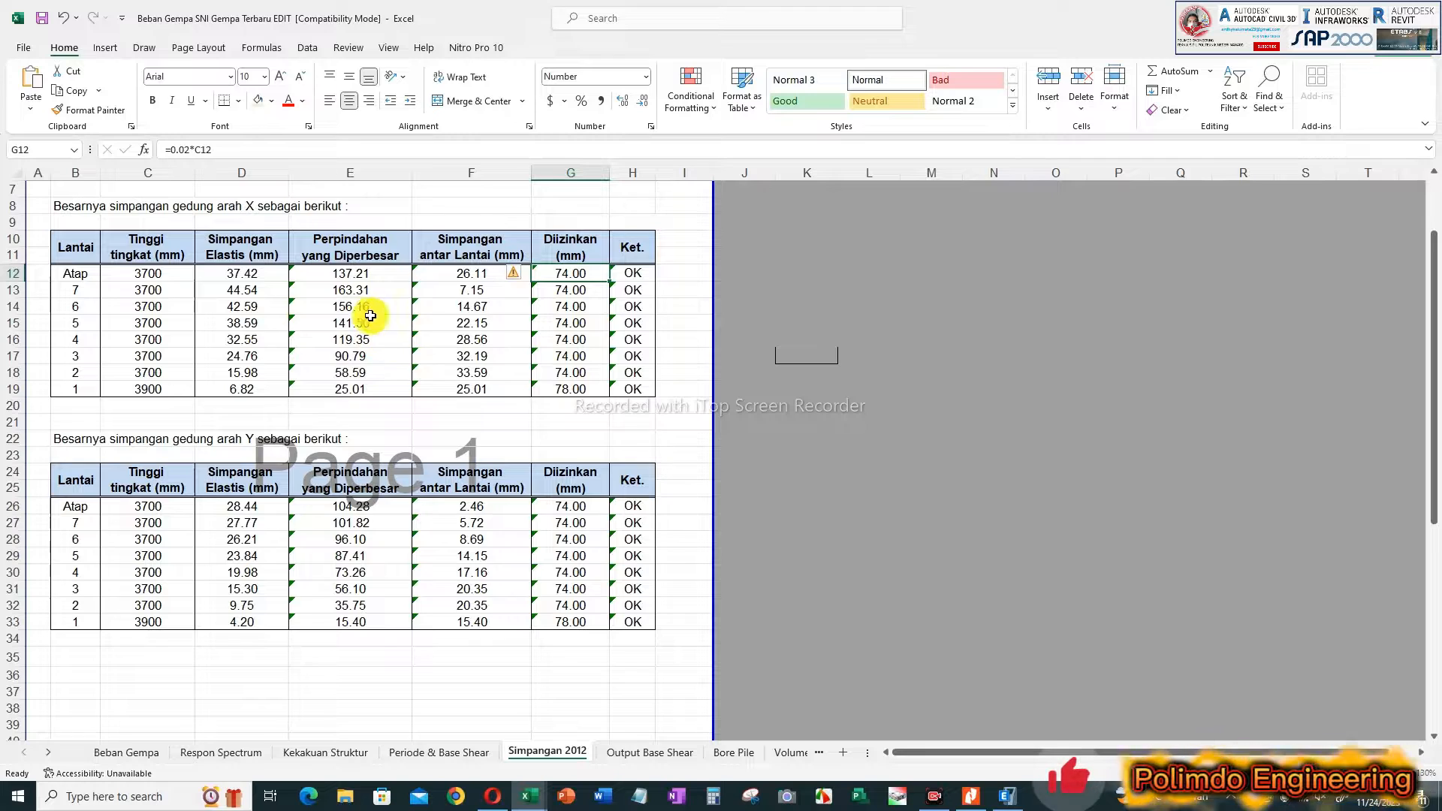
Step: Review the elastic displacement, amplified displacement and inter-storey drift columns of the X-direction table
drag(248, 276, 250, 369)
click(366, 344)
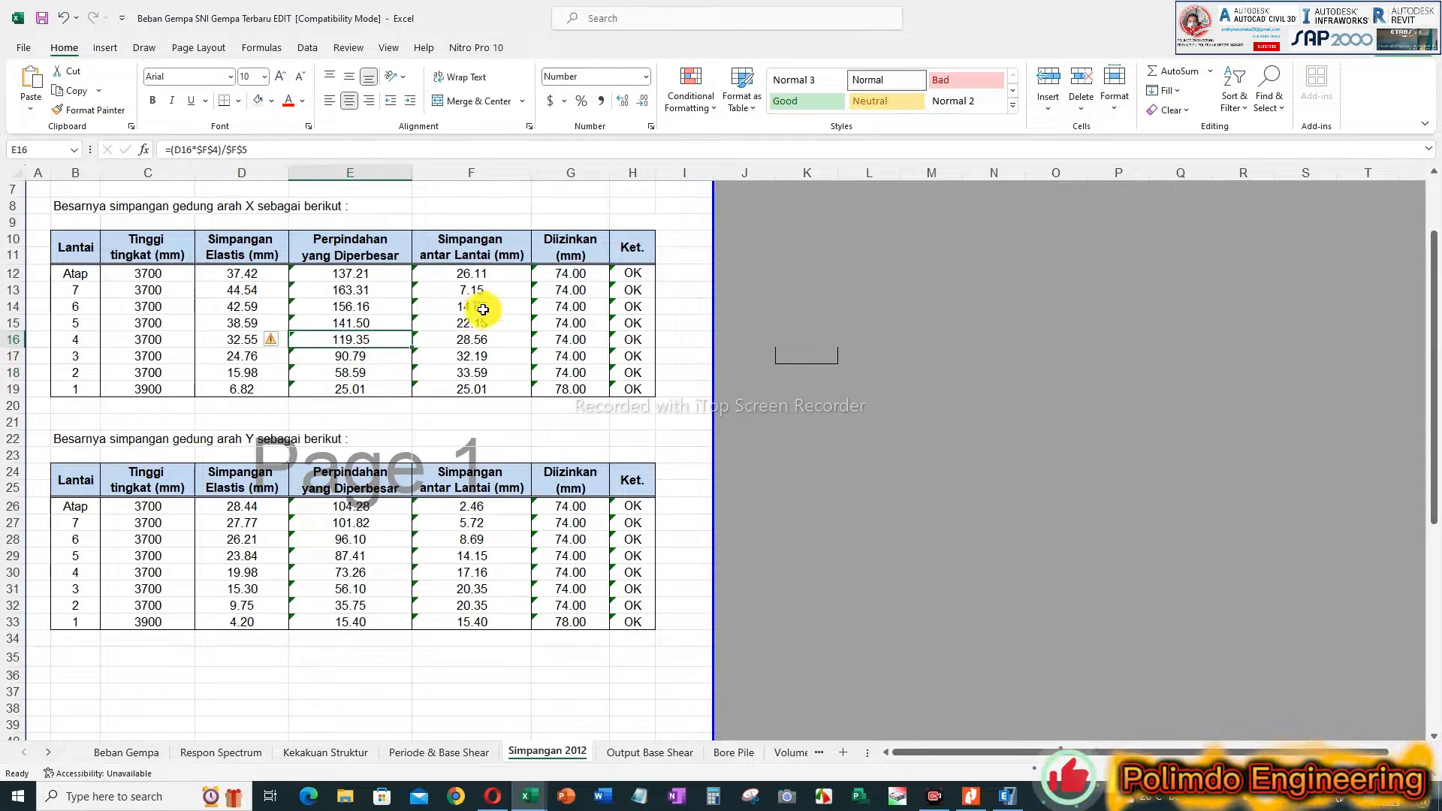
drag(474, 274, 473, 358)
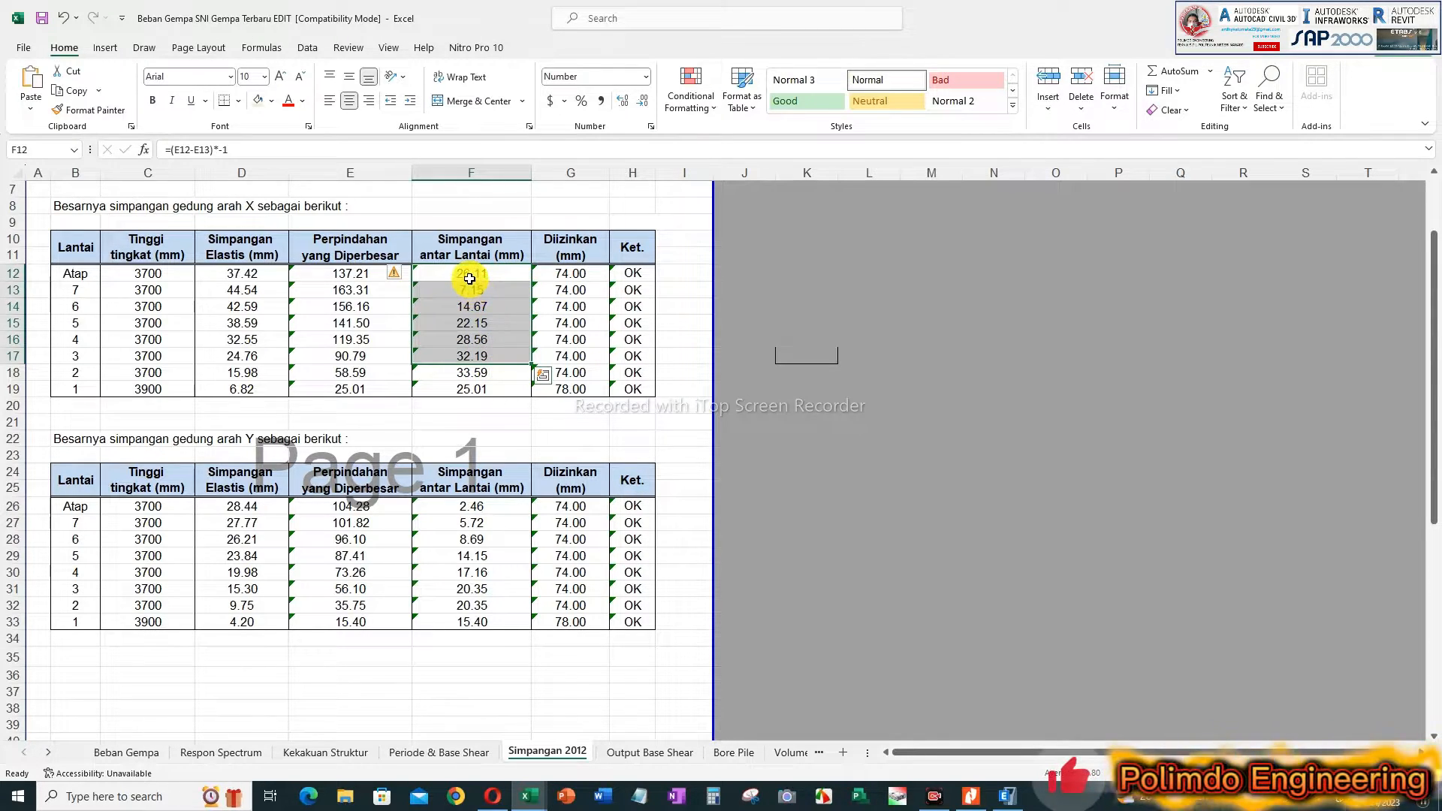
click(826, 406)
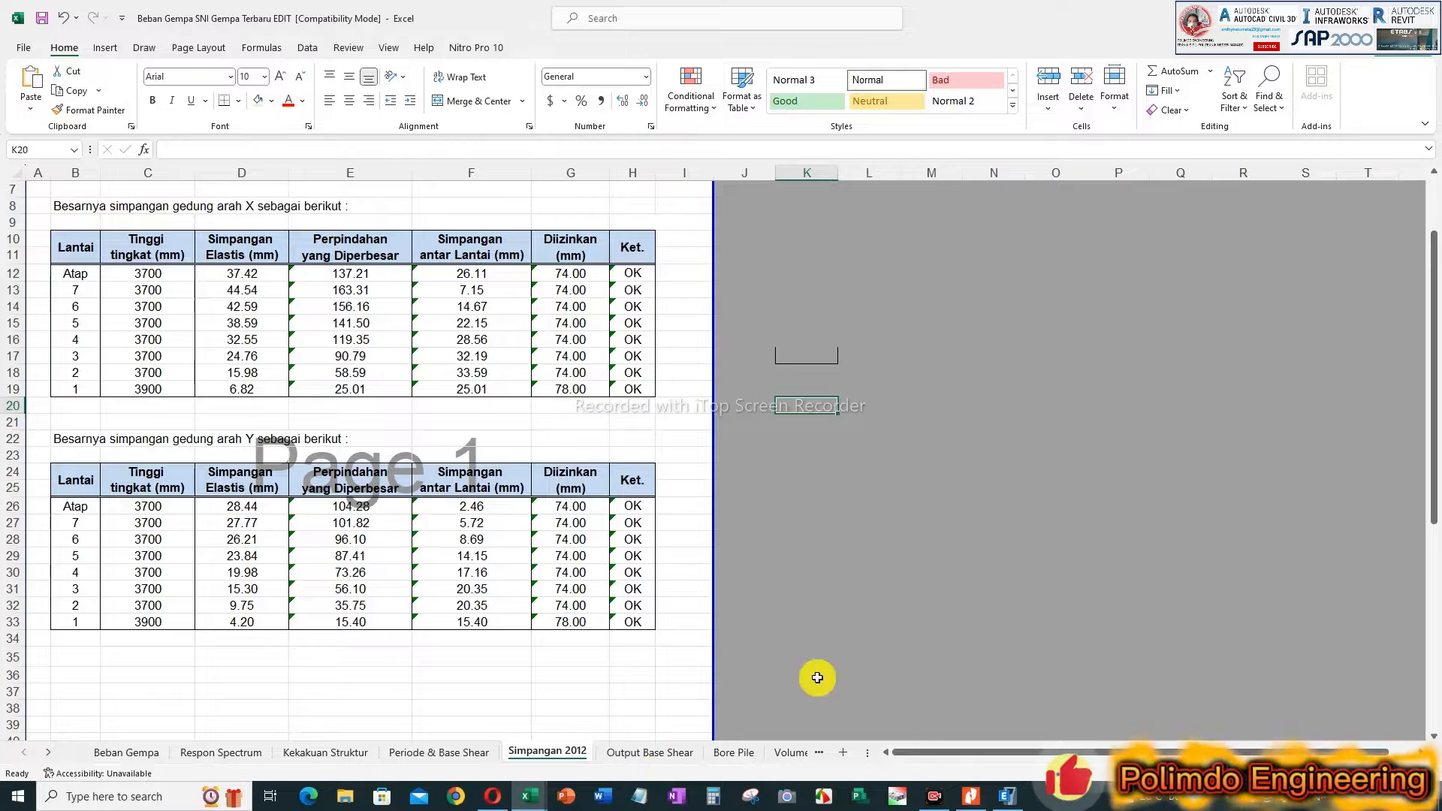
Step: Return to ETABS and view the 3D mode 3 shape from a higher angle
click(1010, 802)
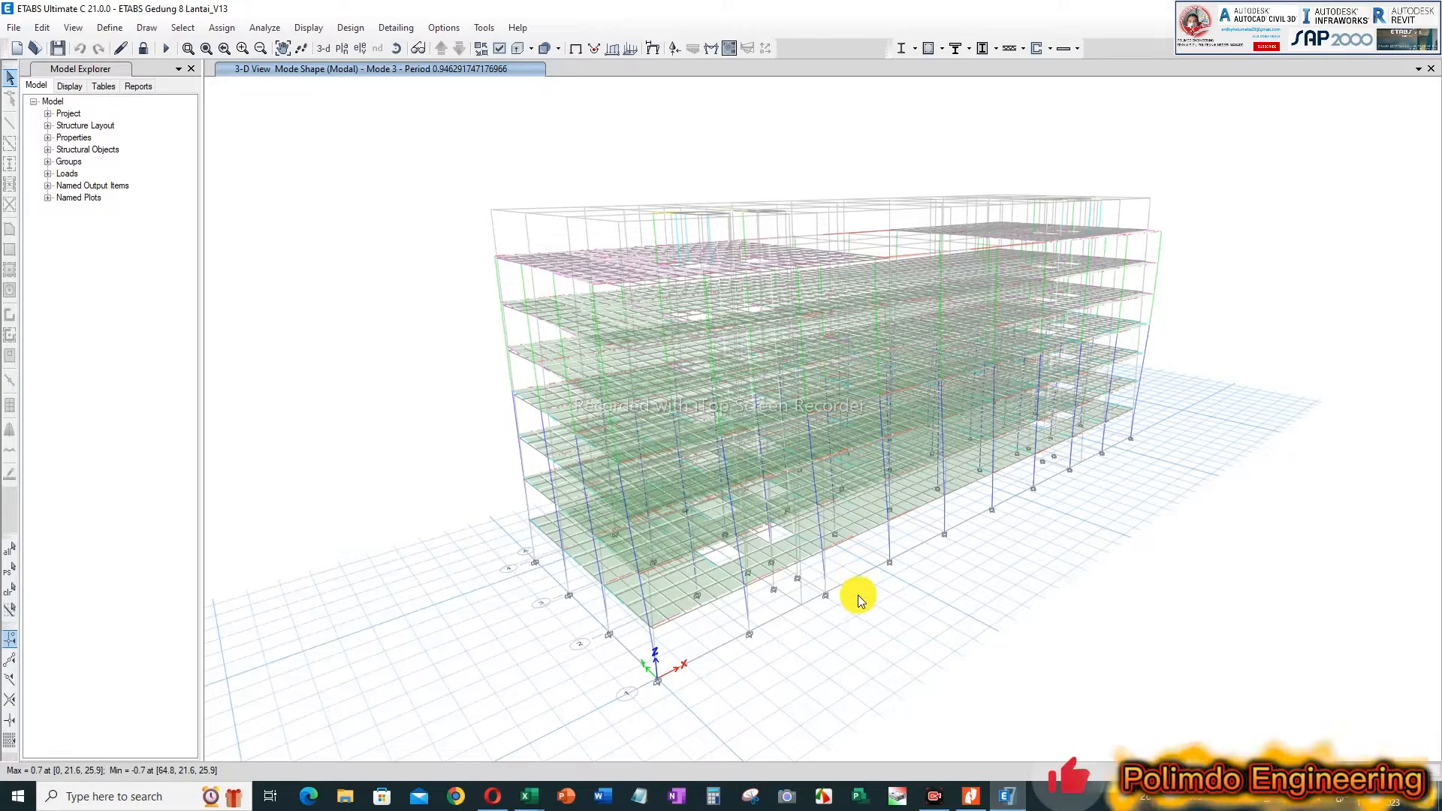
shift+middle_drag(874, 558, 876, 586)
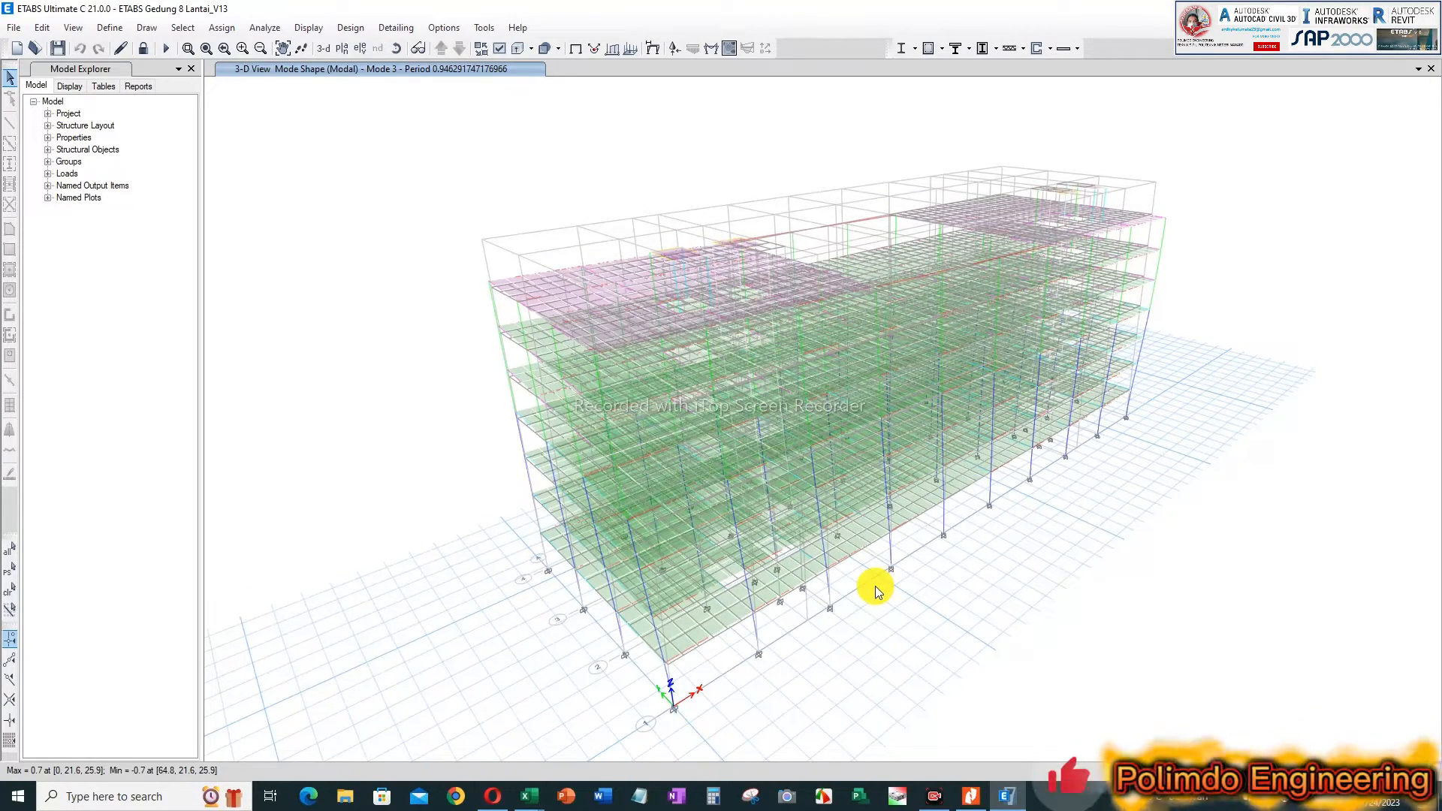